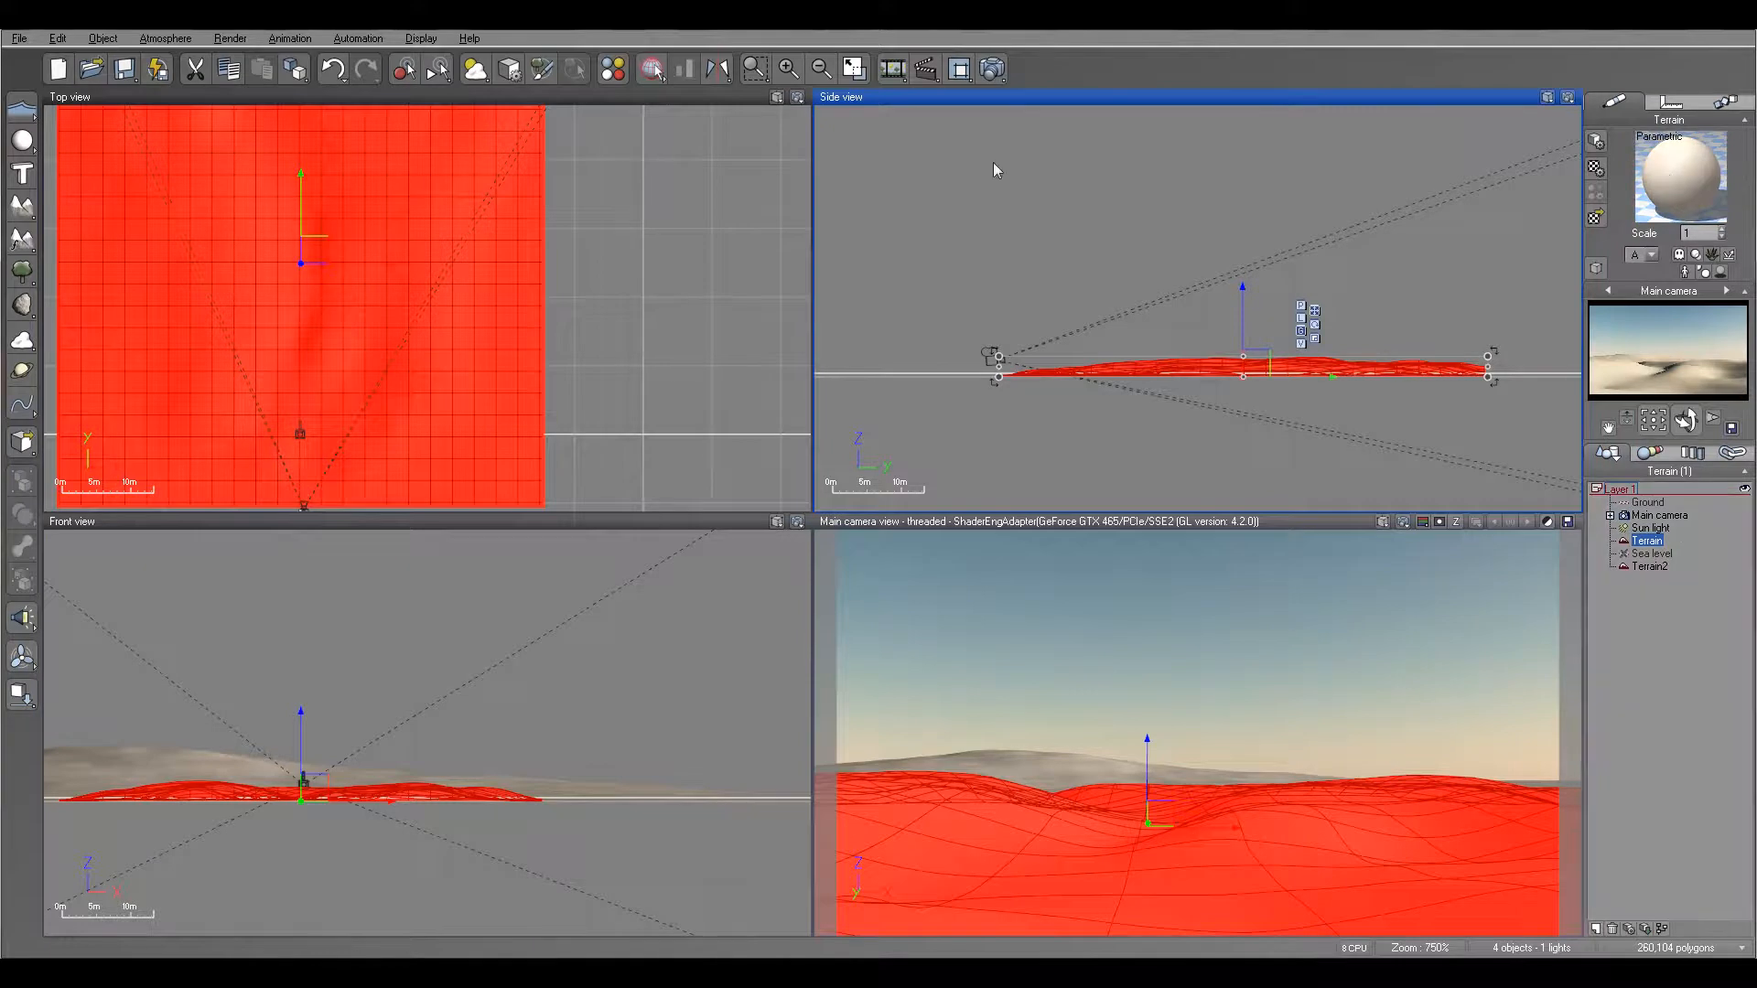
# Step: Open the Terrain's material in the advanced editor and bring up the material library to choose a replacement
pyautogui.doubleClick(1670, 178)
pyautogui.moveTo(899, 159); pyautogui.dragTo(749, 127)
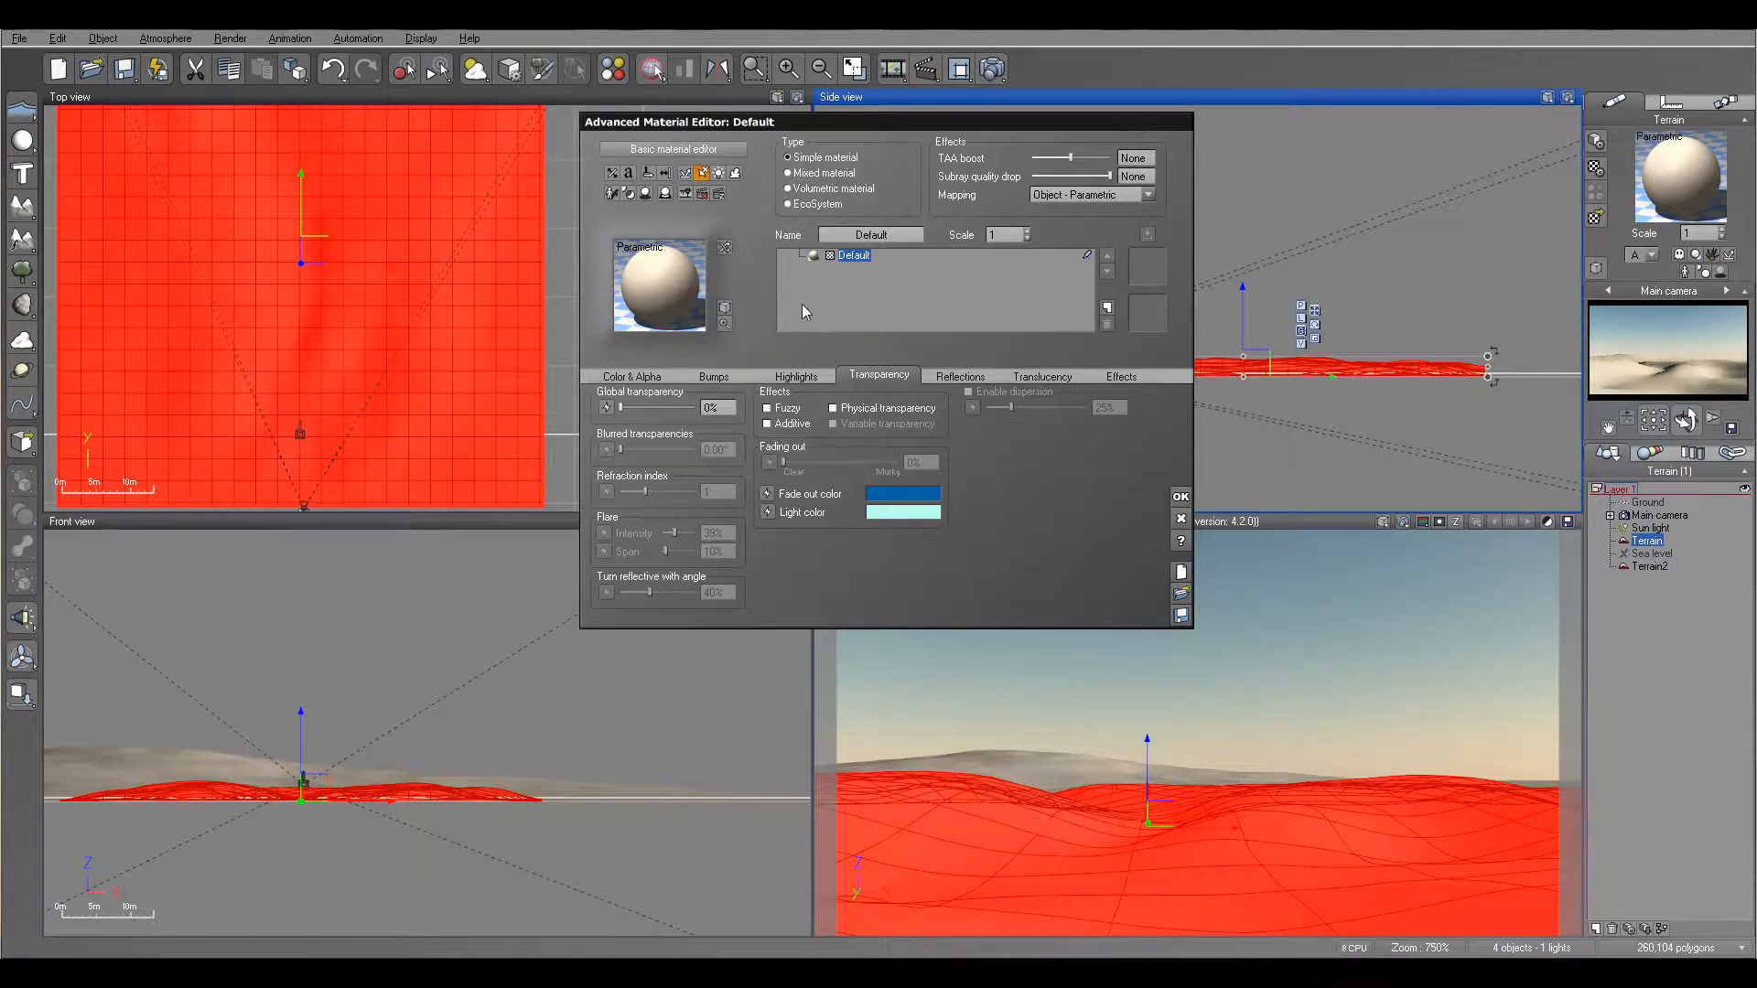
pyautogui.doubleClick(630, 268)
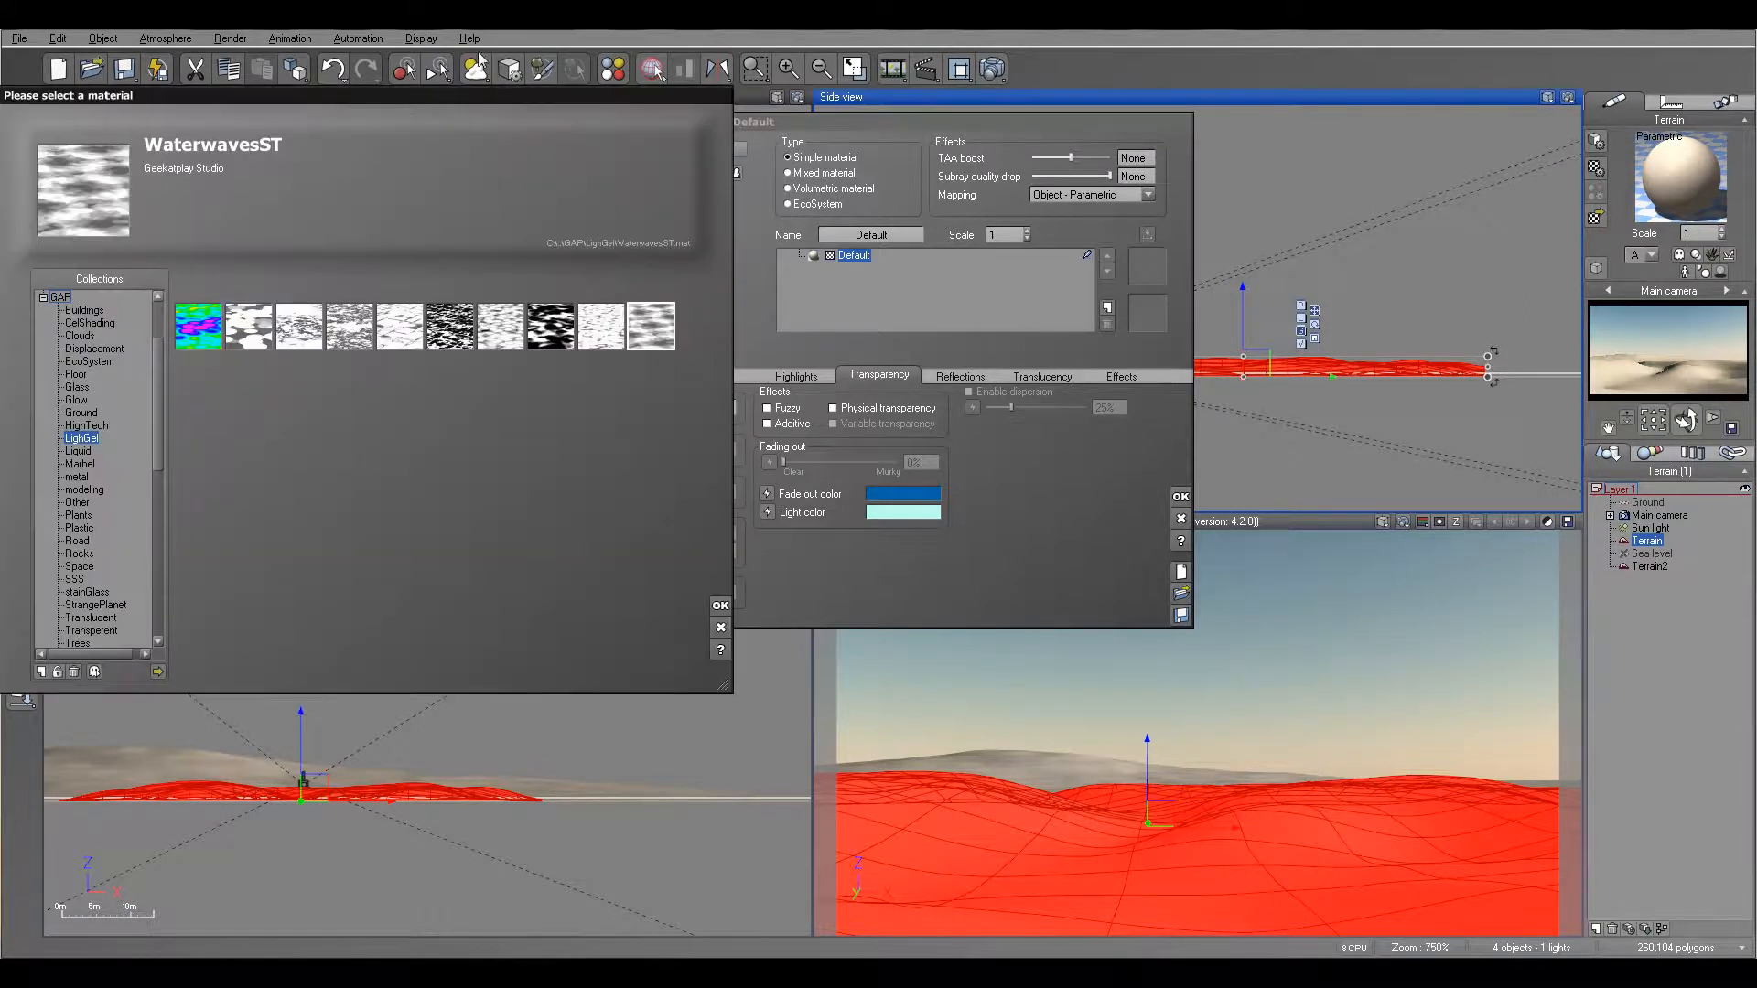
pyautogui.moveTo(466, 99); pyautogui.dragTo(790, 104)
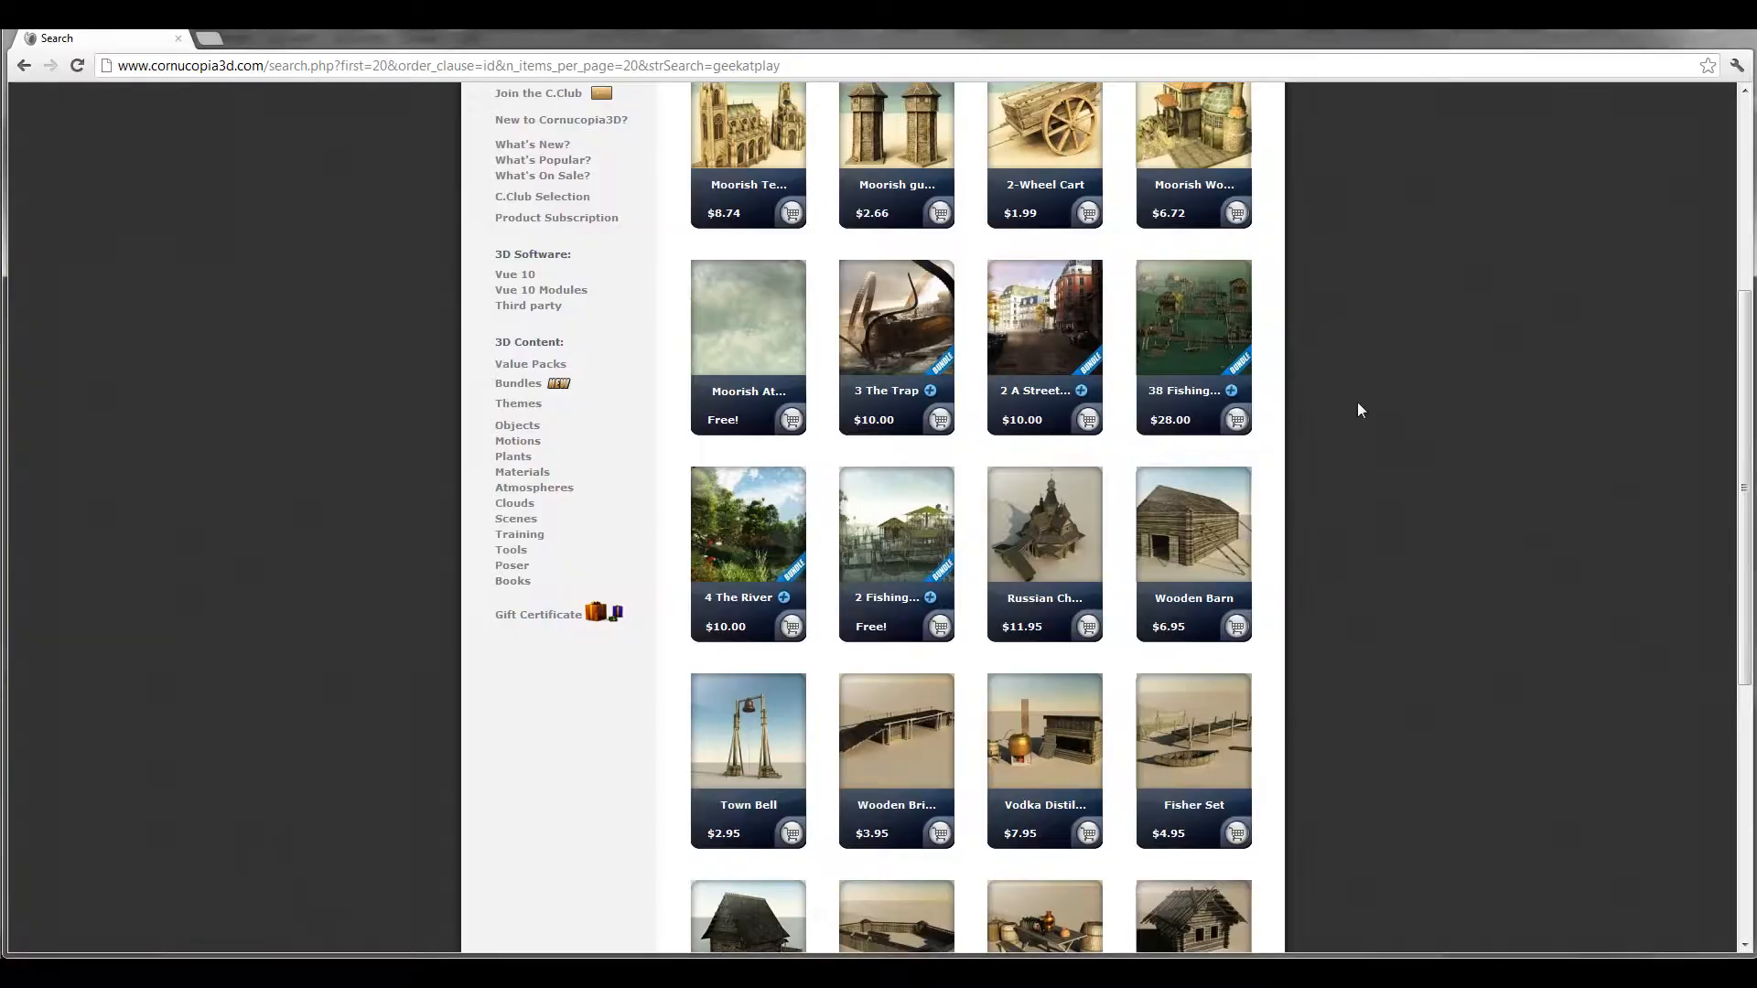
# Step: Switch to the browser and look through the geekatplay search results on the Cornucopia3D store
pyautogui.scroll(2, 1364, 417)
pyautogui.scroll(-1, 1364, 416)
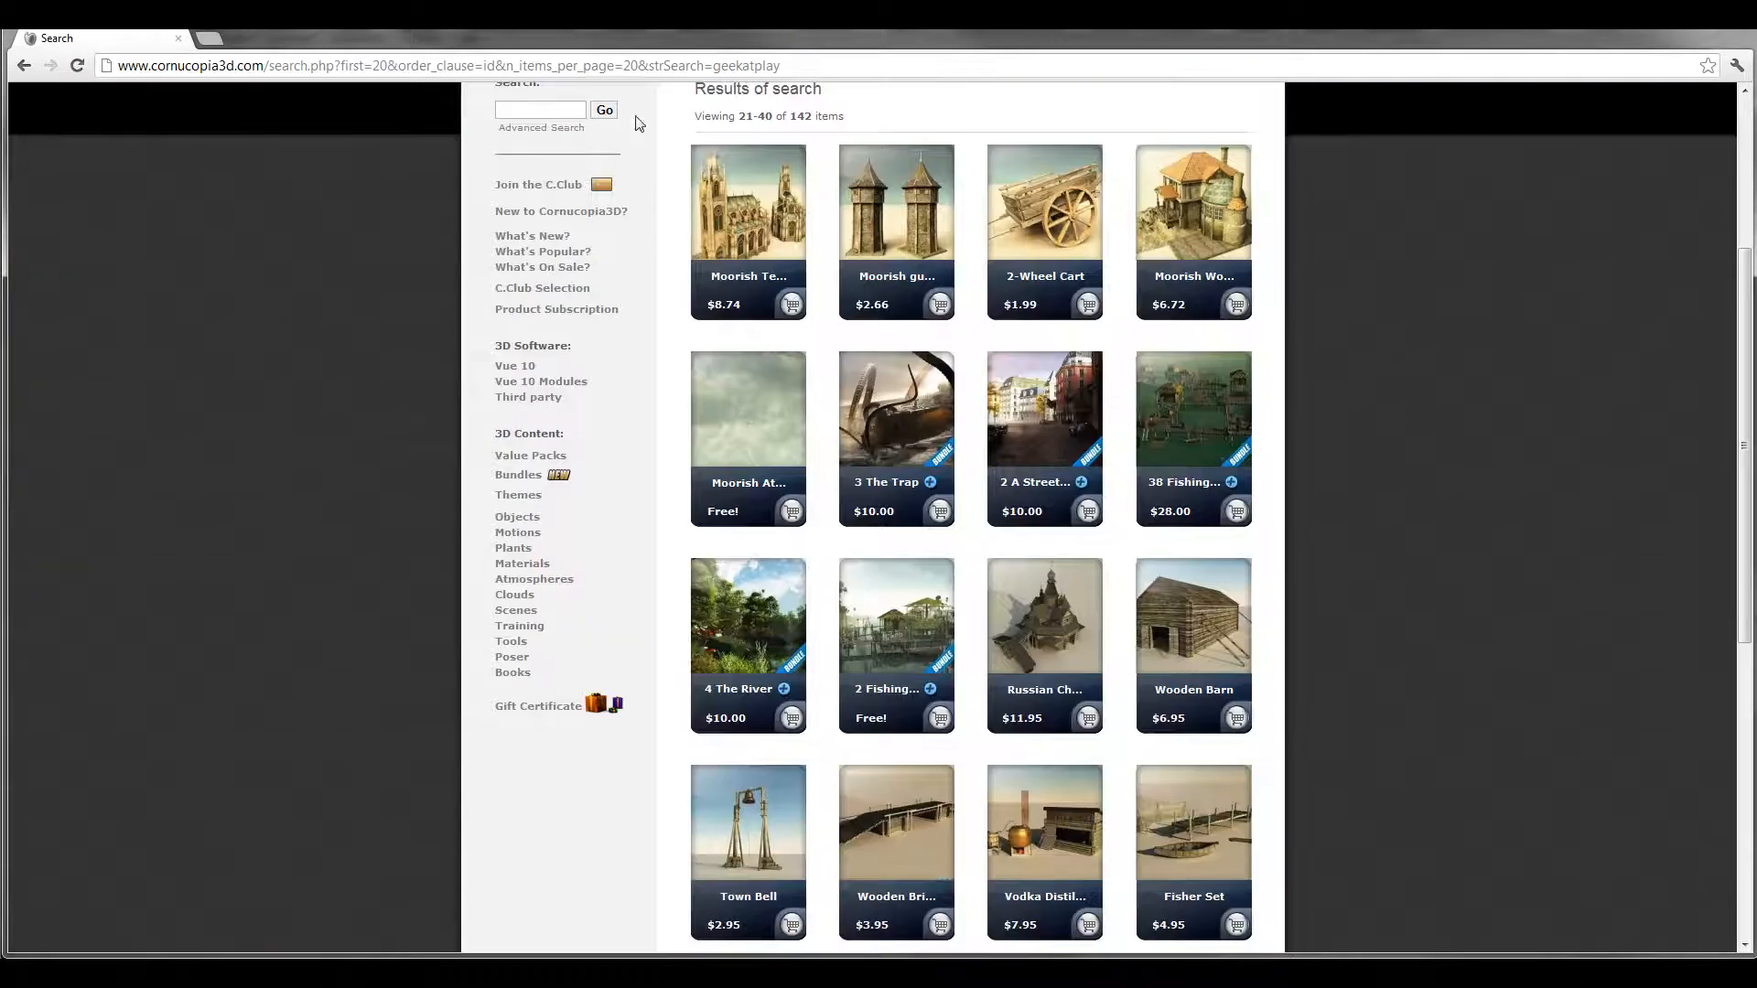
pyautogui.scroll(-1, 1373, 459)
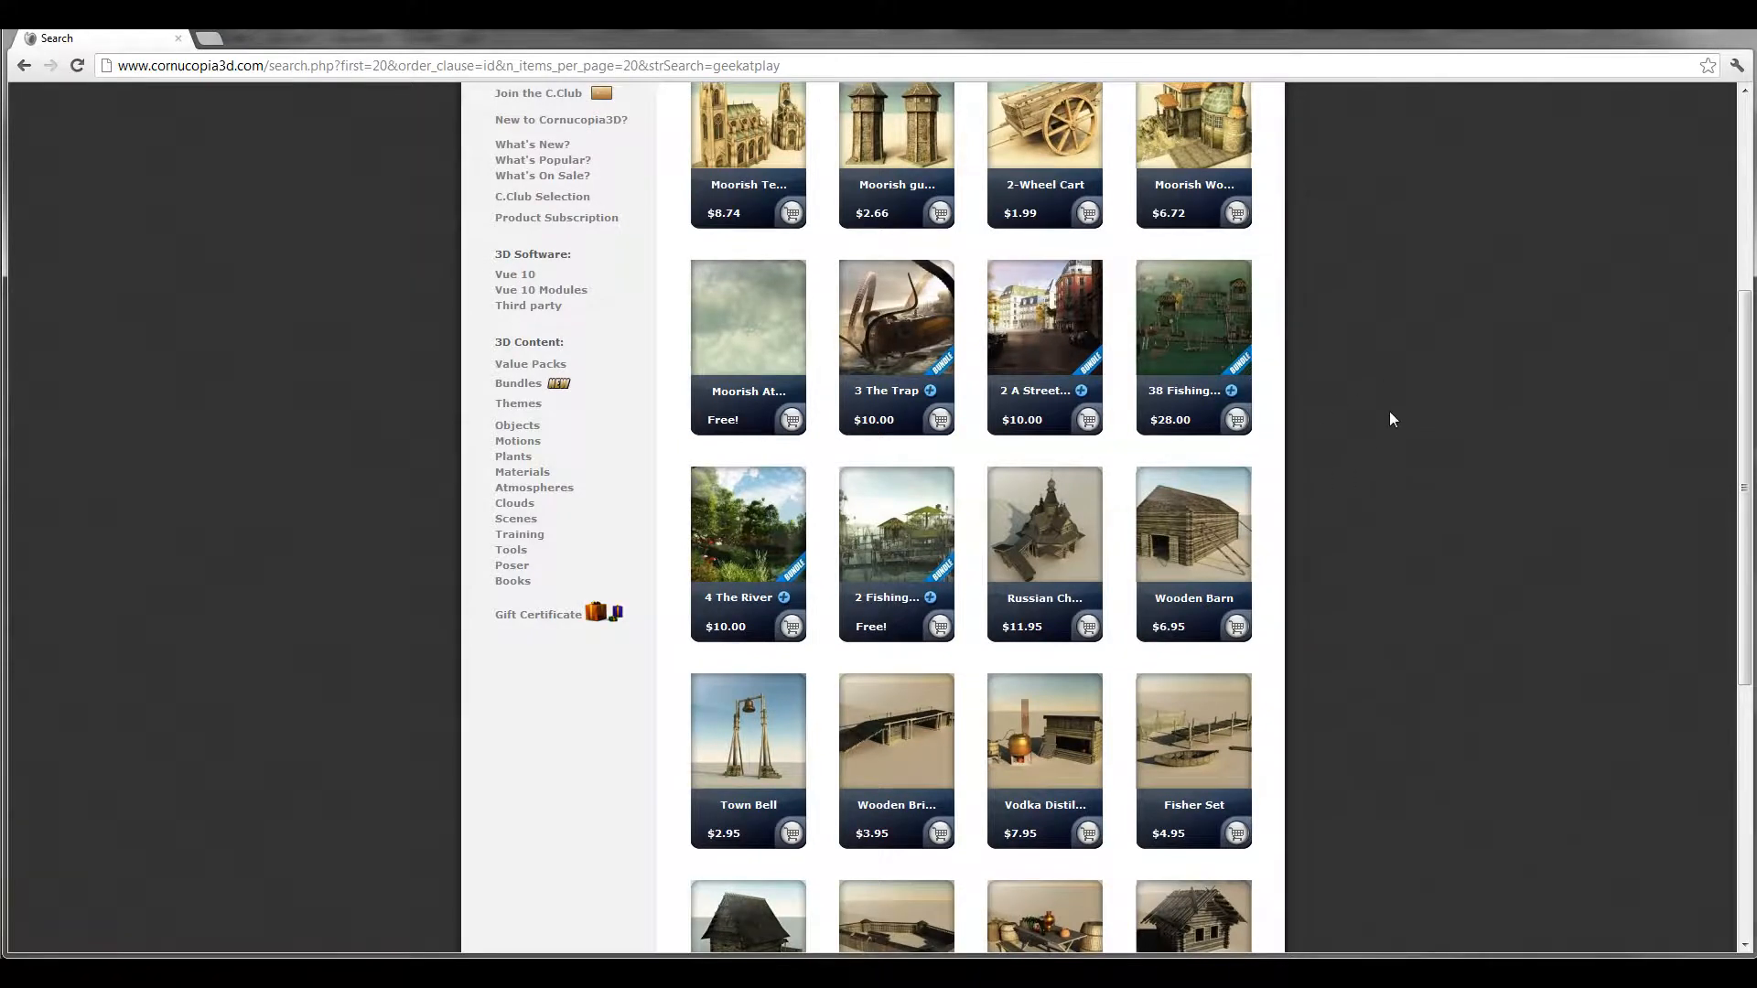
pyautogui.scroll(-1, 1389, 413)
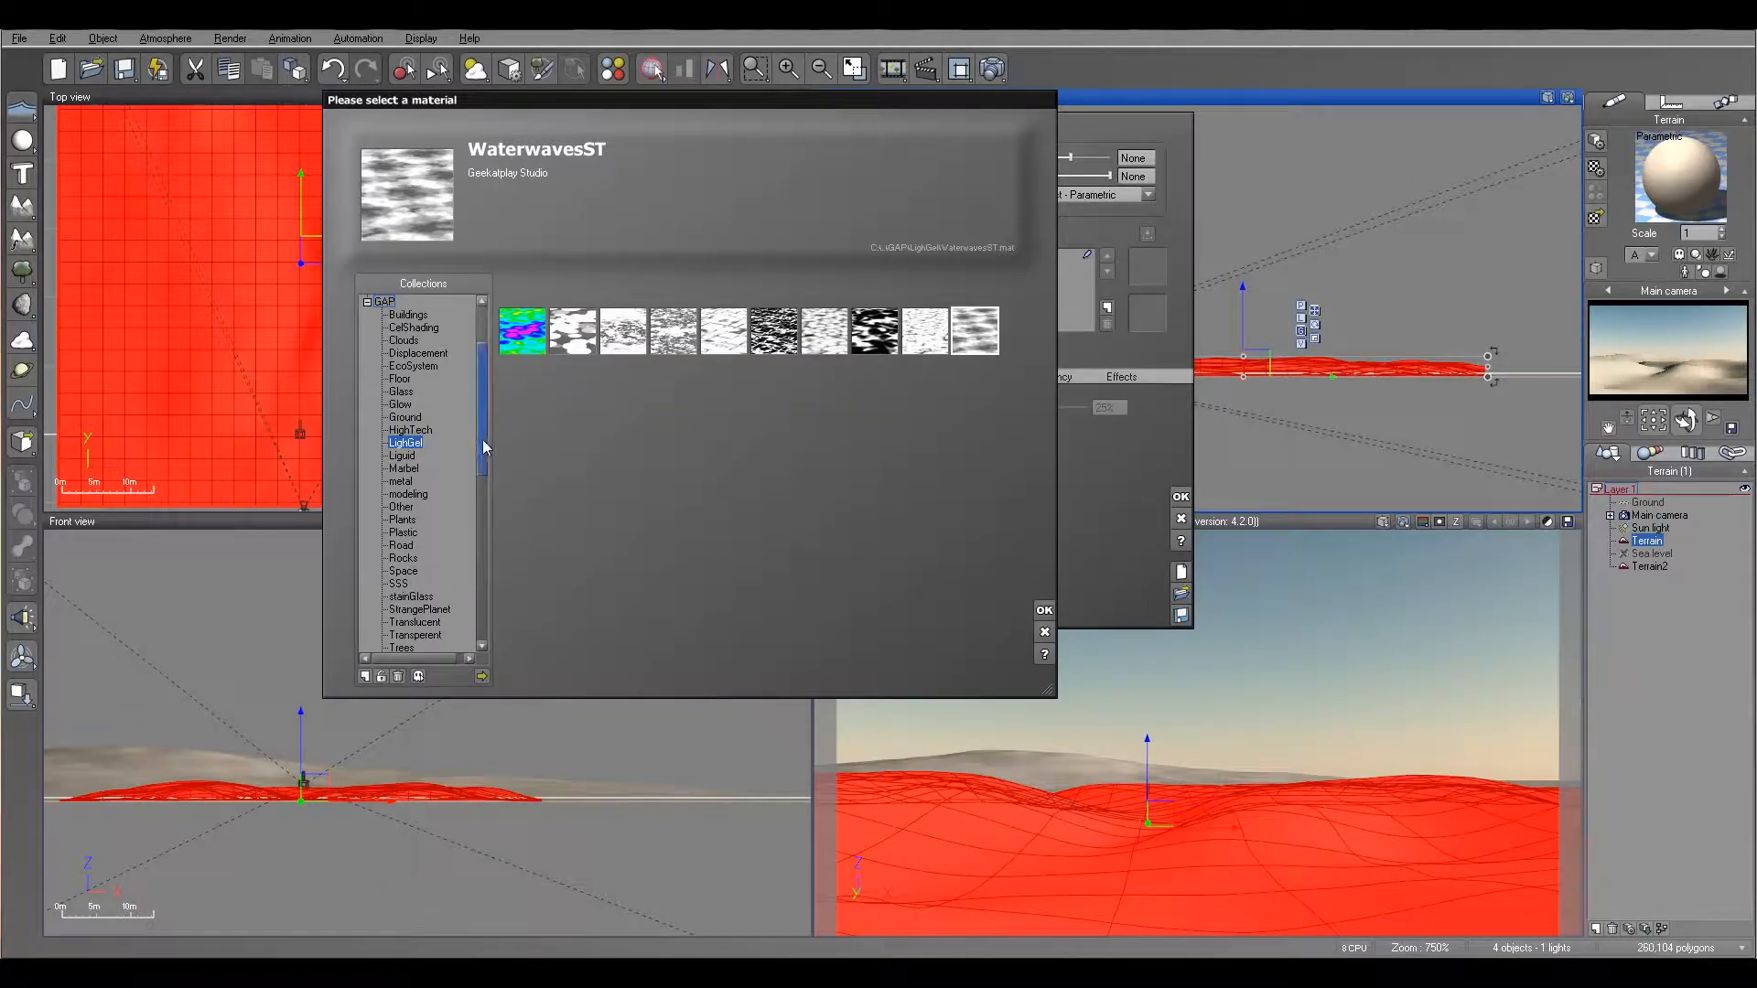
# Step: Load the Melted Rocks material from the GAP Ground collection as the terrain's material
pyautogui.moveTo(482, 439); pyautogui.dragTo(487, 540)
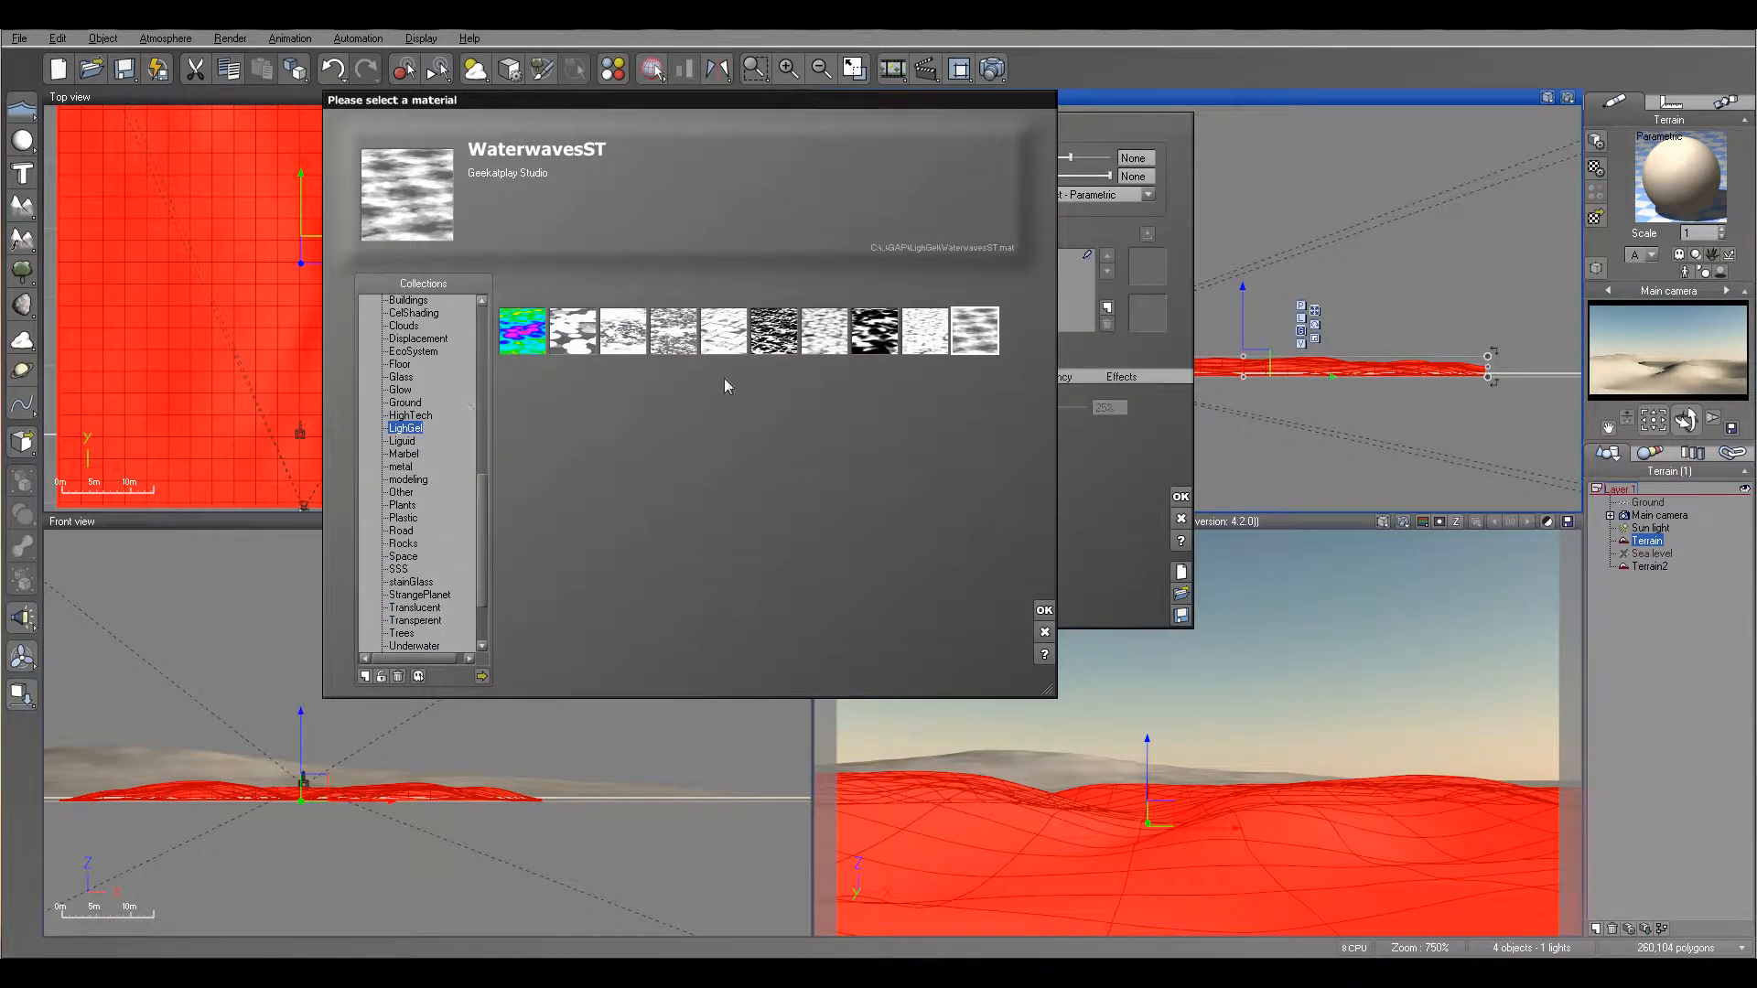
pyautogui.click(405, 402)
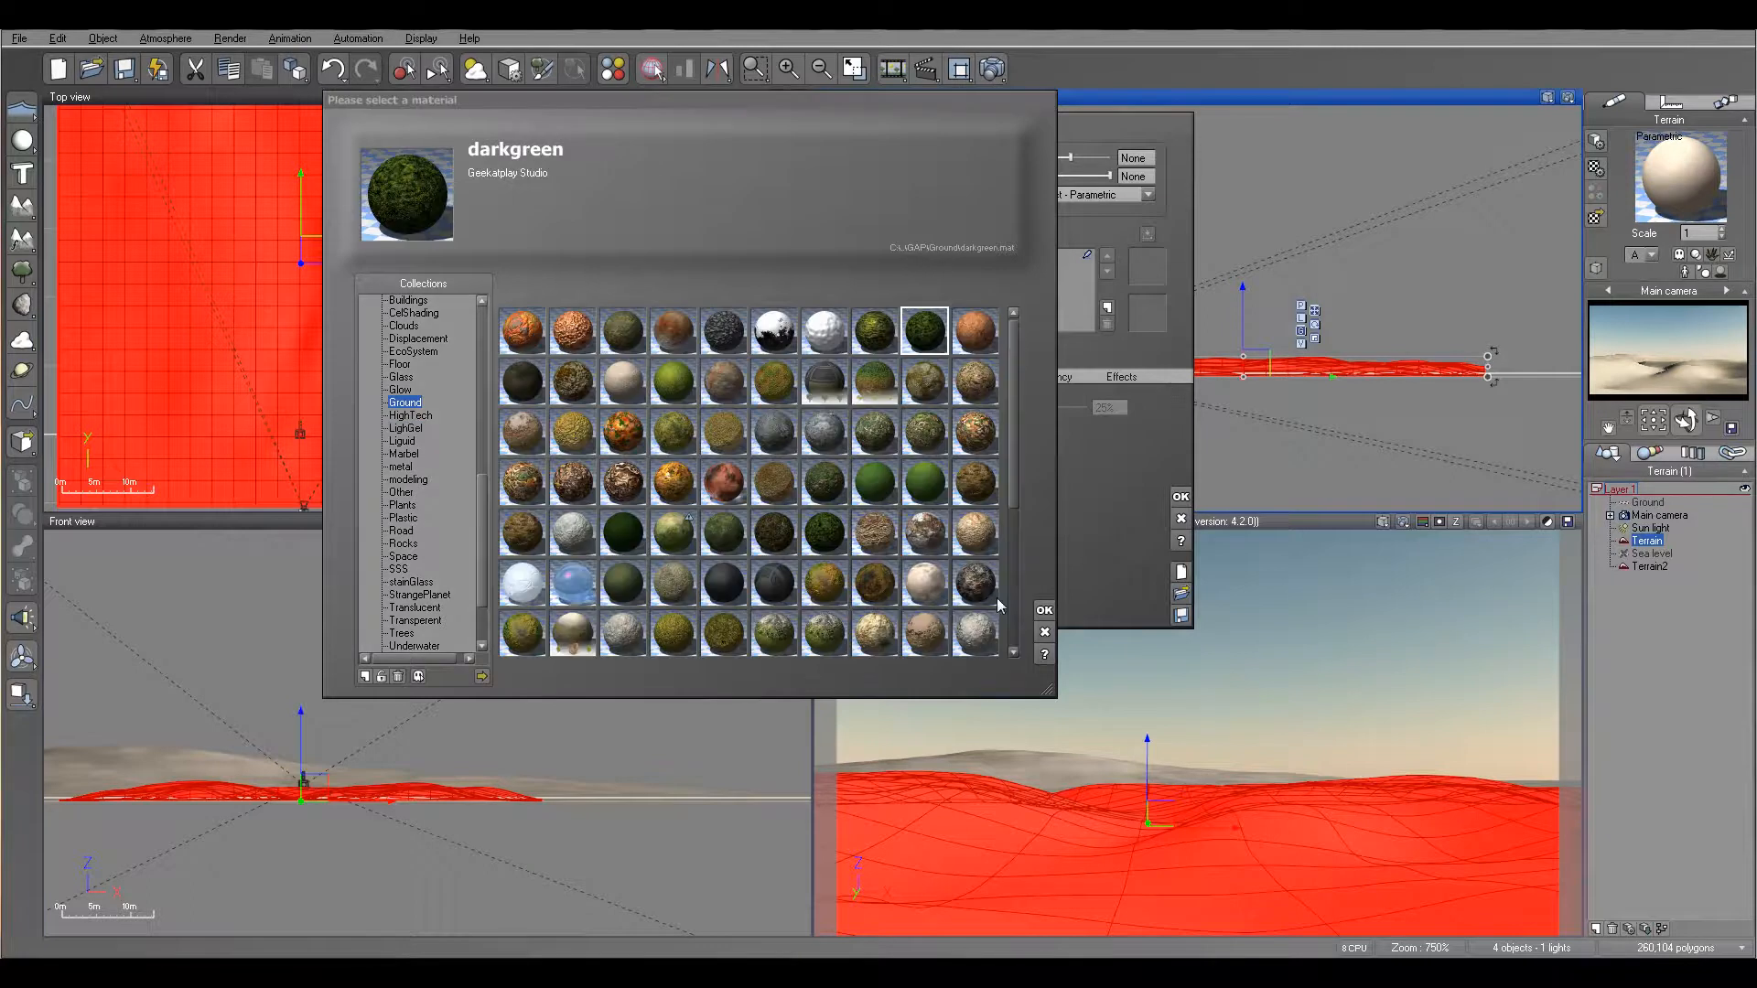
pyautogui.click(974, 482)
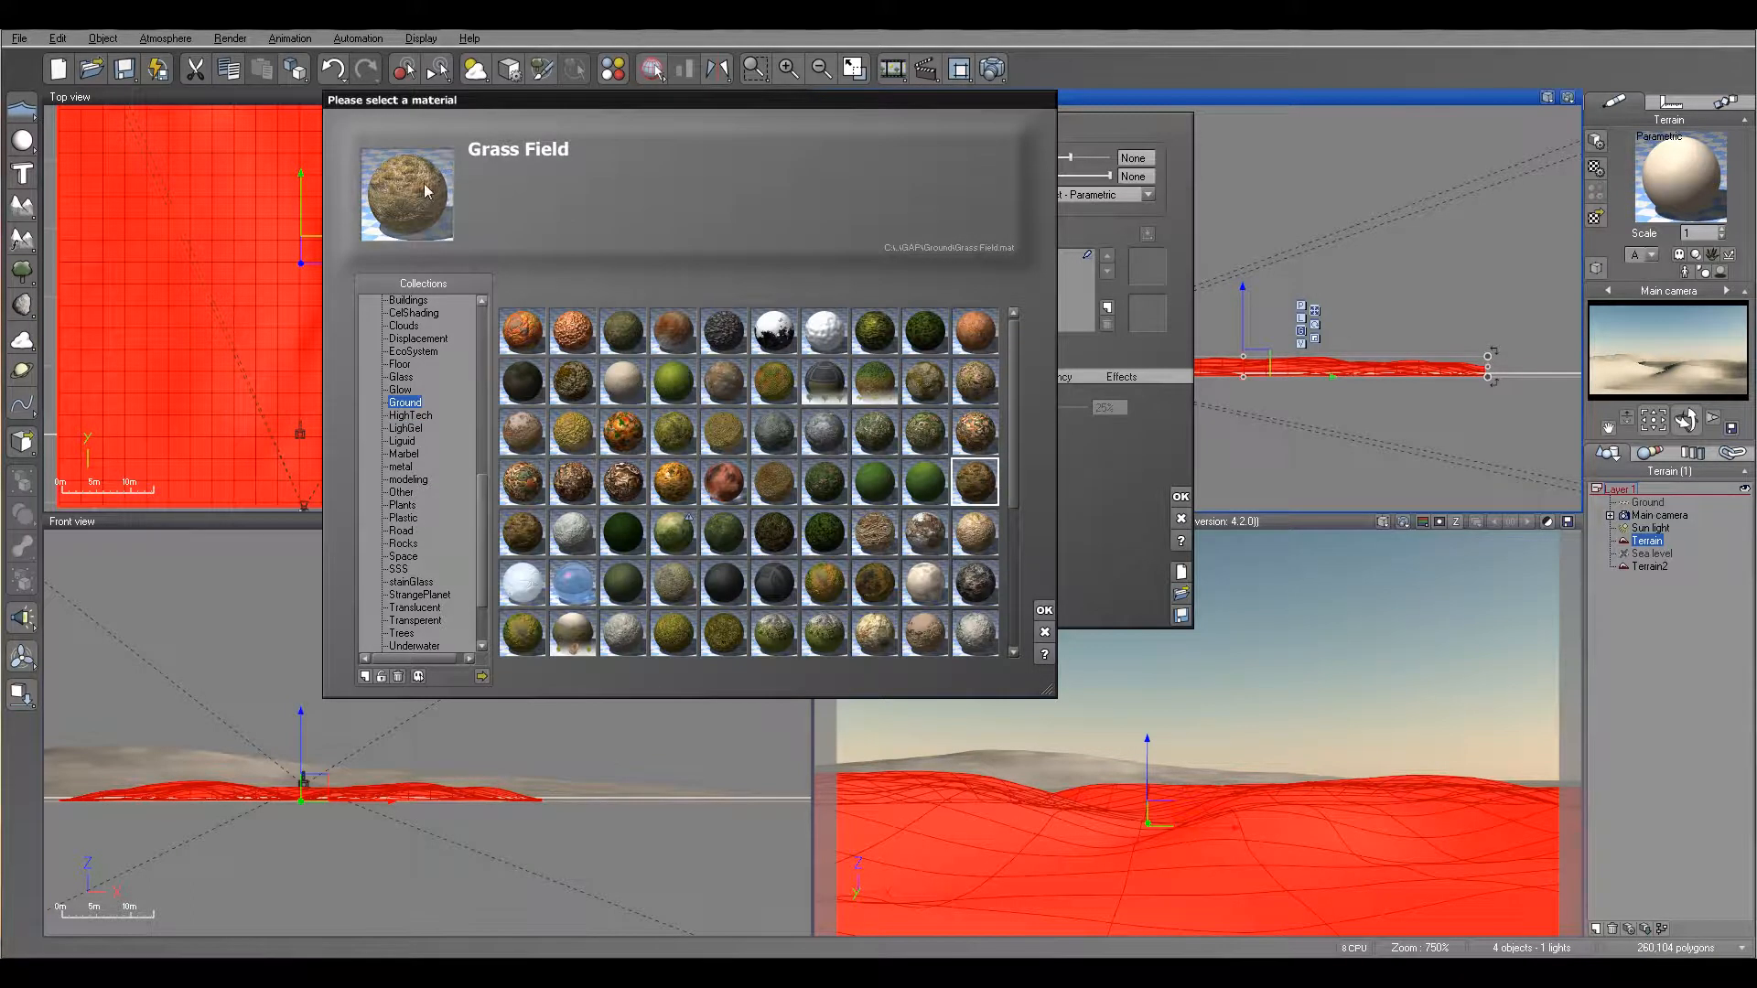
pyautogui.click(974, 583)
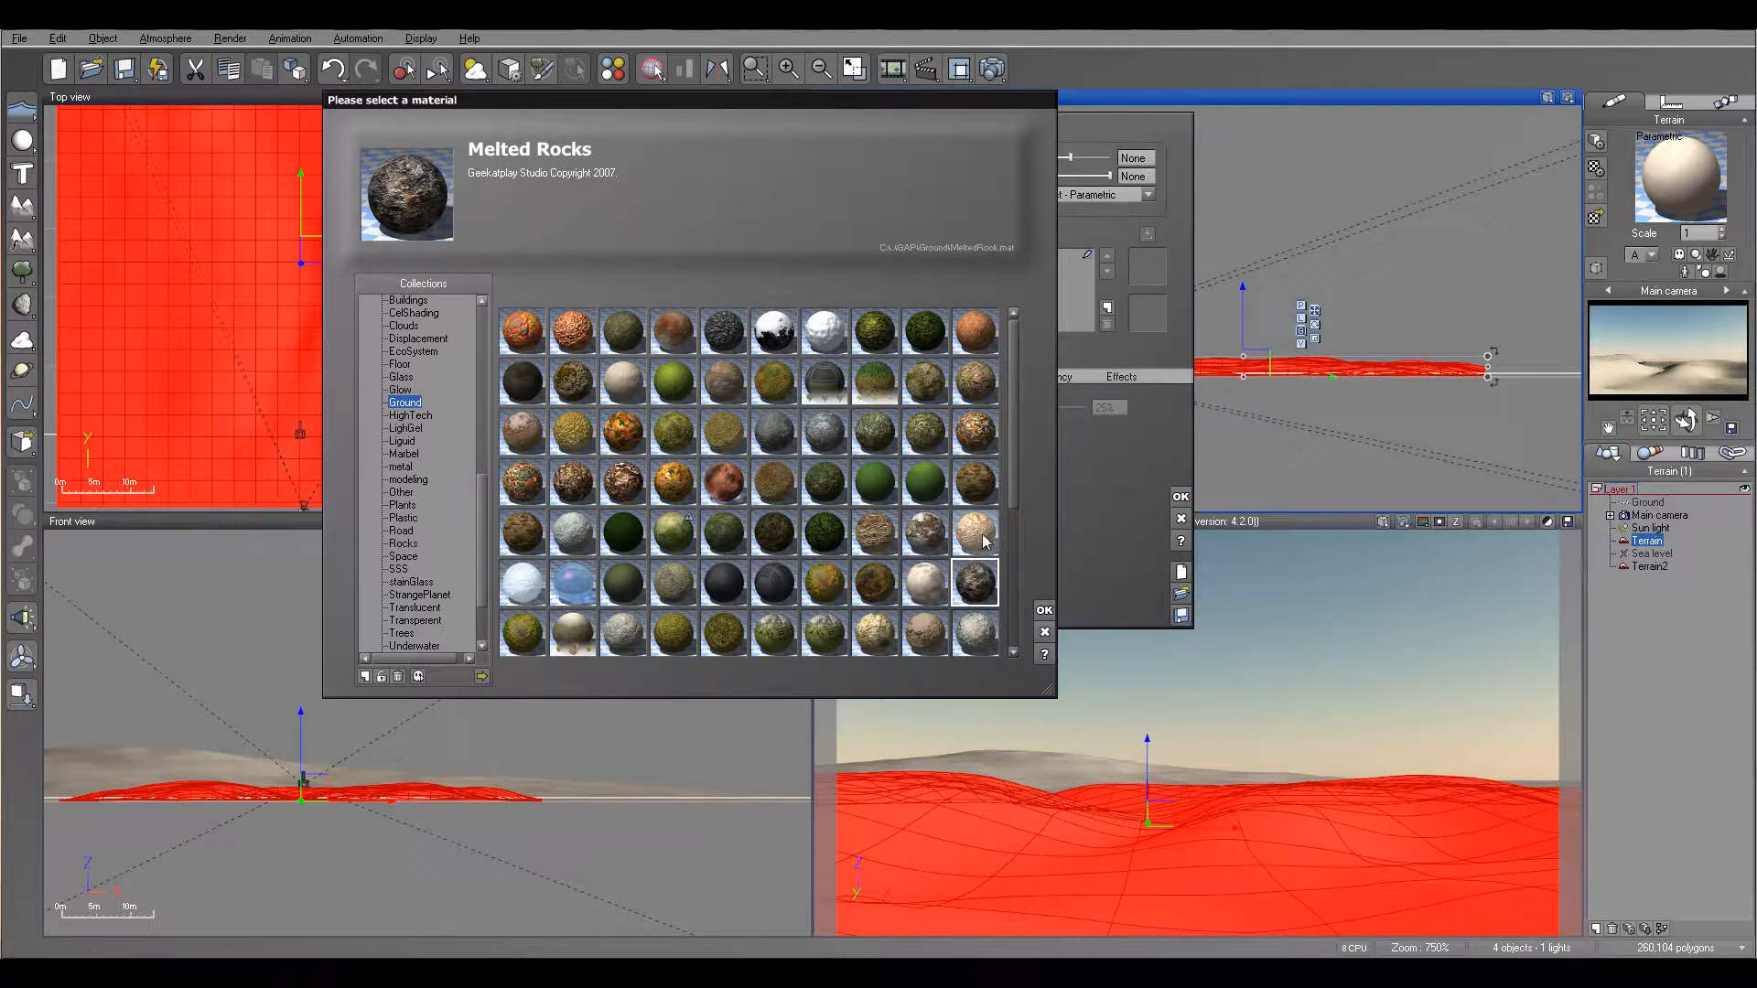
pyautogui.click(1044, 609)
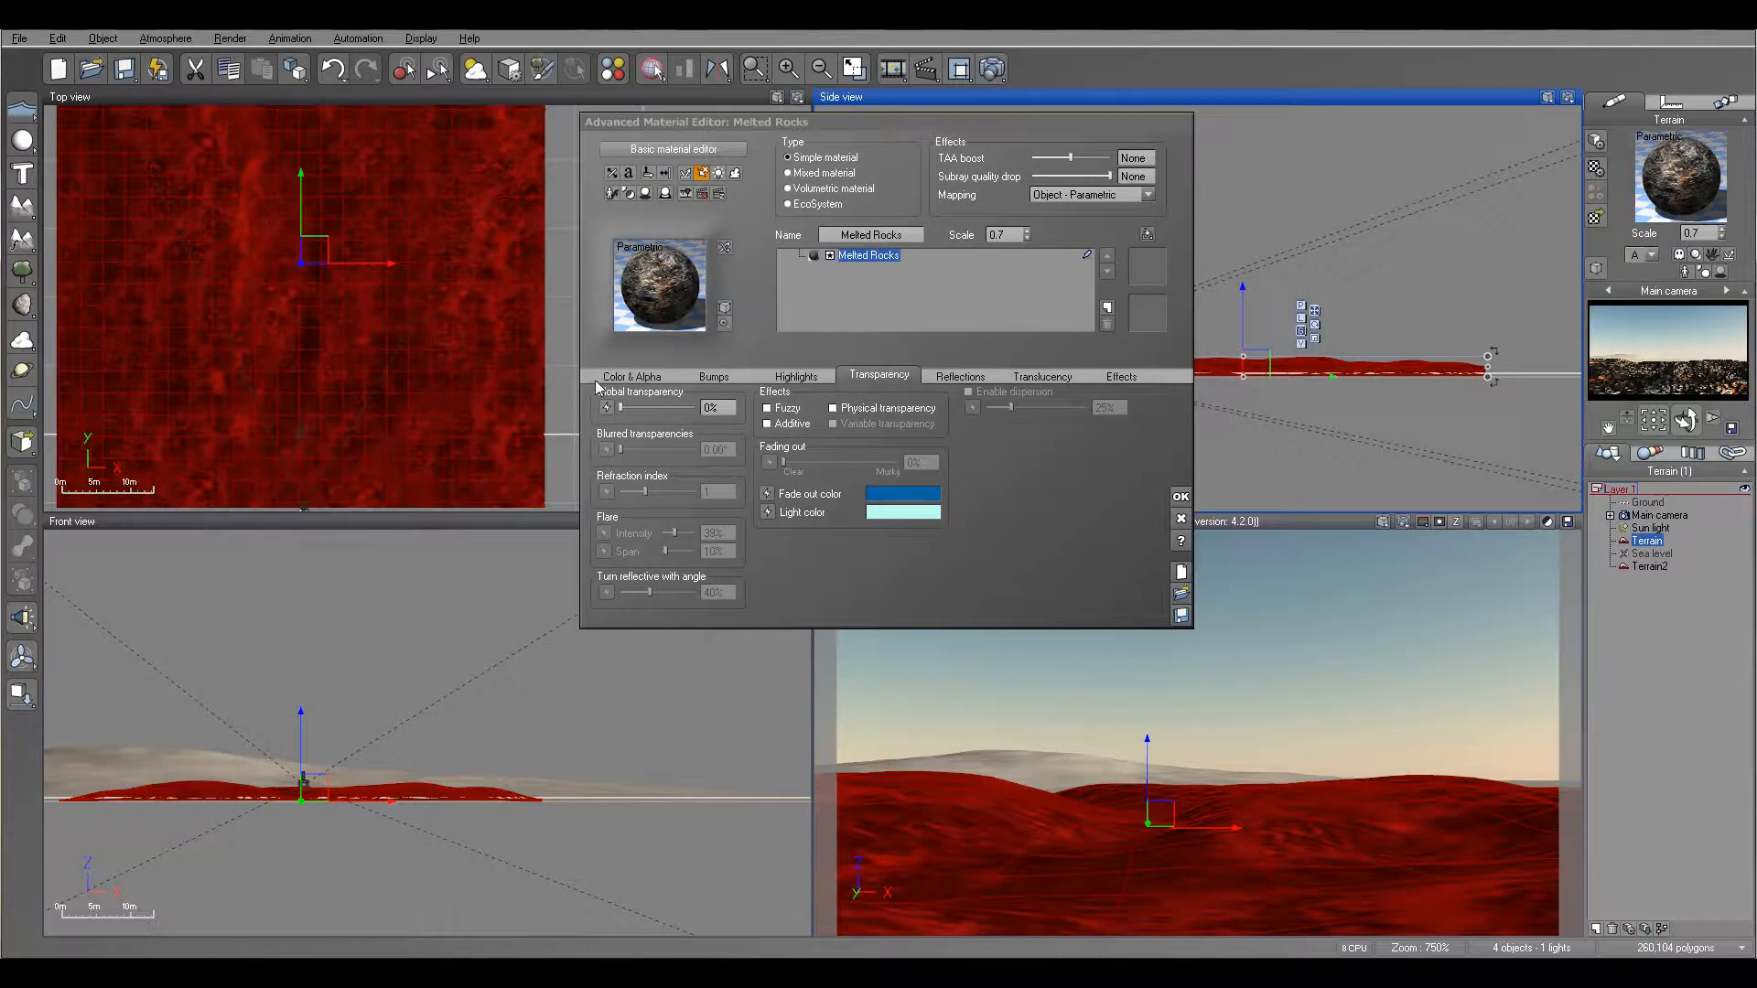
# Step: Darken the Melted Rocks overall color to dark brown with red 57, green 51 and blue 44
pyautogui.click(632, 375)
pyautogui.rightClick(996, 406)
pyautogui.click(1022, 417)
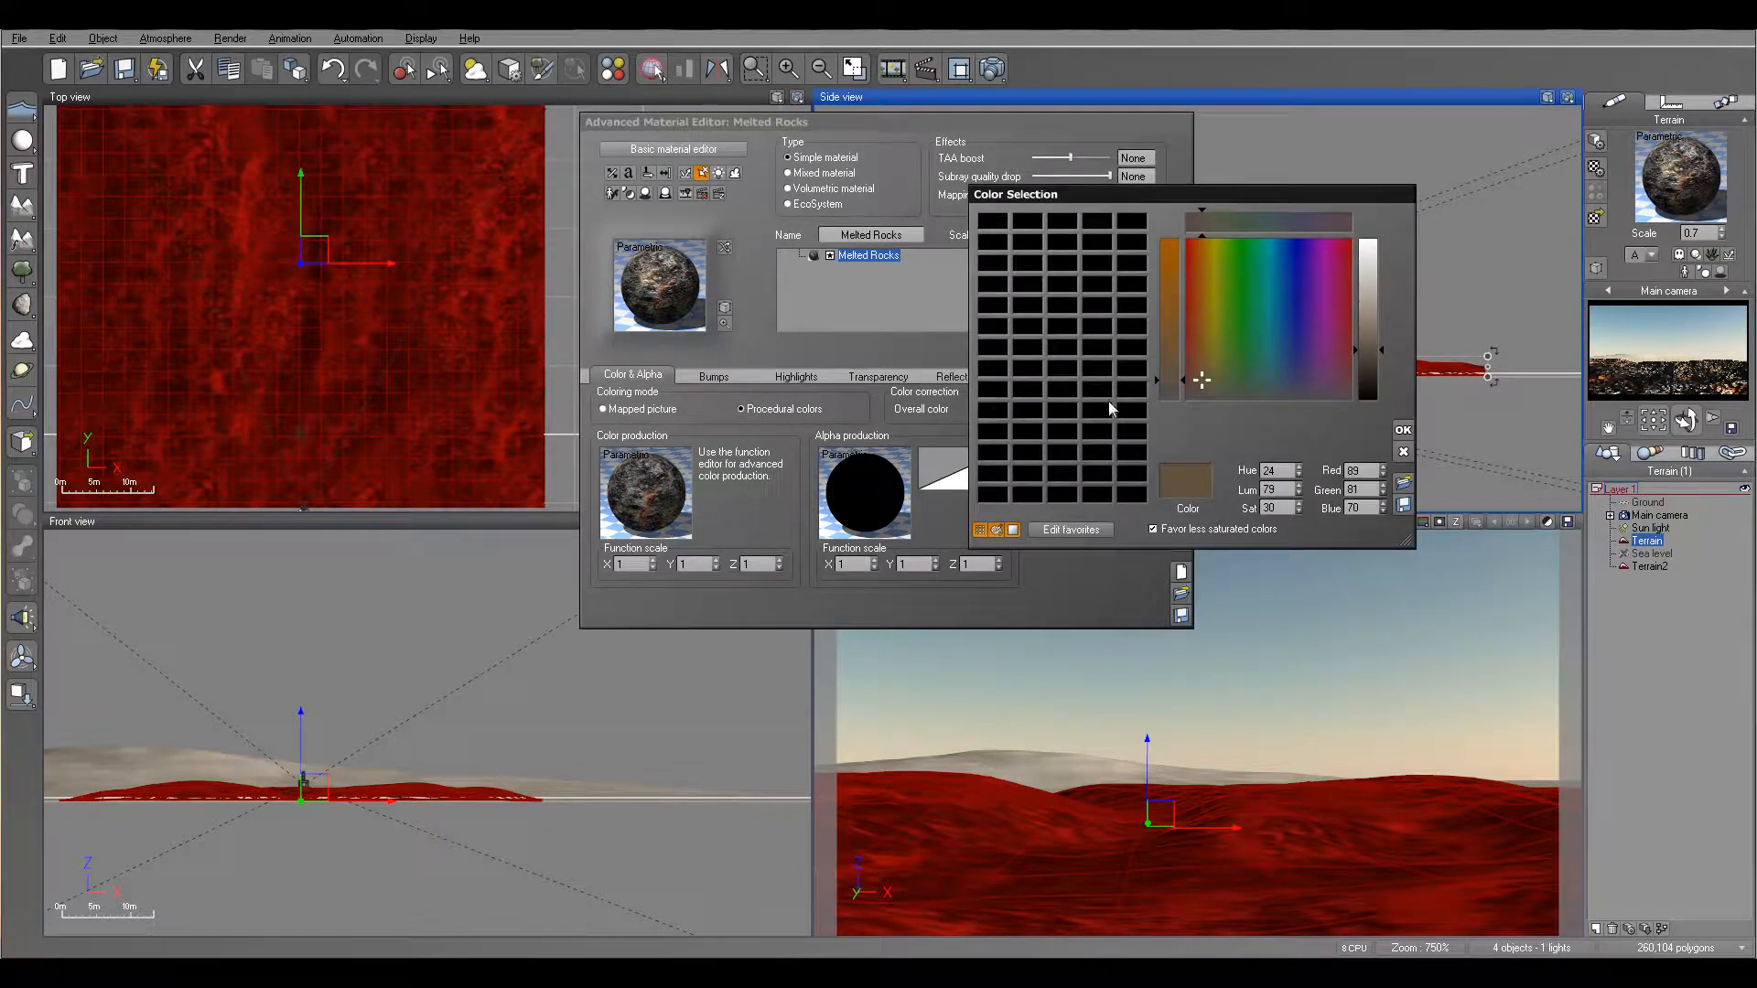
pyautogui.moveTo(1364, 357); pyautogui.dragTo(1369, 377)
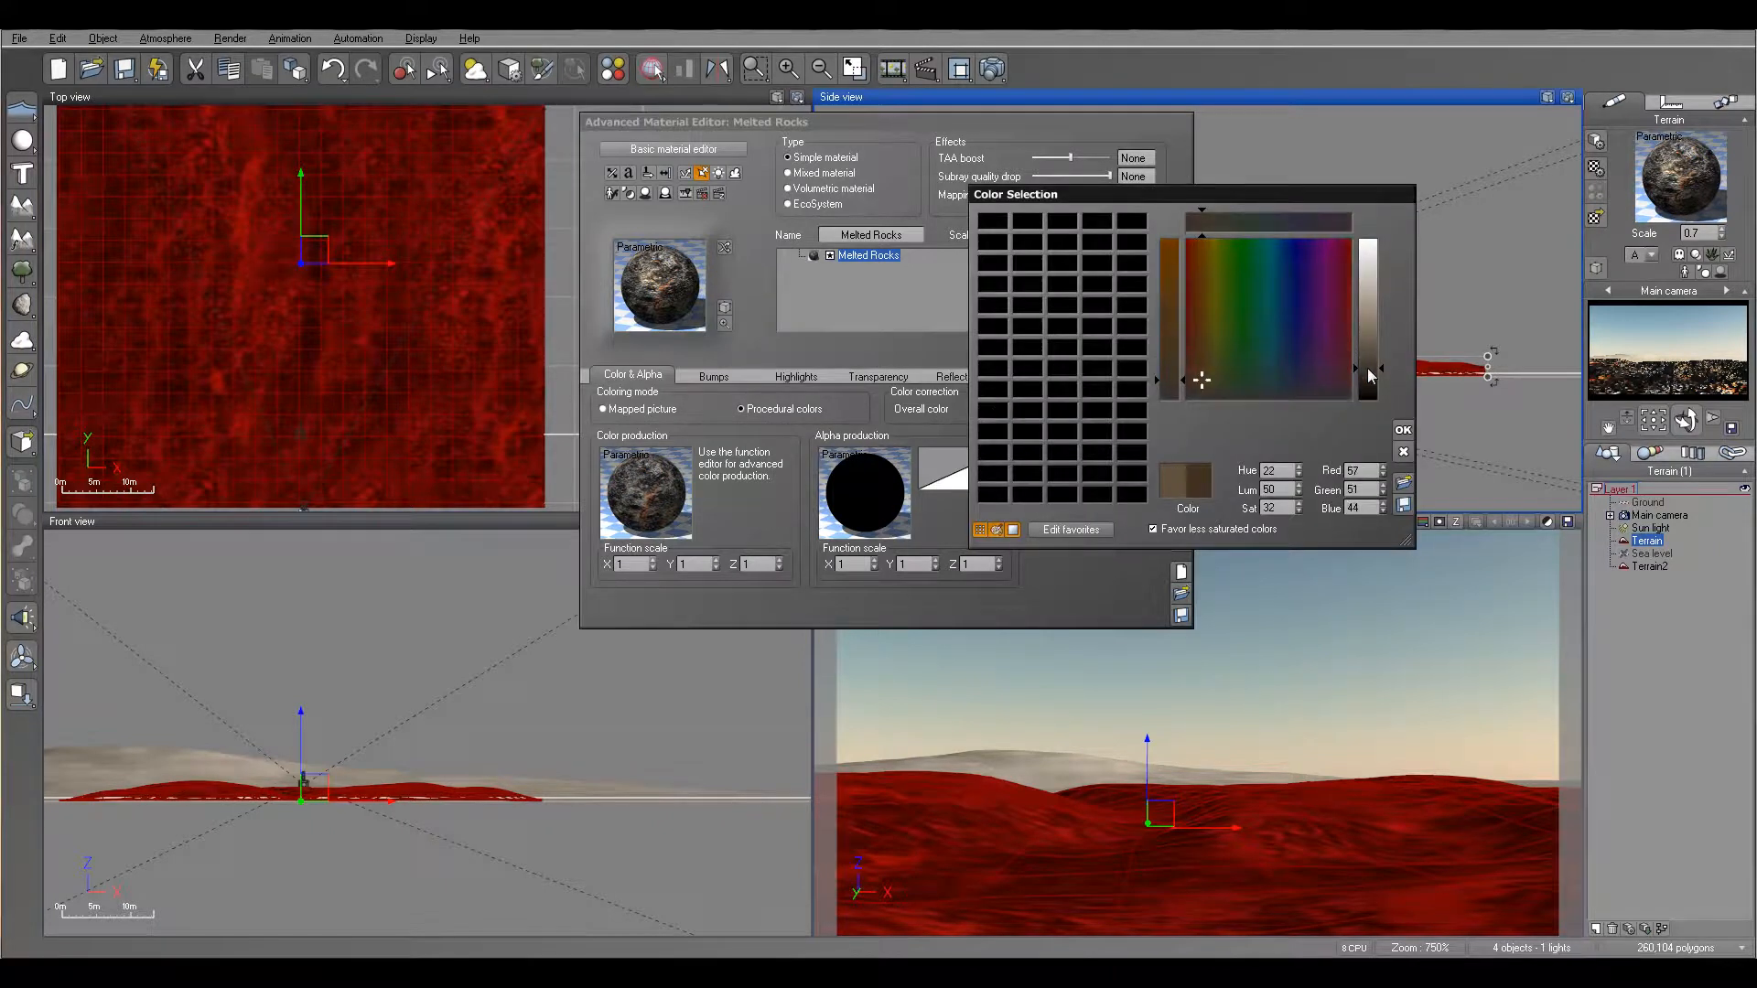
pyautogui.click(1402, 429)
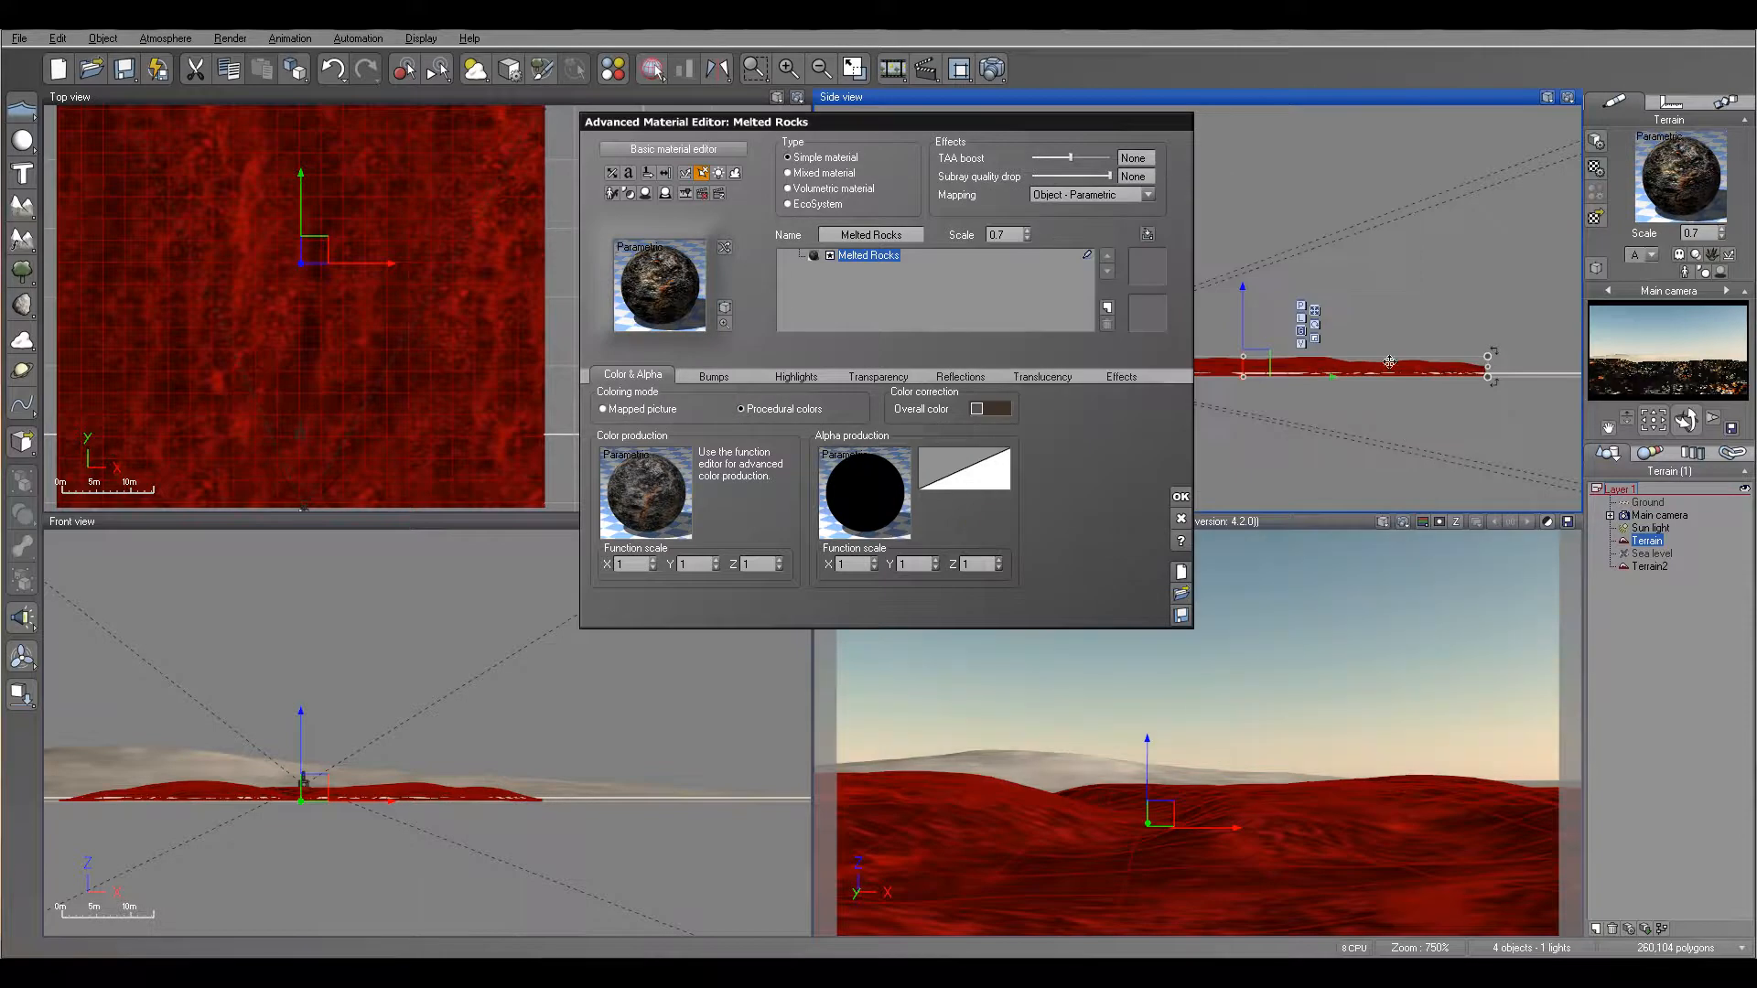
# Step: Reduce the scale of the Melted Rocks material to 0.4
pyautogui.click(1027, 238)
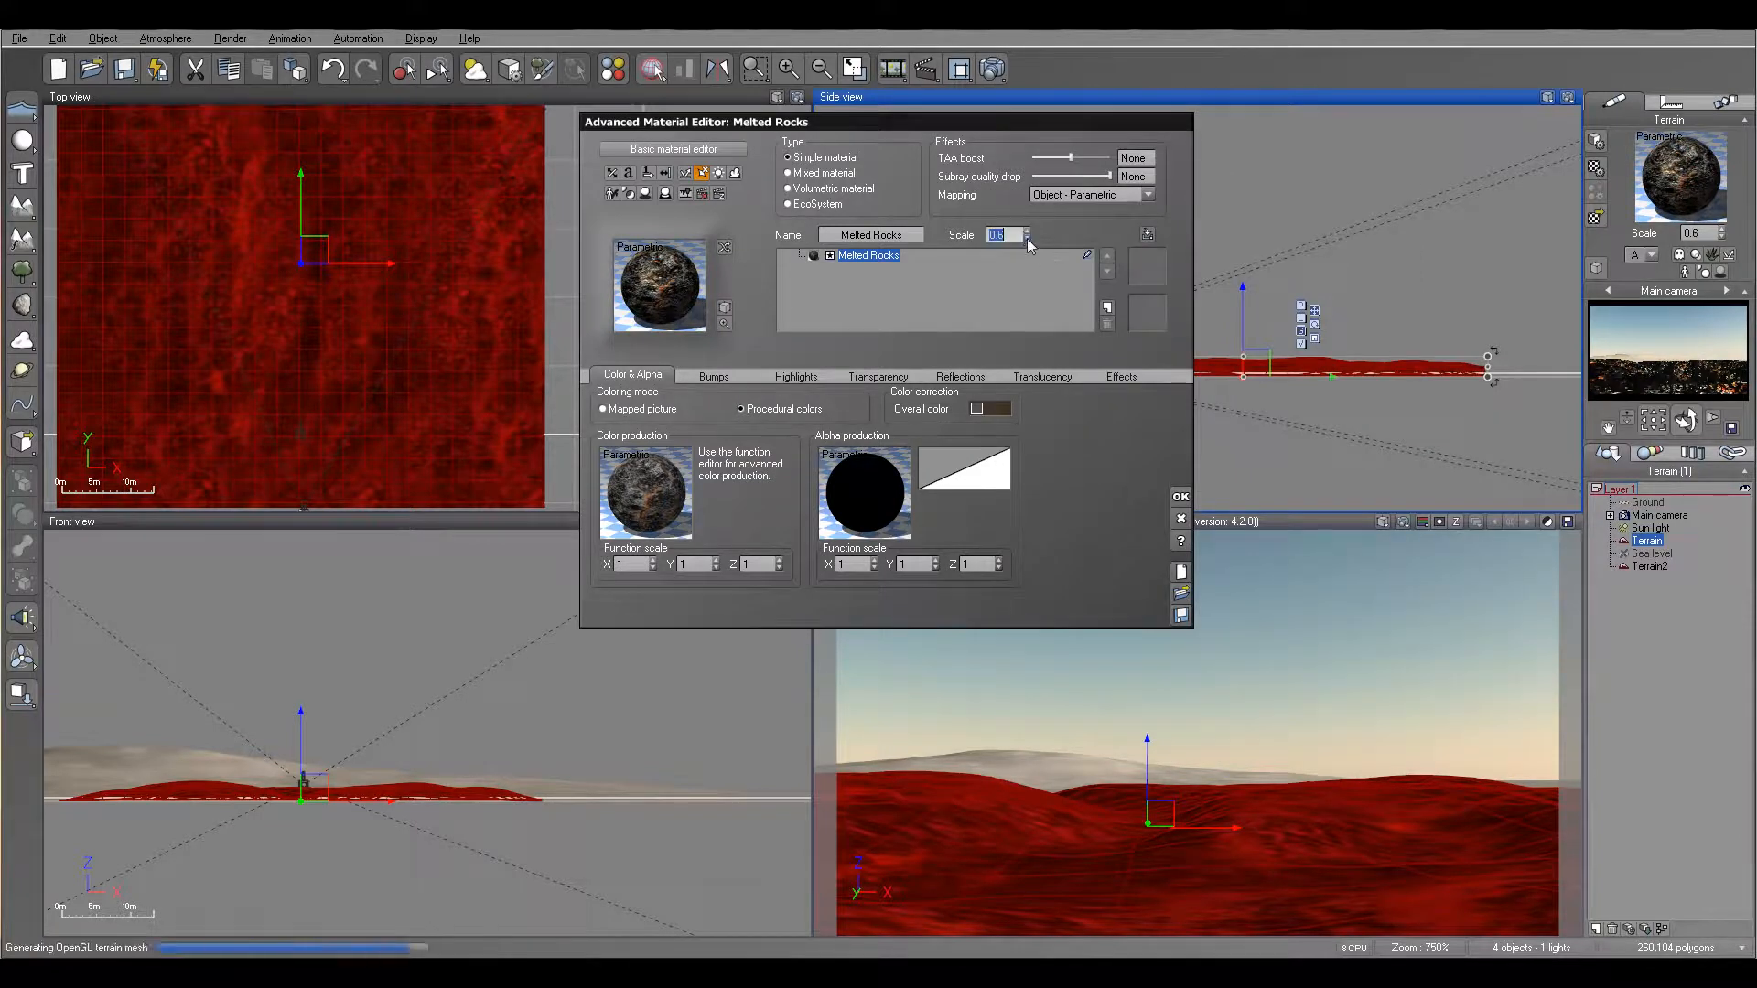
pyautogui.click(1026, 238)
pyautogui.click(1027, 238)
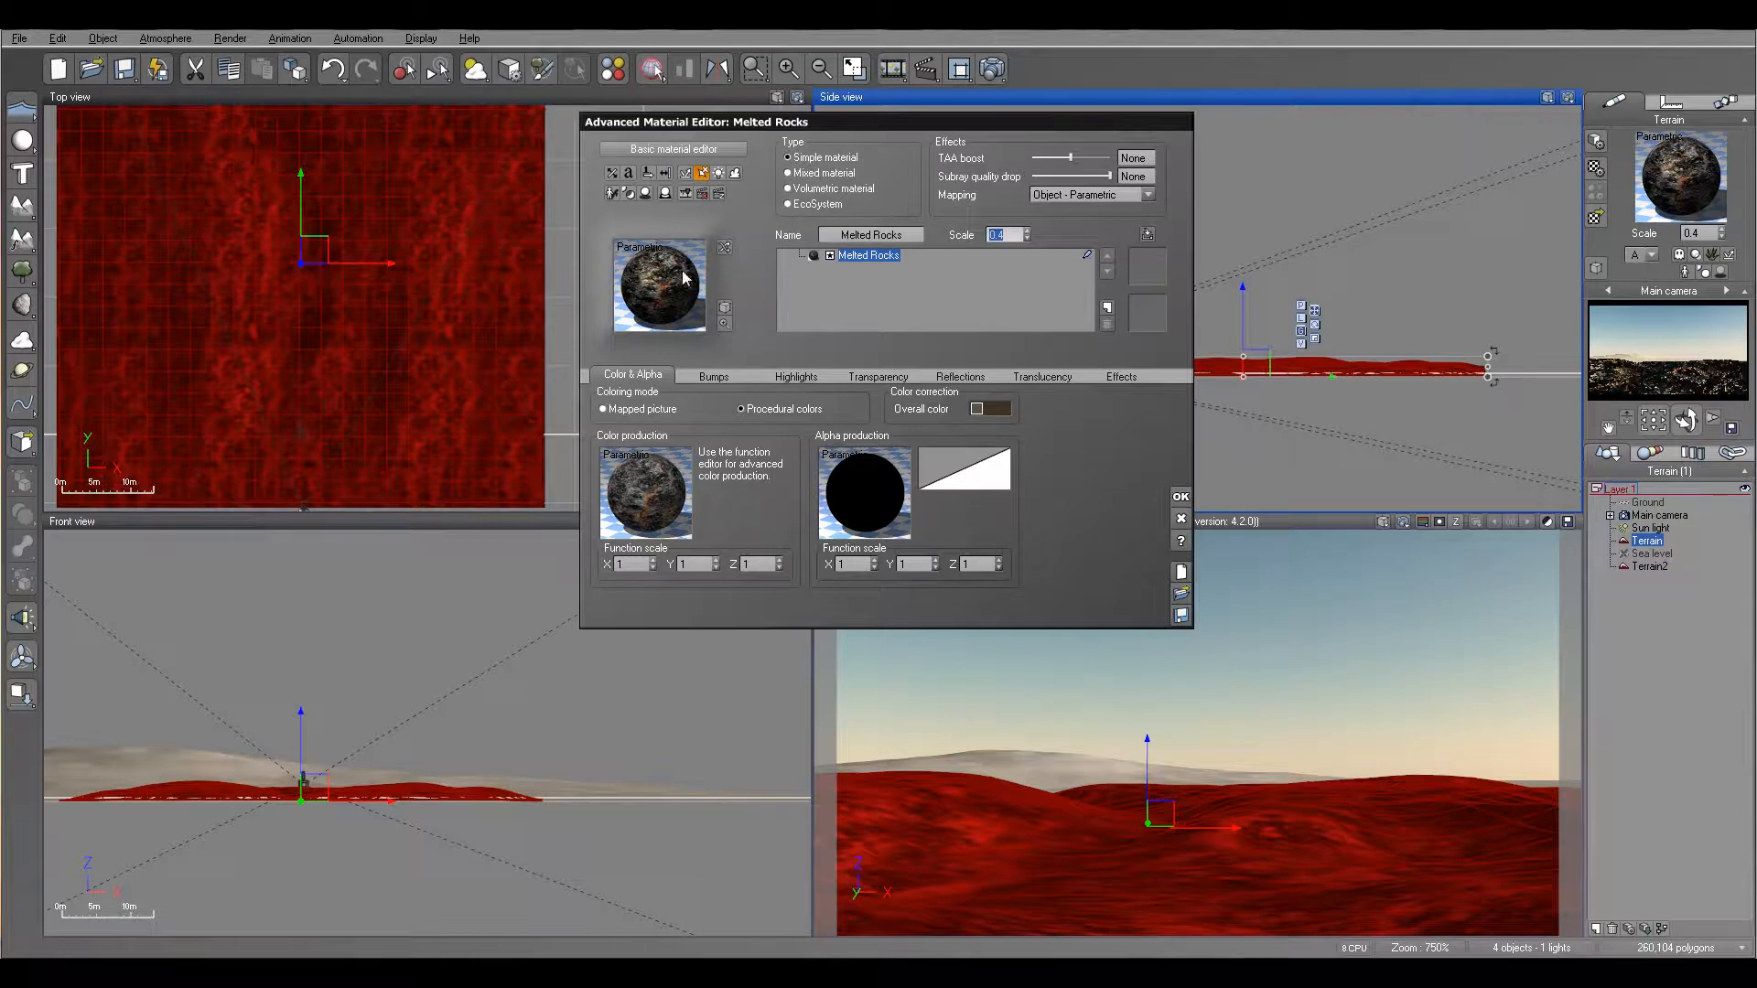
# Step: Add a layer above Melted Rocks using the Hot Spring Orange Covering material from the GAP Ground collection
pyautogui.click(1108, 308)
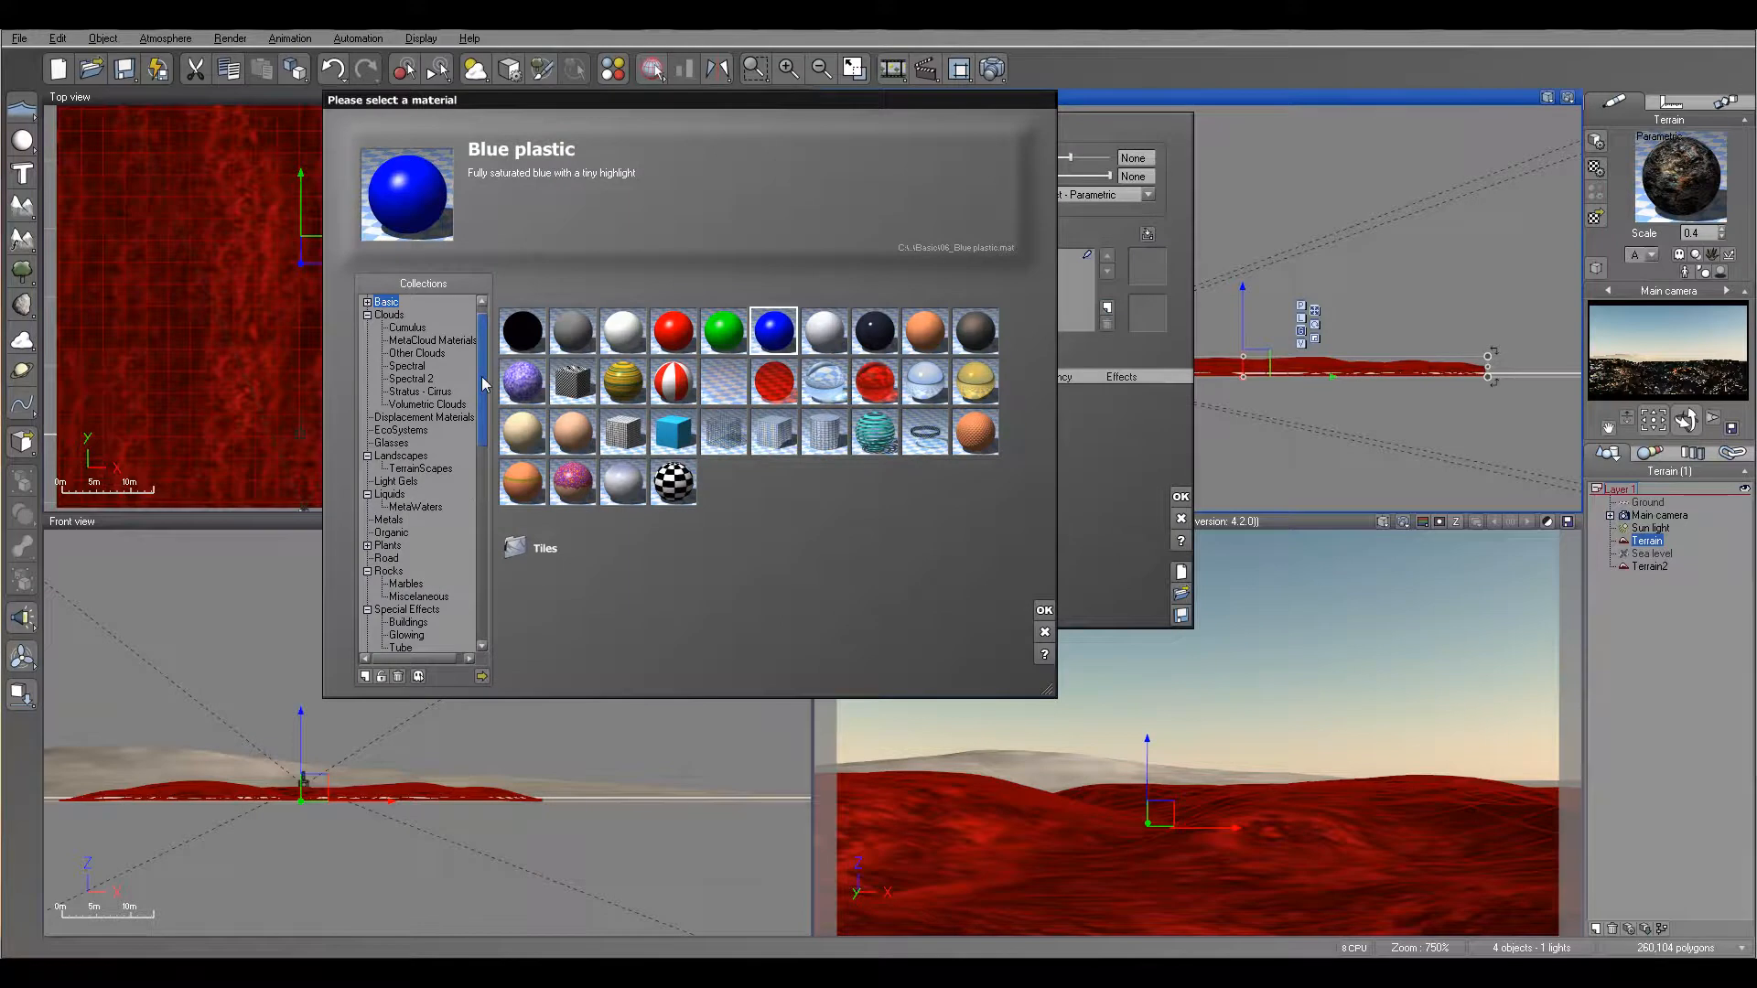
pyautogui.moveTo(482, 402); pyautogui.dragTo(484, 610)
pyautogui.scroll(4, 482, 586)
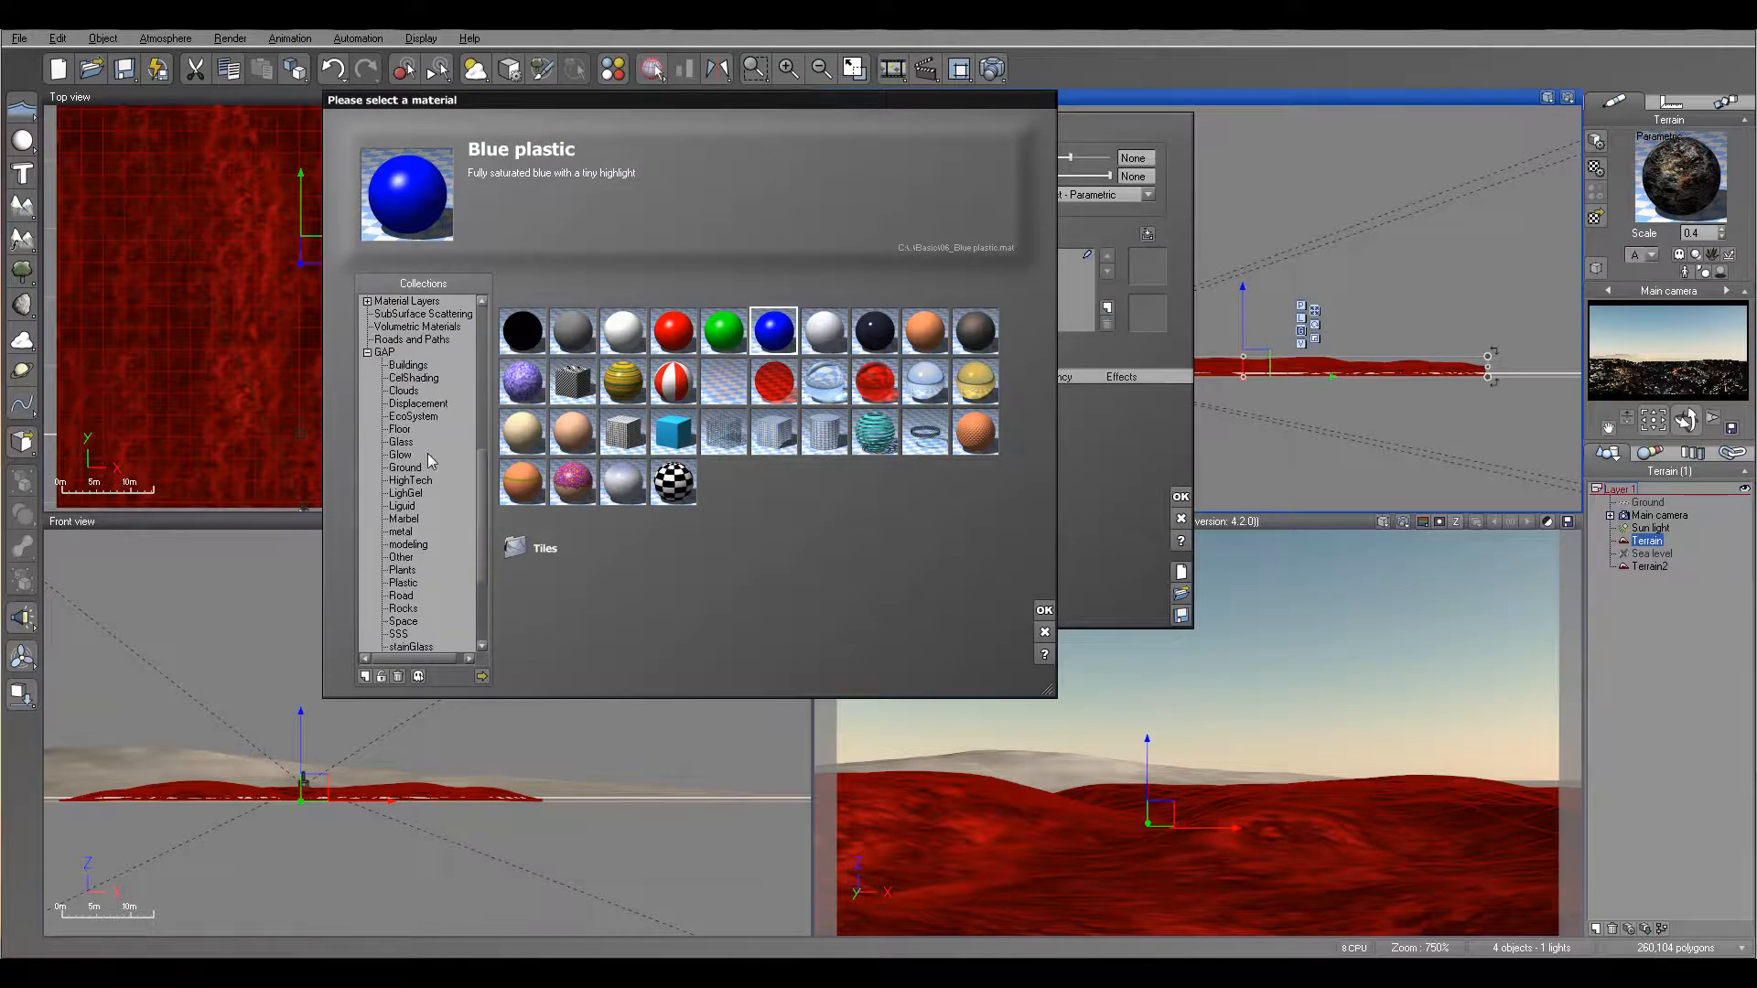
pyautogui.click(405, 468)
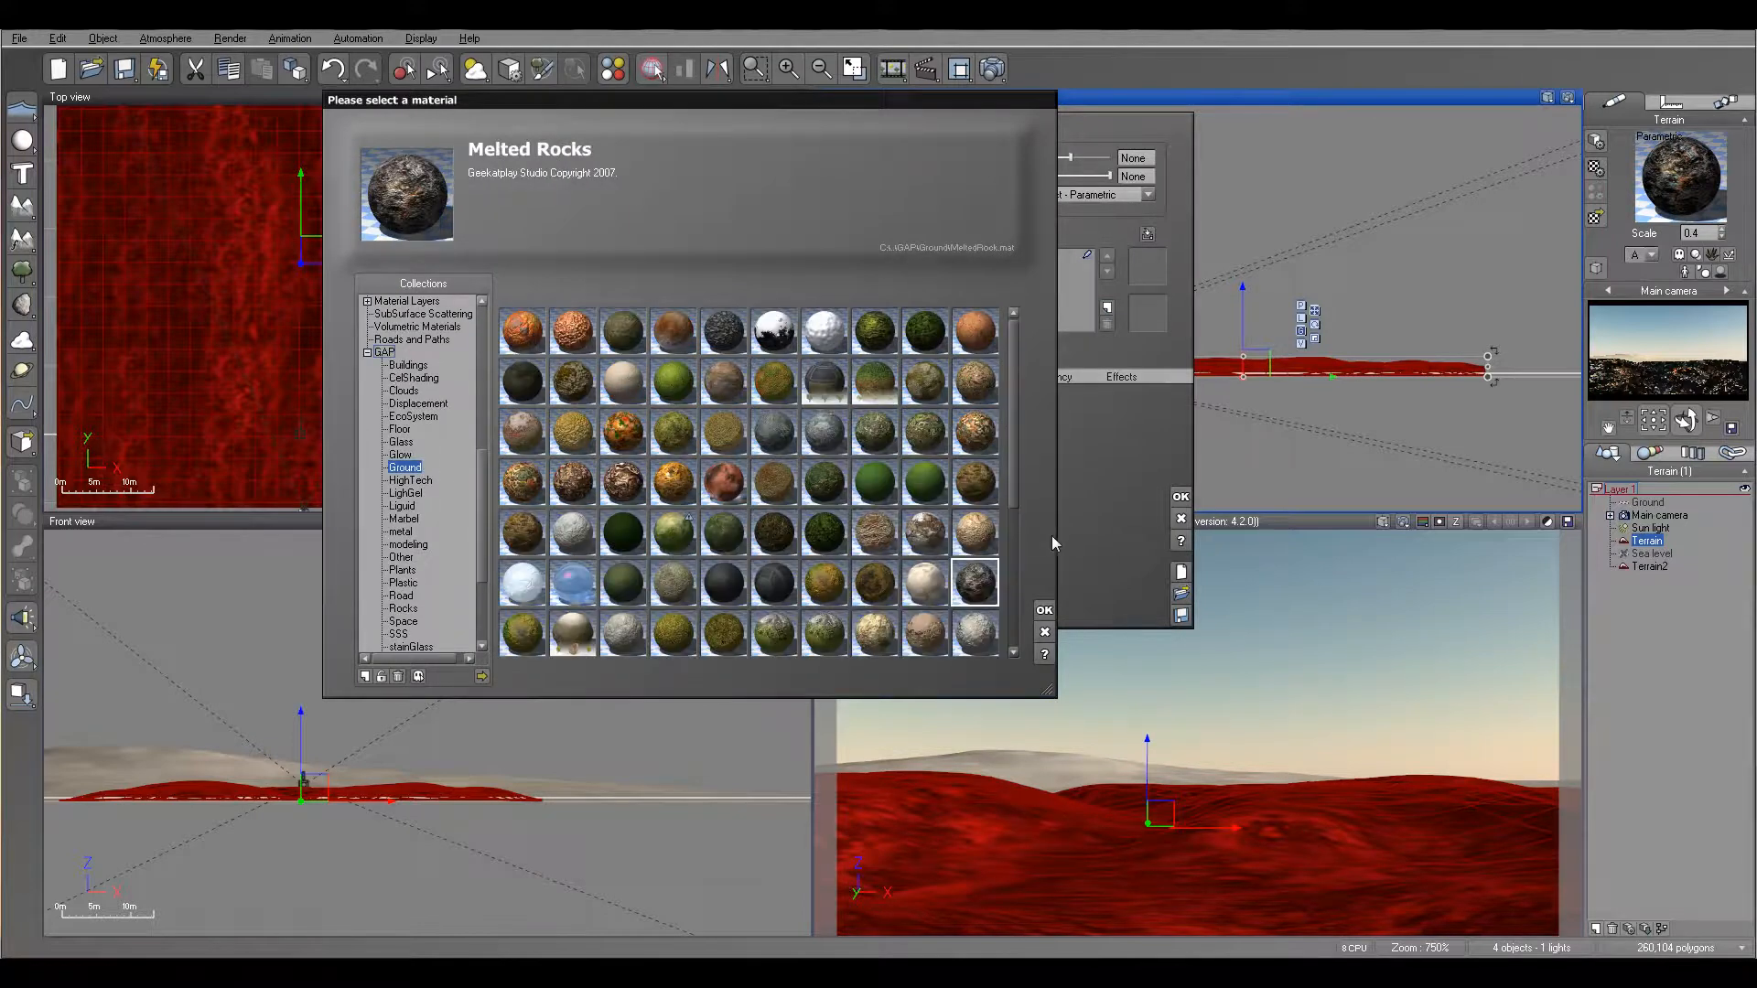
pyautogui.click(975, 535)
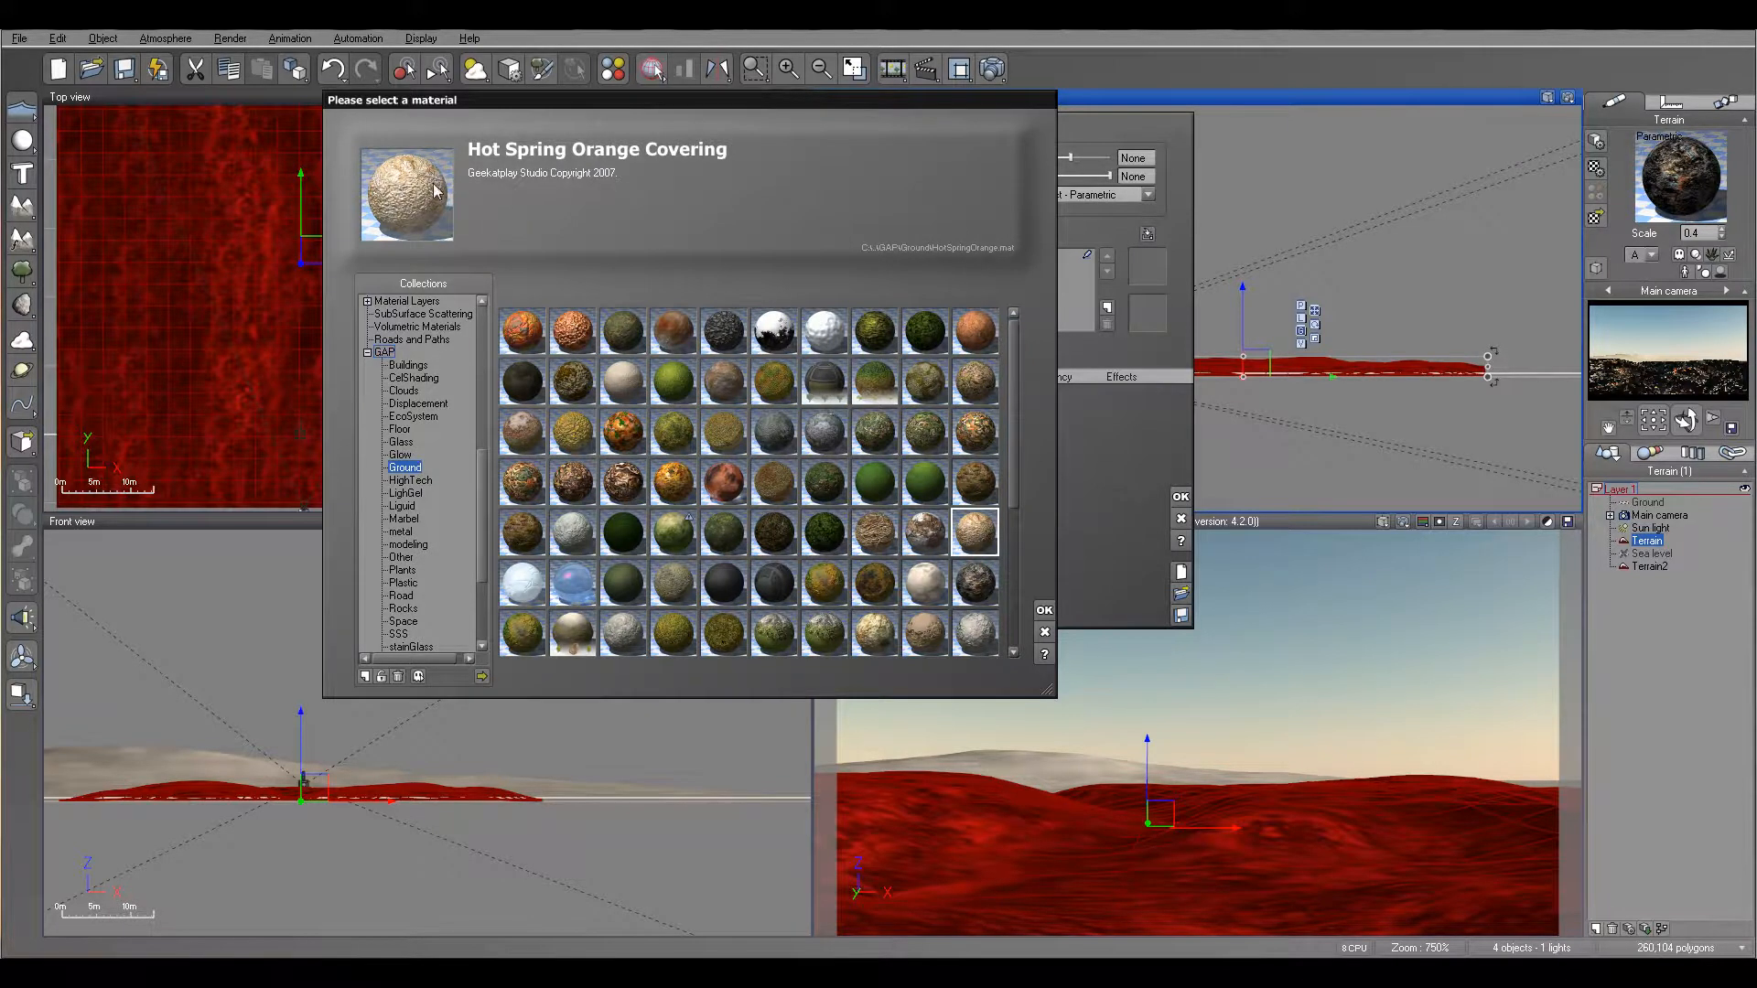
pyautogui.click(1043, 611)
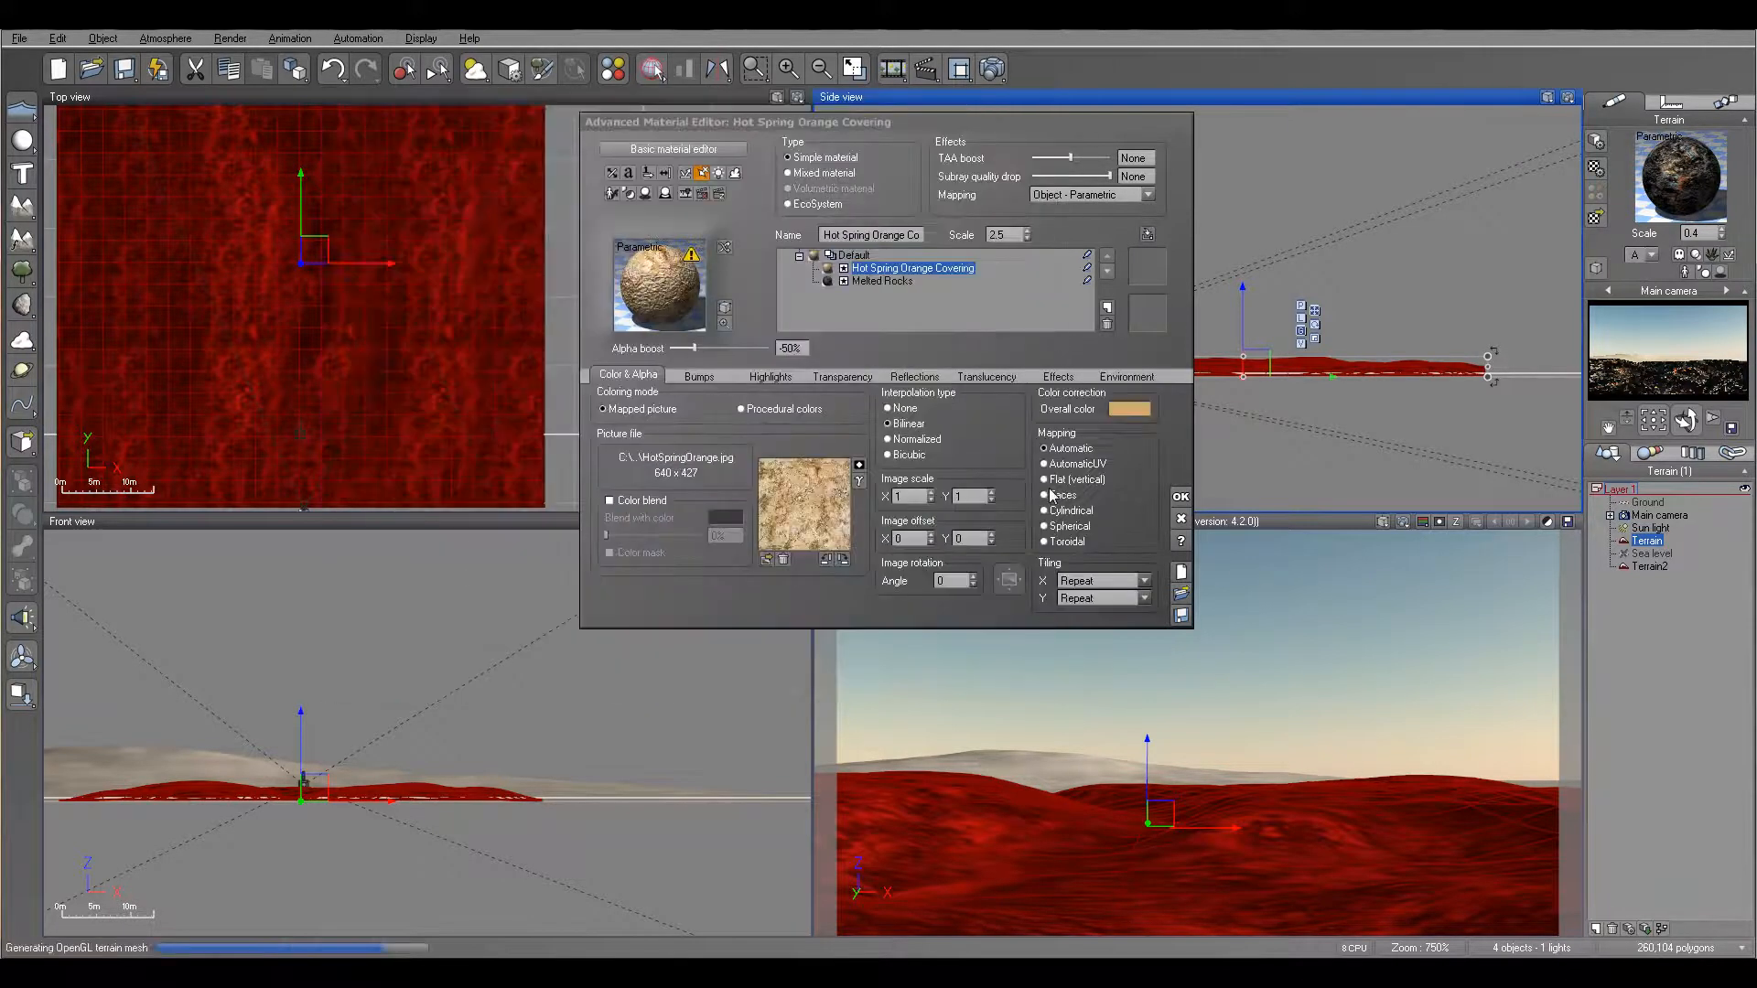
# Step: Set the Hot Spring Orange Covering layer's bump depth to 0.05 and its alpha boost to 0%
pyautogui.click(699, 376)
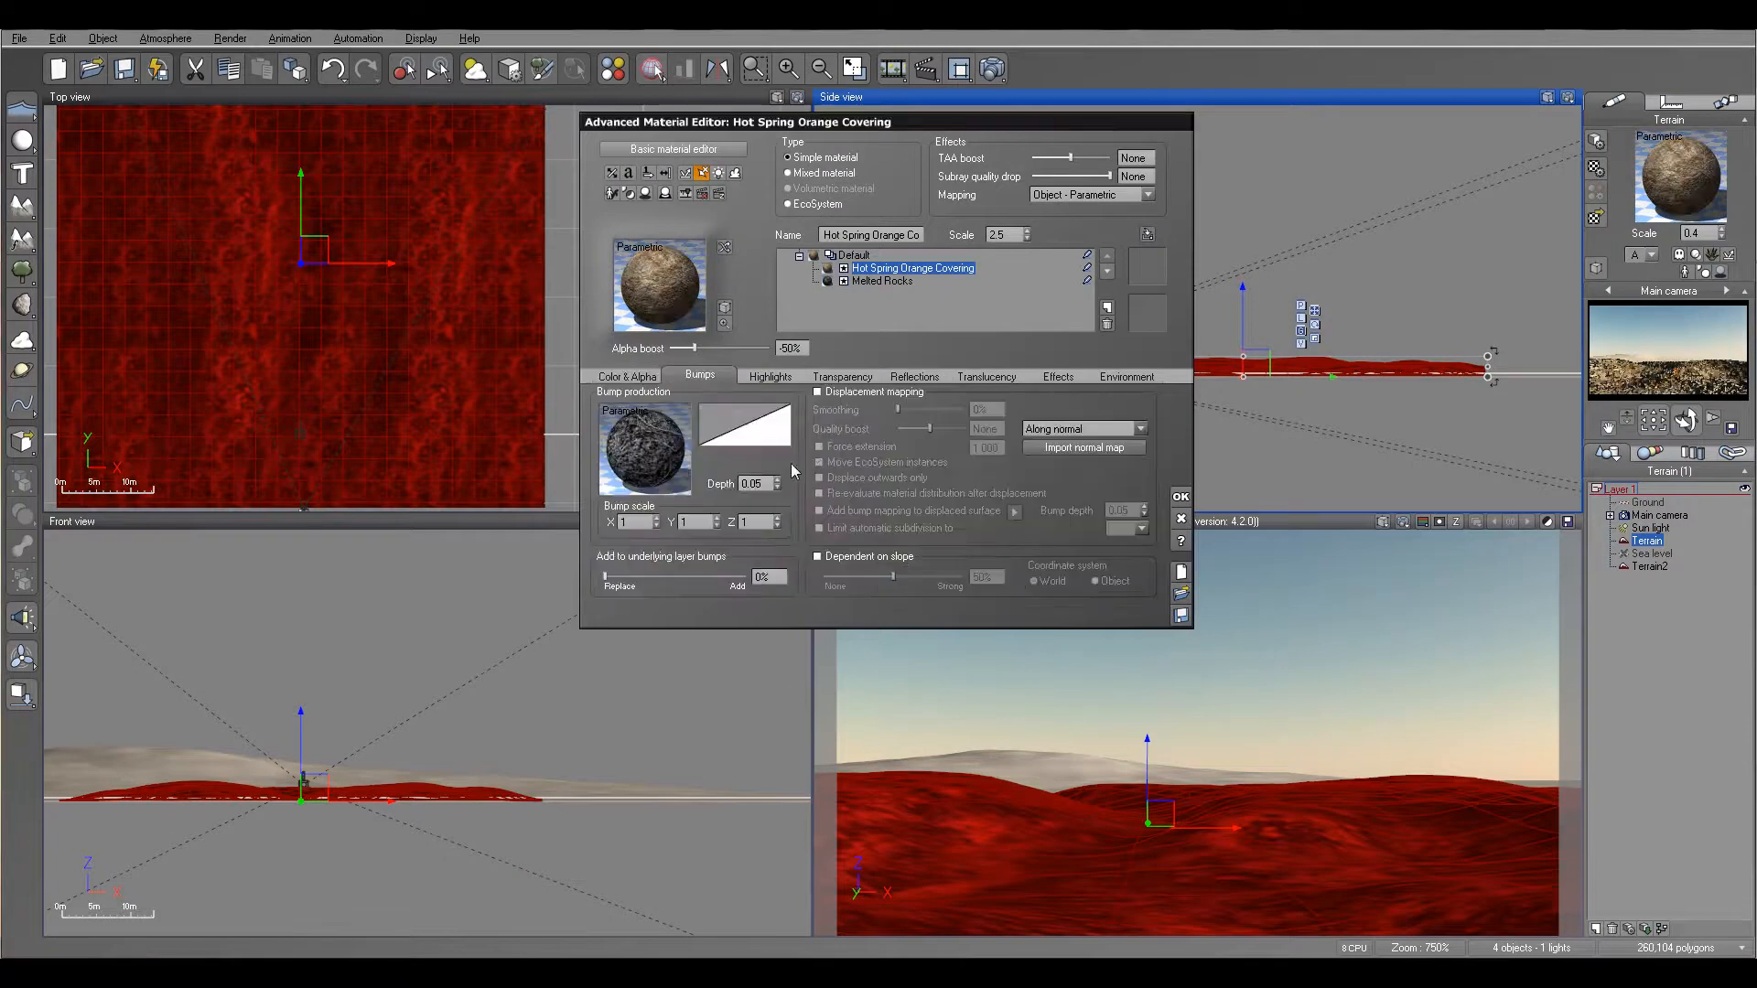
pyautogui.click(777, 487)
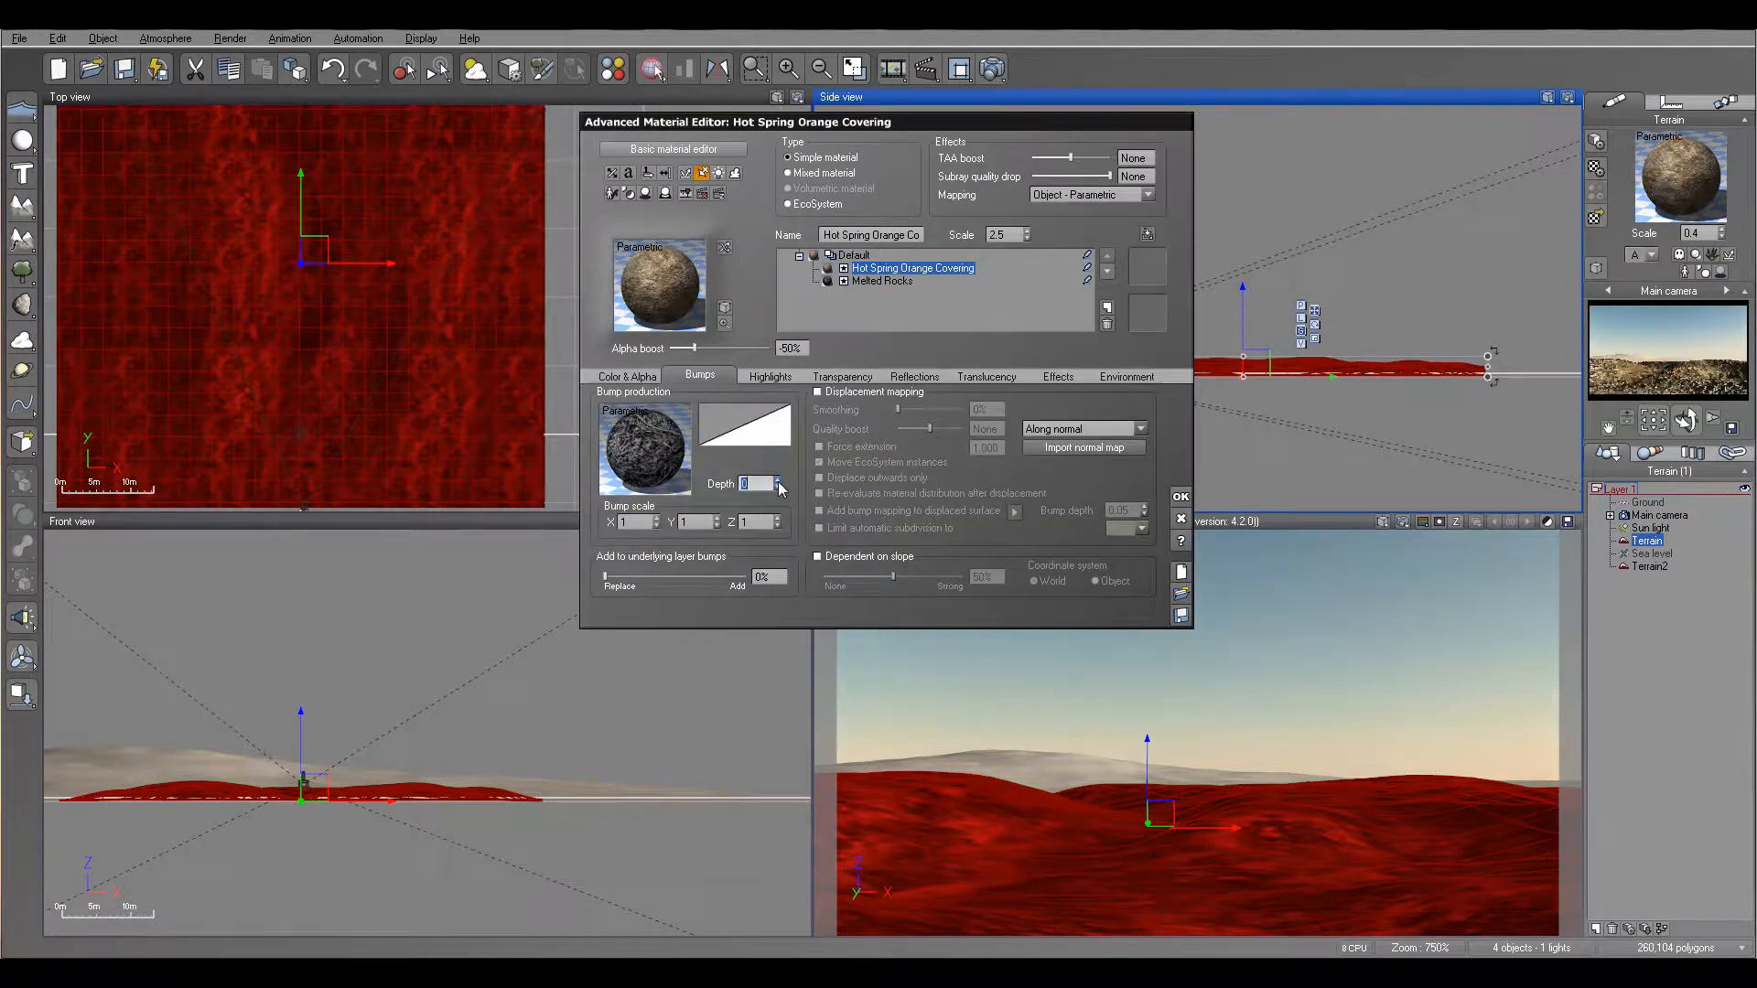
pyautogui.write('0.05')
pyautogui.press('Return')
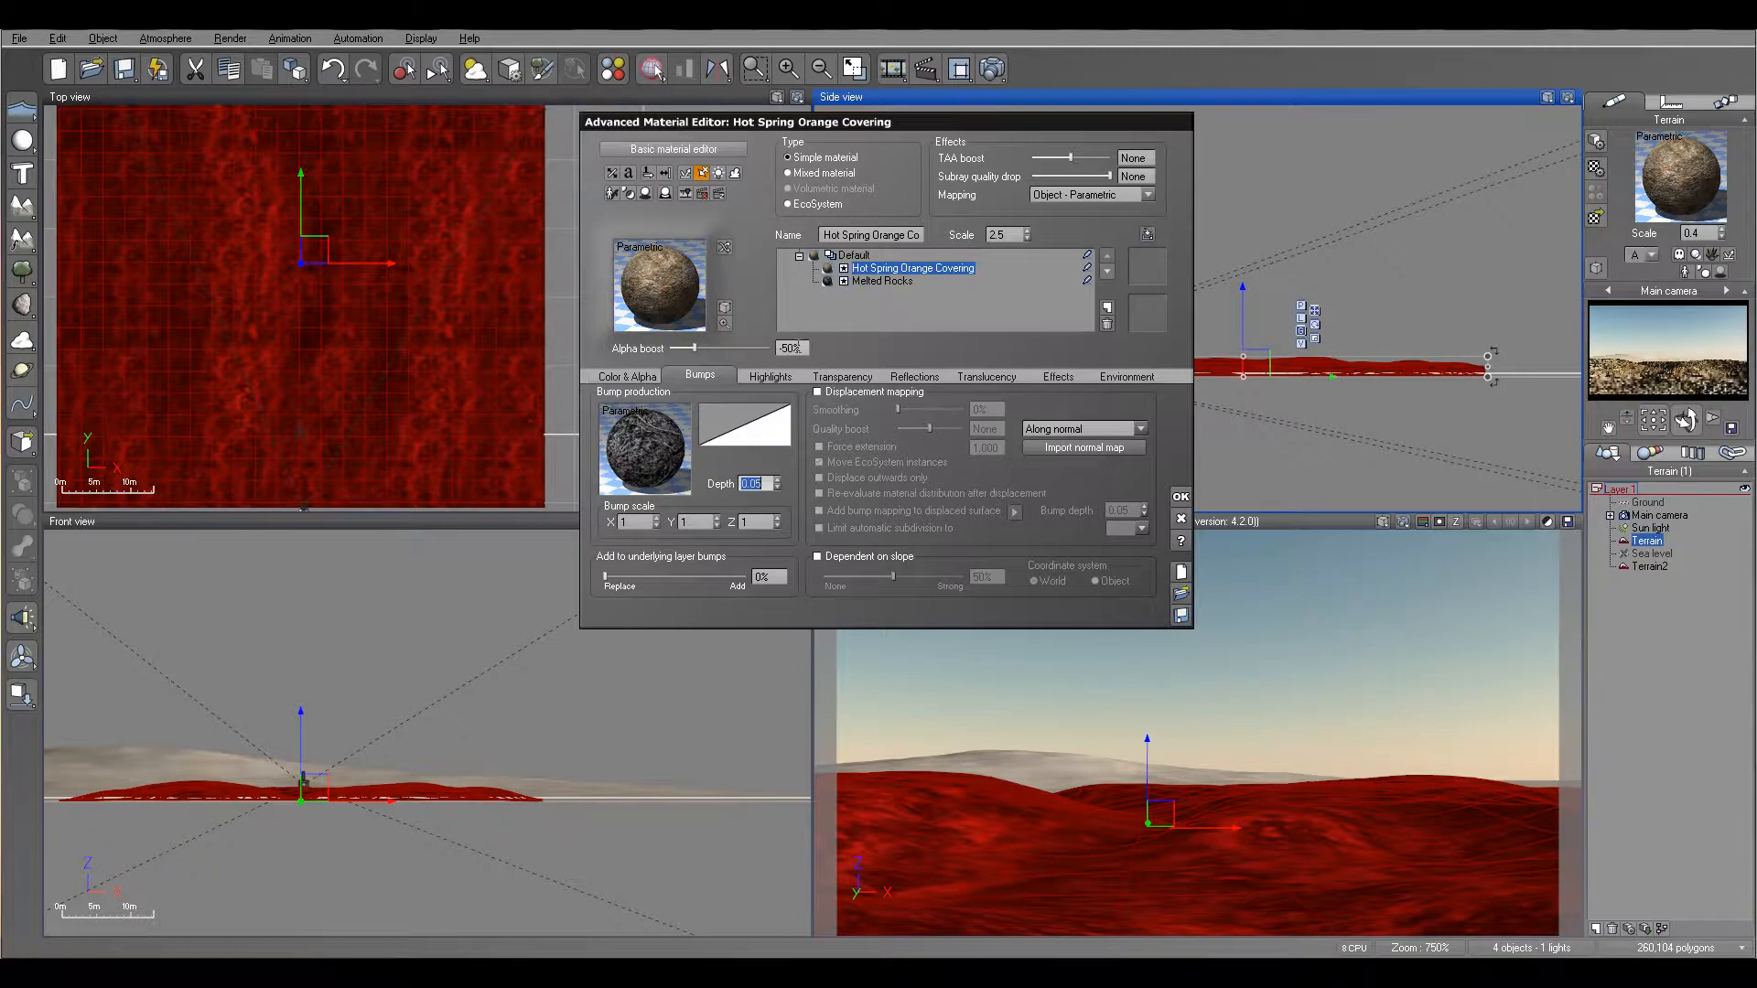
pyautogui.click(849, 373)
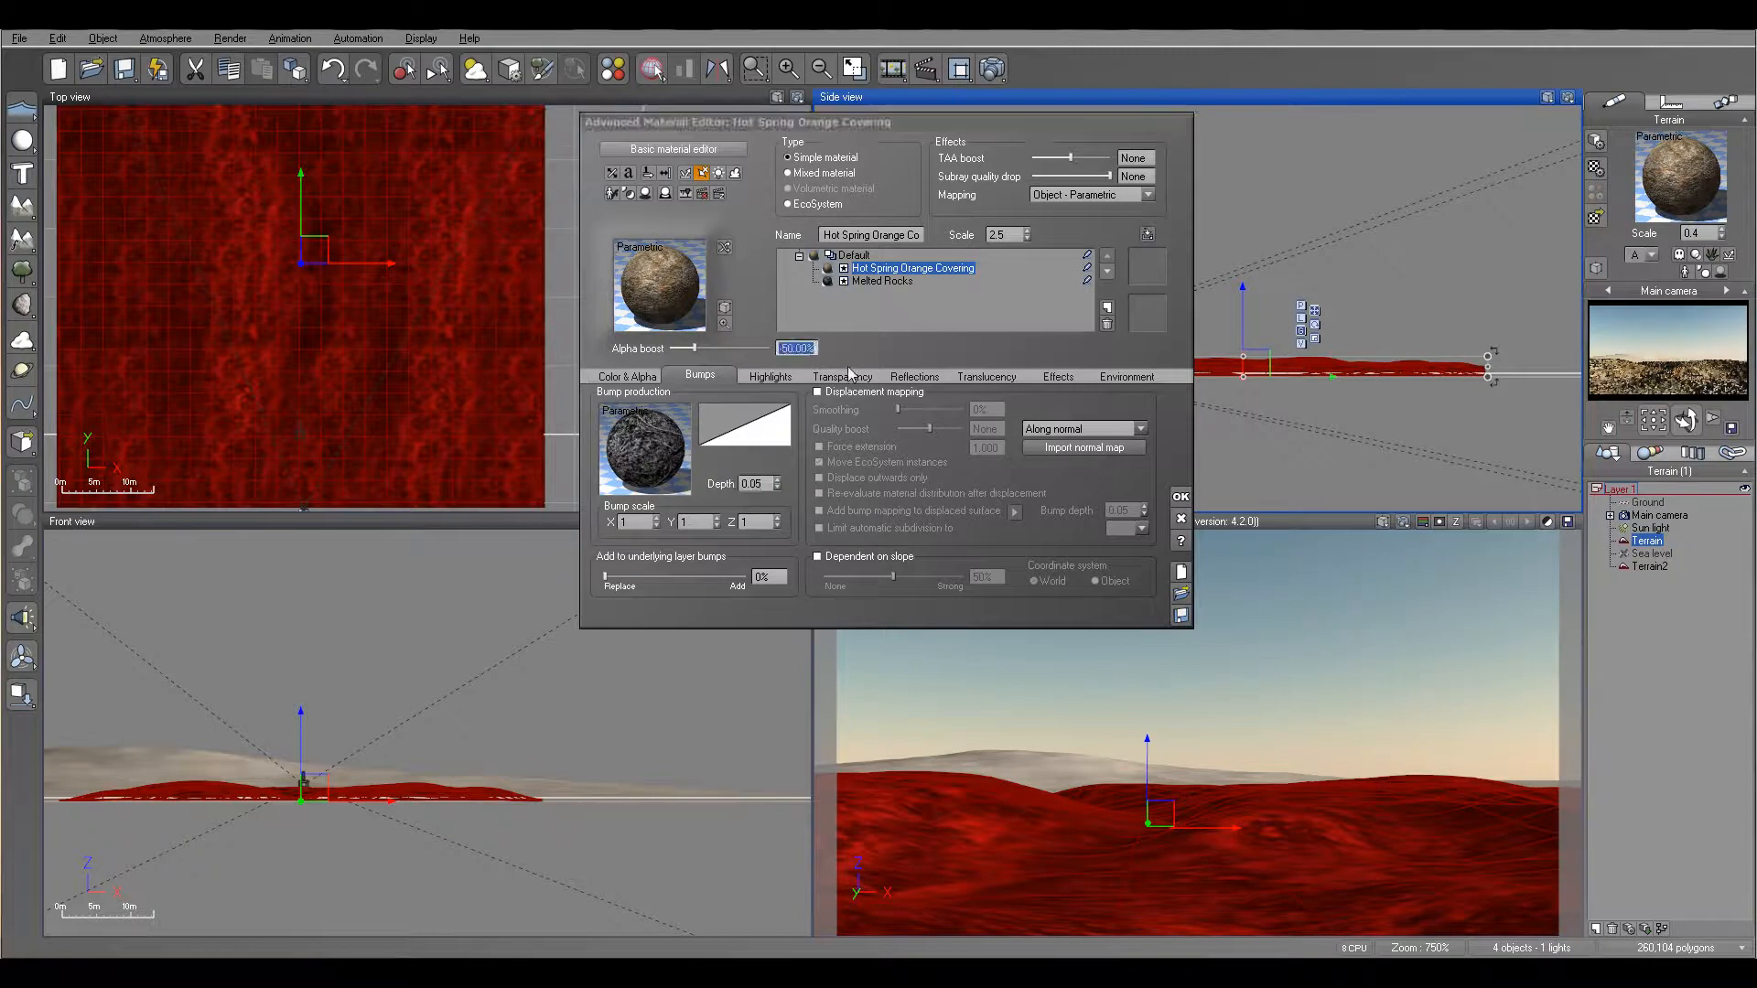
pyautogui.write('0')
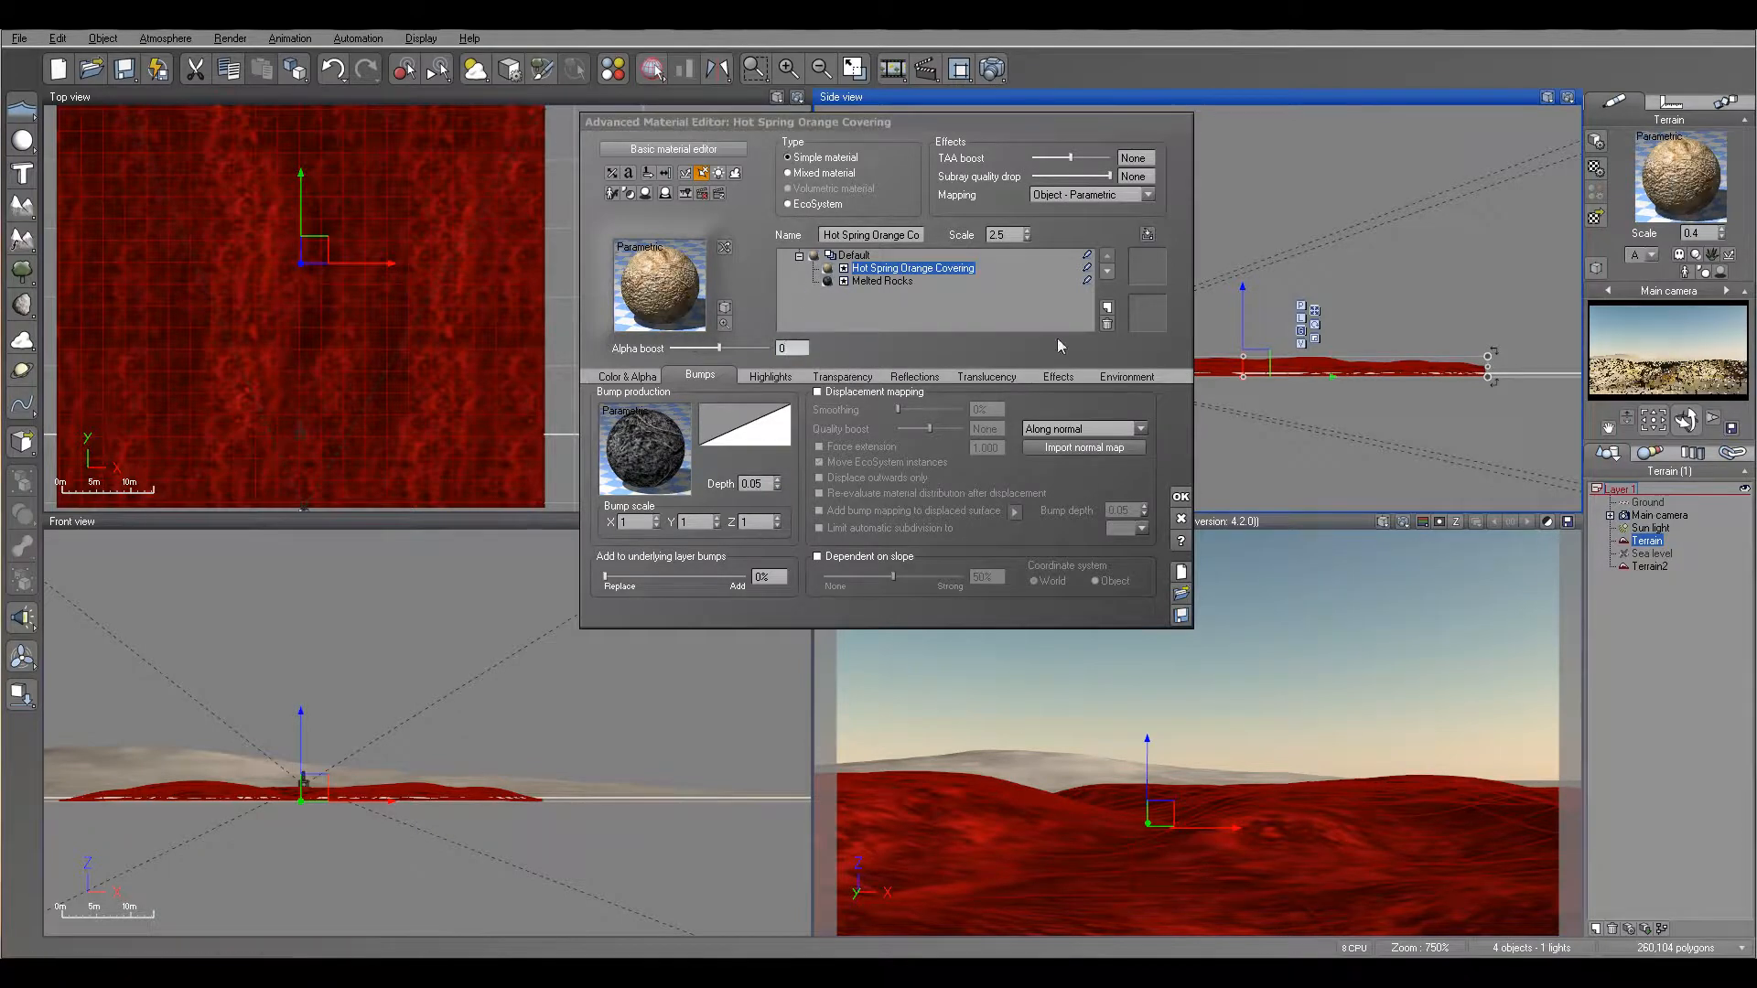
# Step: Reduce the Hot Spring Orange Covering layer's scale to 0.3 and its bump depth to 0
pyautogui.moveTo(1028, 235); pyautogui.dragTo(1028, 262)
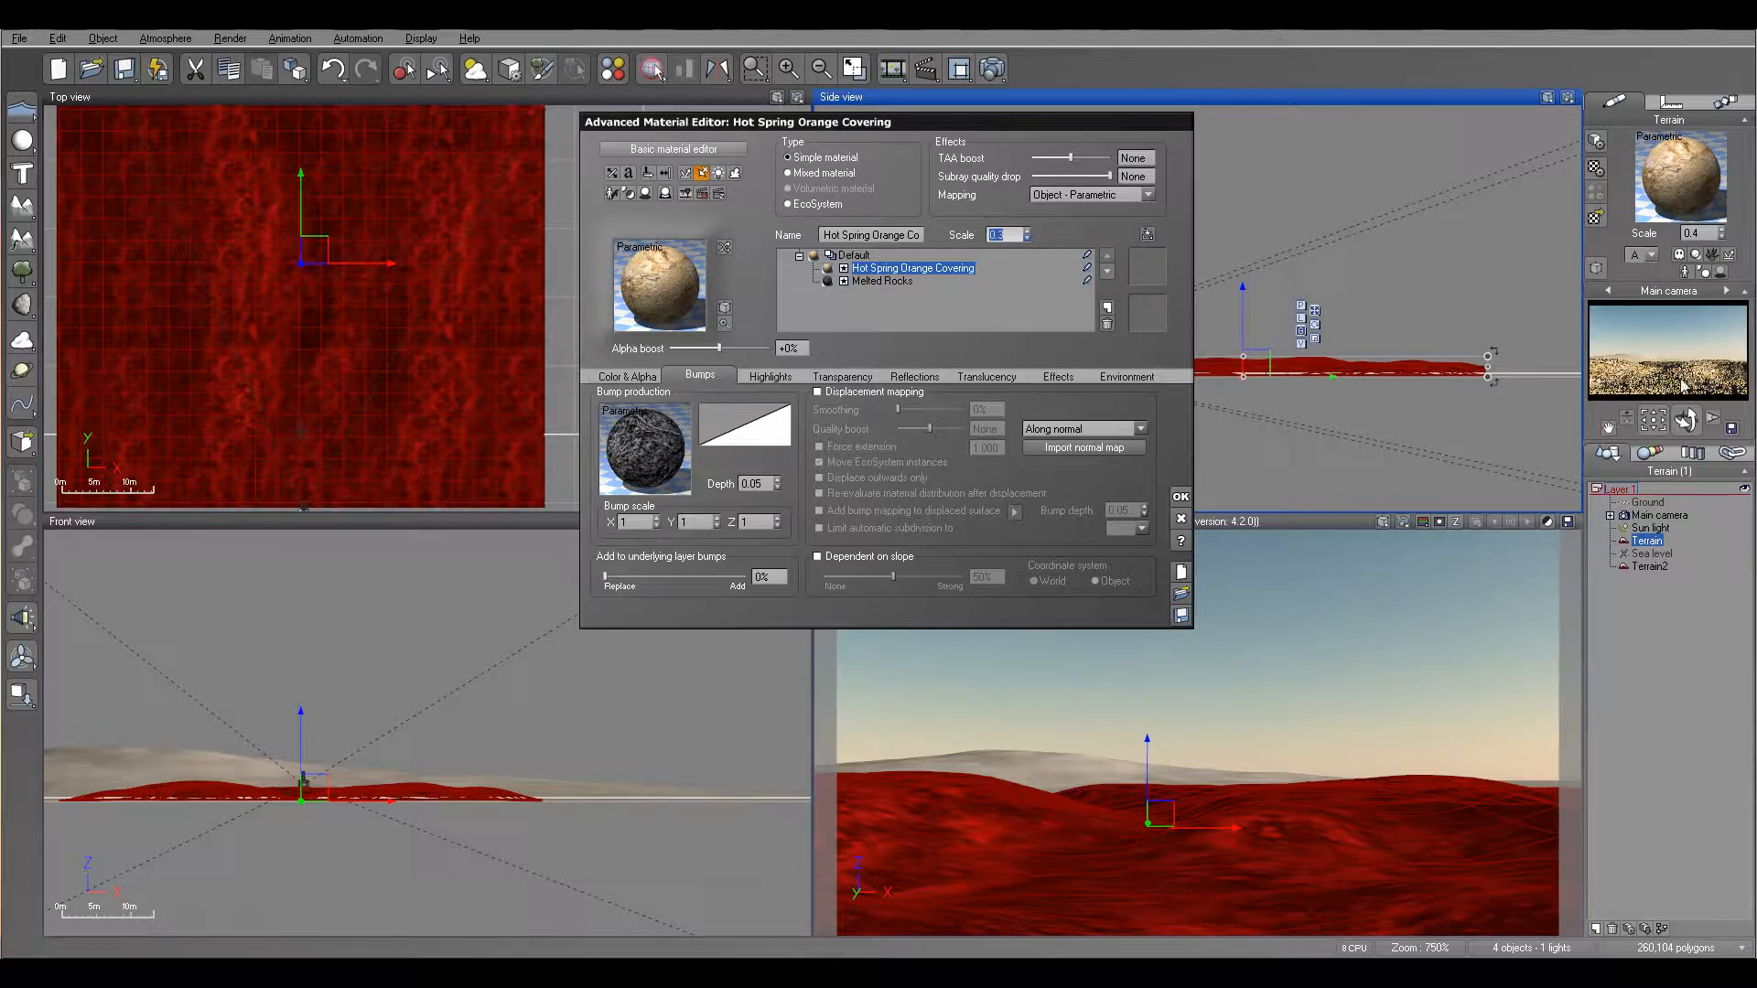
pyautogui.click(777, 488)
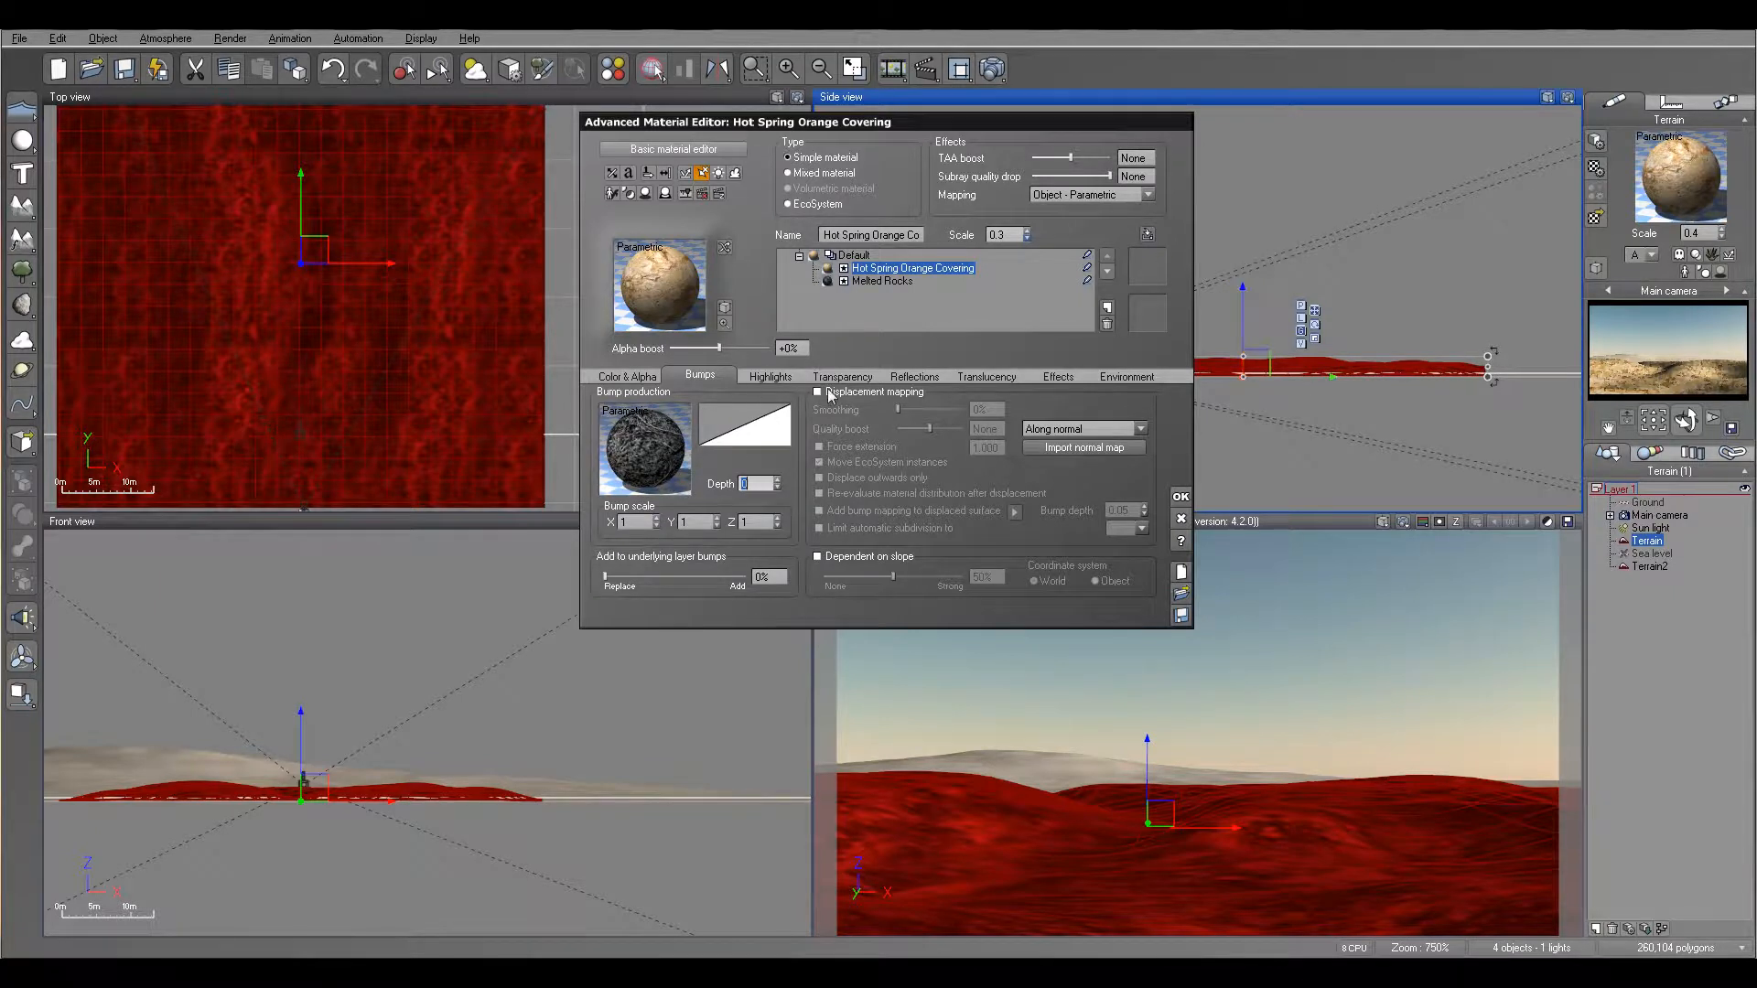
pyautogui.click(774, 377)
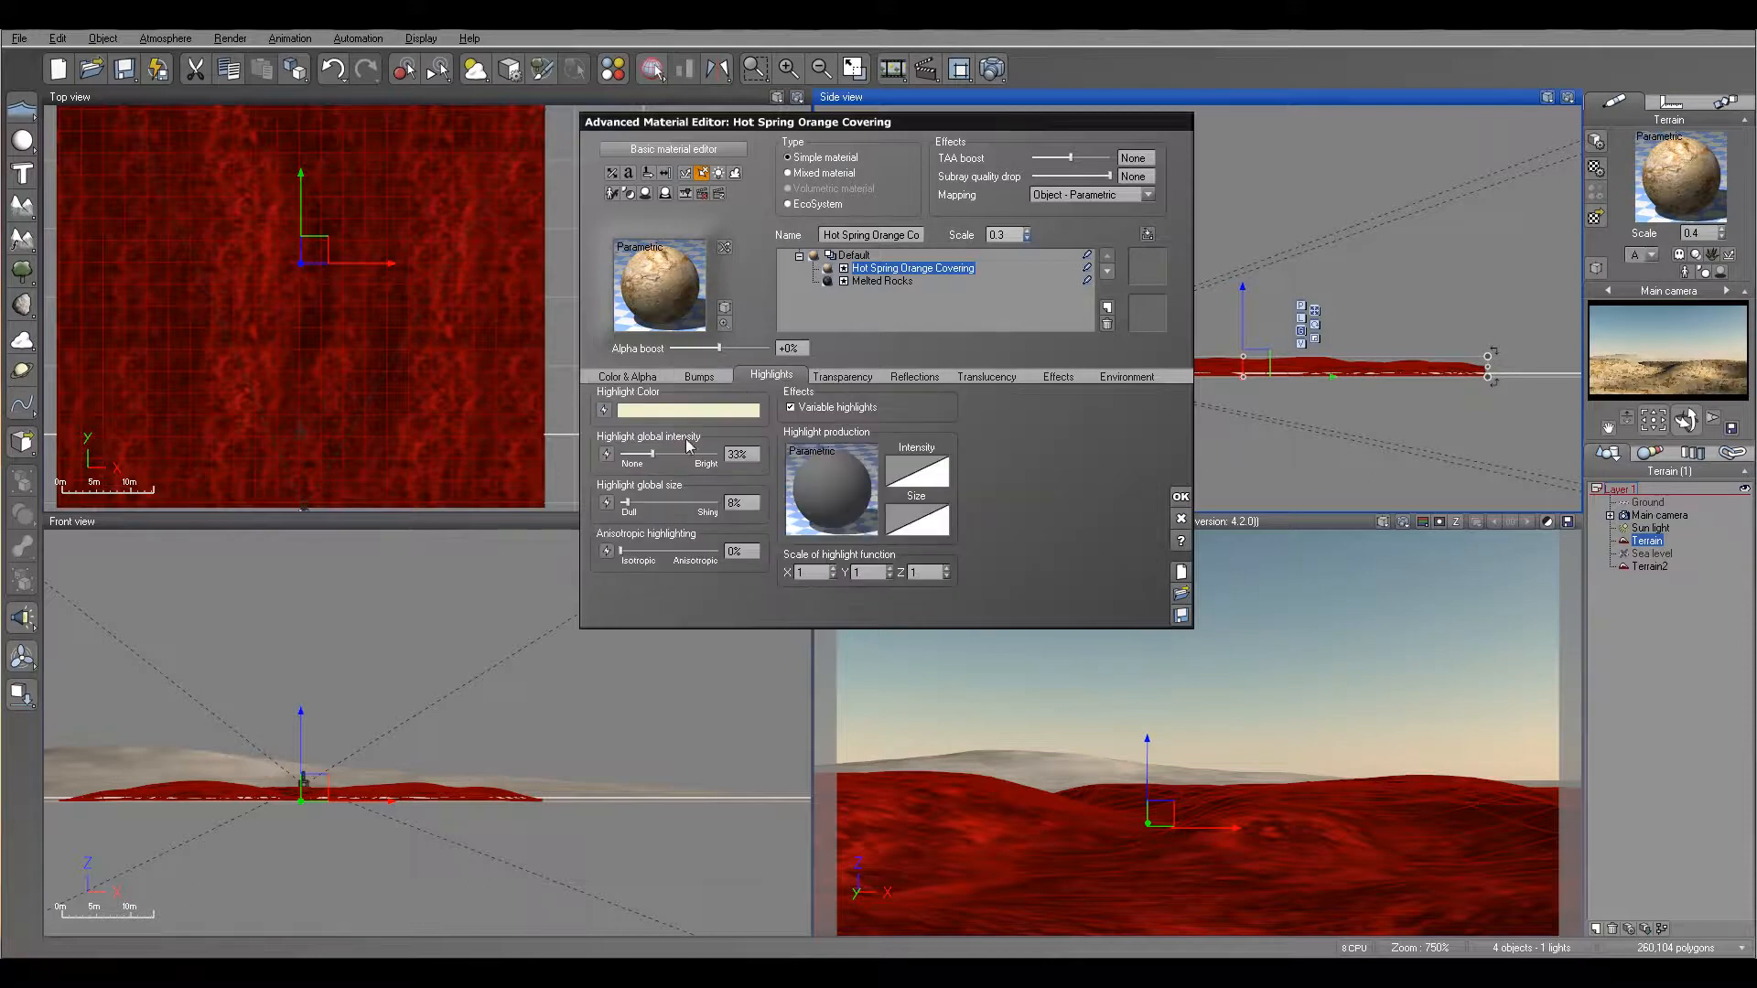
pyautogui.click(697, 378)
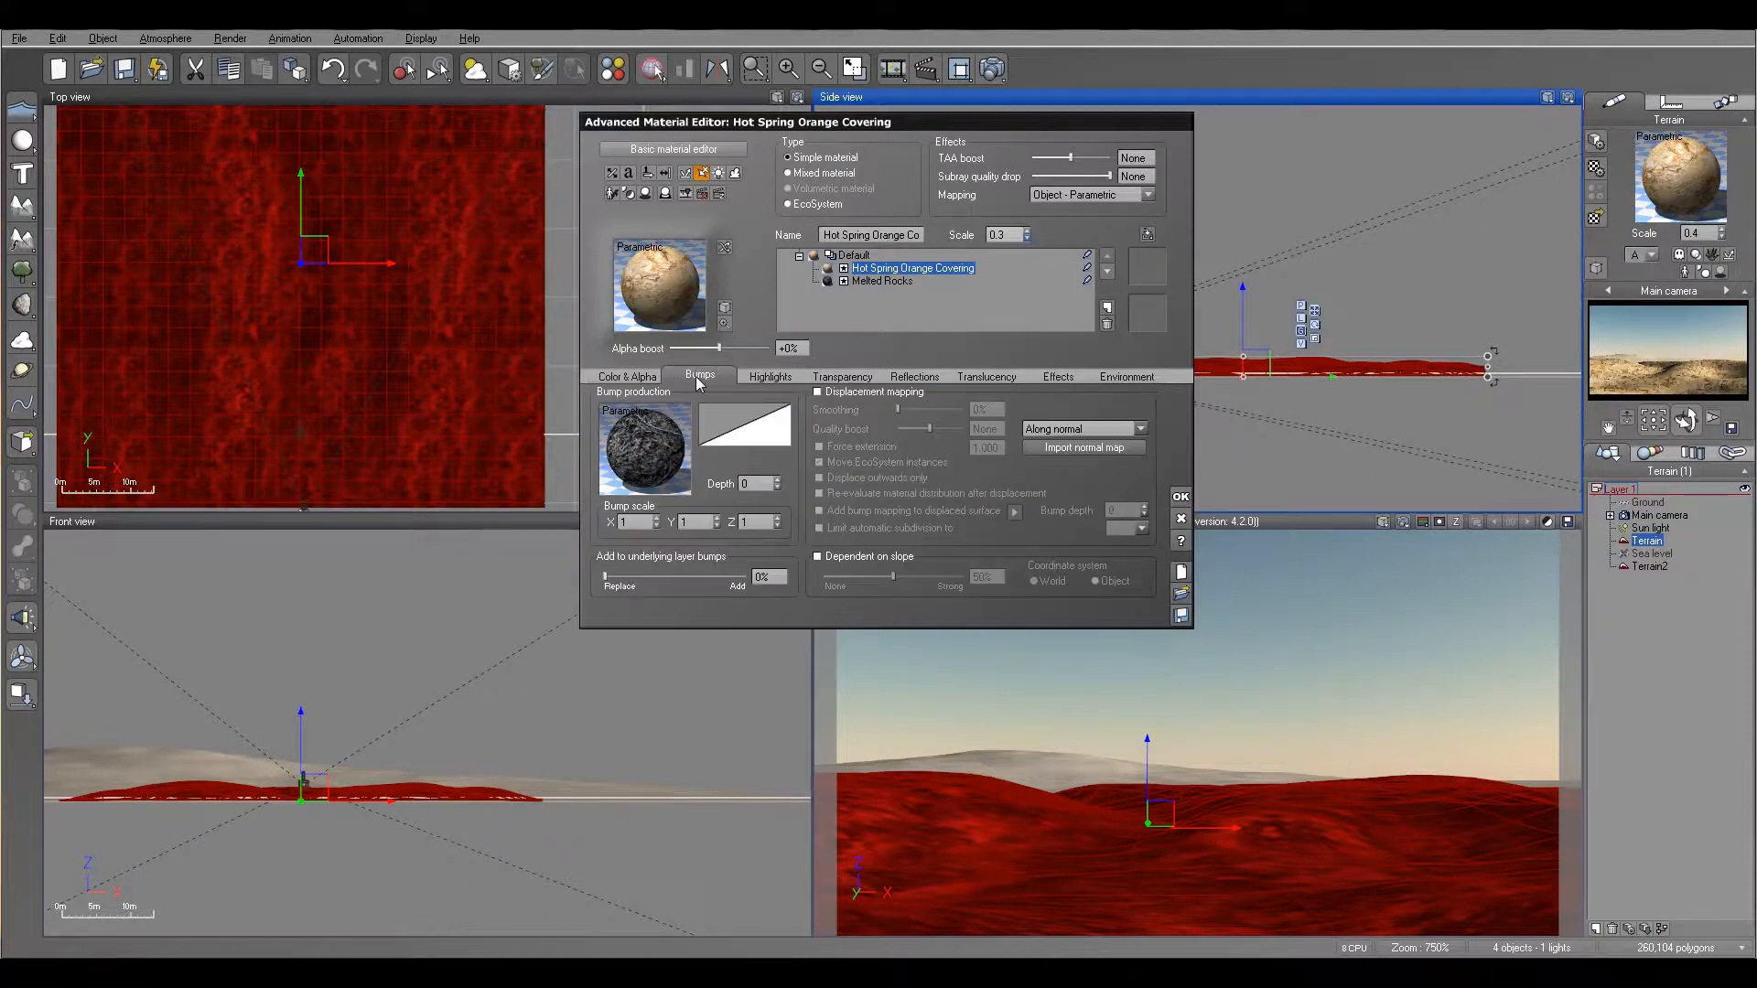
# Step: Highlight the Hot Spring Orange Covering layer in the preview and limit its altitude range from -0.77 upward with 15% bottom fuzziness
pyautogui.click(1089, 269)
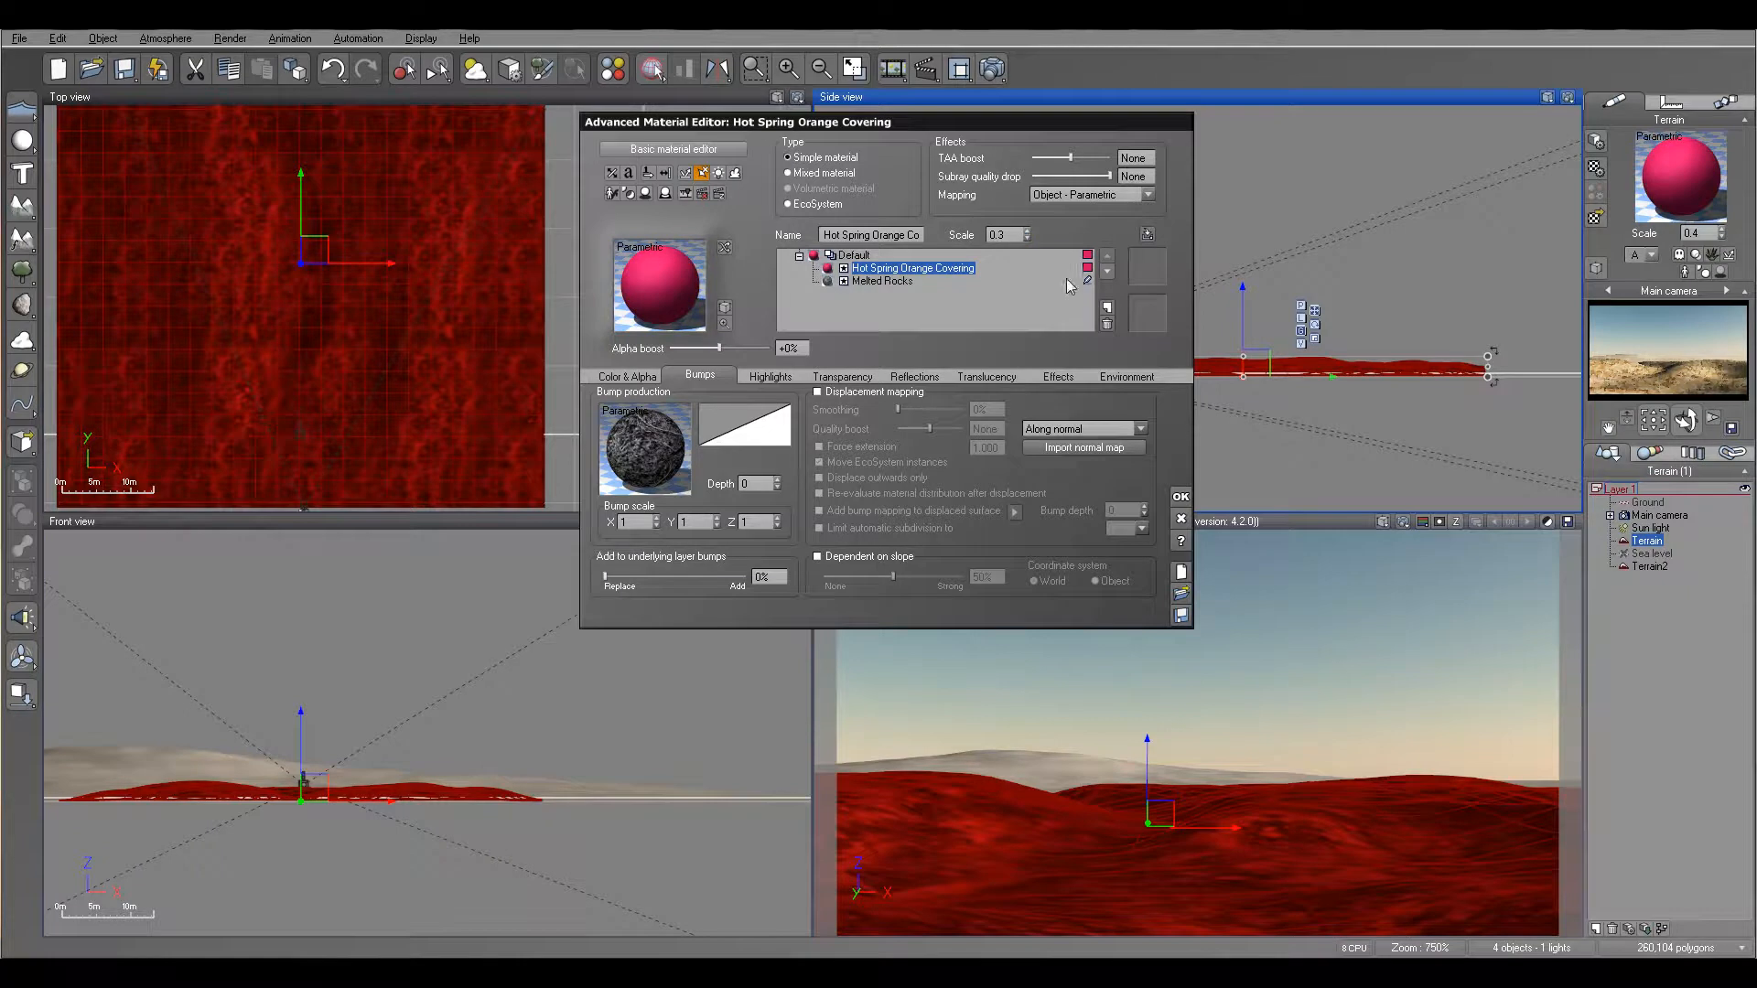
pyautogui.click(1711, 371)
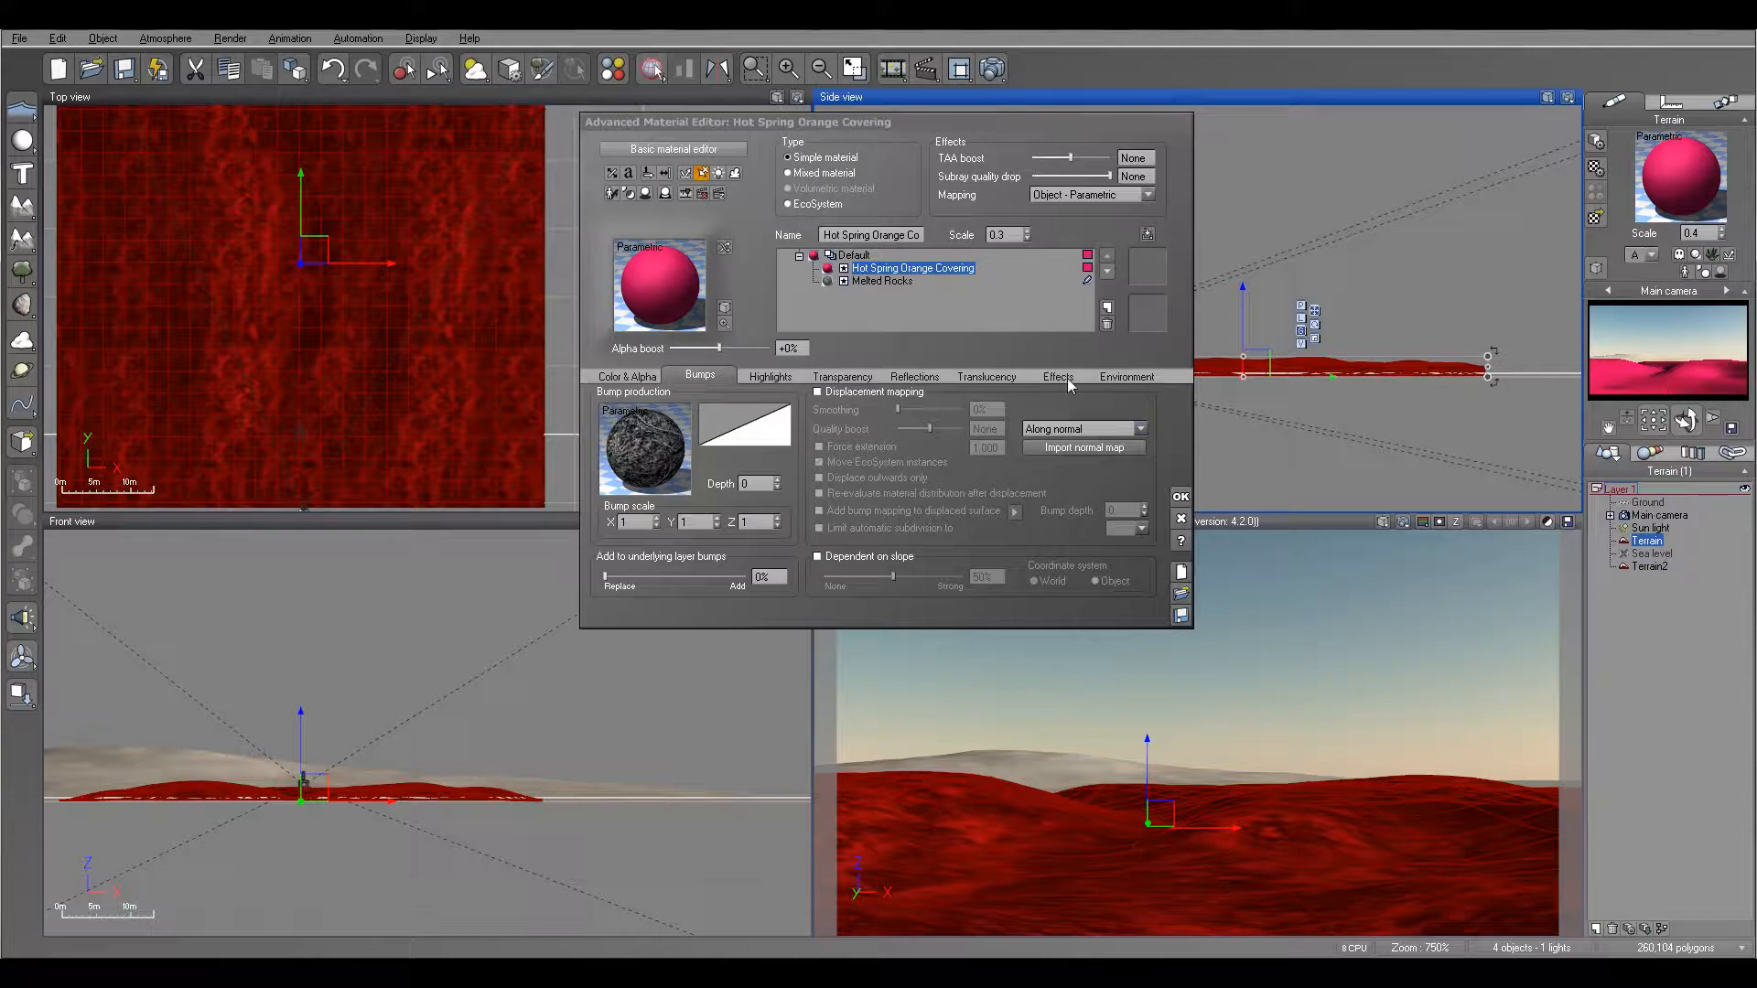
pyautogui.click(1123, 382)
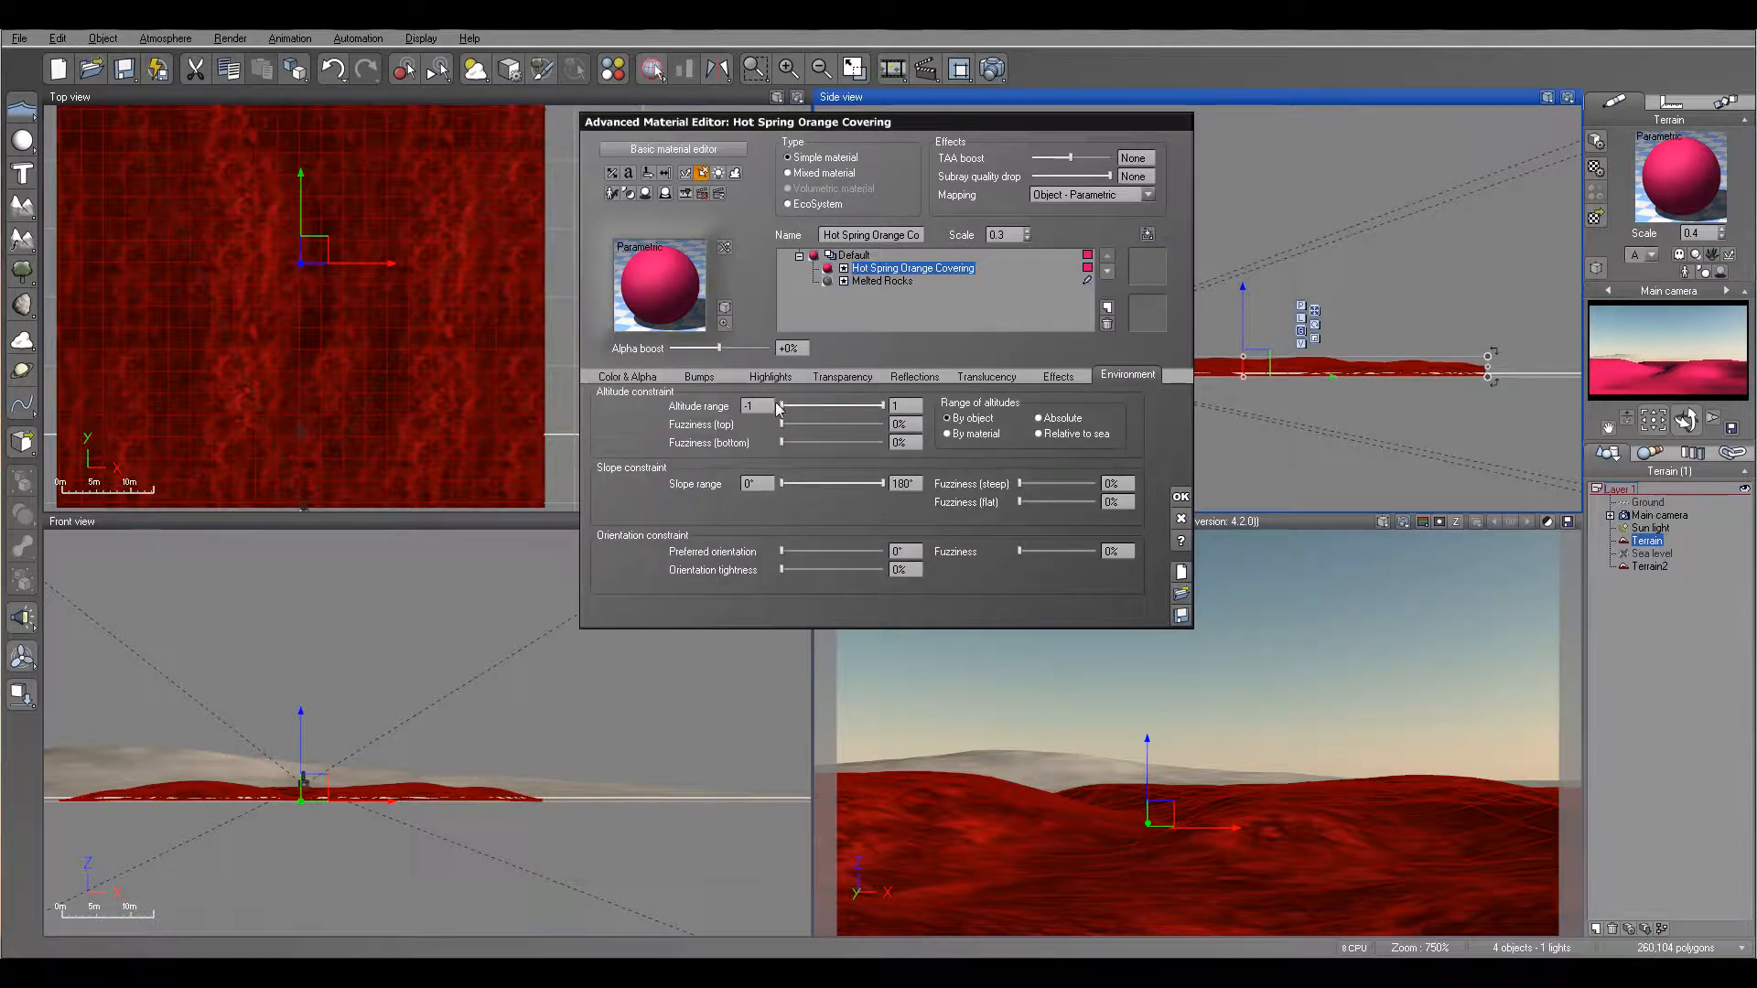
pyautogui.moveTo(780, 404)
pyautogui.mouseDown()
pyautogui.moveTo(836, 404)
pyautogui.moveTo(795, 407)
pyautogui.mouseUp()
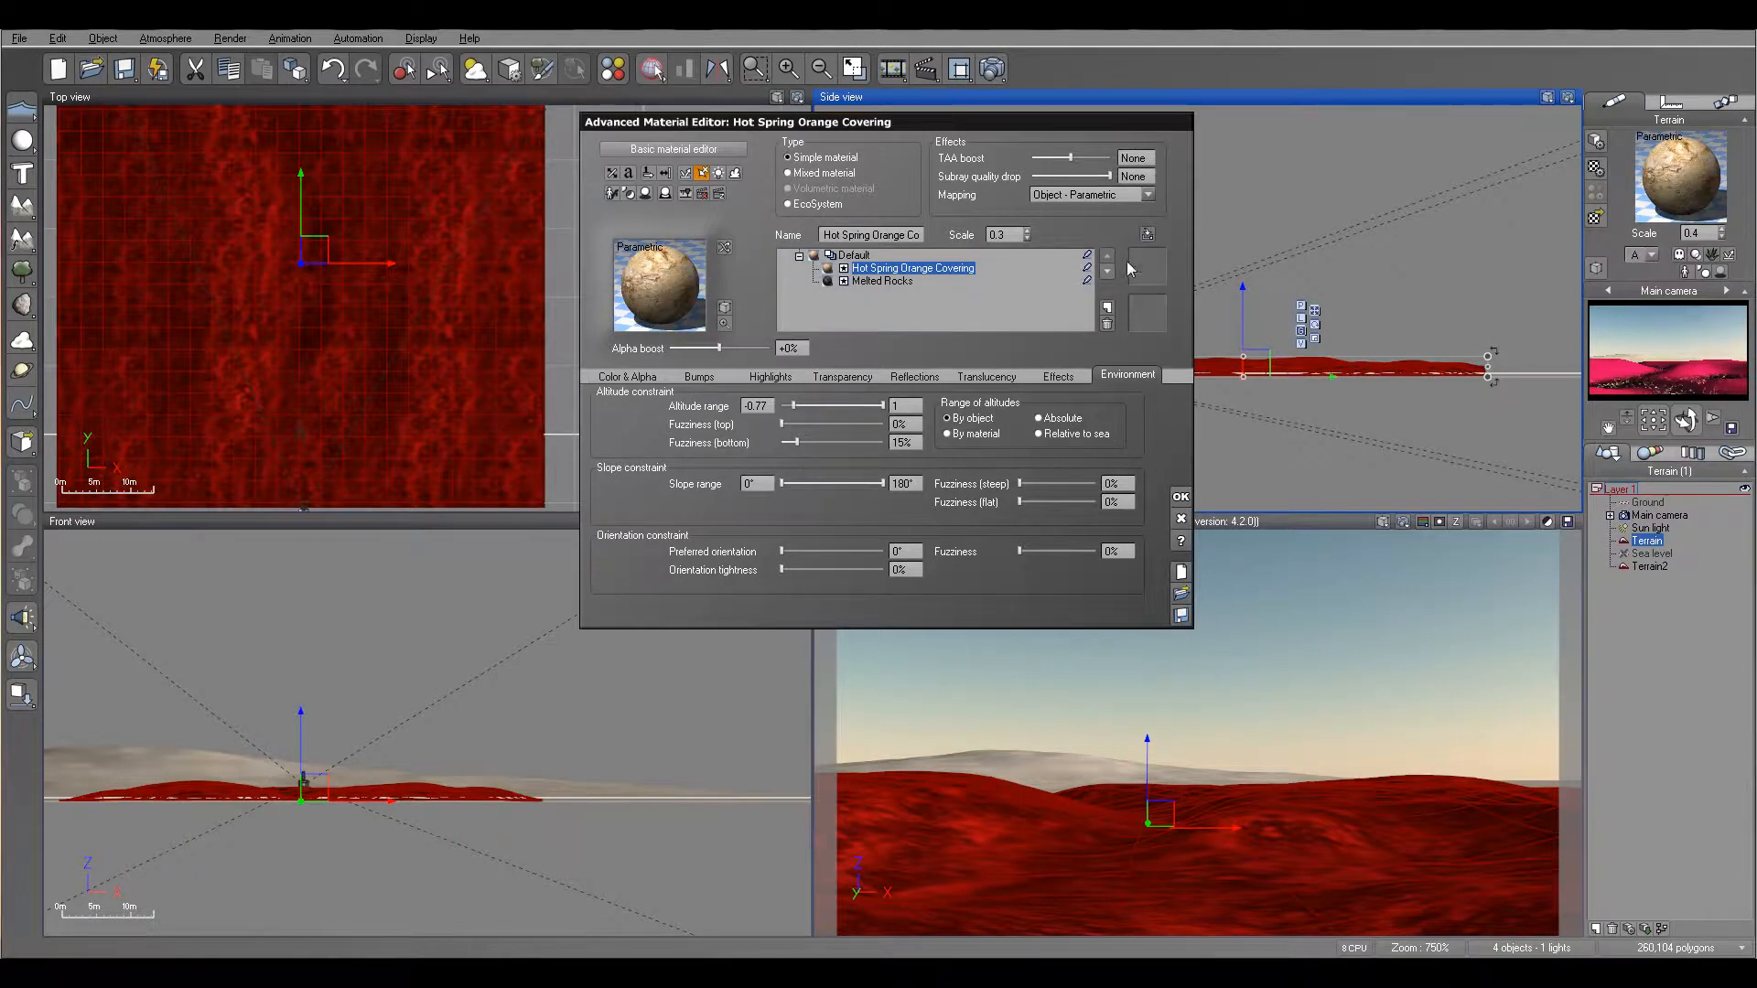
# Step: Add a layer above Hot Spring Orange Covering using the Grass Field material from the GAP Ground collection
pyautogui.click(1106, 309)
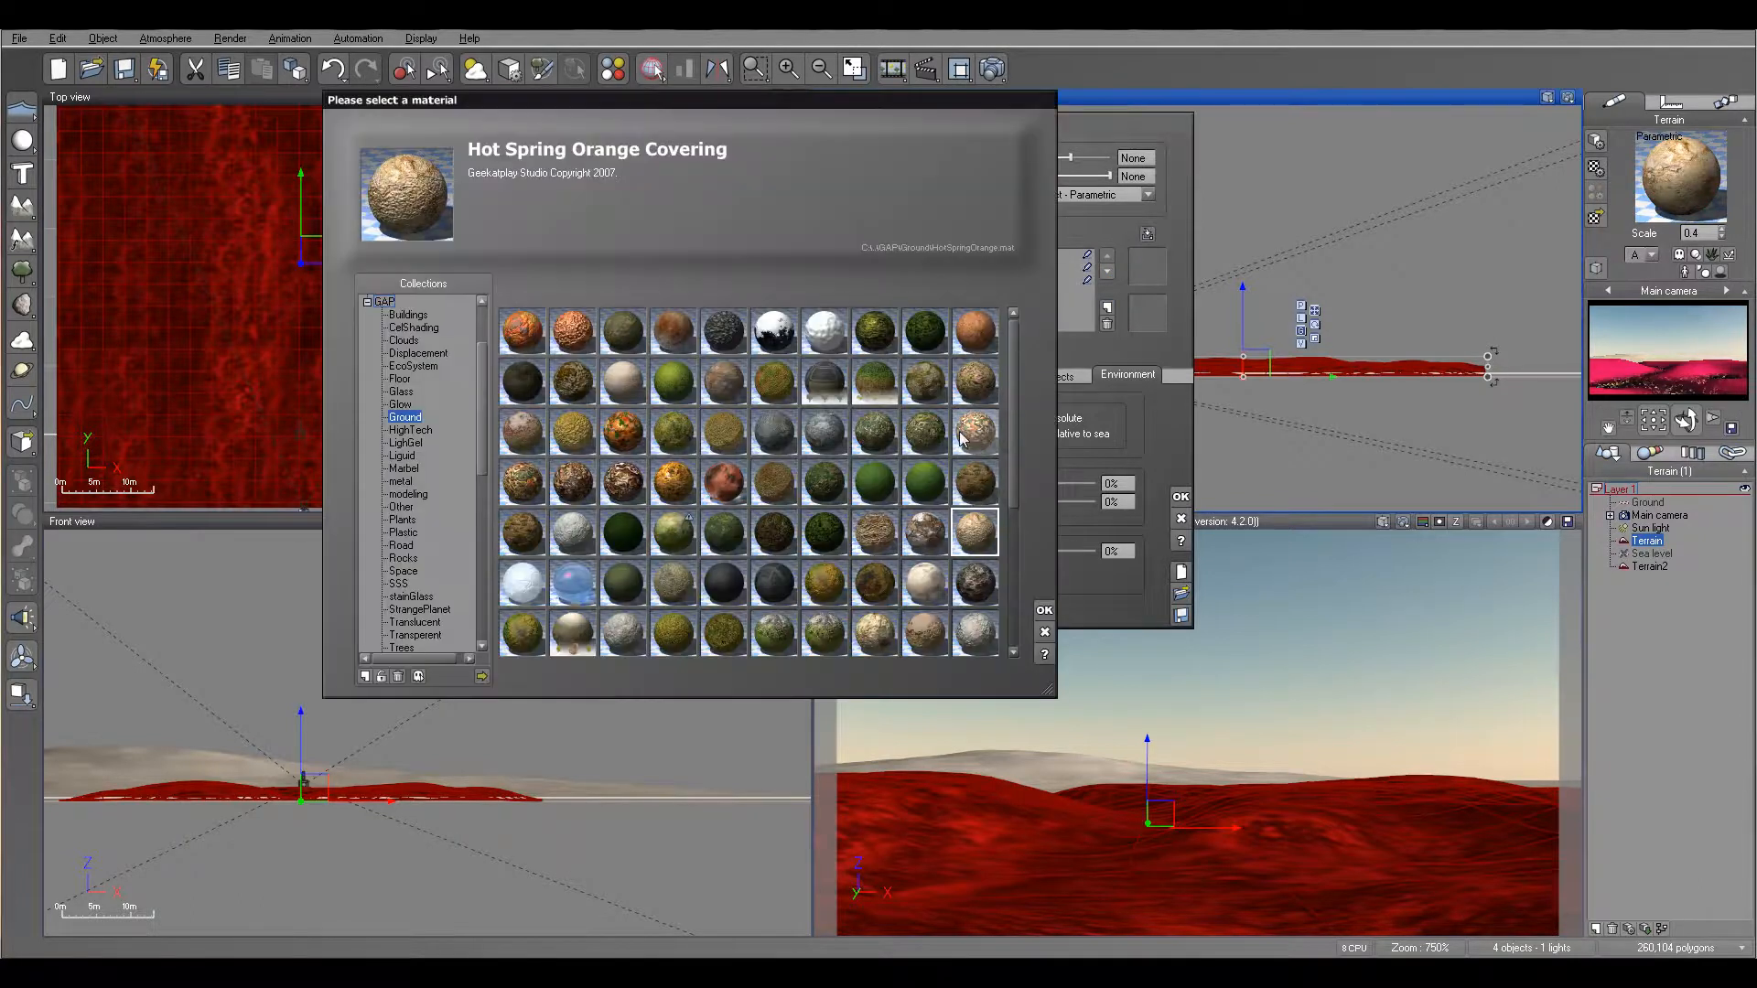
pyautogui.click(975, 431)
pyautogui.click(966, 480)
pyautogui.click(1044, 609)
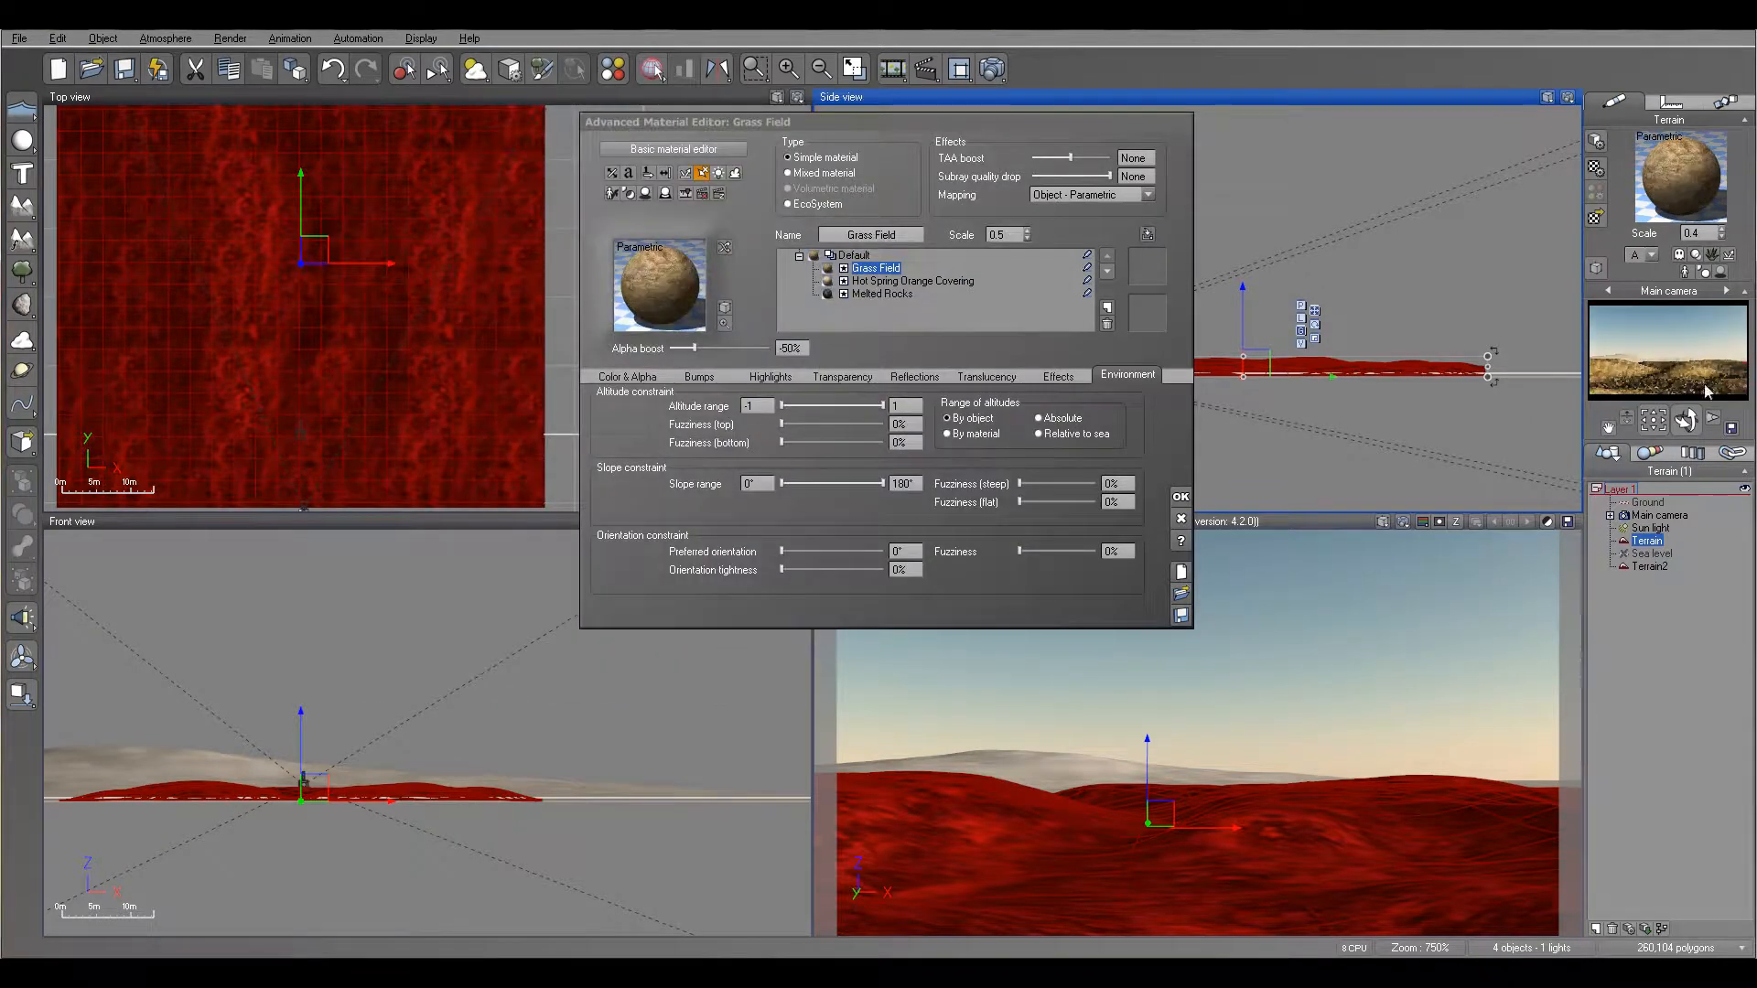
# Step: Set the Grass Field layer's alpha boost to 0% and its scale to 0.3
pyautogui.click(804, 348)
pyautogui.write('0')
pyautogui.click(1029, 240)
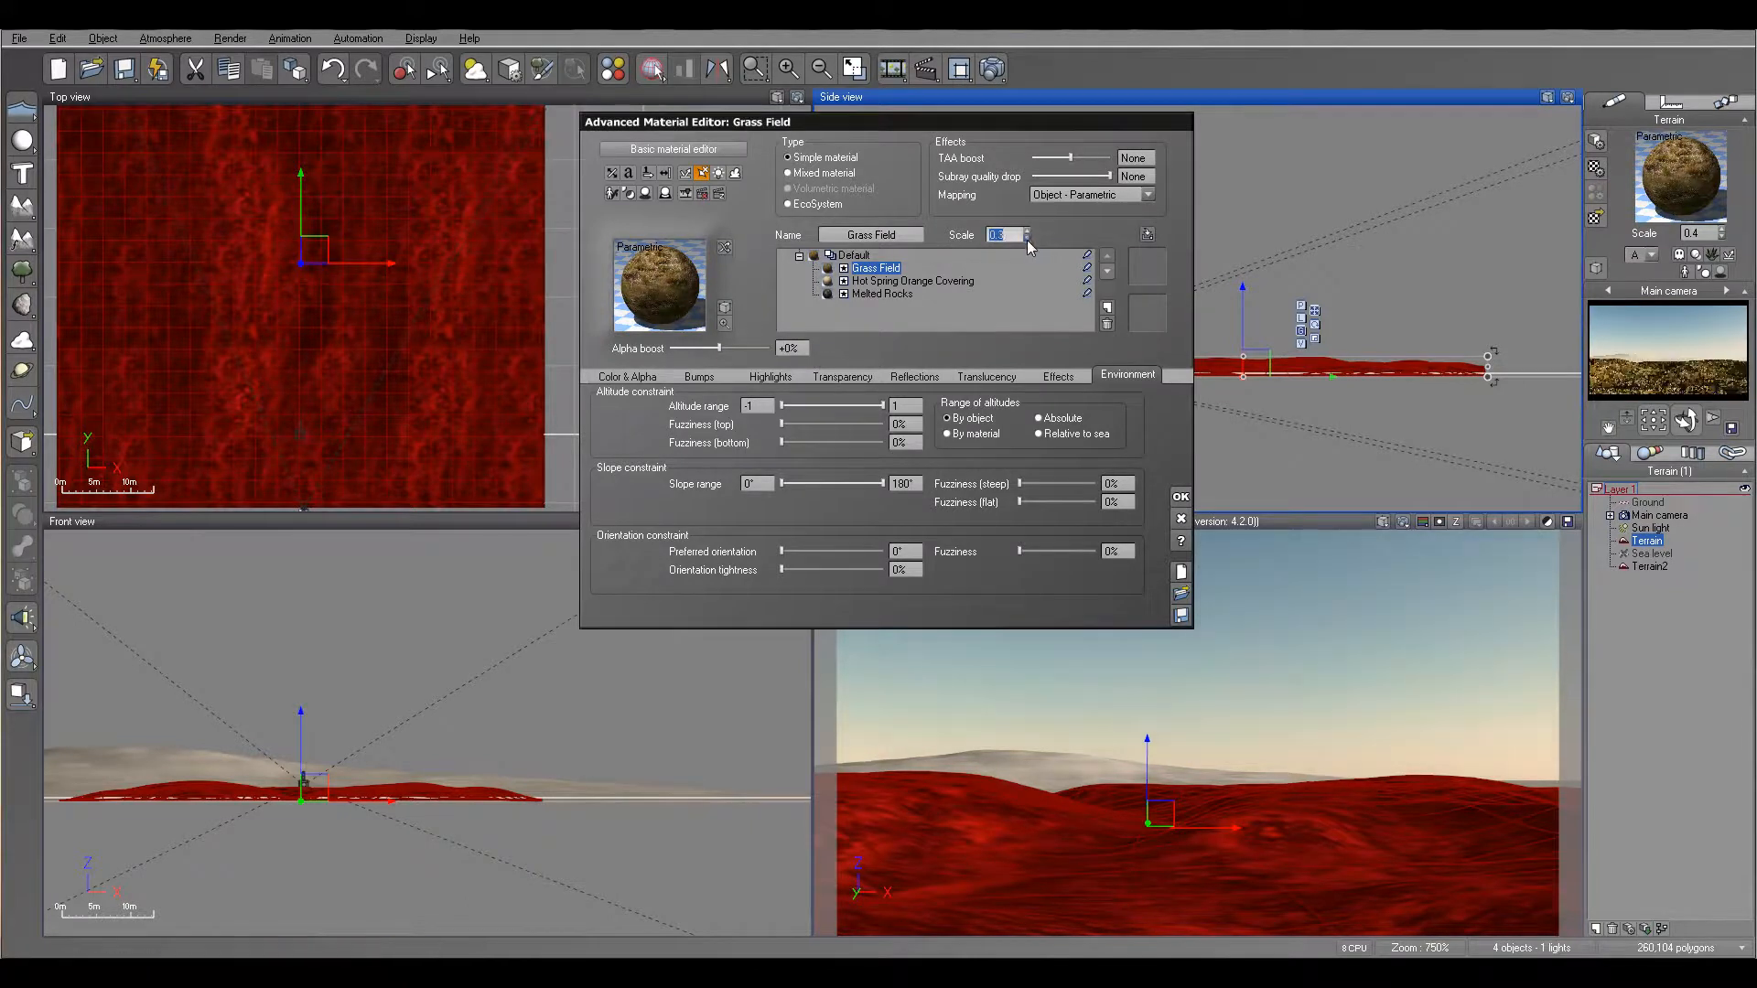
# Step: Using highlighting, limit the Grass Field layer's altitude range from -0.46 upward with slight bottom fuzziness, and set its bump depth to -0.07
pyautogui.click(1088, 268)
pyautogui.click(1089, 269)
pyautogui.click(1013, 173)
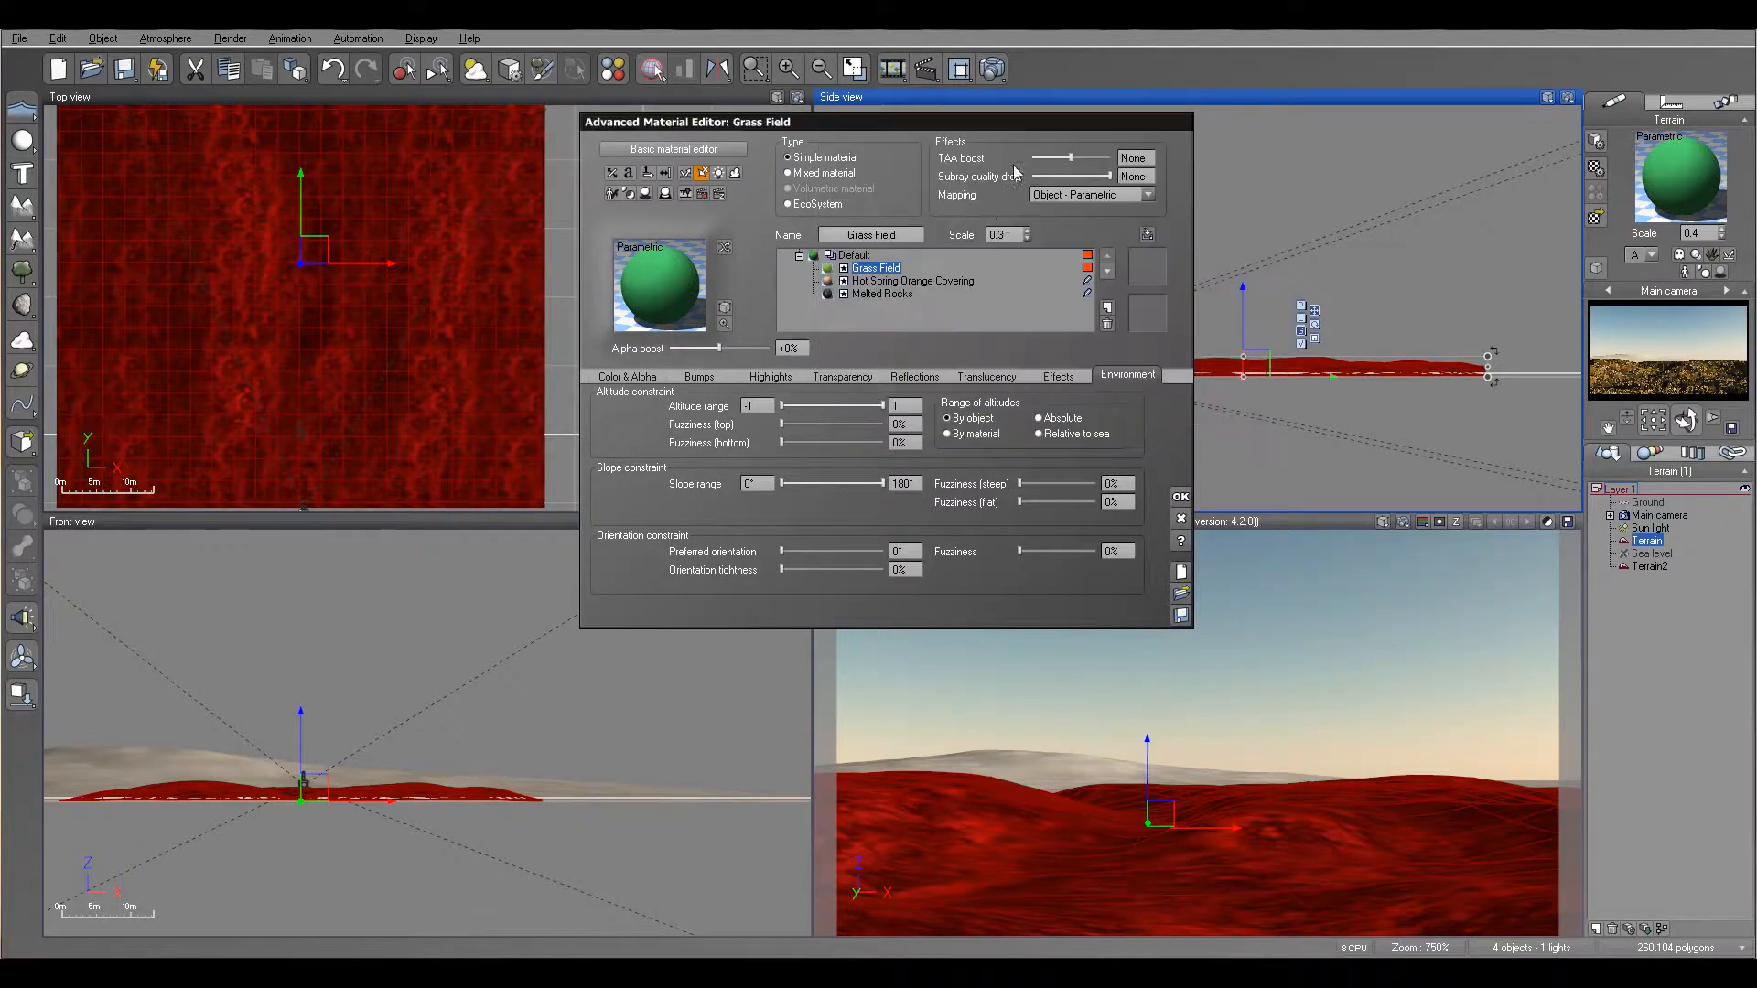
pyautogui.moveTo(780, 405)
pyautogui.mouseDown()
pyautogui.moveTo(829, 405)
pyautogui.moveTo(813, 405)
pyautogui.mouseUp()
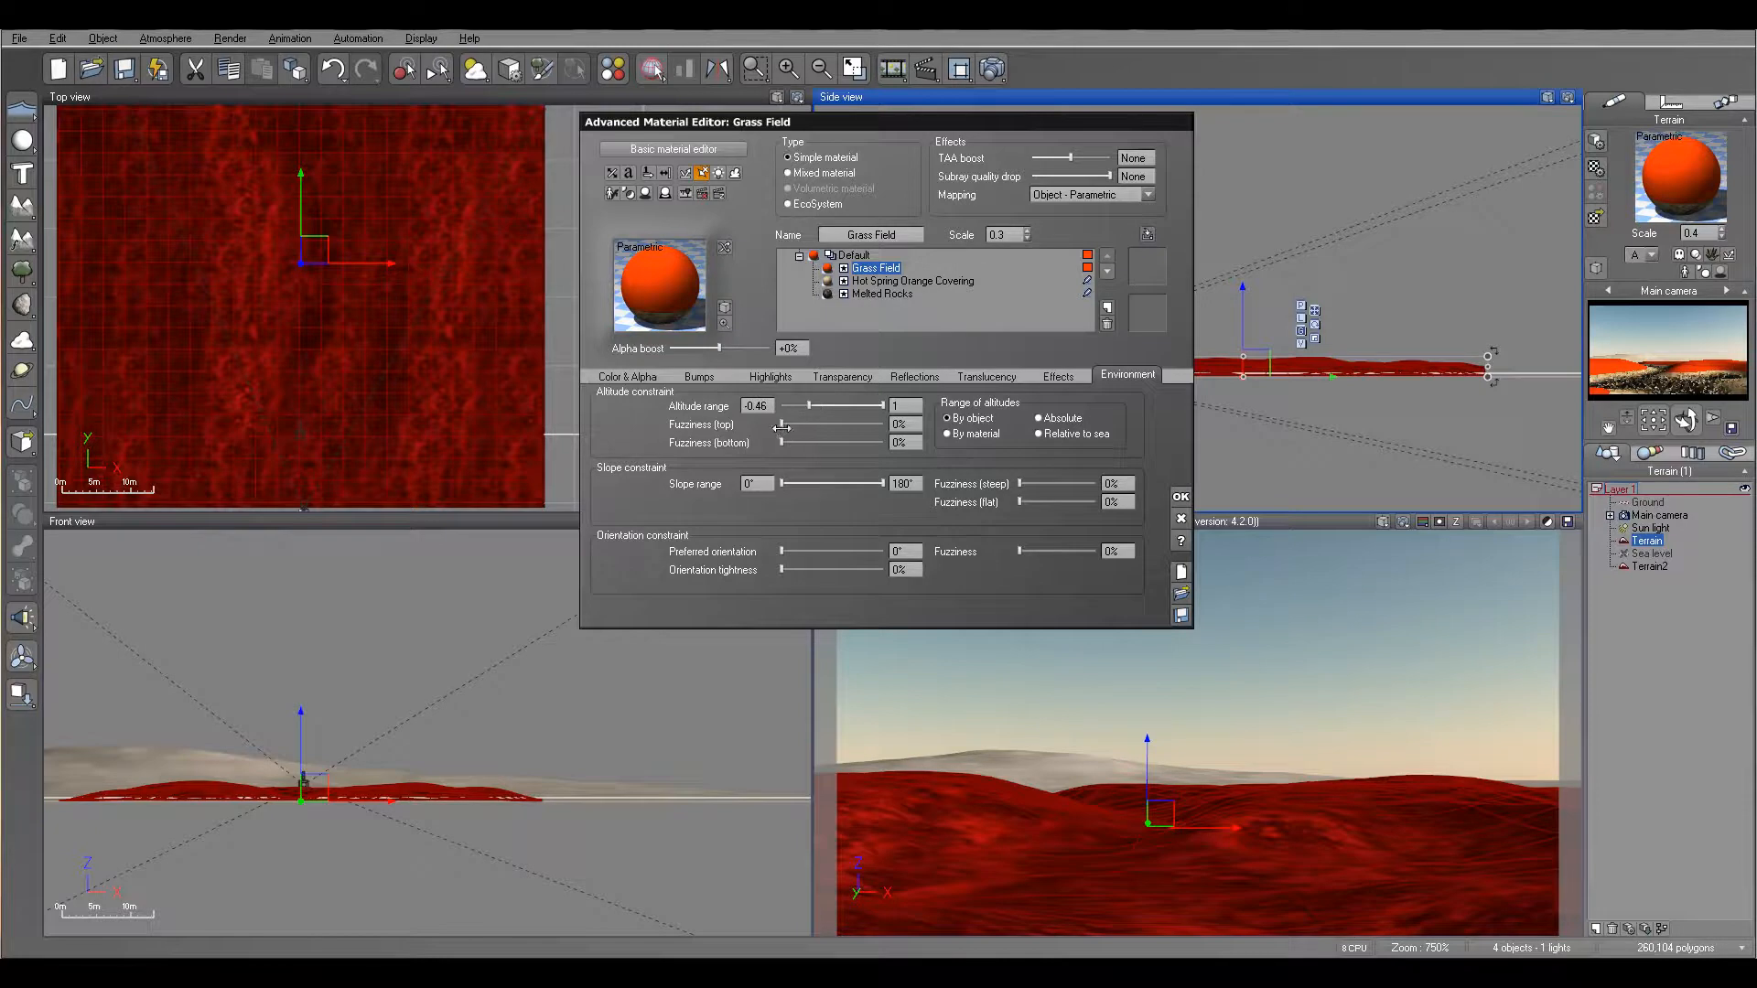
pyautogui.moveTo(783, 442); pyautogui.dragTo(792, 442)
pyautogui.click(701, 377)
pyautogui.click(777, 479)
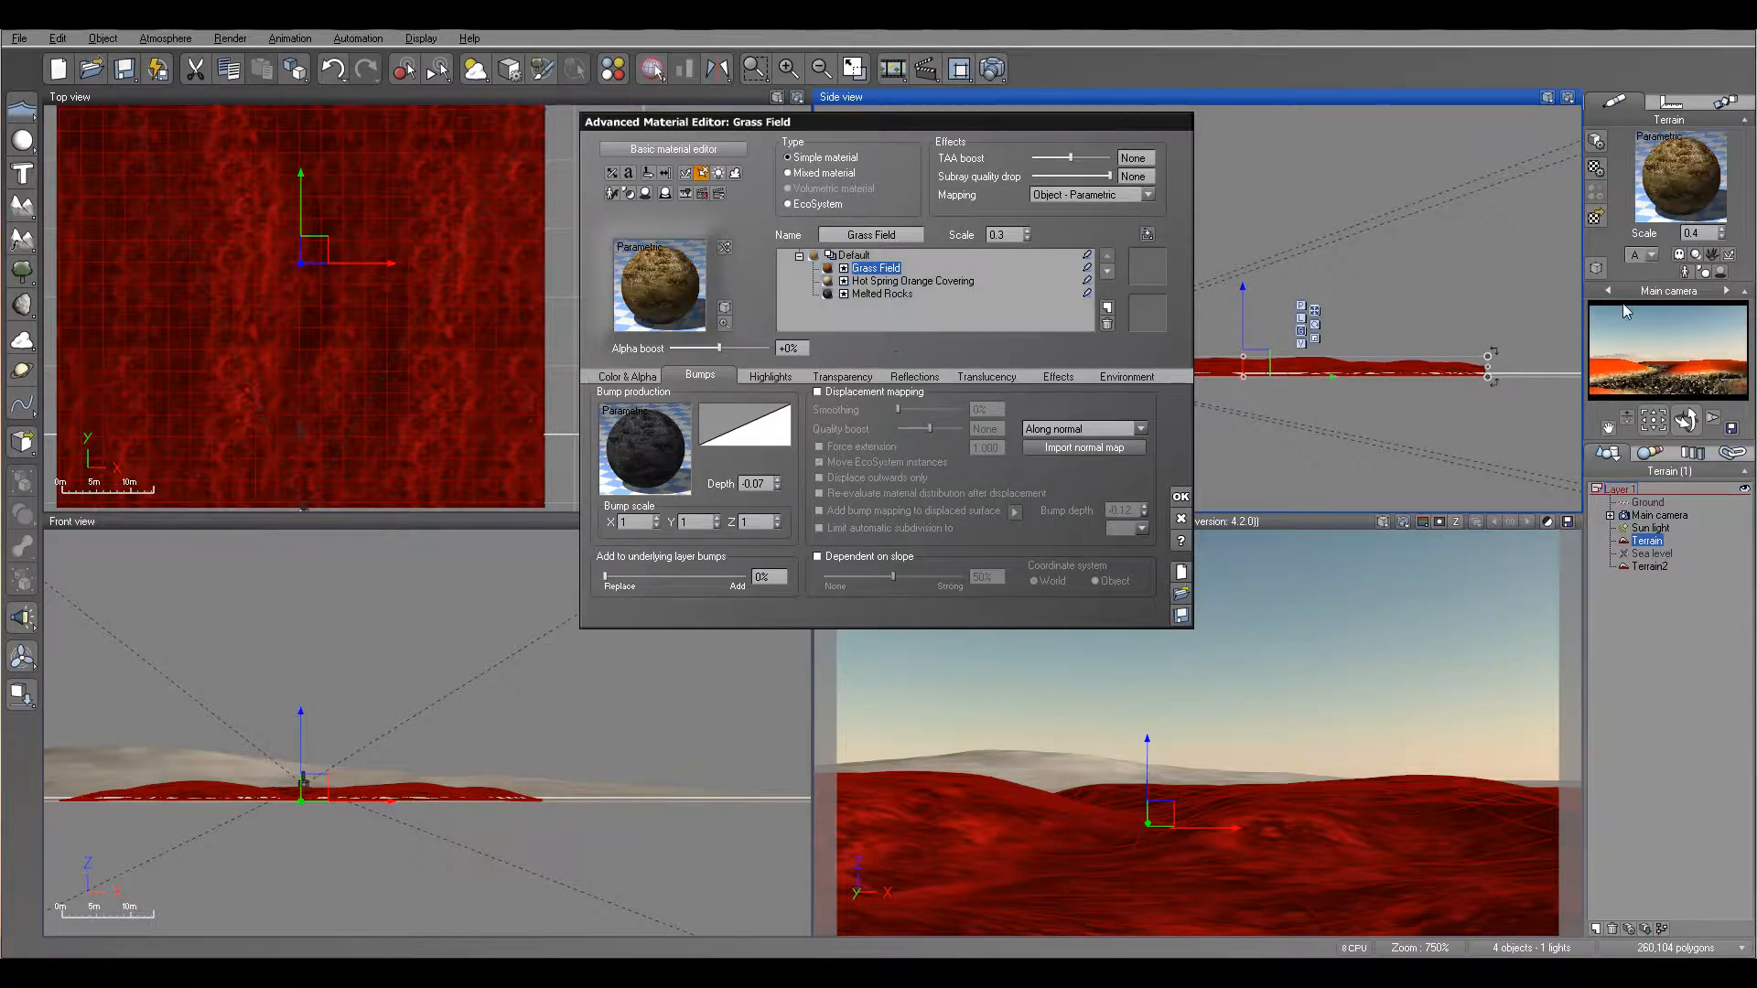
# Step: Render the scene to review the three-layer terrain material, and close the render display
pyautogui.click(992, 69)
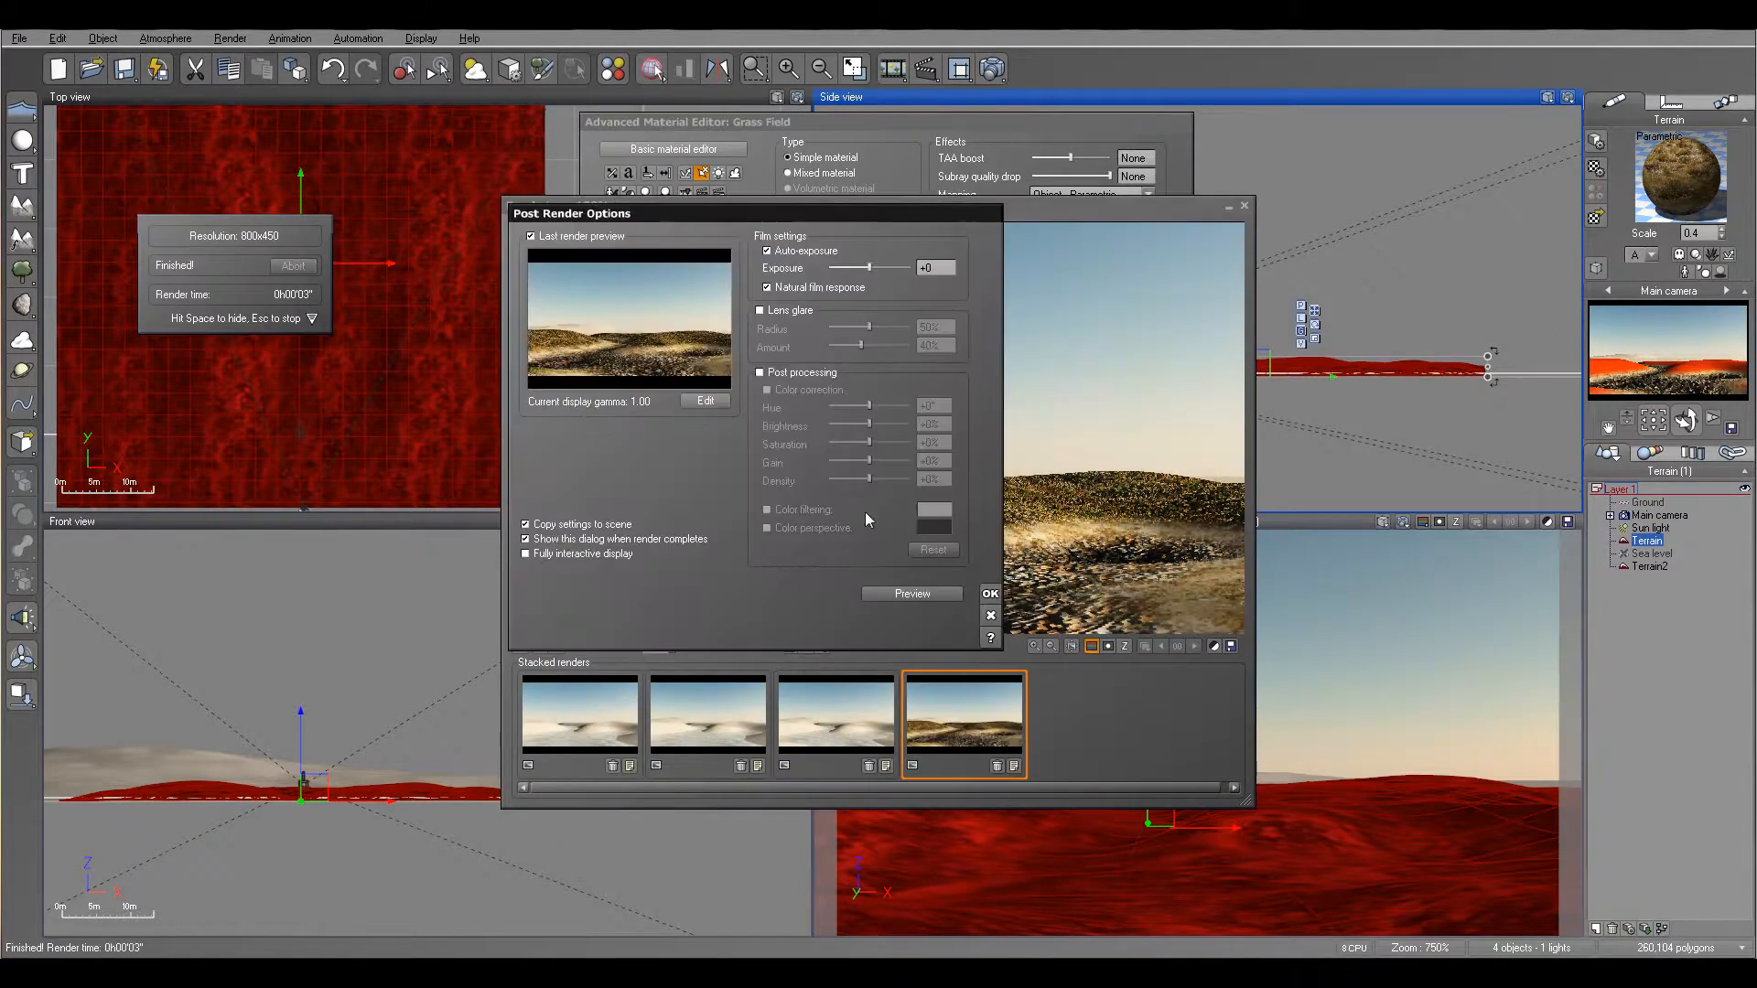
pyautogui.click(990, 594)
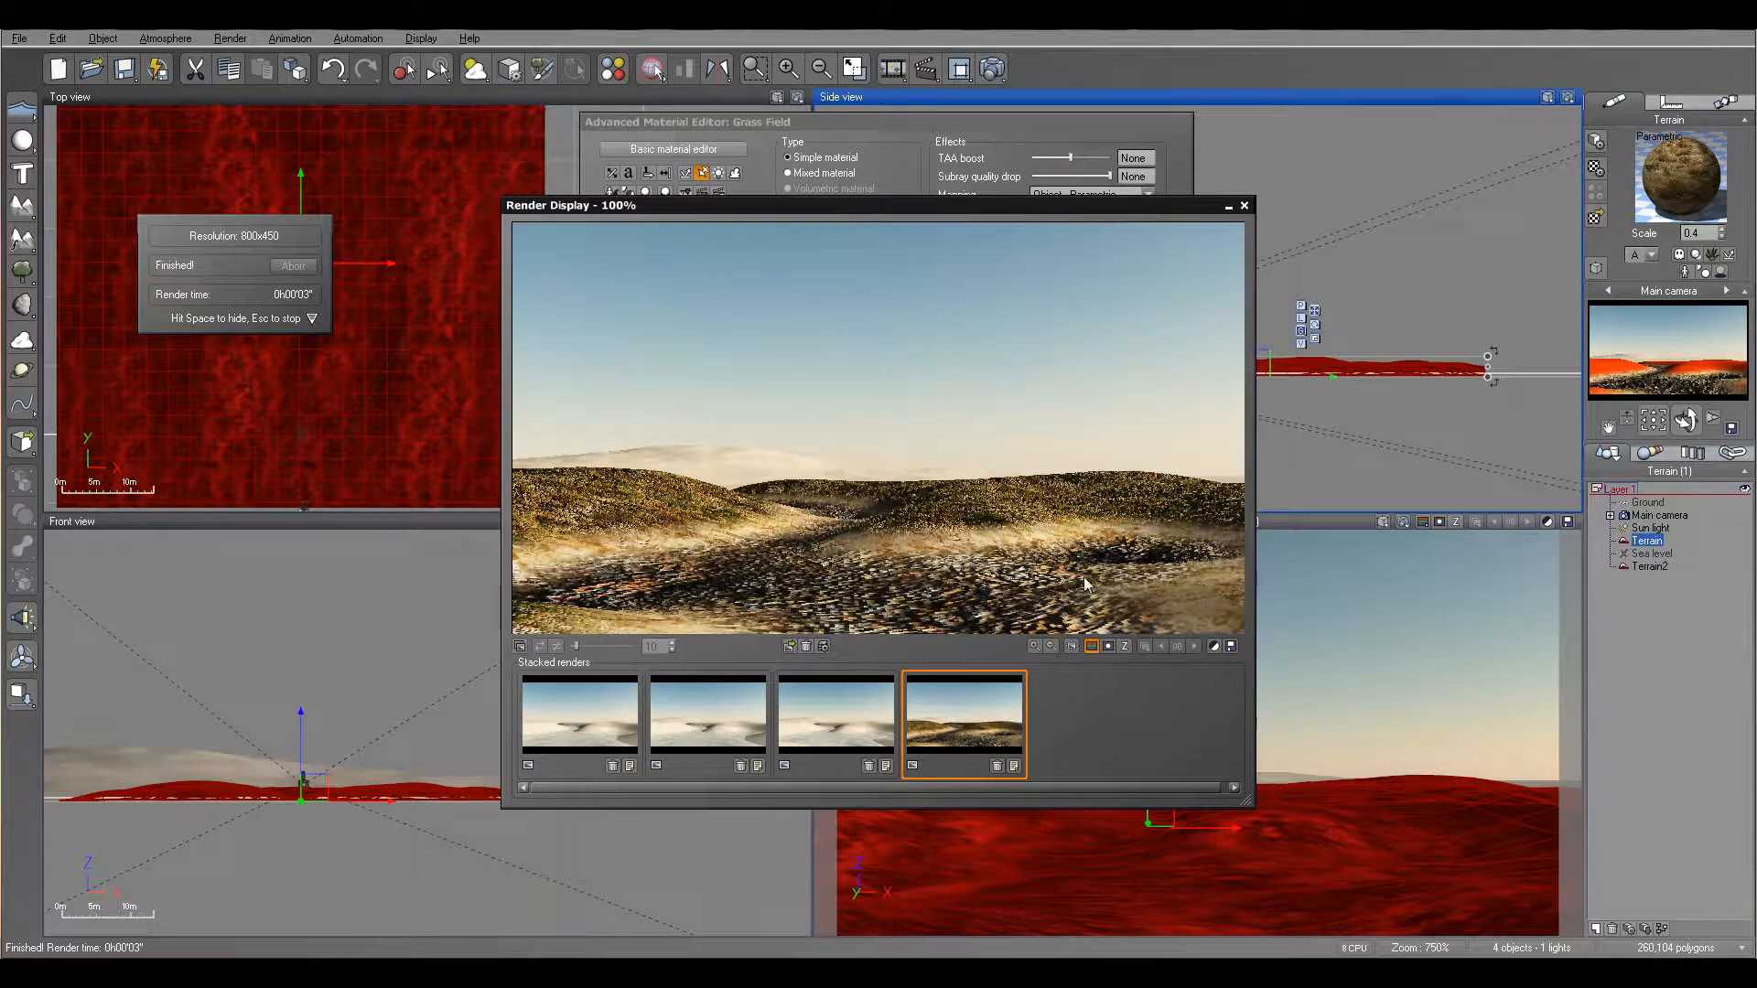
pyautogui.click(1244, 206)
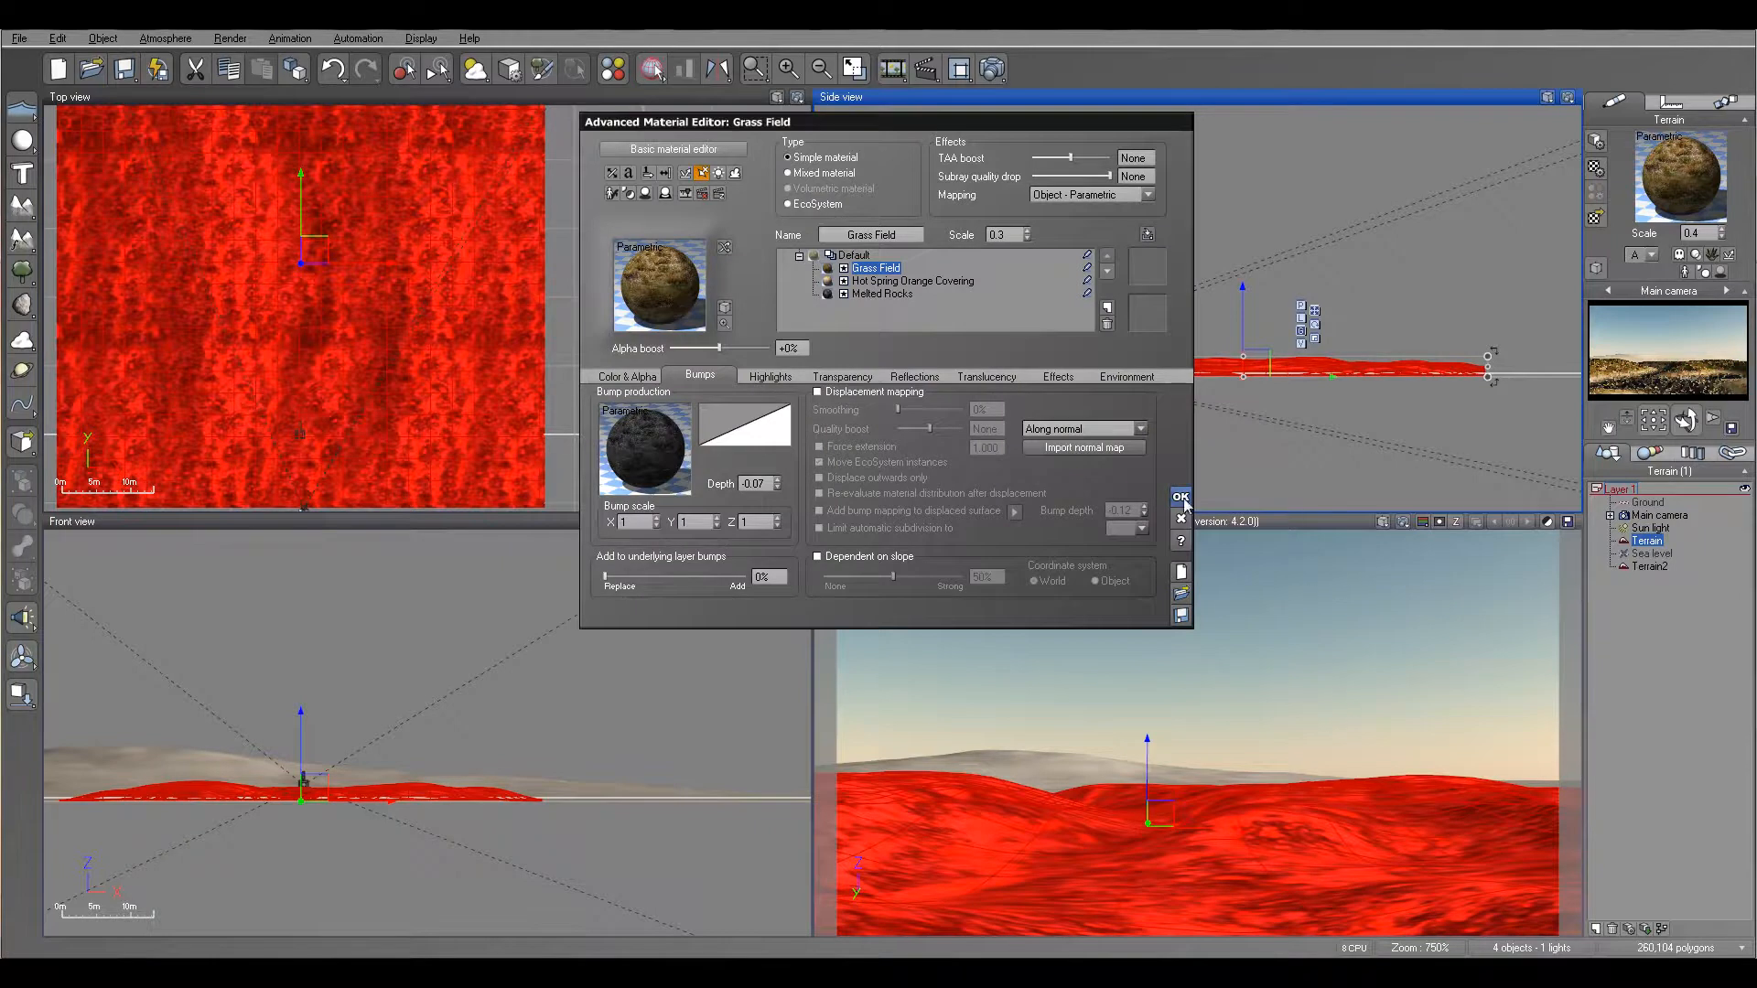
# Step: Set the Melted Rocks layer's bump depth to -0.01 and apply the material changes
pyautogui.click(882, 293)
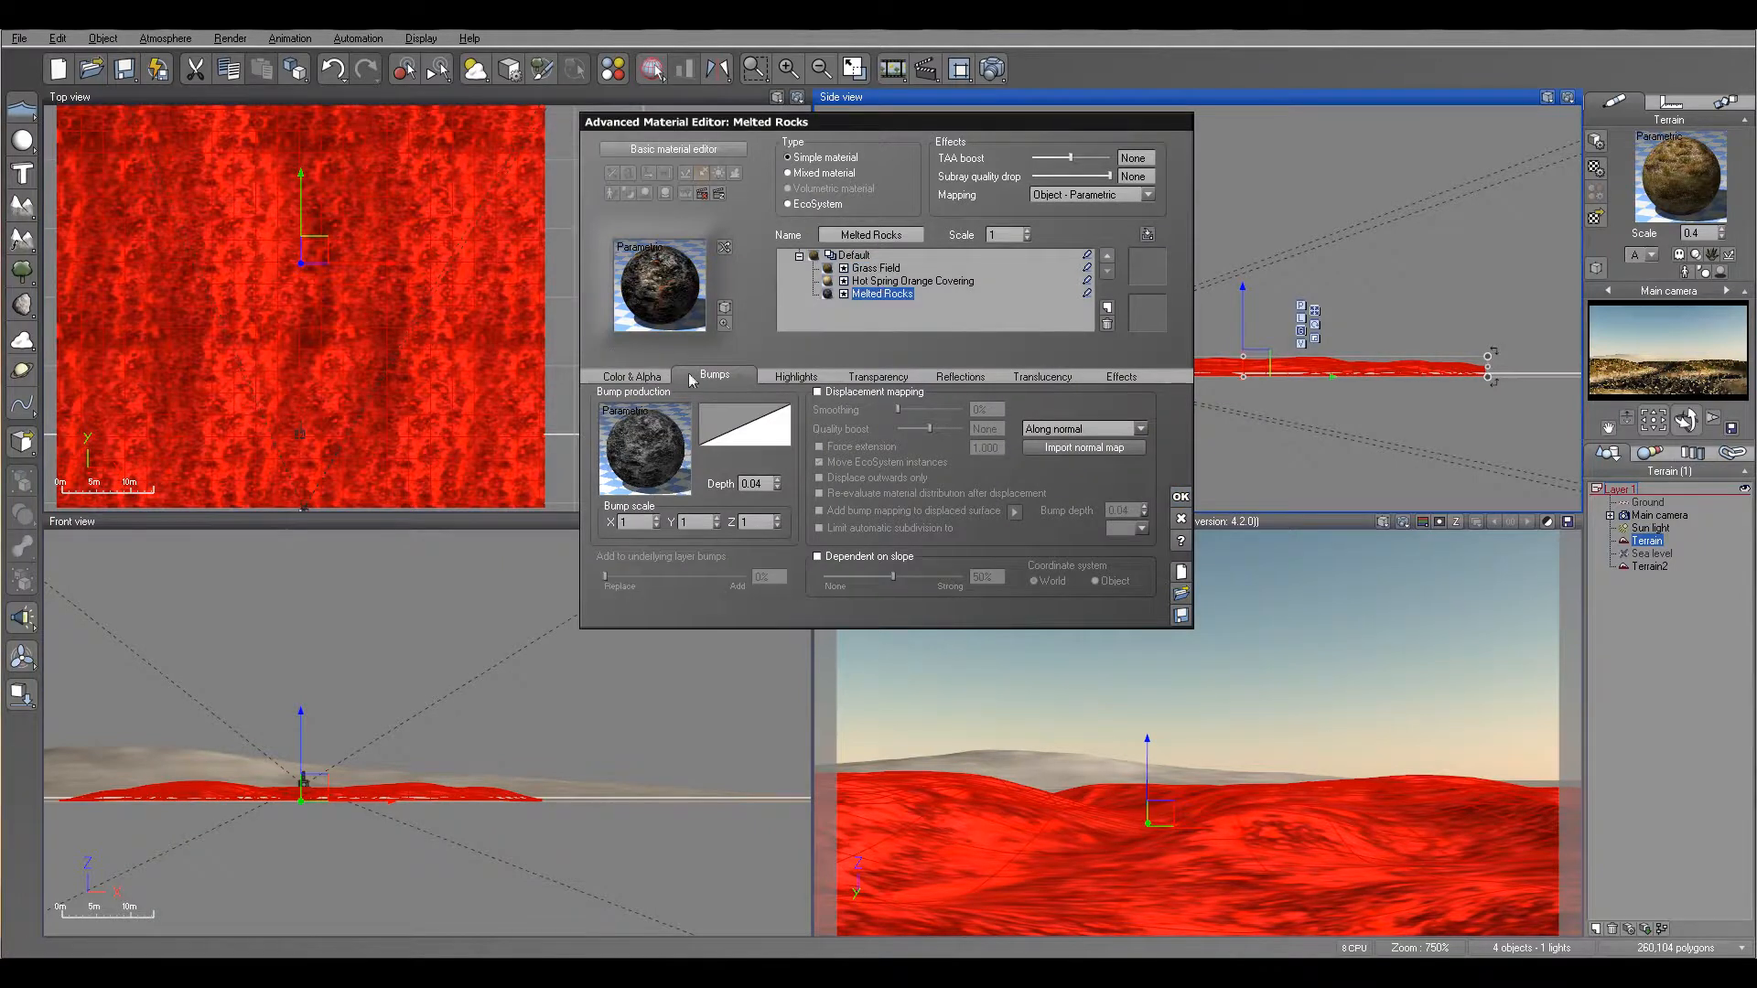
pyautogui.click(777, 488)
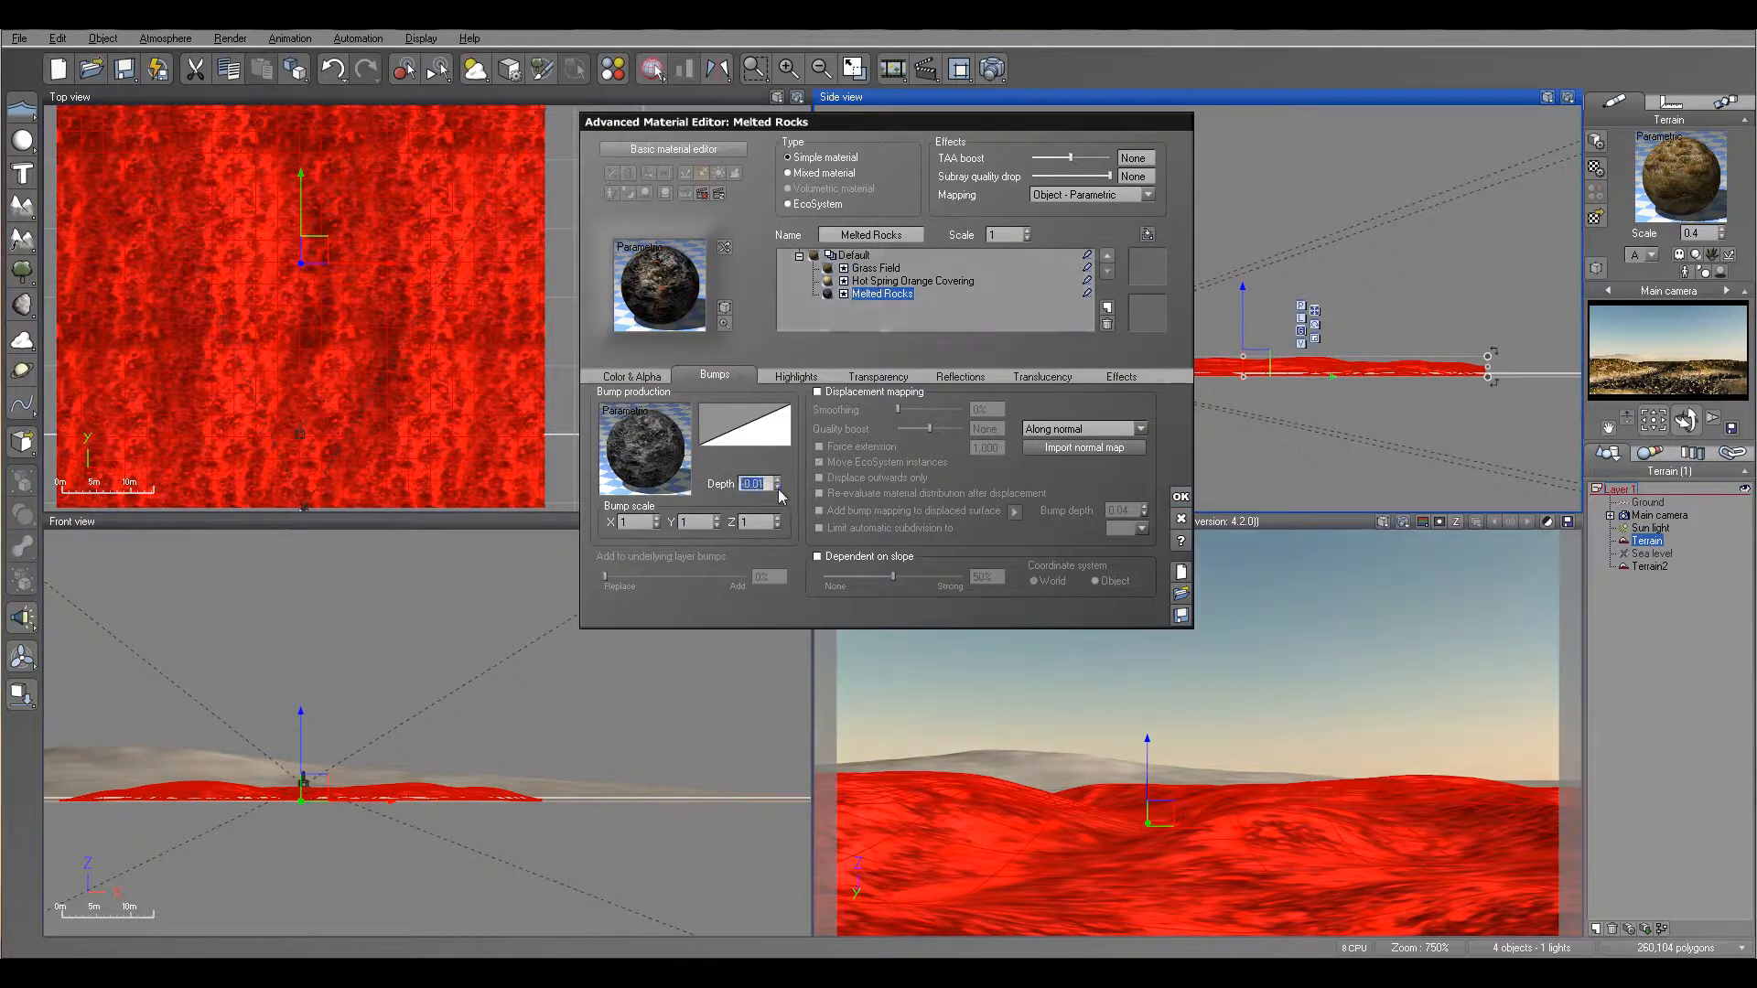
pyautogui.click(1180, 498)
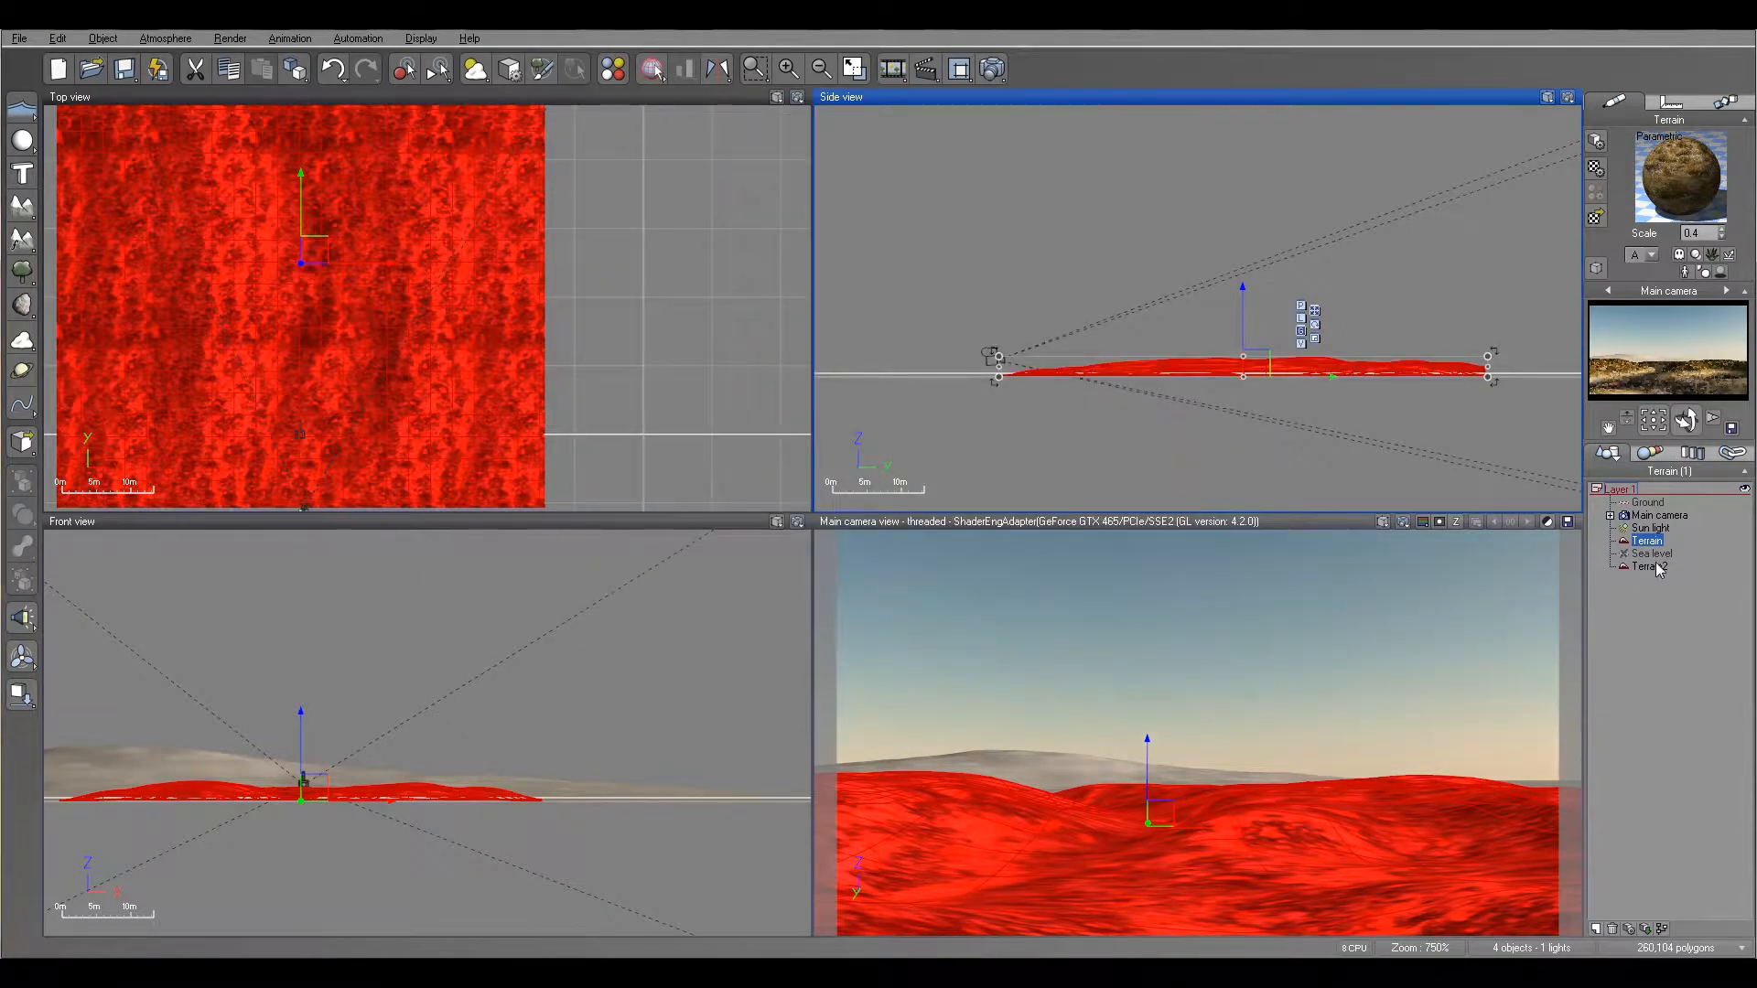
# Step: Select the main camera and slightly adjust its view of the terrain
pyautogui.click(1670, 516)
pyautogui.moveTo(1687, 420); pyautogui.dragTo(1689, 419)
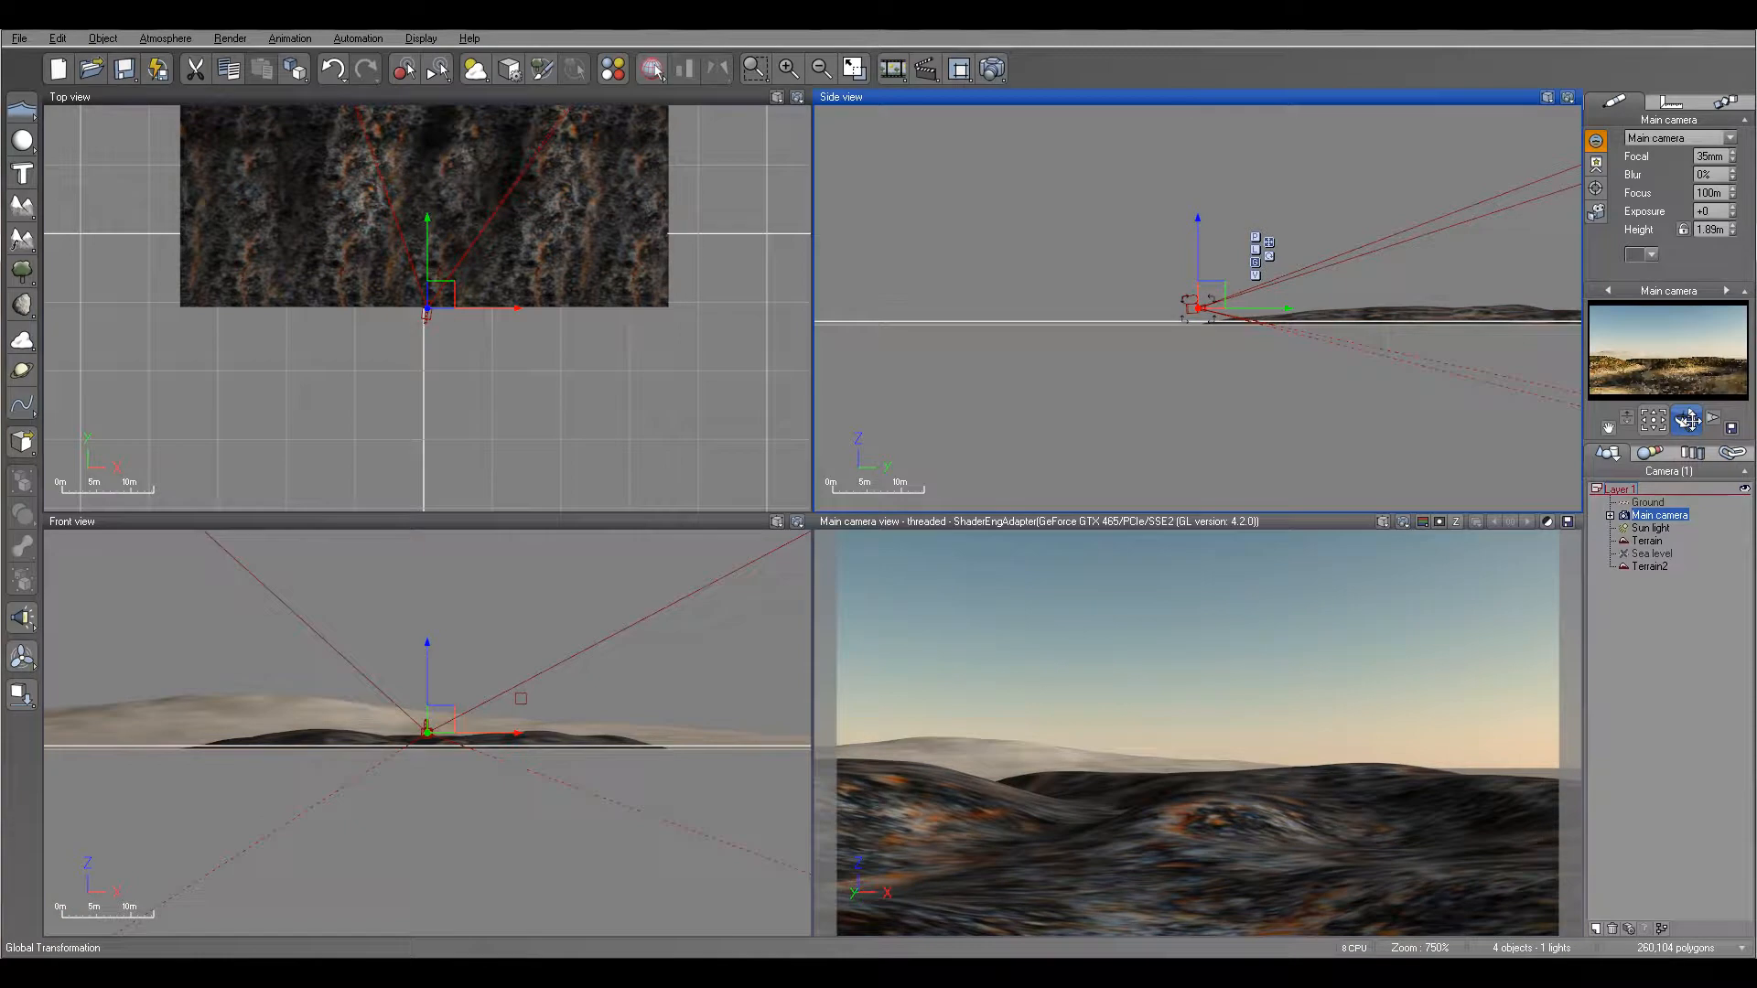
pyautogui.moveTo(1689, 420); pyautogui.dragTo(1688, 422)
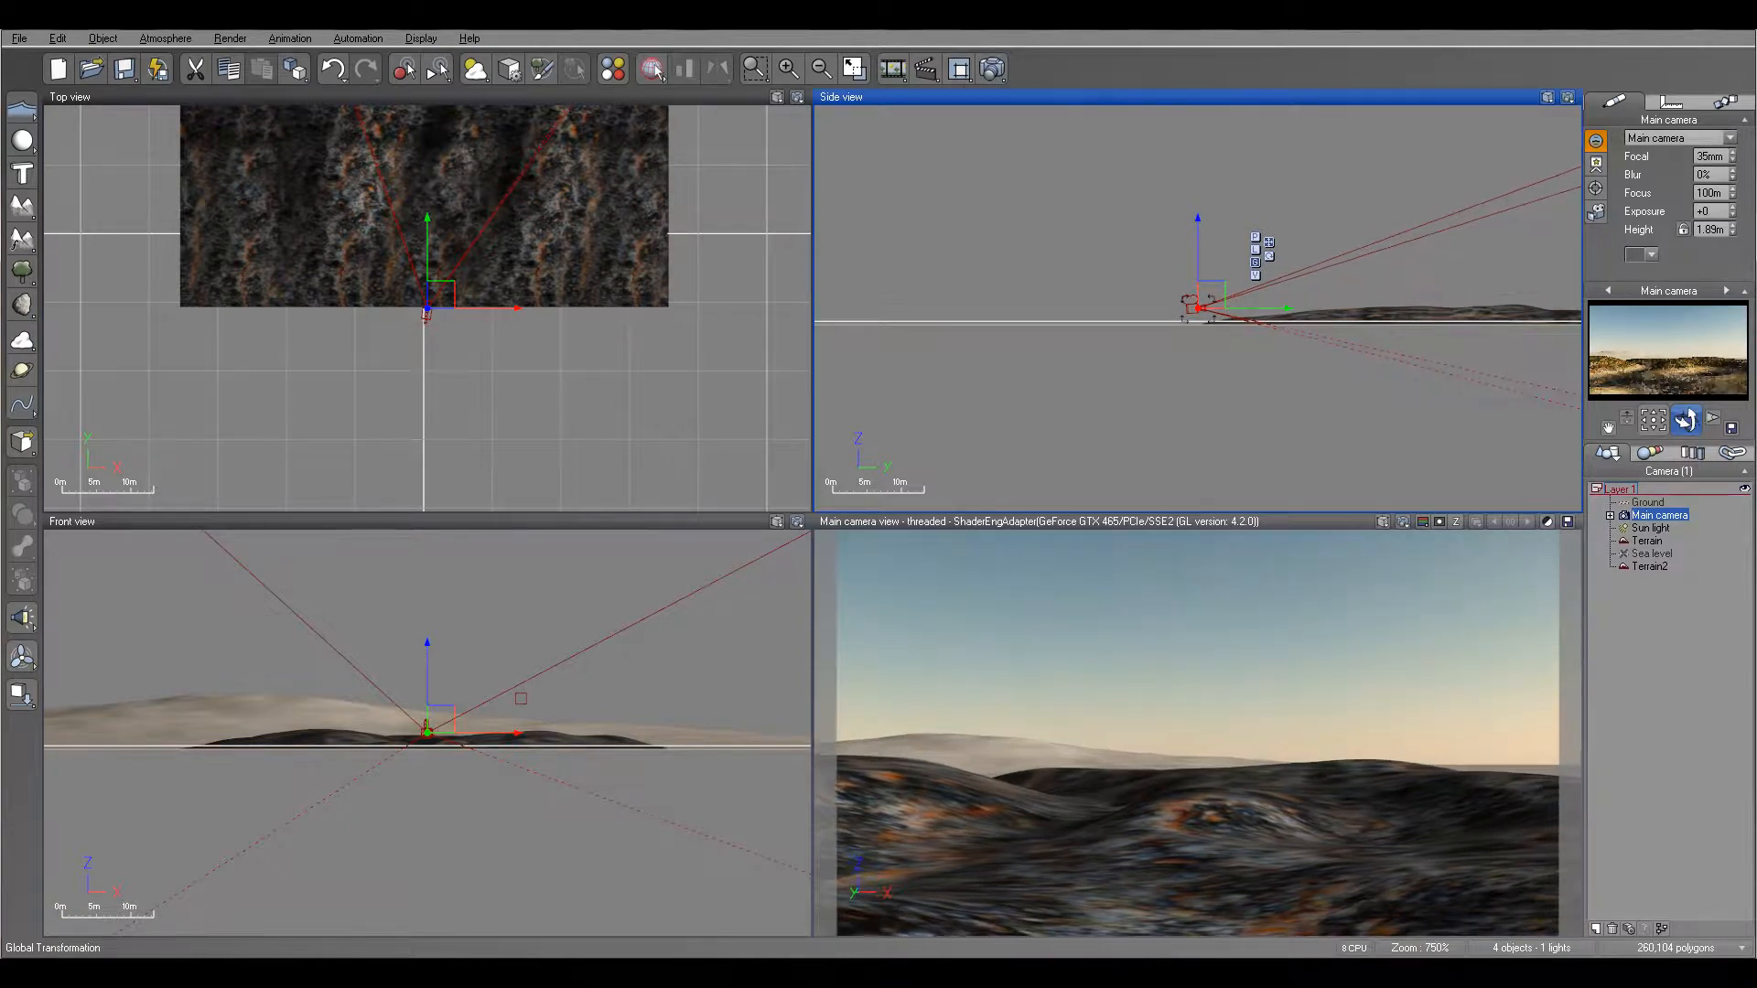
# Step: Render the adjusted camera view, examine the terrain layers, and close the render display
pyautogui.click(992, 69)
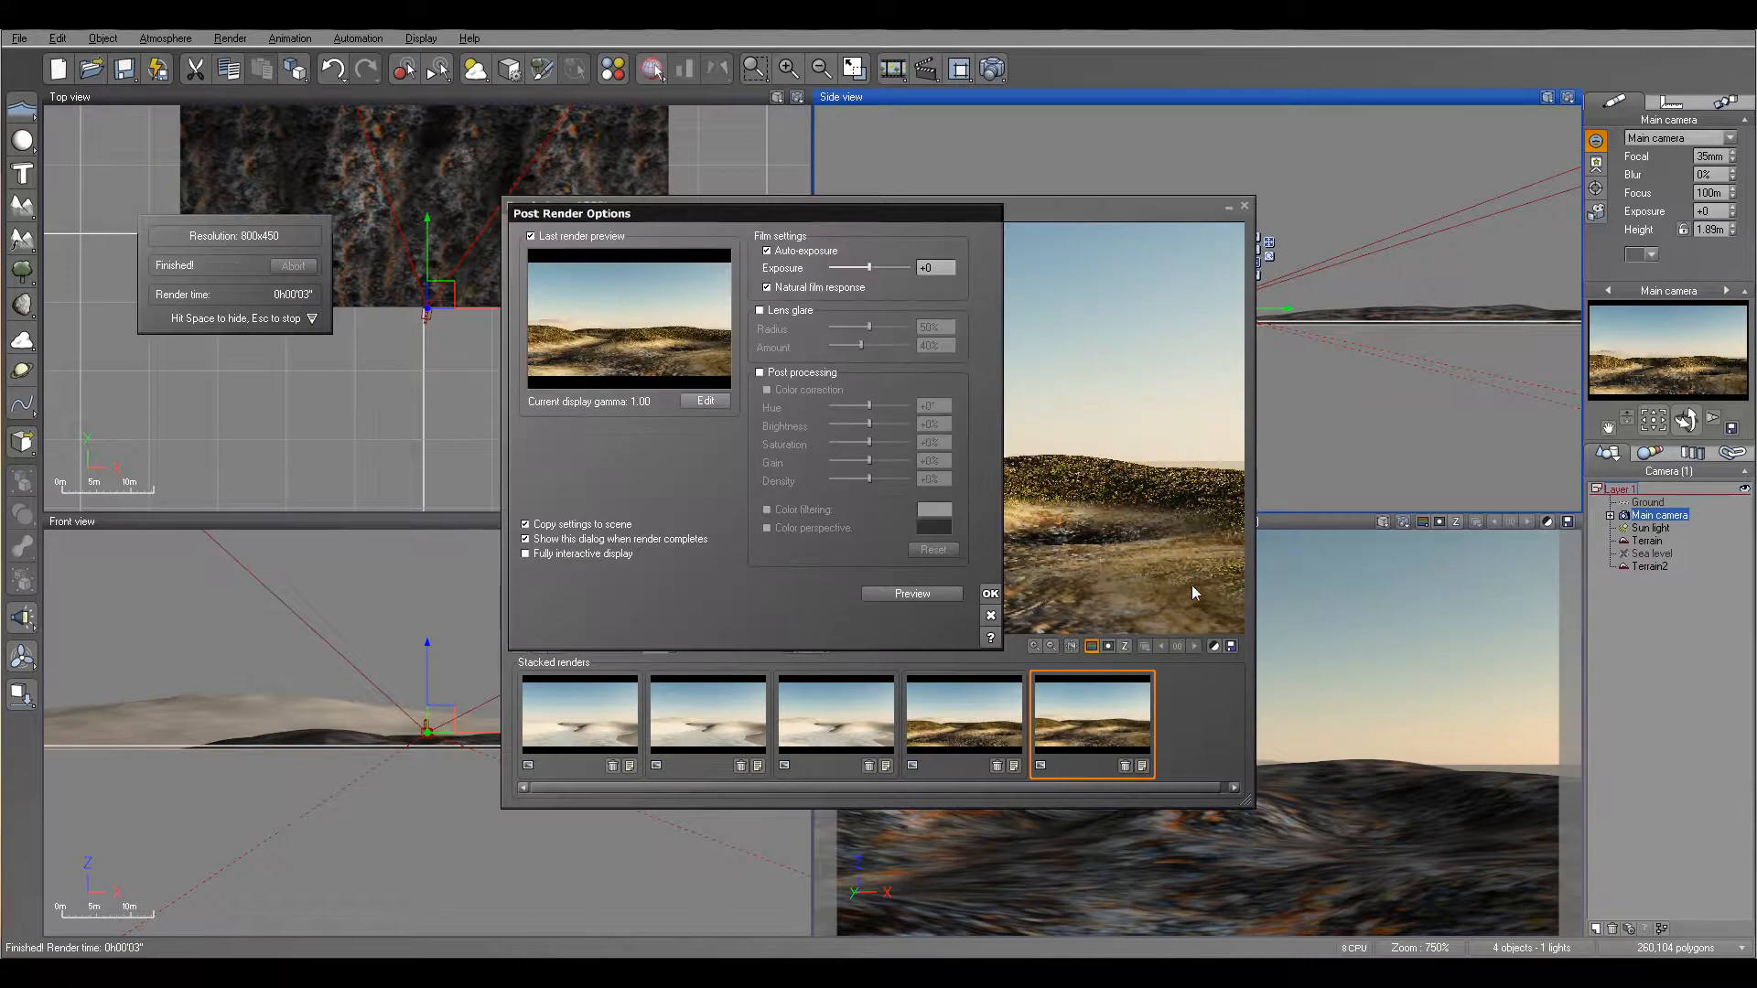
pyautogui.click(989, 597)
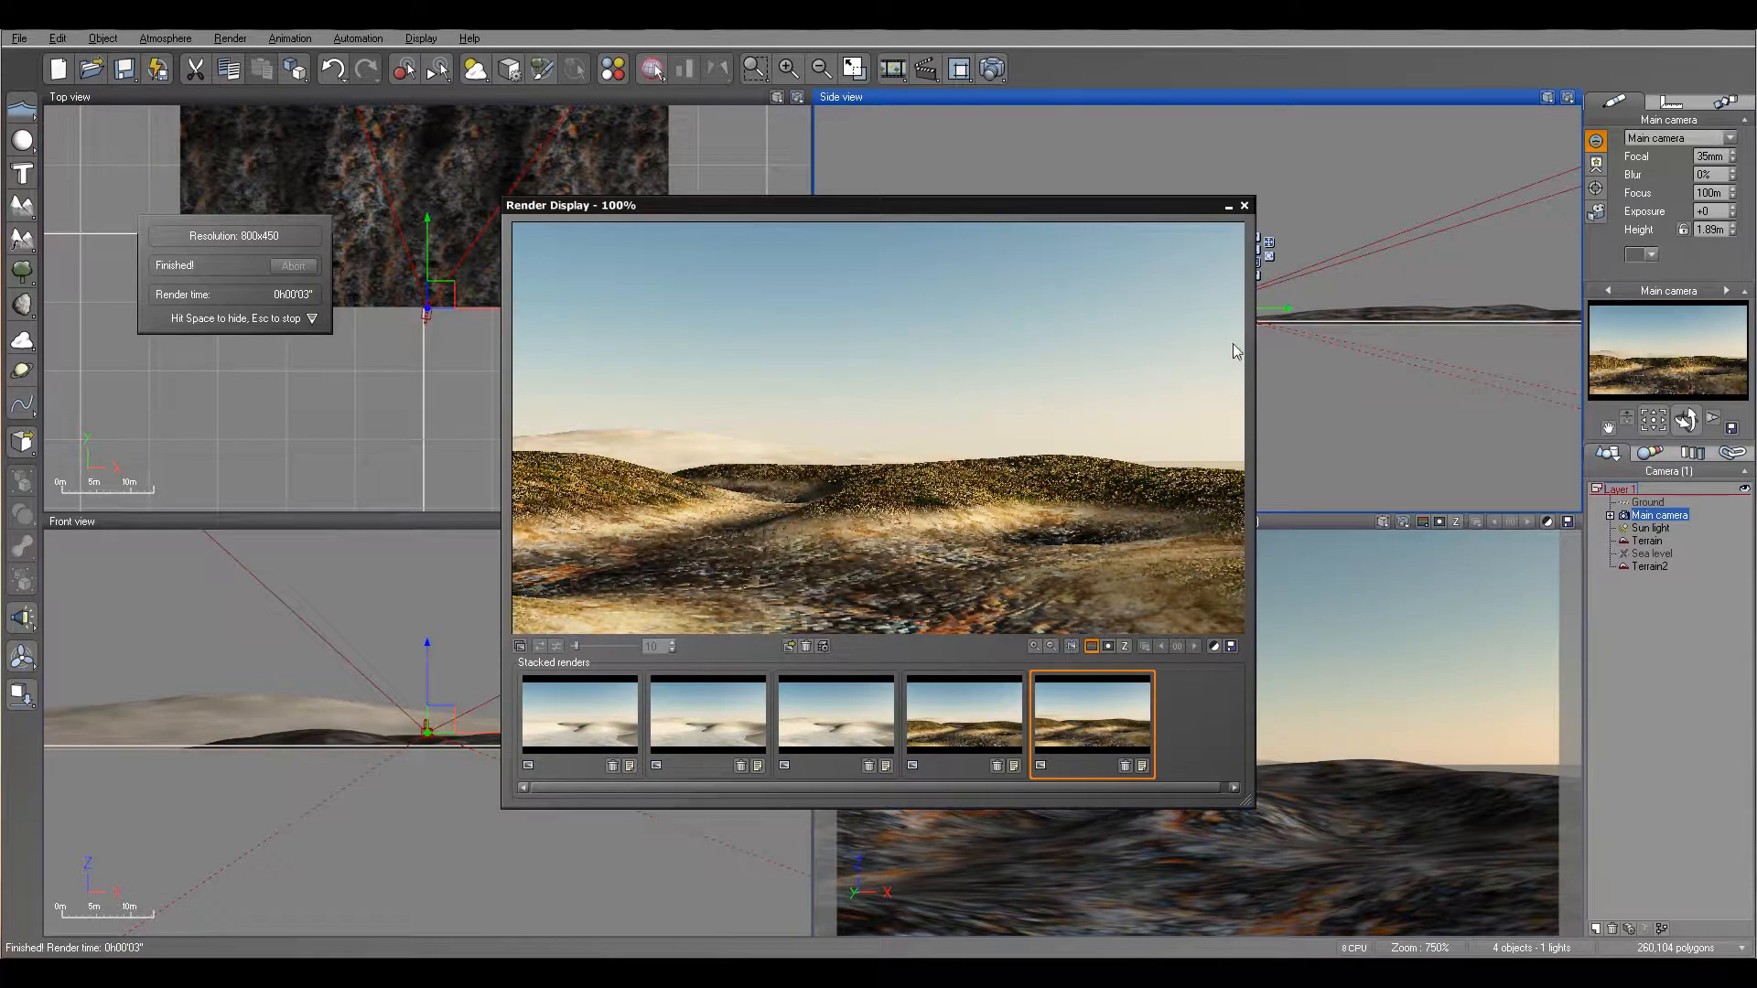
pyautogui.click(1243, 205)
# Step: Reopen the Terrain object's material and reduce the Melted Rocks layer's scale to 0.2
pyautogui.click(1647, 541)
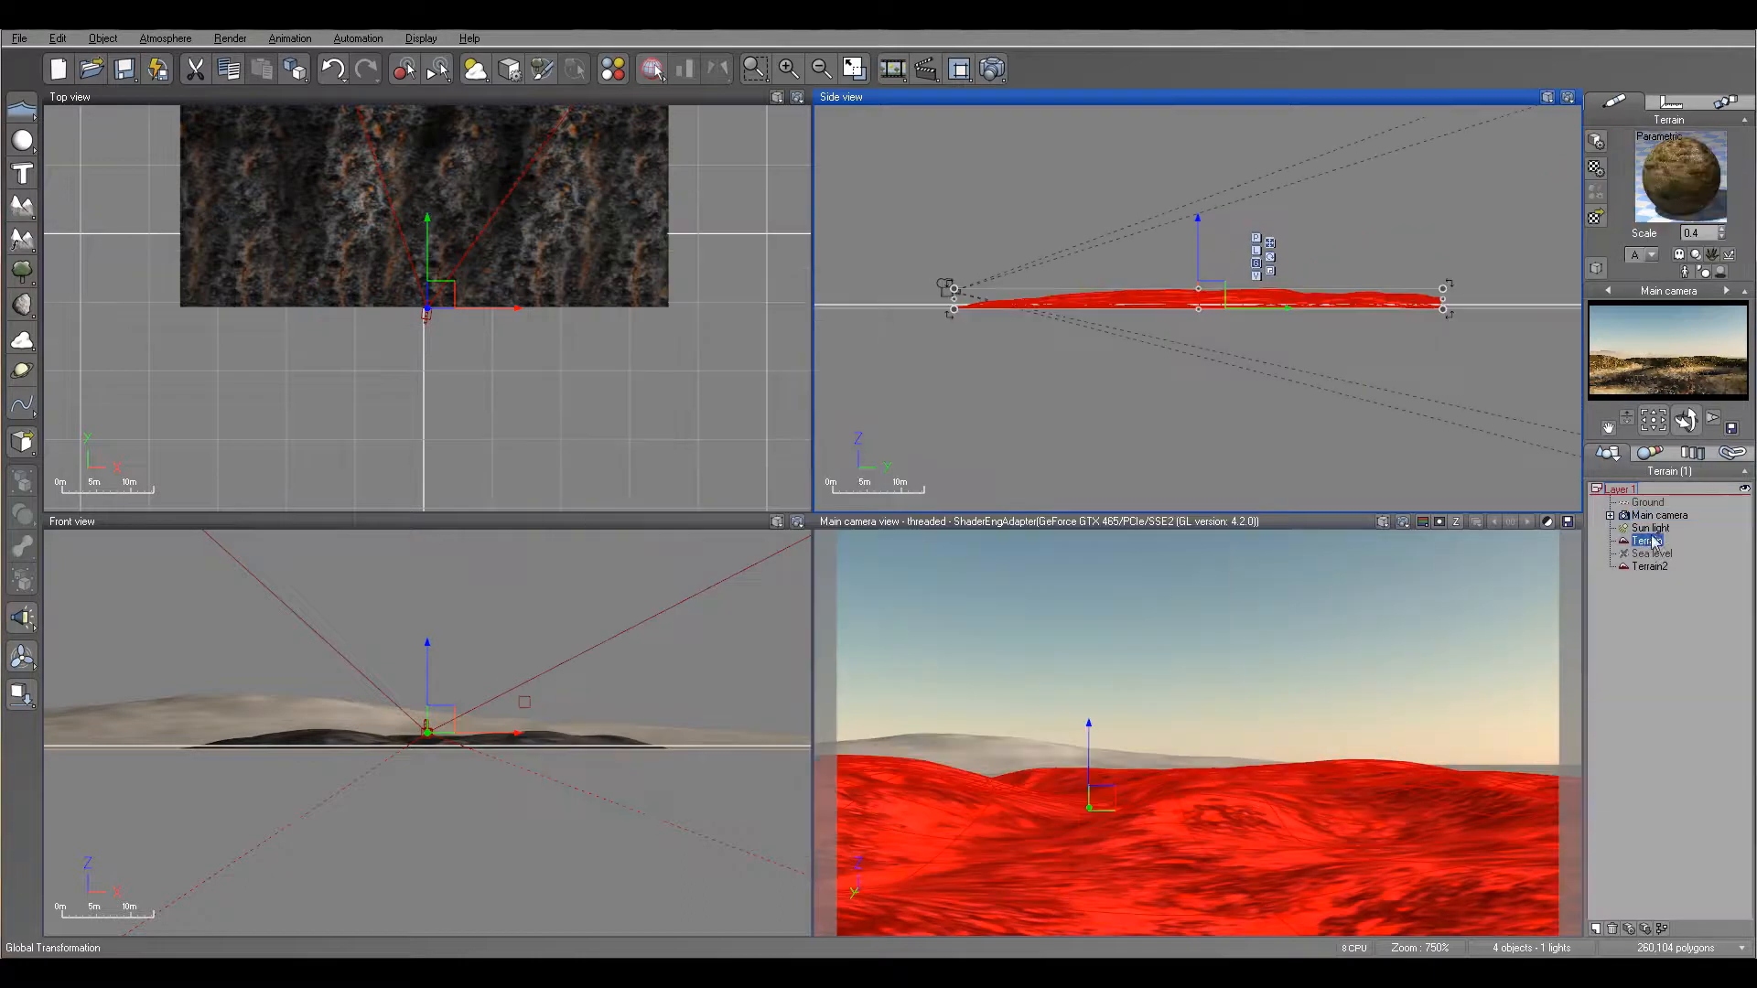
pyautogui.rightClick(1682, 171)
pyautogui.click(1703, 180)
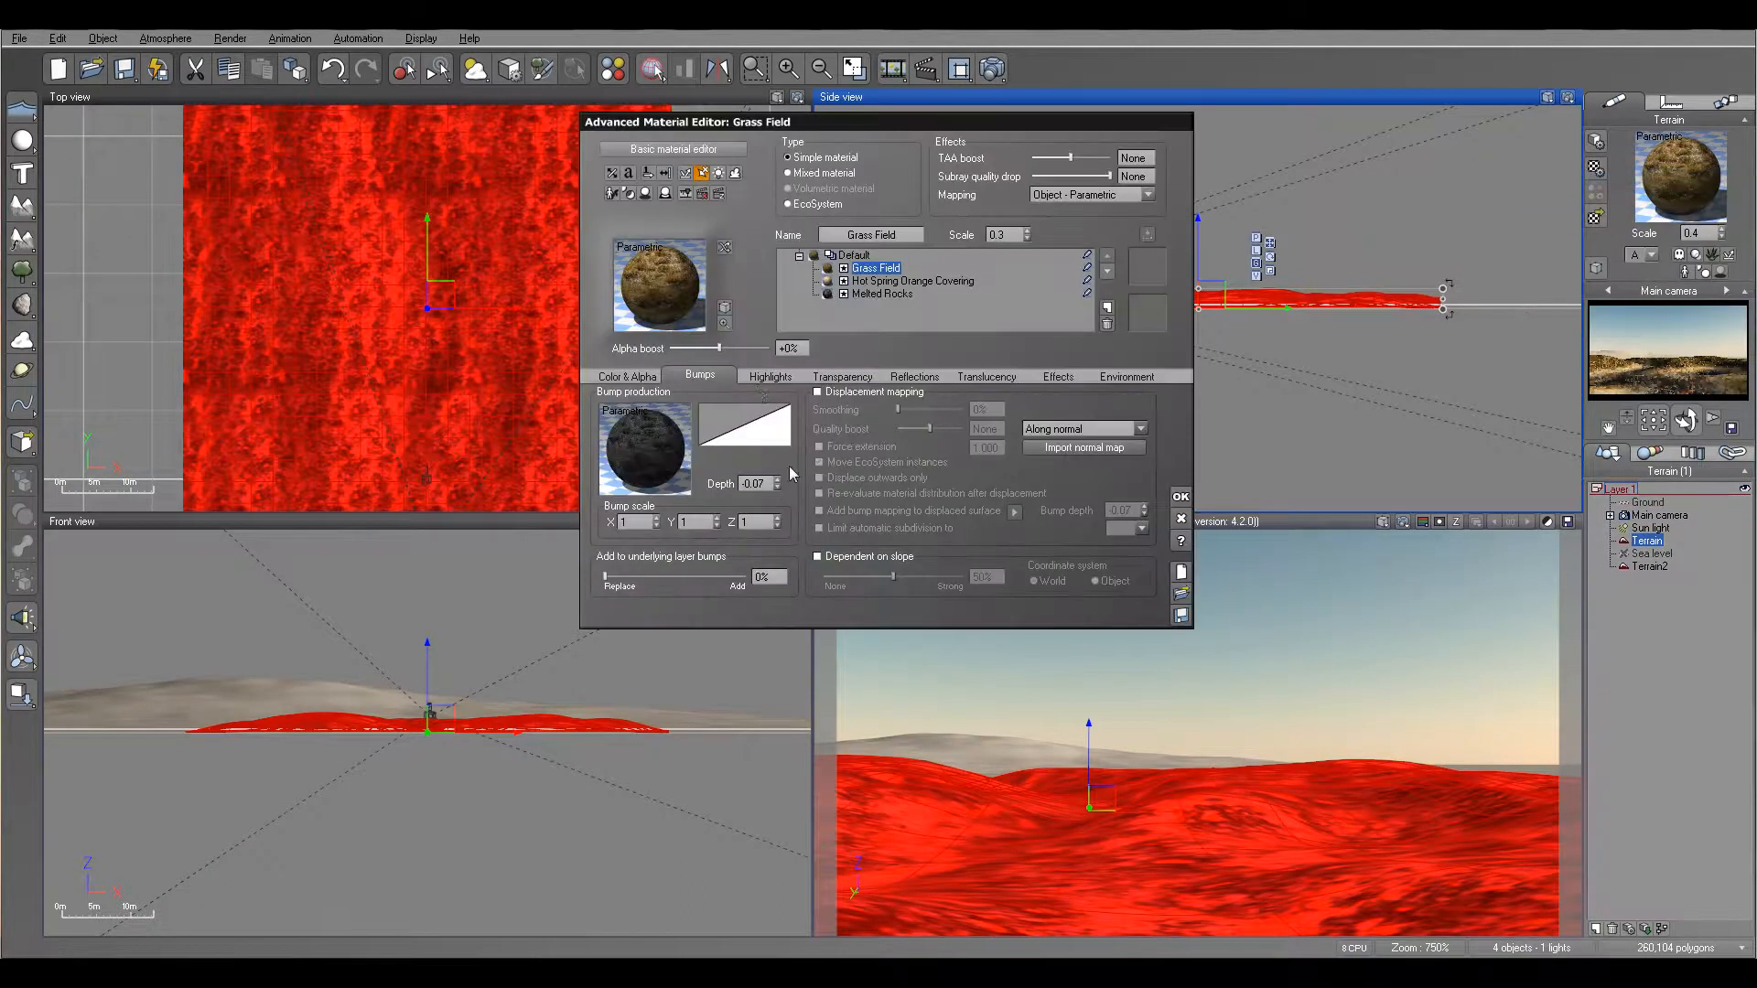
pyautogui.click(901, 294)
pyautogui.click(1026, 238)
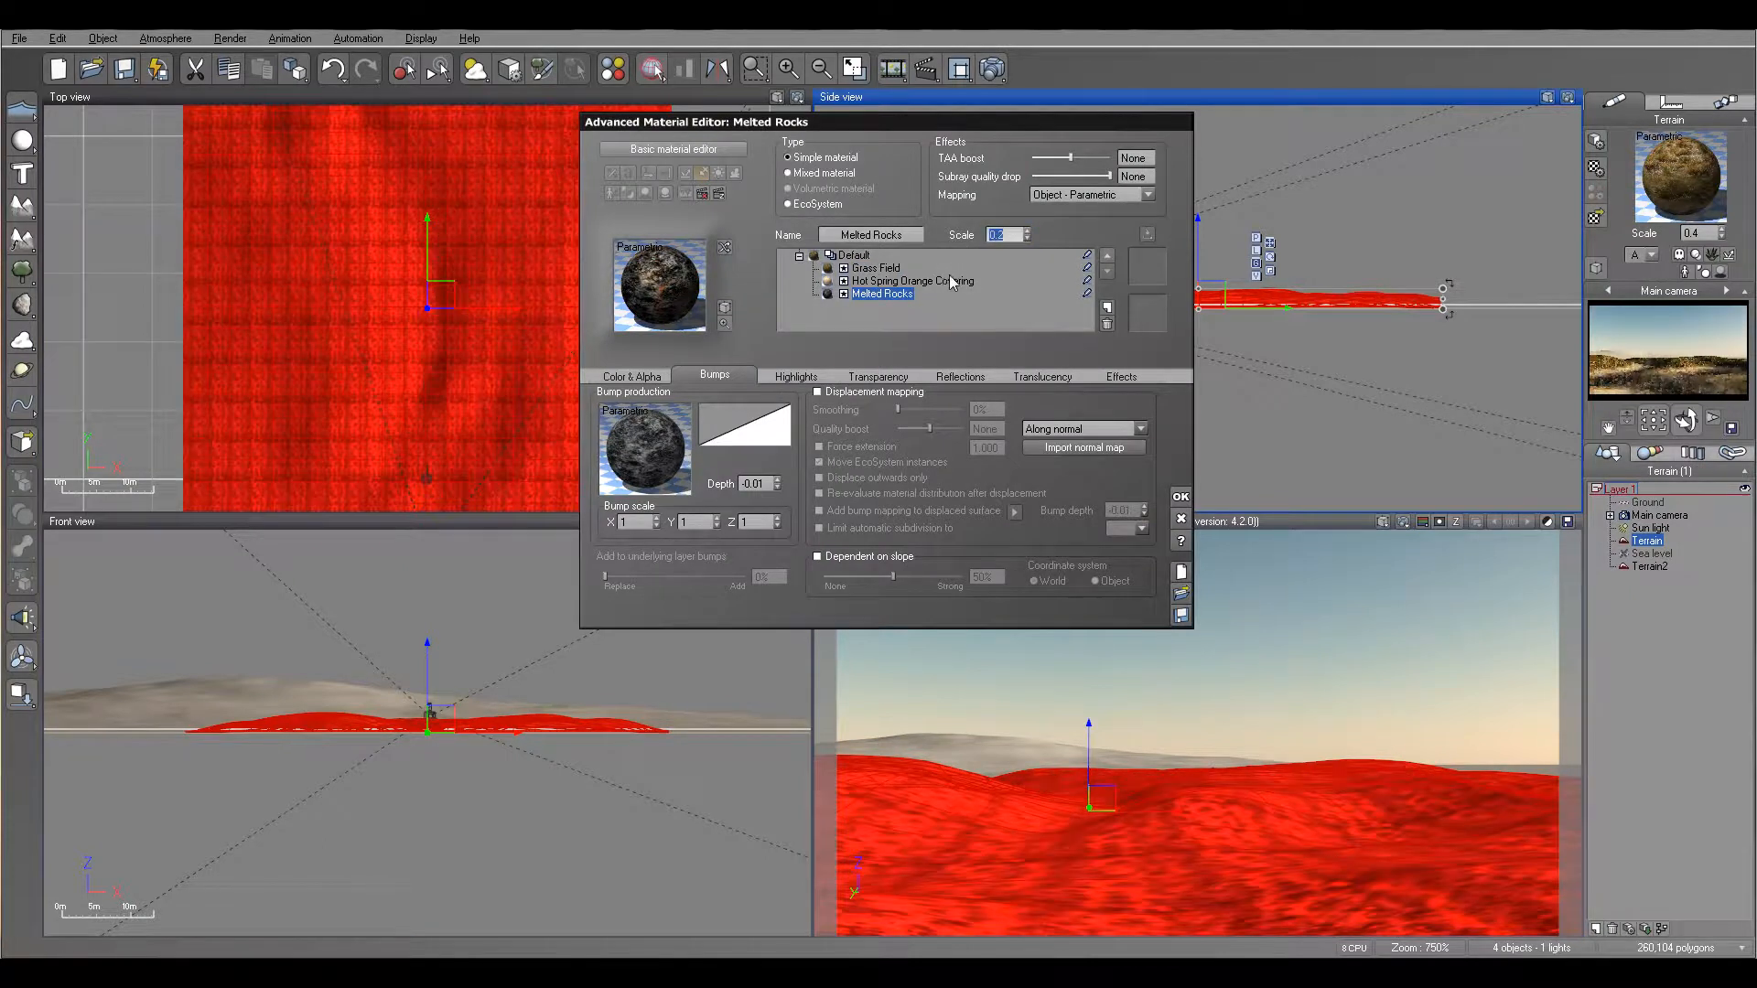
pyautogui.click(879, 281)
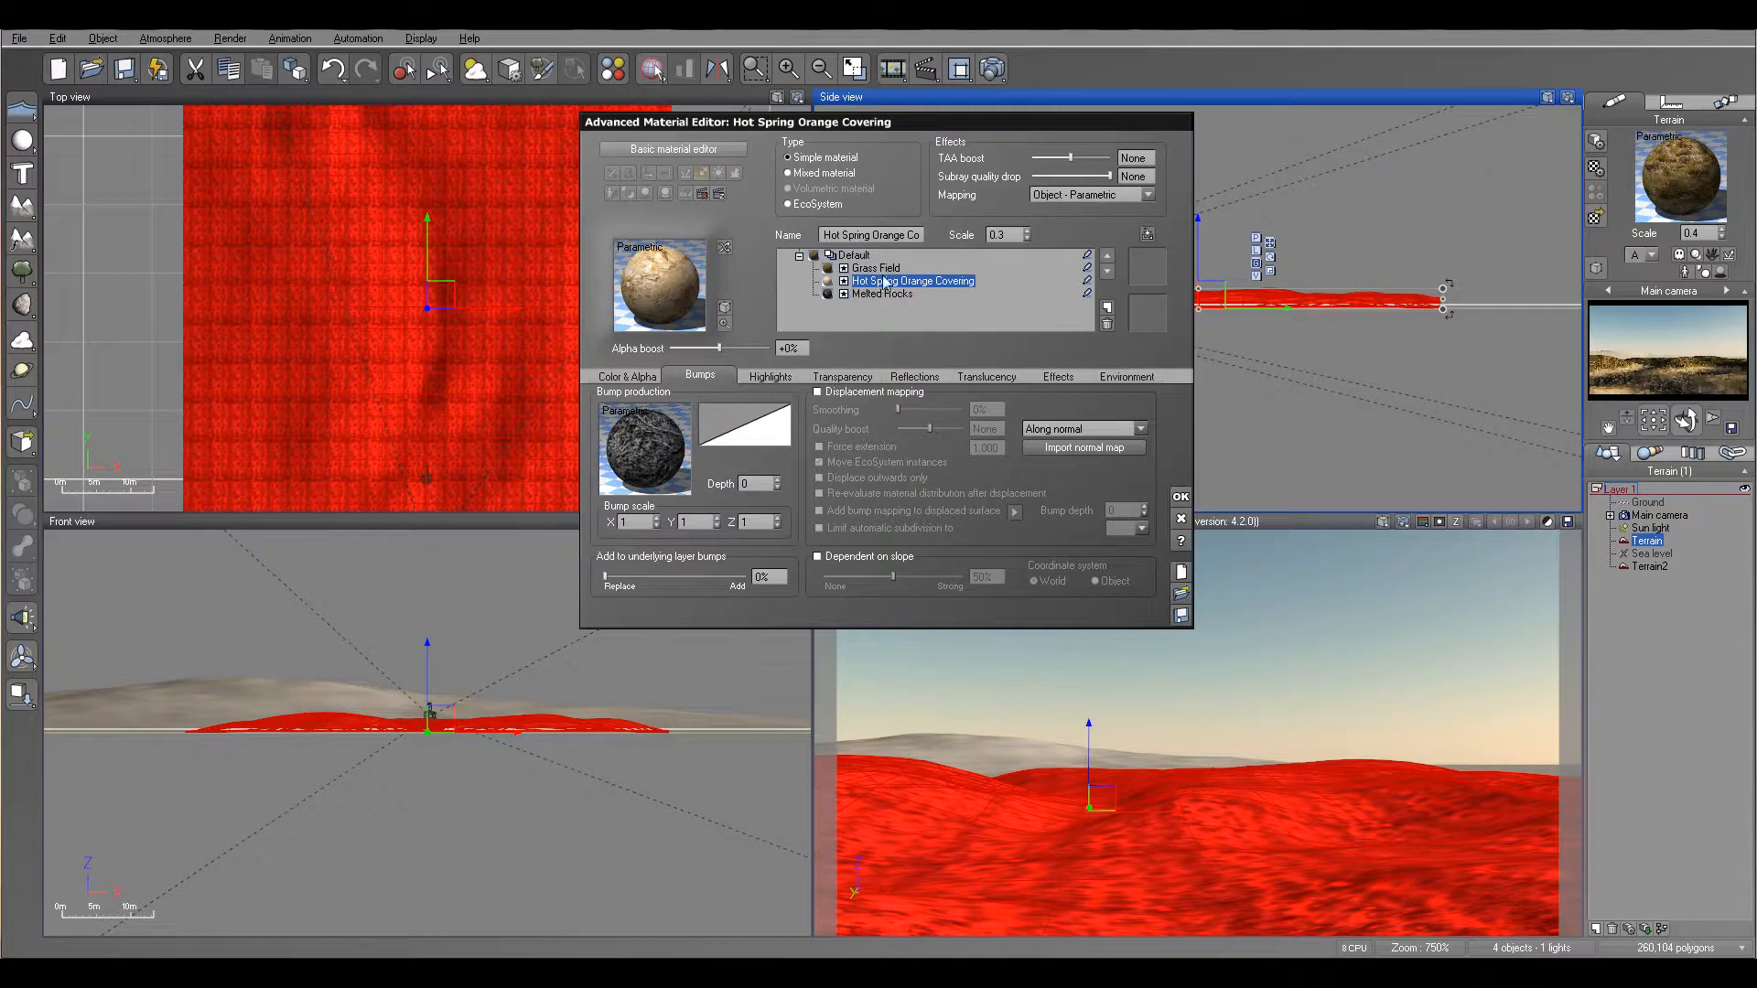
pyautogui.click(876, 268)
pyautogui.click(880, 281)
pyautogui.click(884, 294)
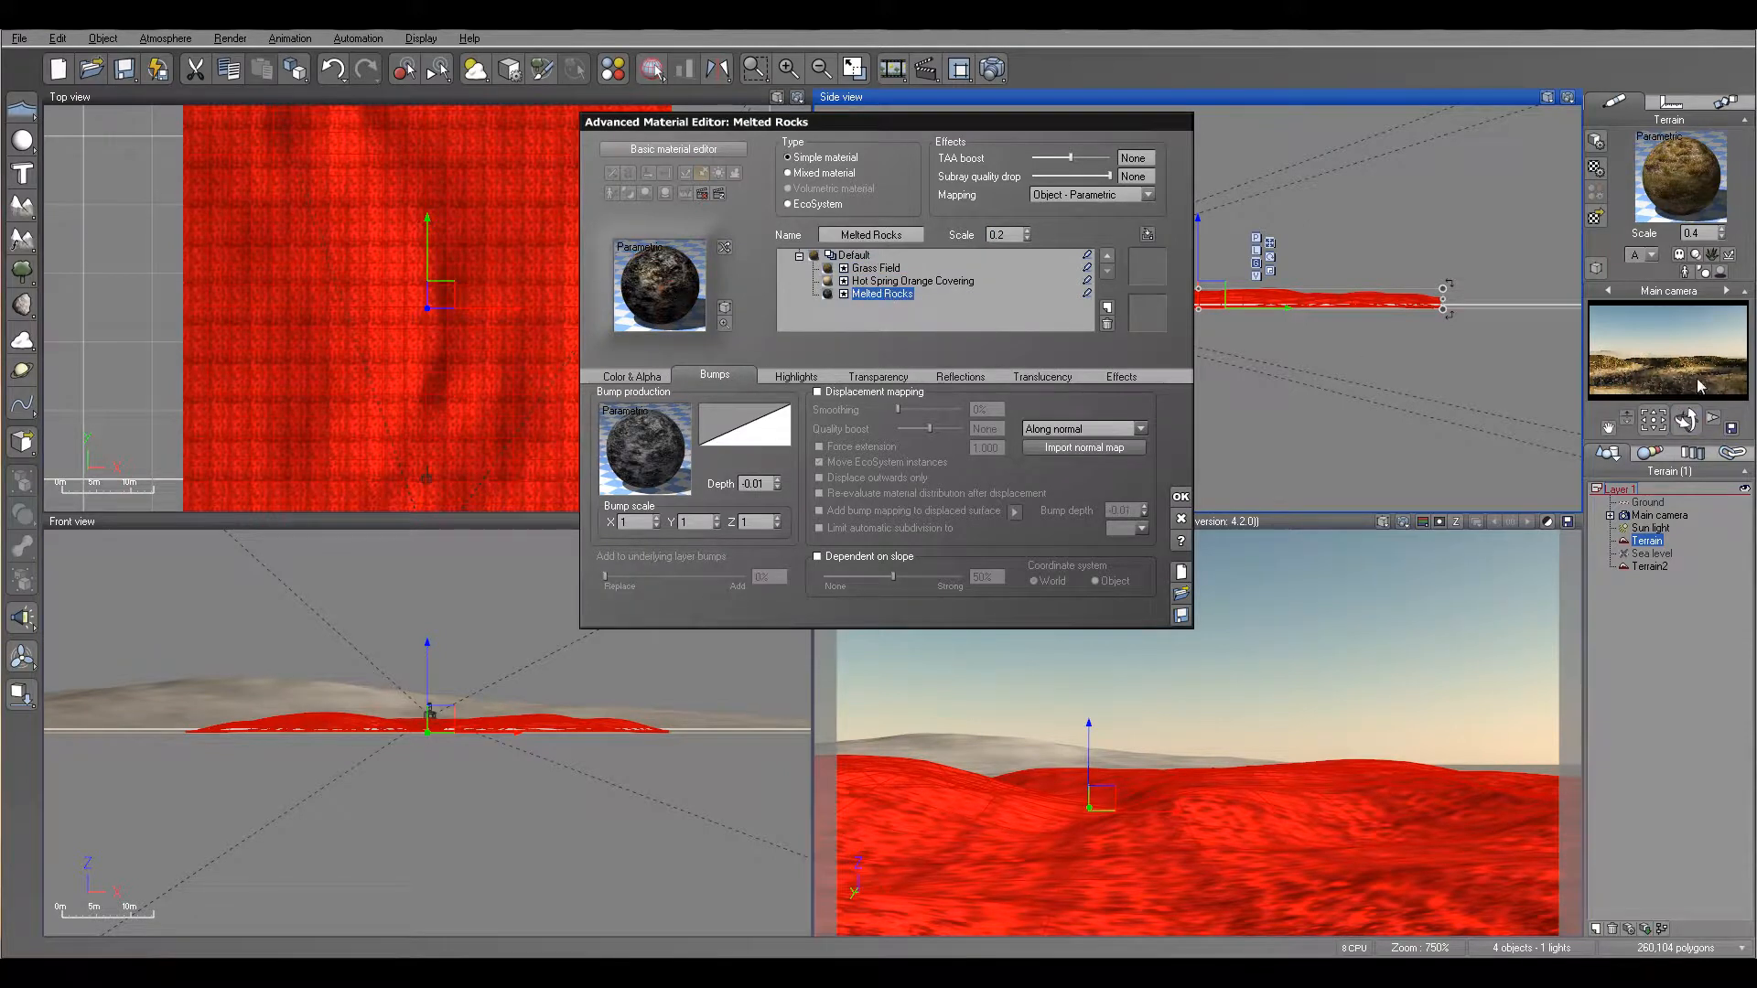
# Step: Using highlighting, limit the Grass Field layer's altitude range from -0.51 upward with 12% bottom fuzziness, and apply the material
pyautogui.click(877, 268)
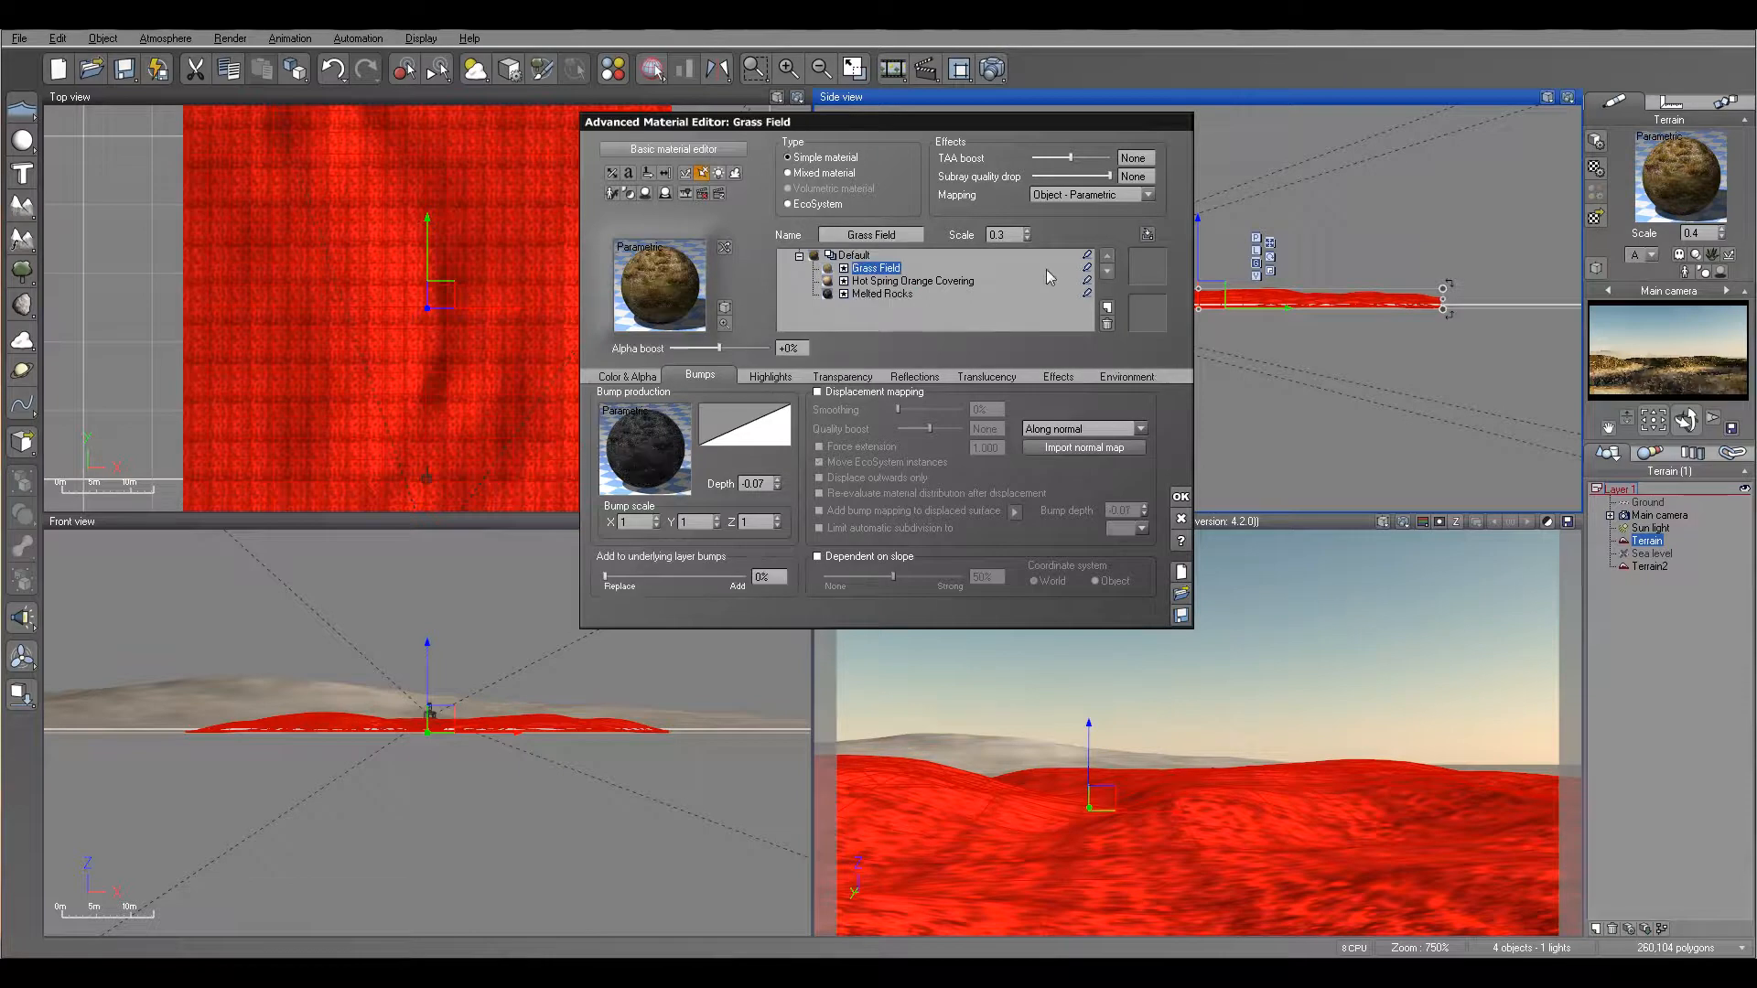
pyautogui.click(1088, 269)
pyautogui.click(1119, 377)
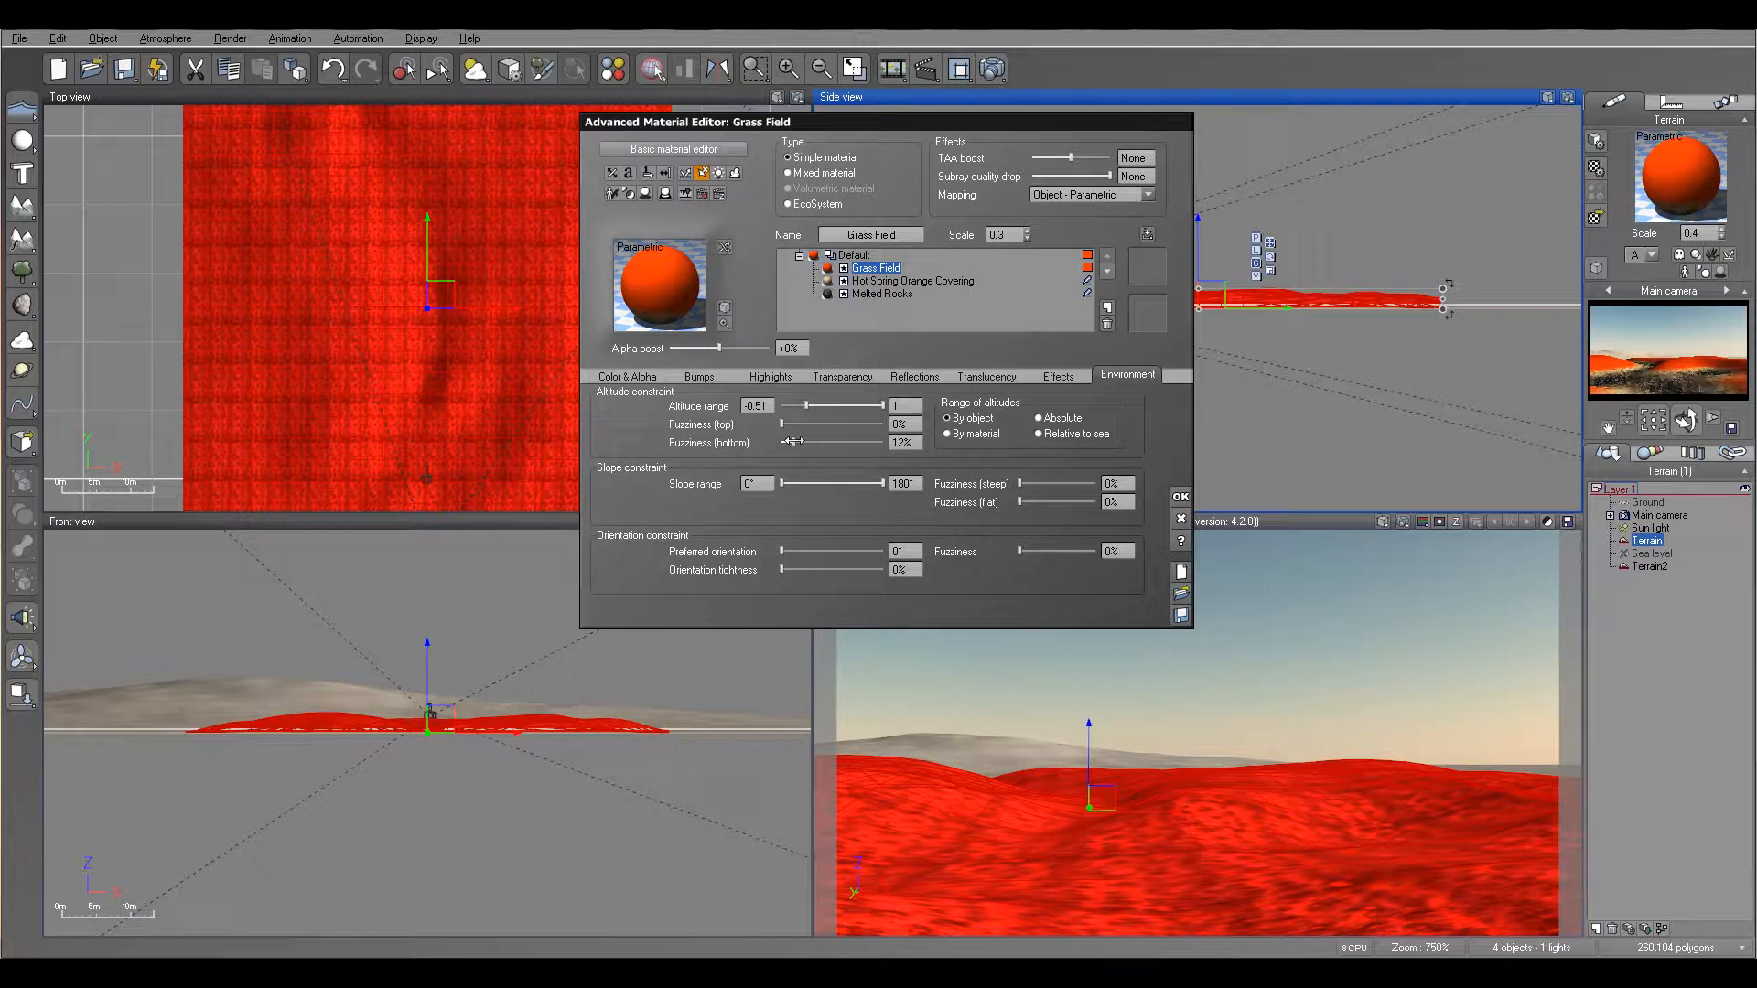
pyautogui.click(1088, 267)
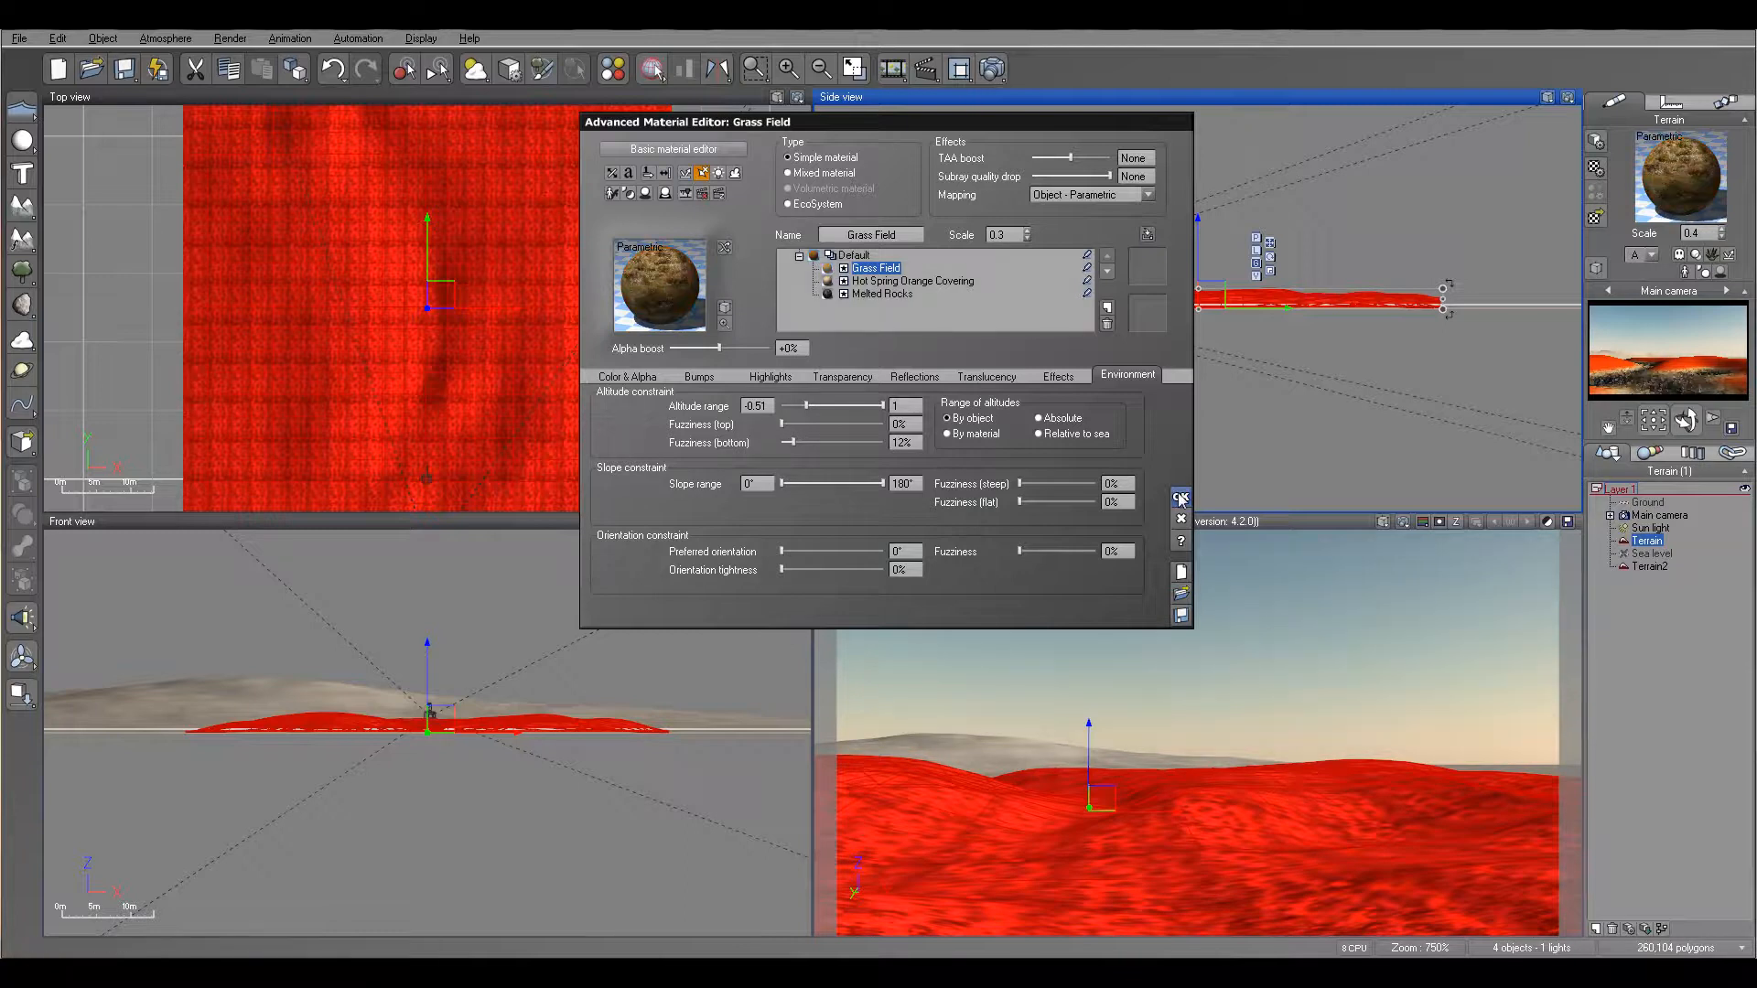
pyautogui.click(1180, 499)
# Step: Render the scene to check the revised Melted Rocks scale and grass altitude, and close the render display
pyautogui.hotkey('ctrl', 'F9')
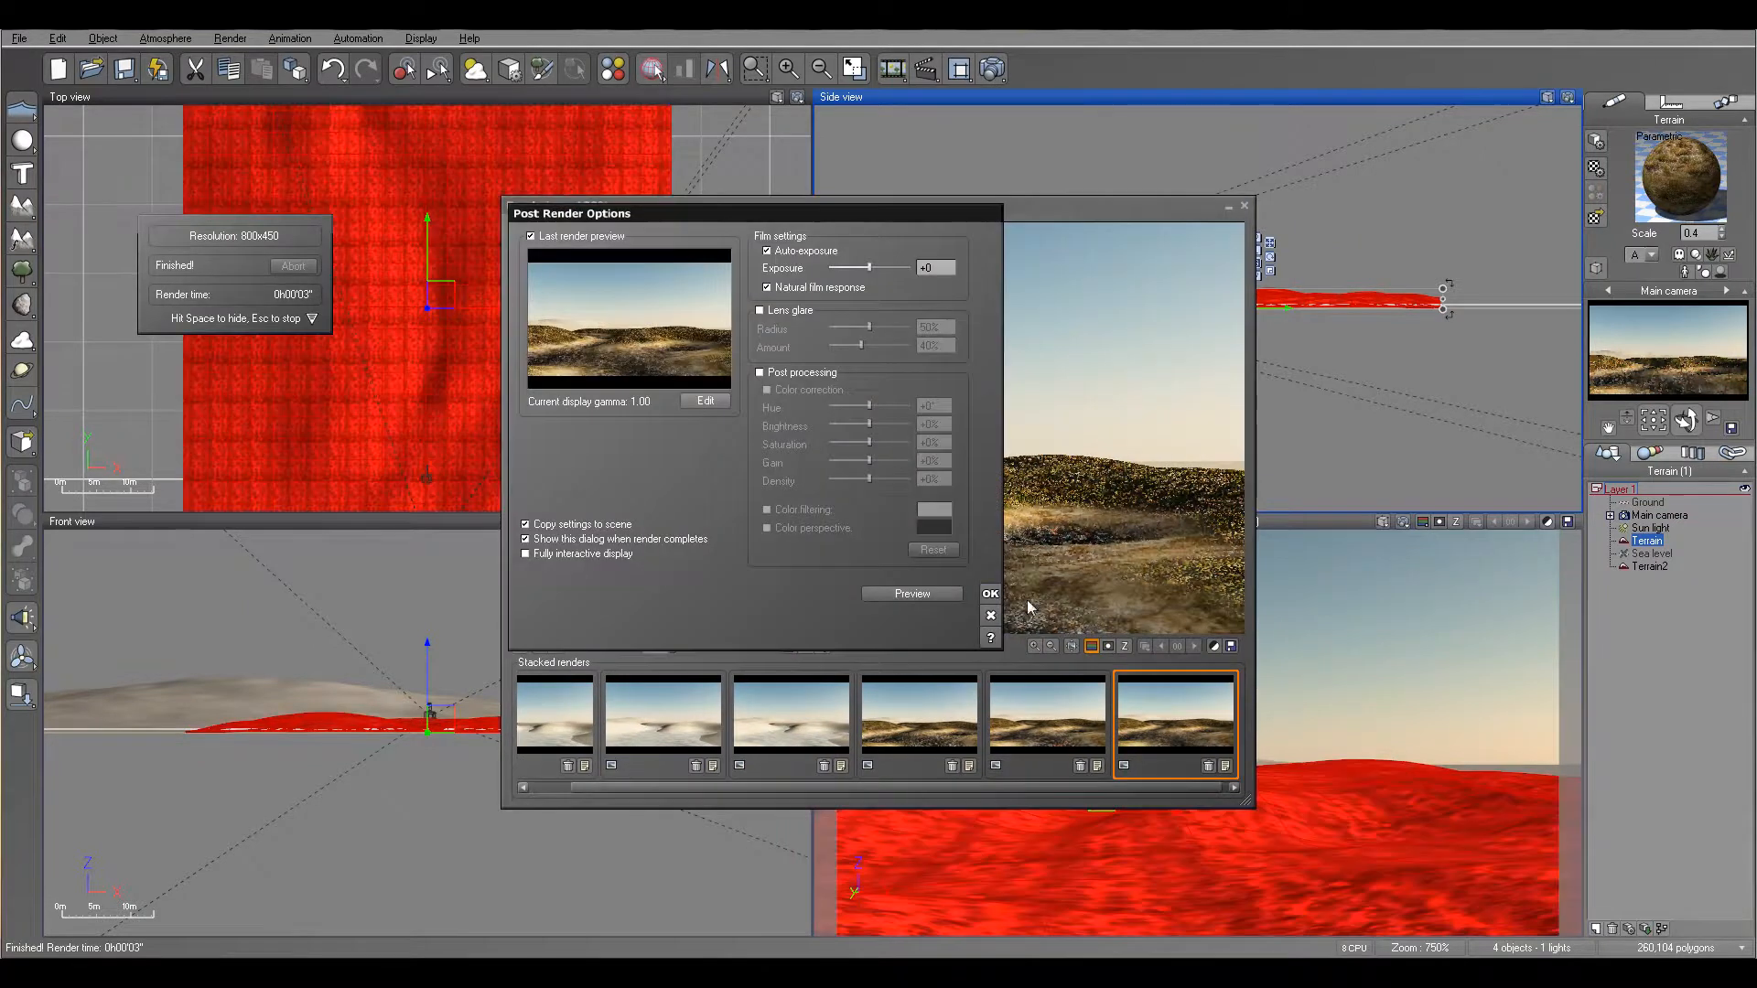
pyautogui.click(990, 594)
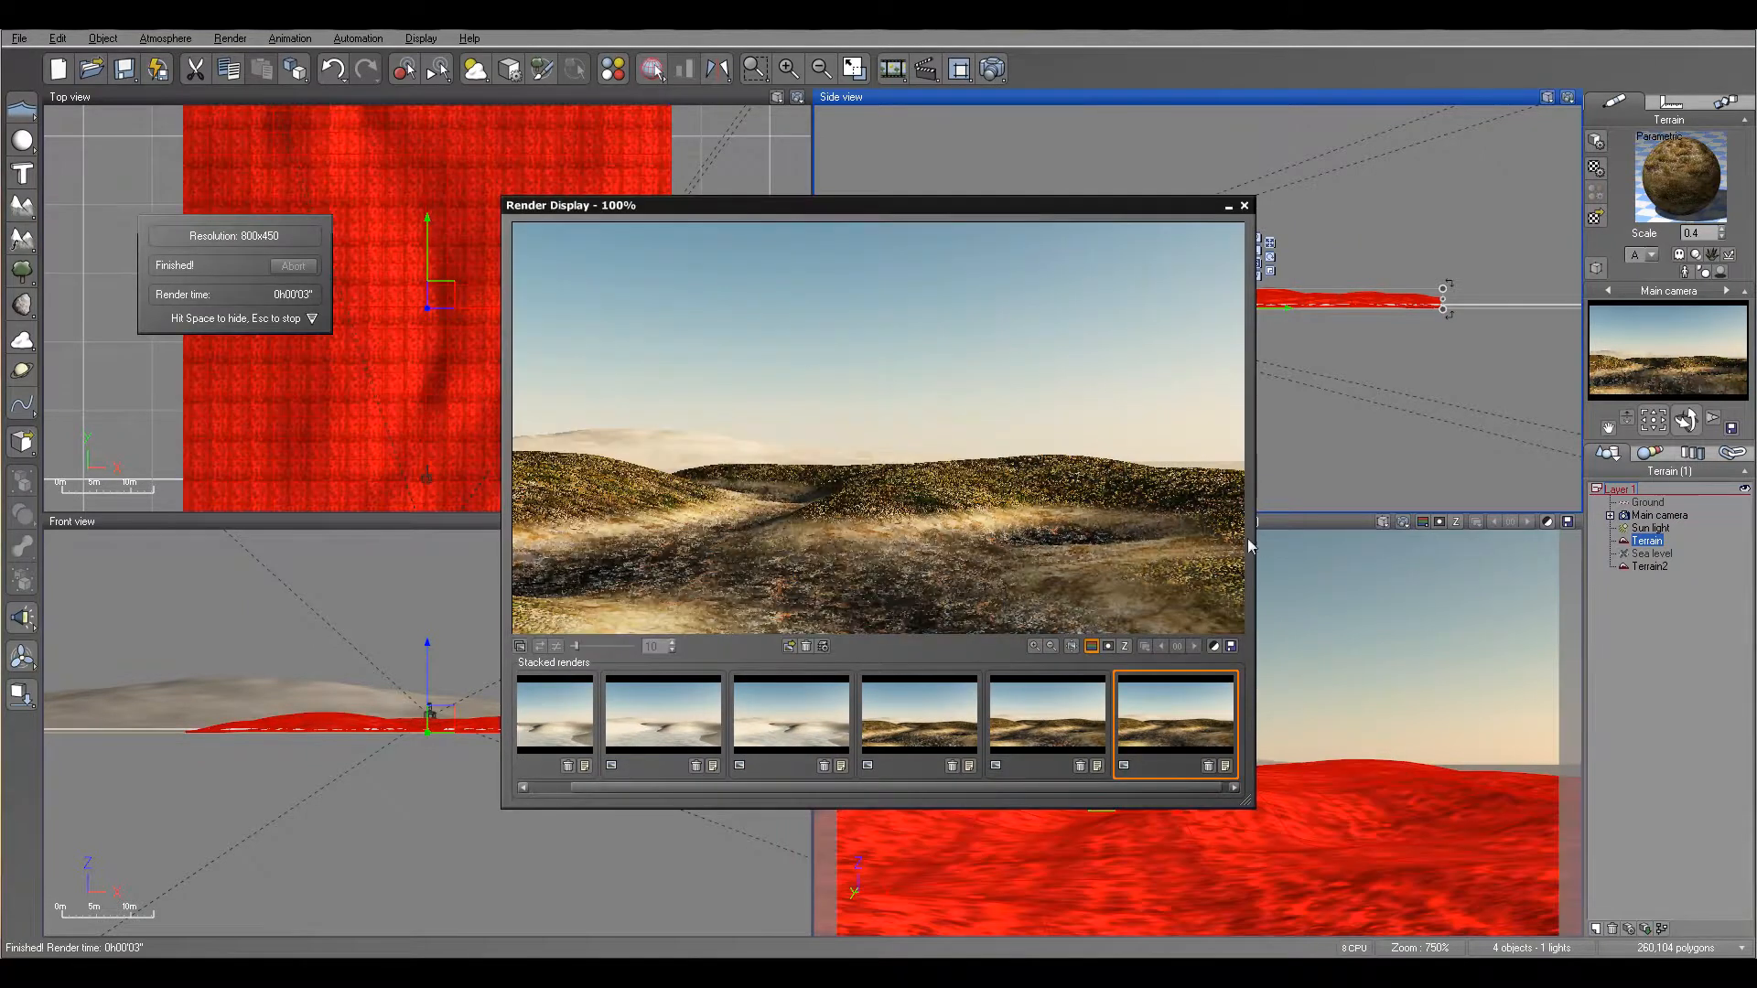
pyautogui.click(1244, 206)
# Step: Enable the sea level object, render the terrain with water, and close the render display
pyautogui.click(1625, 555)
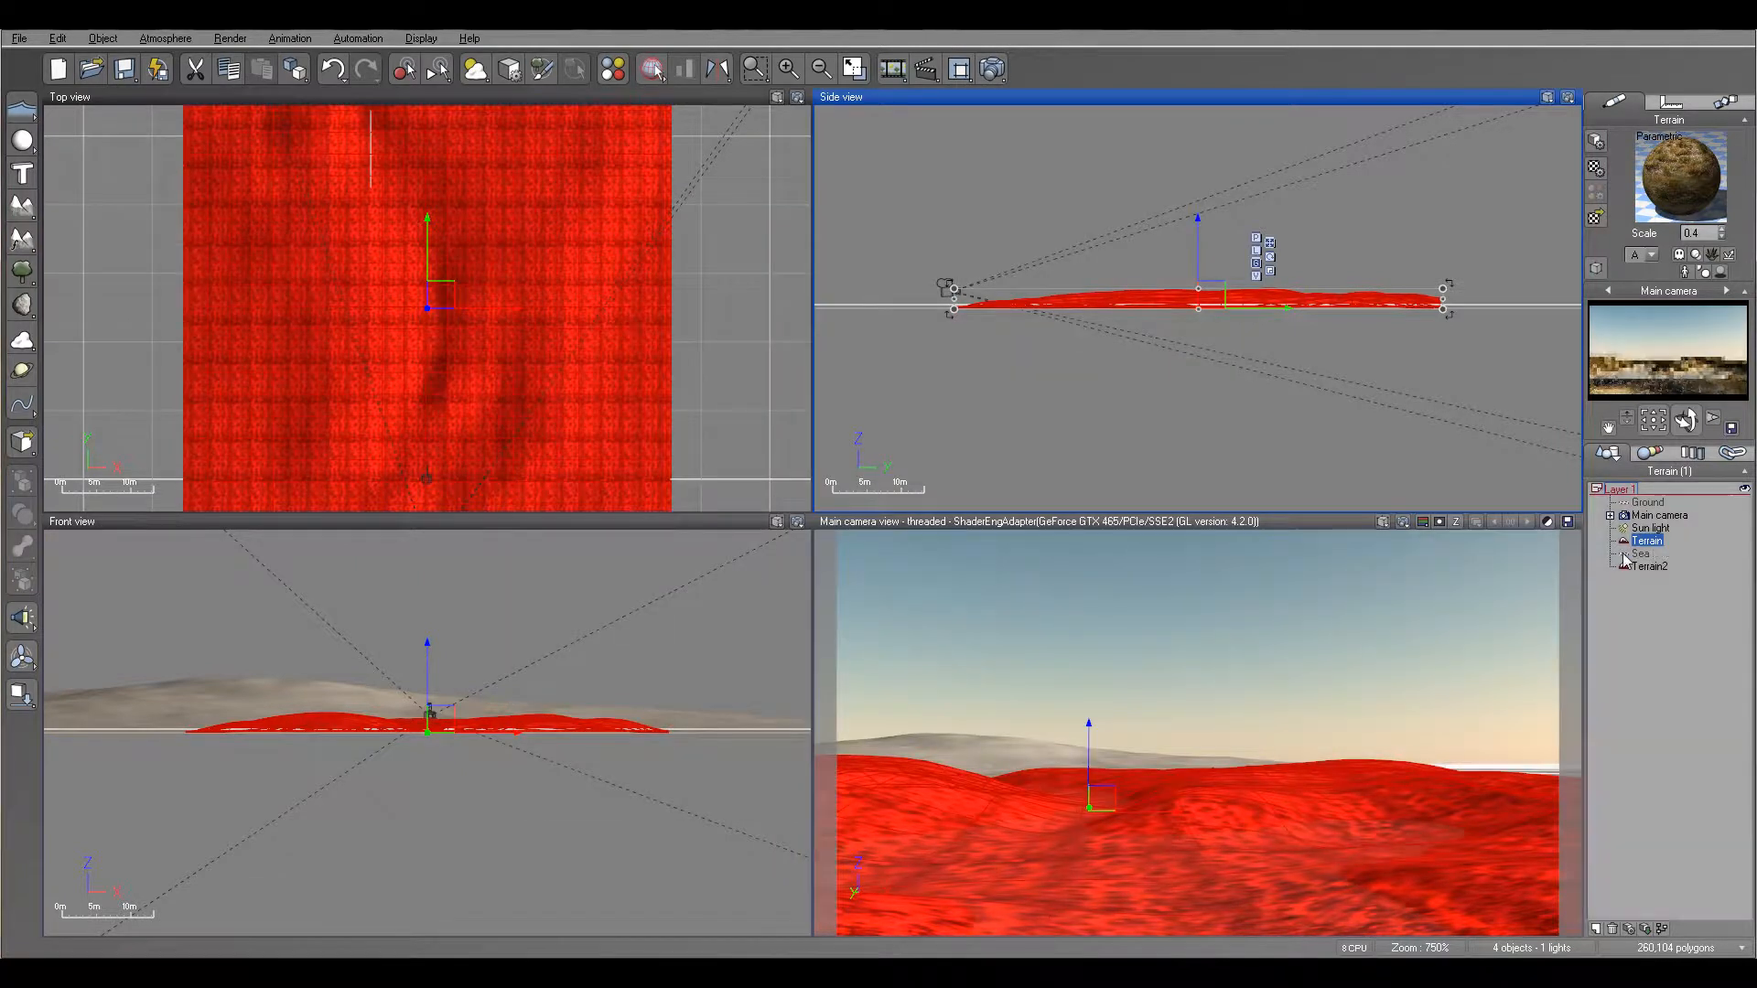
pyautogui.click(992, 69)
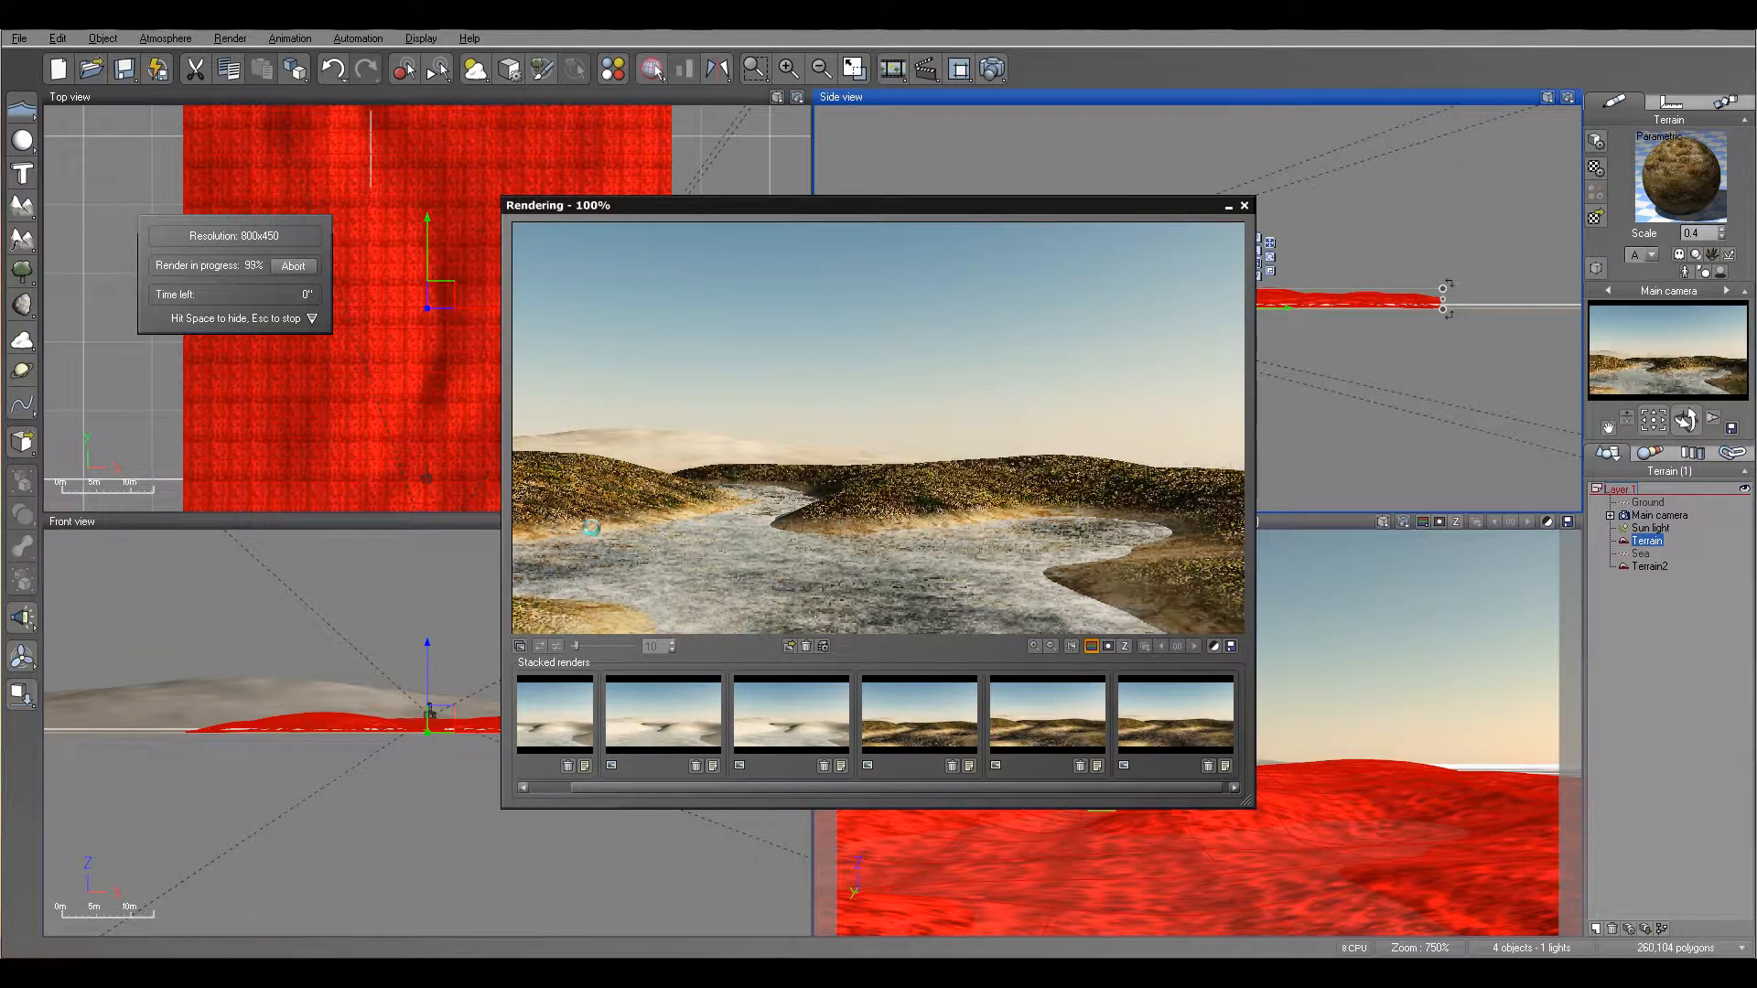
pyautogui.click(990, 595)
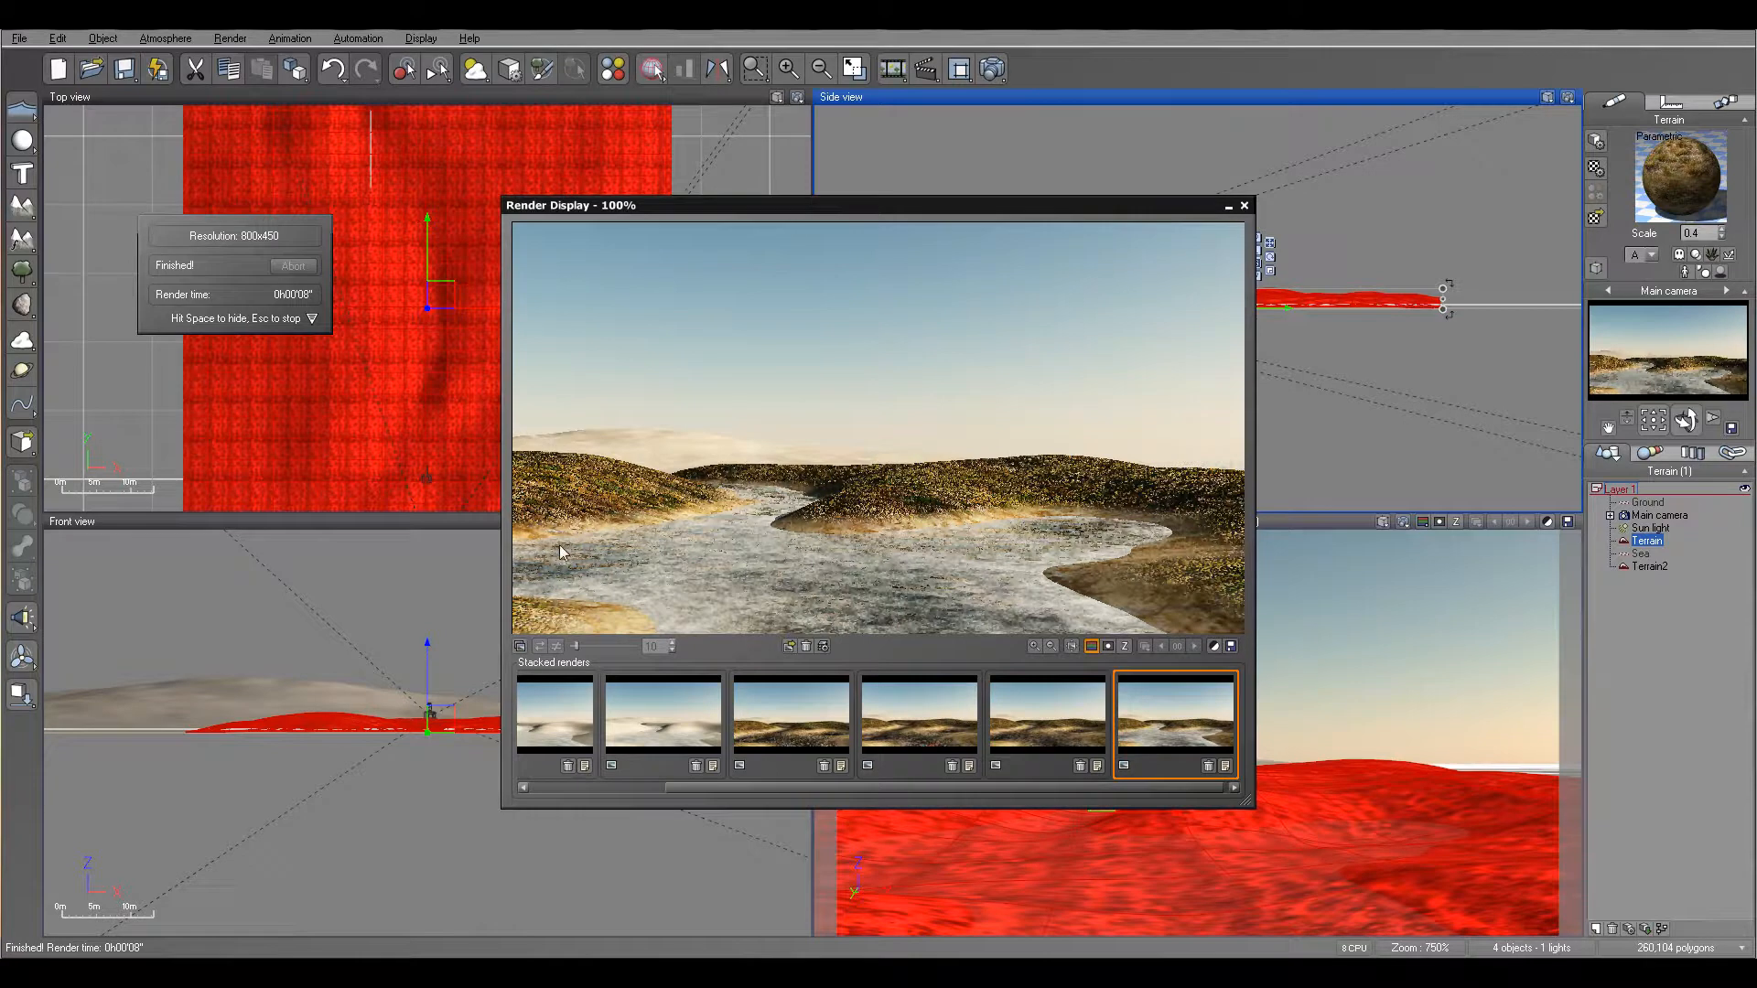
pyautogui.click(1243, 204)
# Step: Open the Terrain object for editing, sculpt the low ground beside the valley with the Raise brush, and apply the changes
pyautogui.rightClick(500, 282)
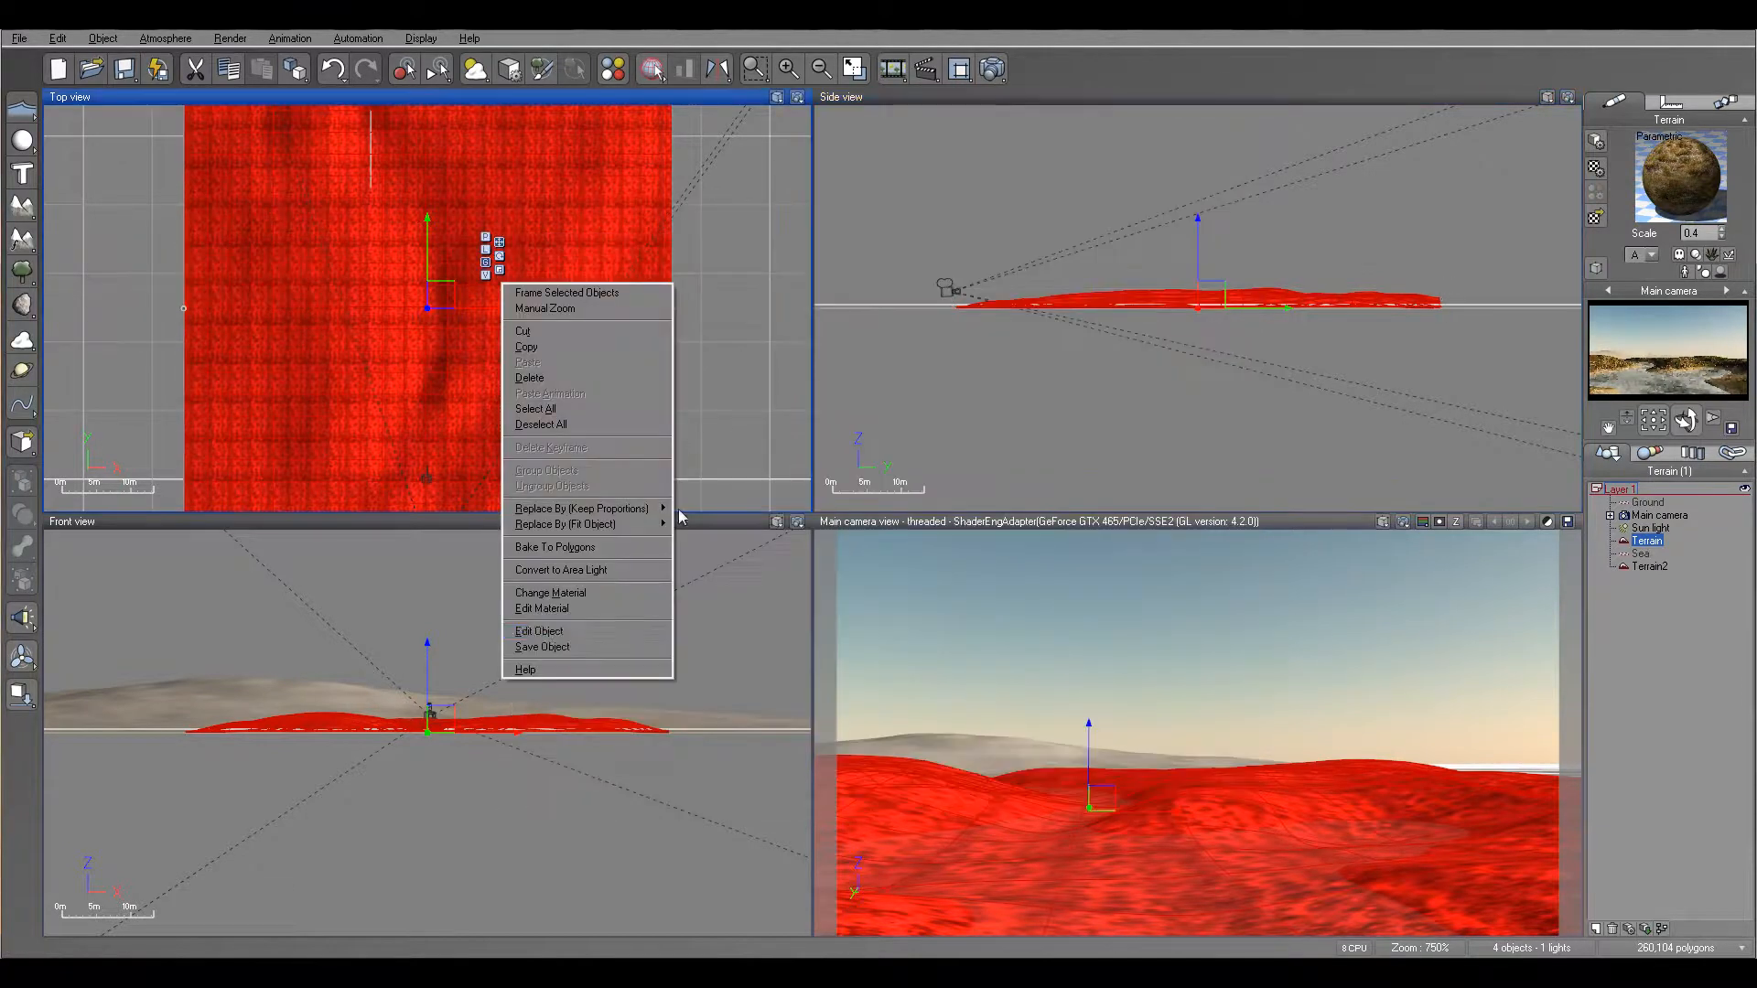
pyautogui.click(589, 633)
pyautogui.moveTo(721, 419); pyautogui.dragTo(499, 490, button='right')
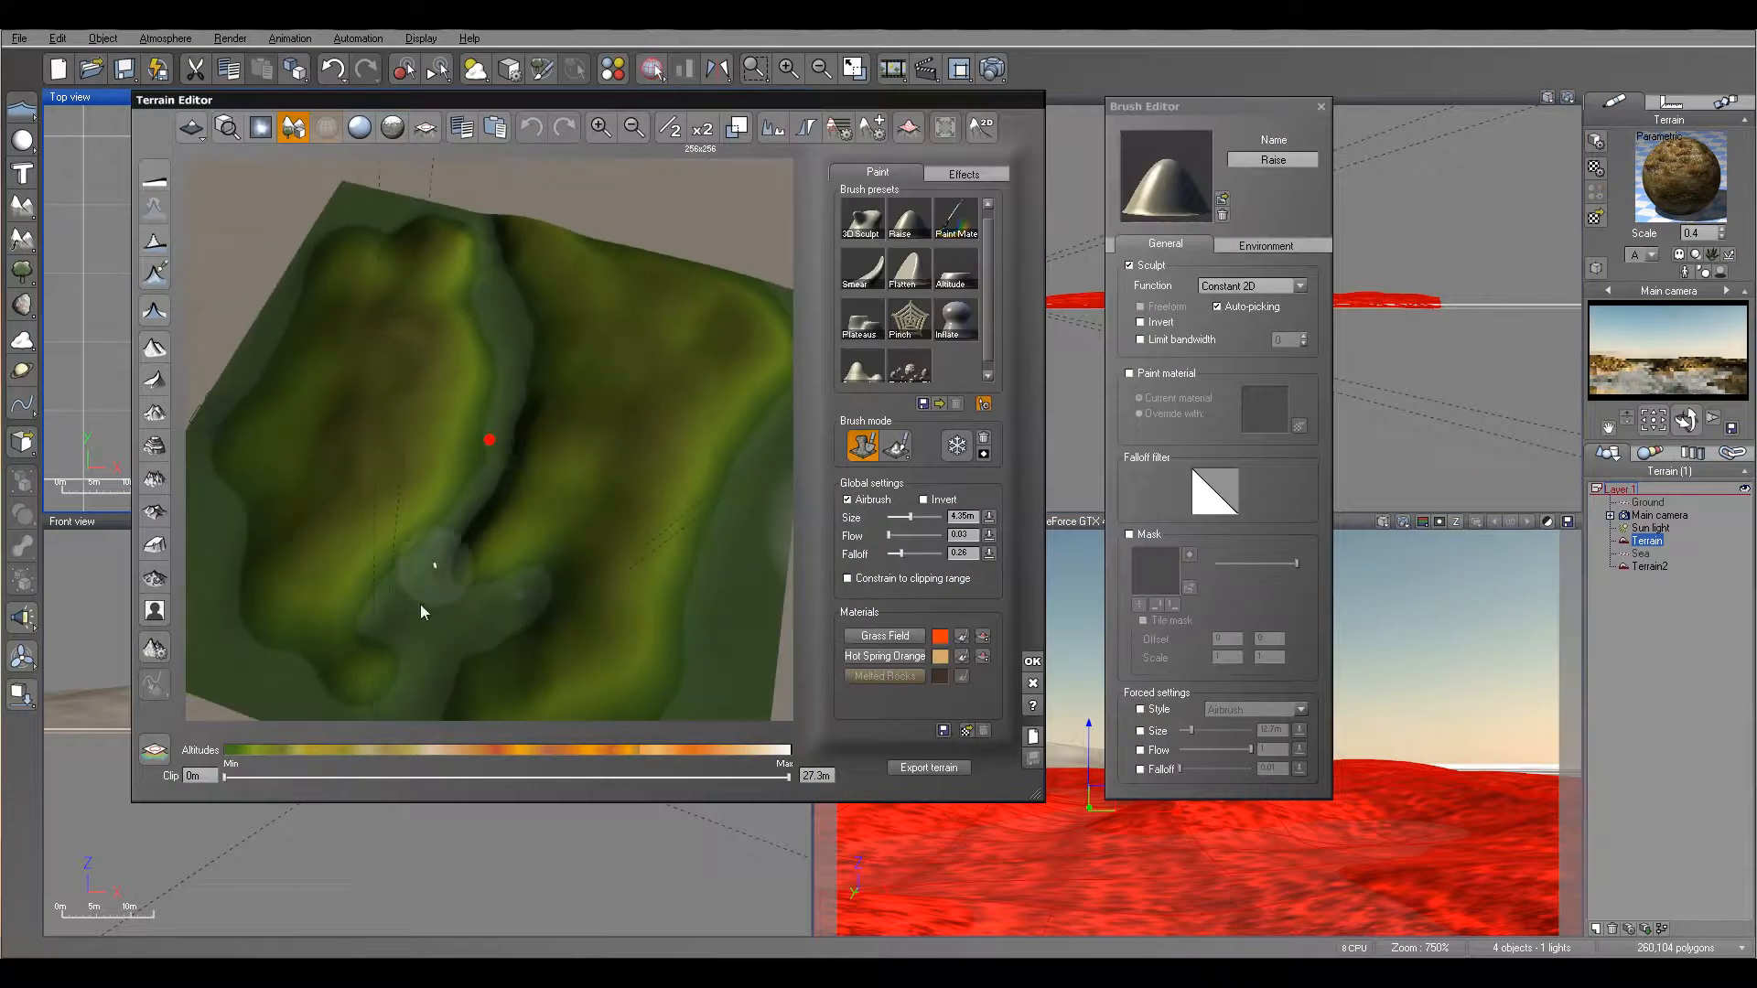
pyautogui.click(348, 605)
pyautogui.moveTo(351, 605)
pyautogui.mouseDown()
pyautogui.moveTo(369, 584)
pyautogui.moveTo(365, 612)
pyautogui.mouseUp()
pyautogui.moveTo(606, 505)
pyautogui.mouseDown(button='right')
pyautogui.moveTo(628, 469)
pyautogui.moveTo(625, 368)
pyautogui.moveTo(613, 446)
pyautogui.moveTo(512, 521)
pyautogui.moveTo(645, 391)
pyautogui.moveTo(608, 393)
pyautogui.moveTo(629, 432)
pyautogui.mouseUp(button='right')
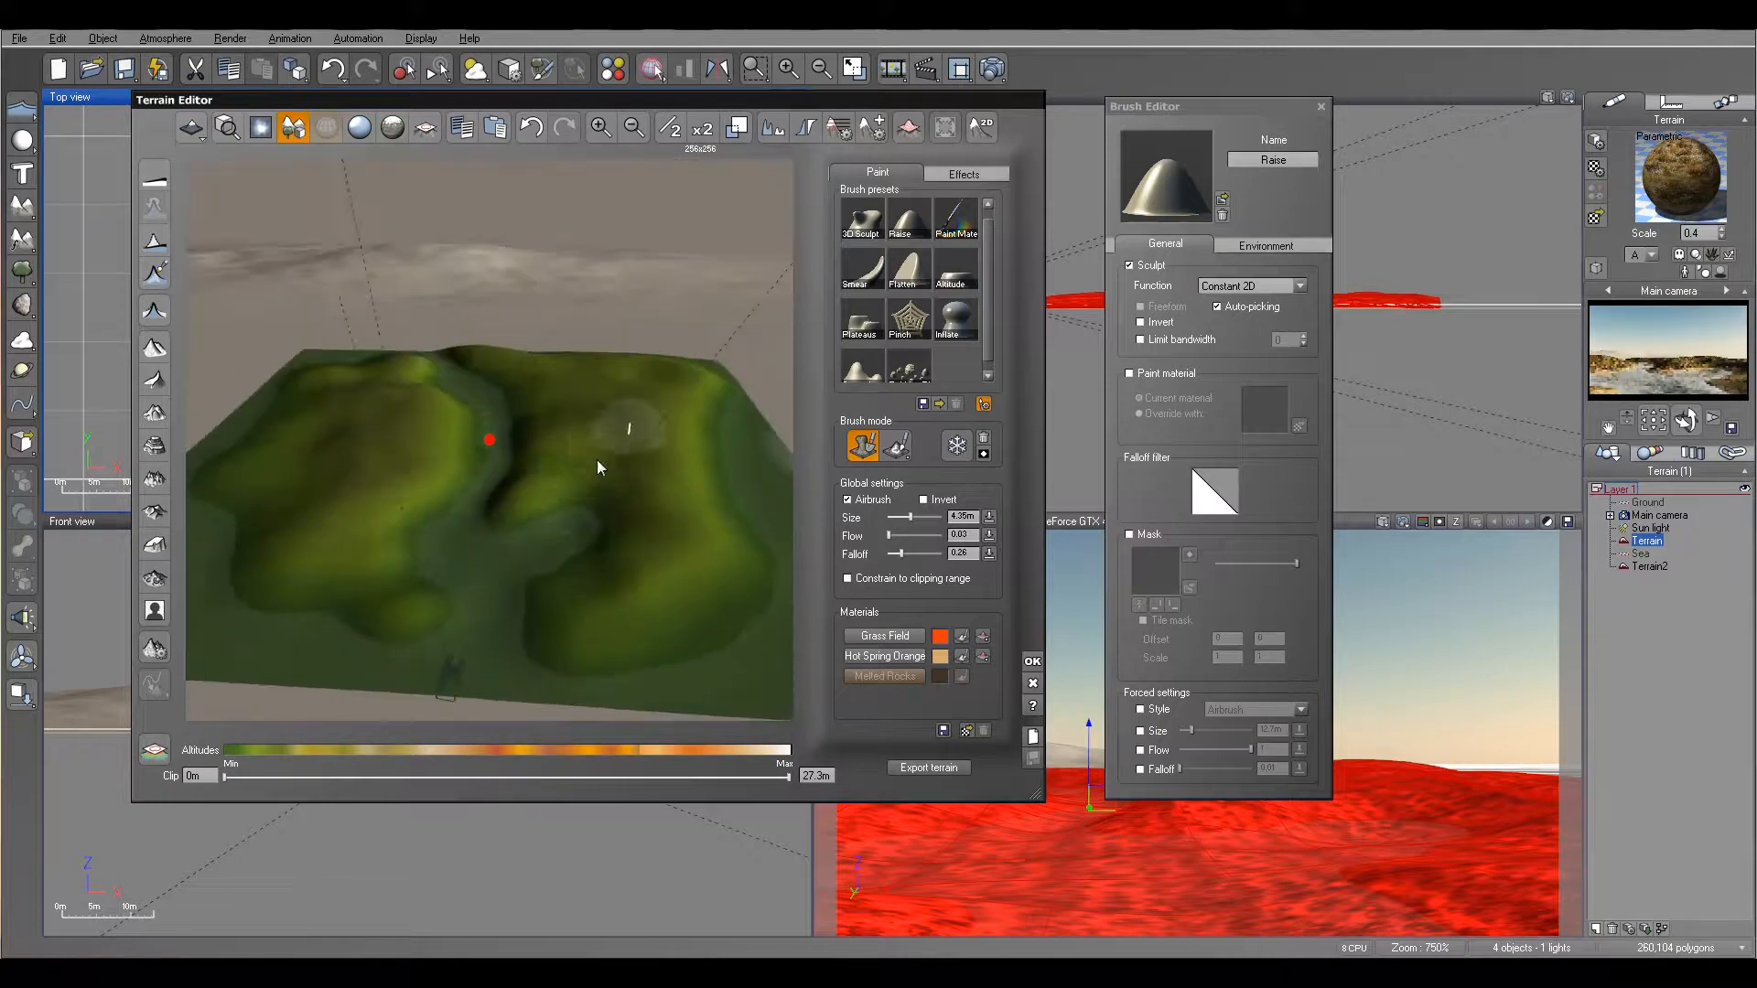
pyautogui.moveTo(410, 535)
pyautogui.mouseDown()
pyautogui.moveTo(417, 561)
pyautogui.moveTo(507, 578)
pyautogui.mouseUp()
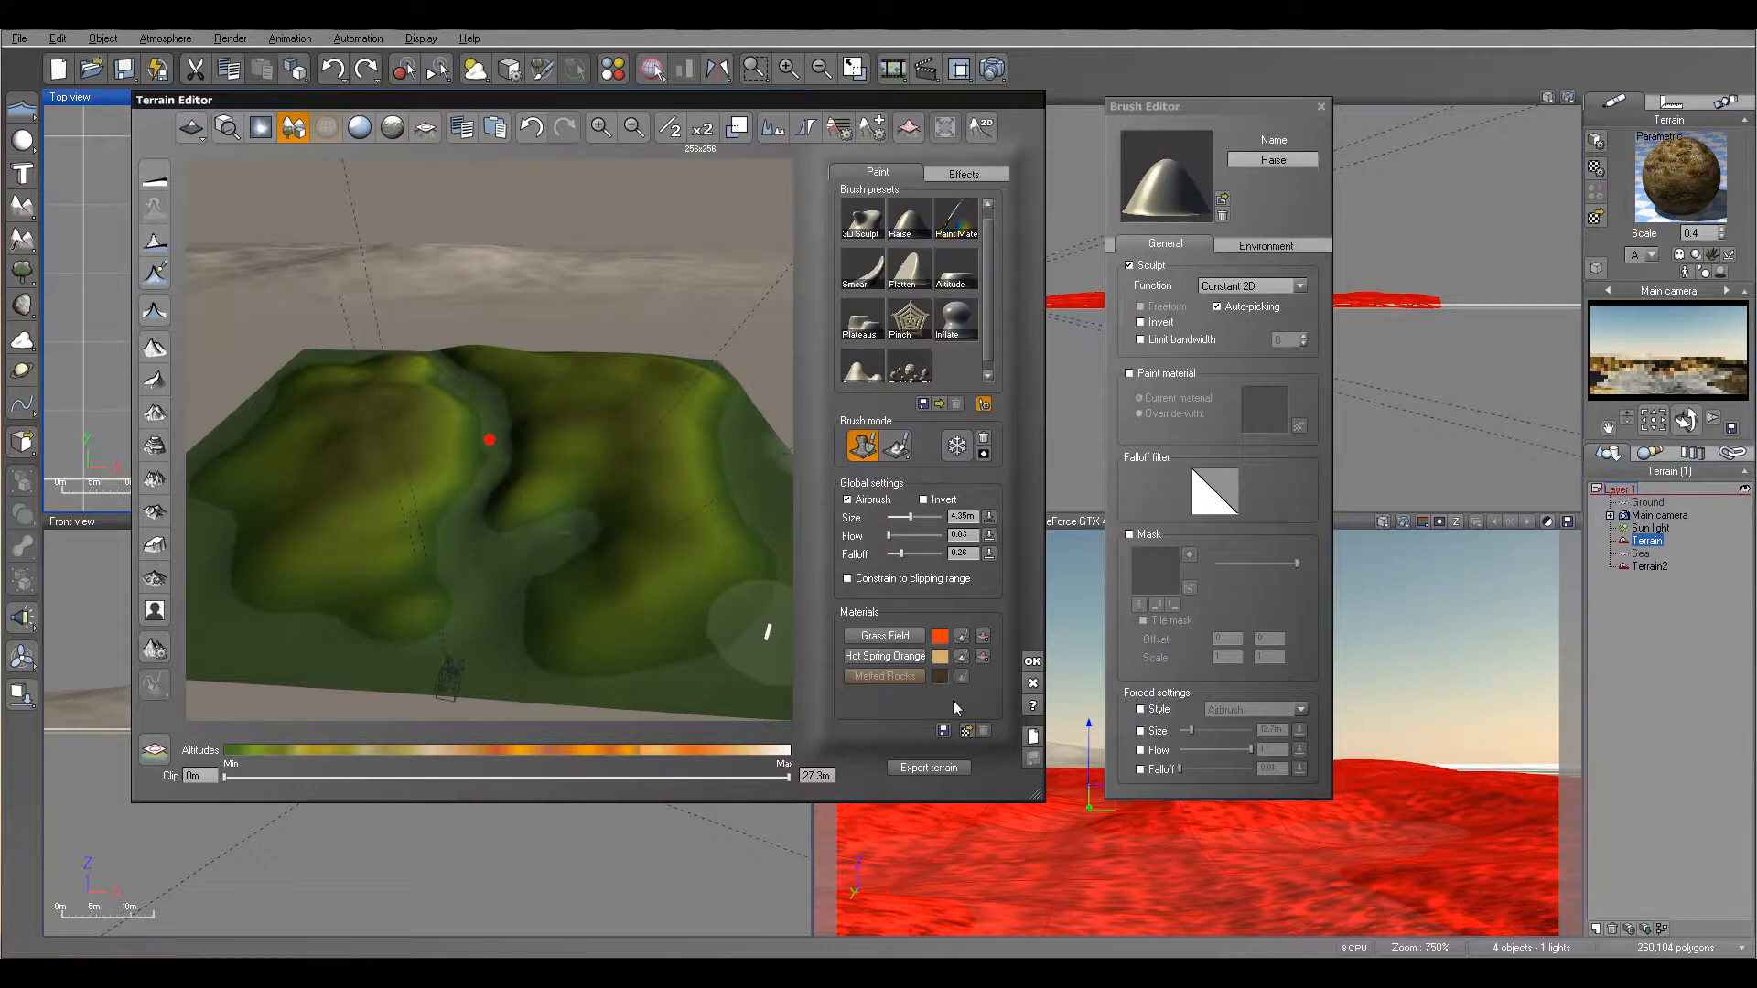
pyautogui.moveTo(646, 639); pyautogui.dragTo(727, 618, button='right')
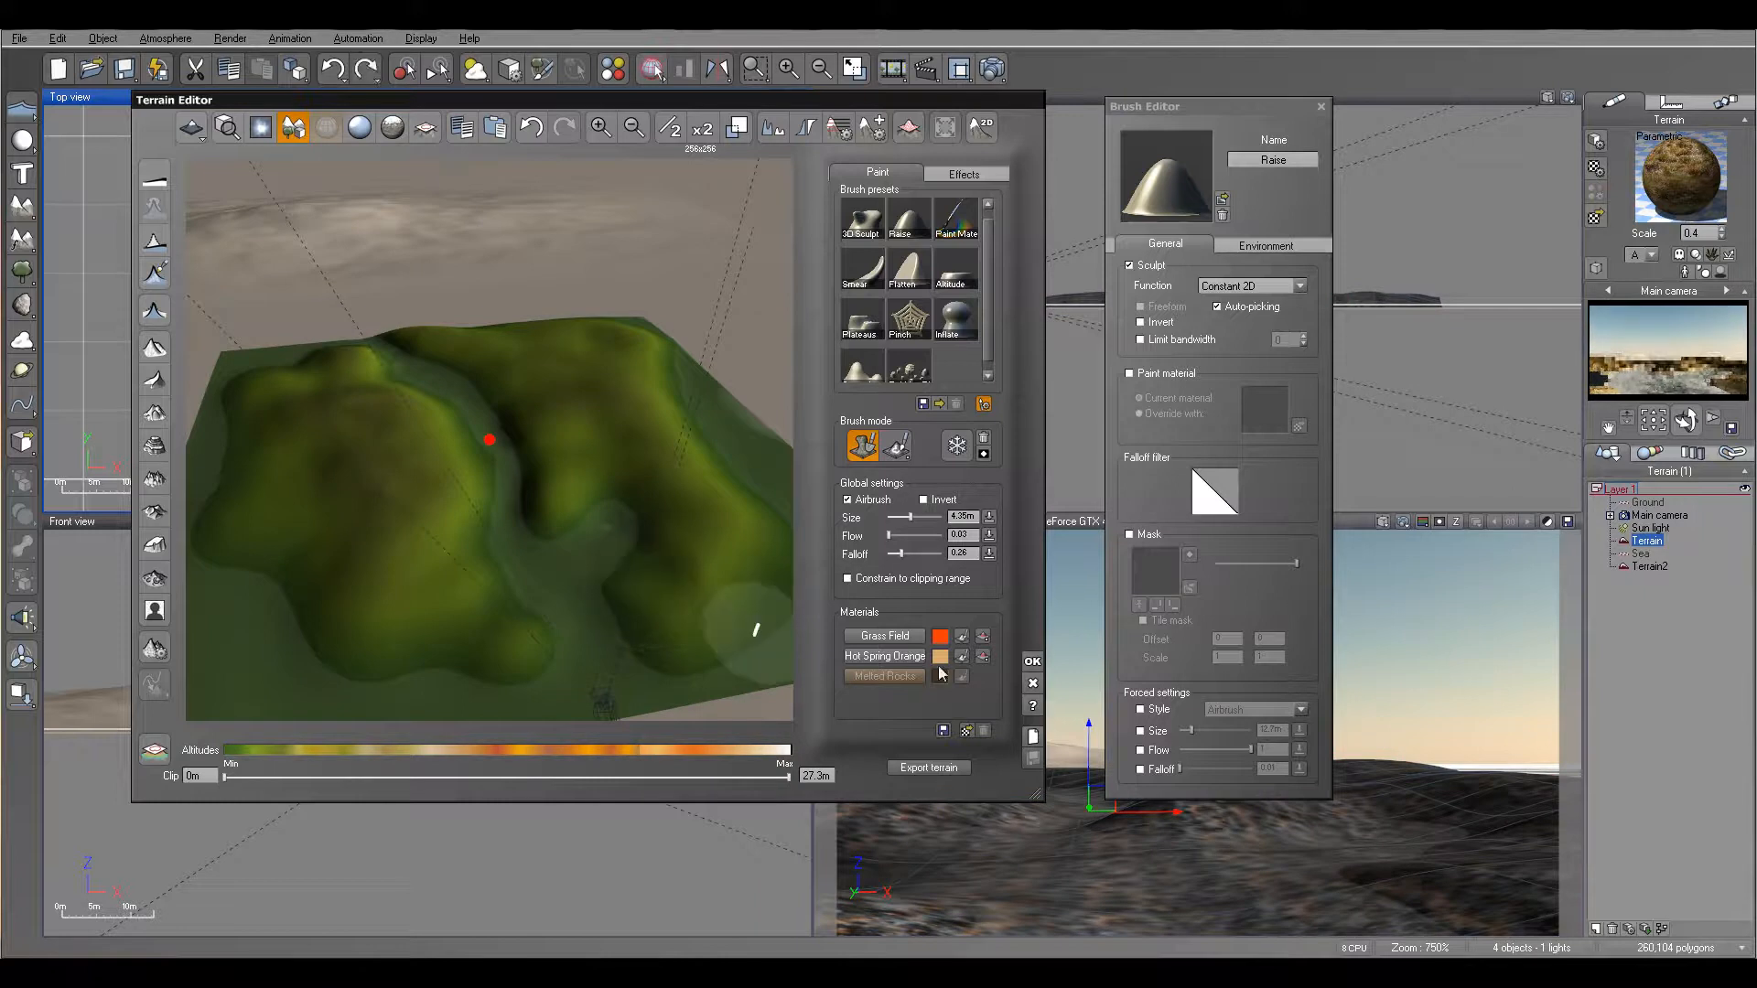
pyautogui.click(1028, 662)
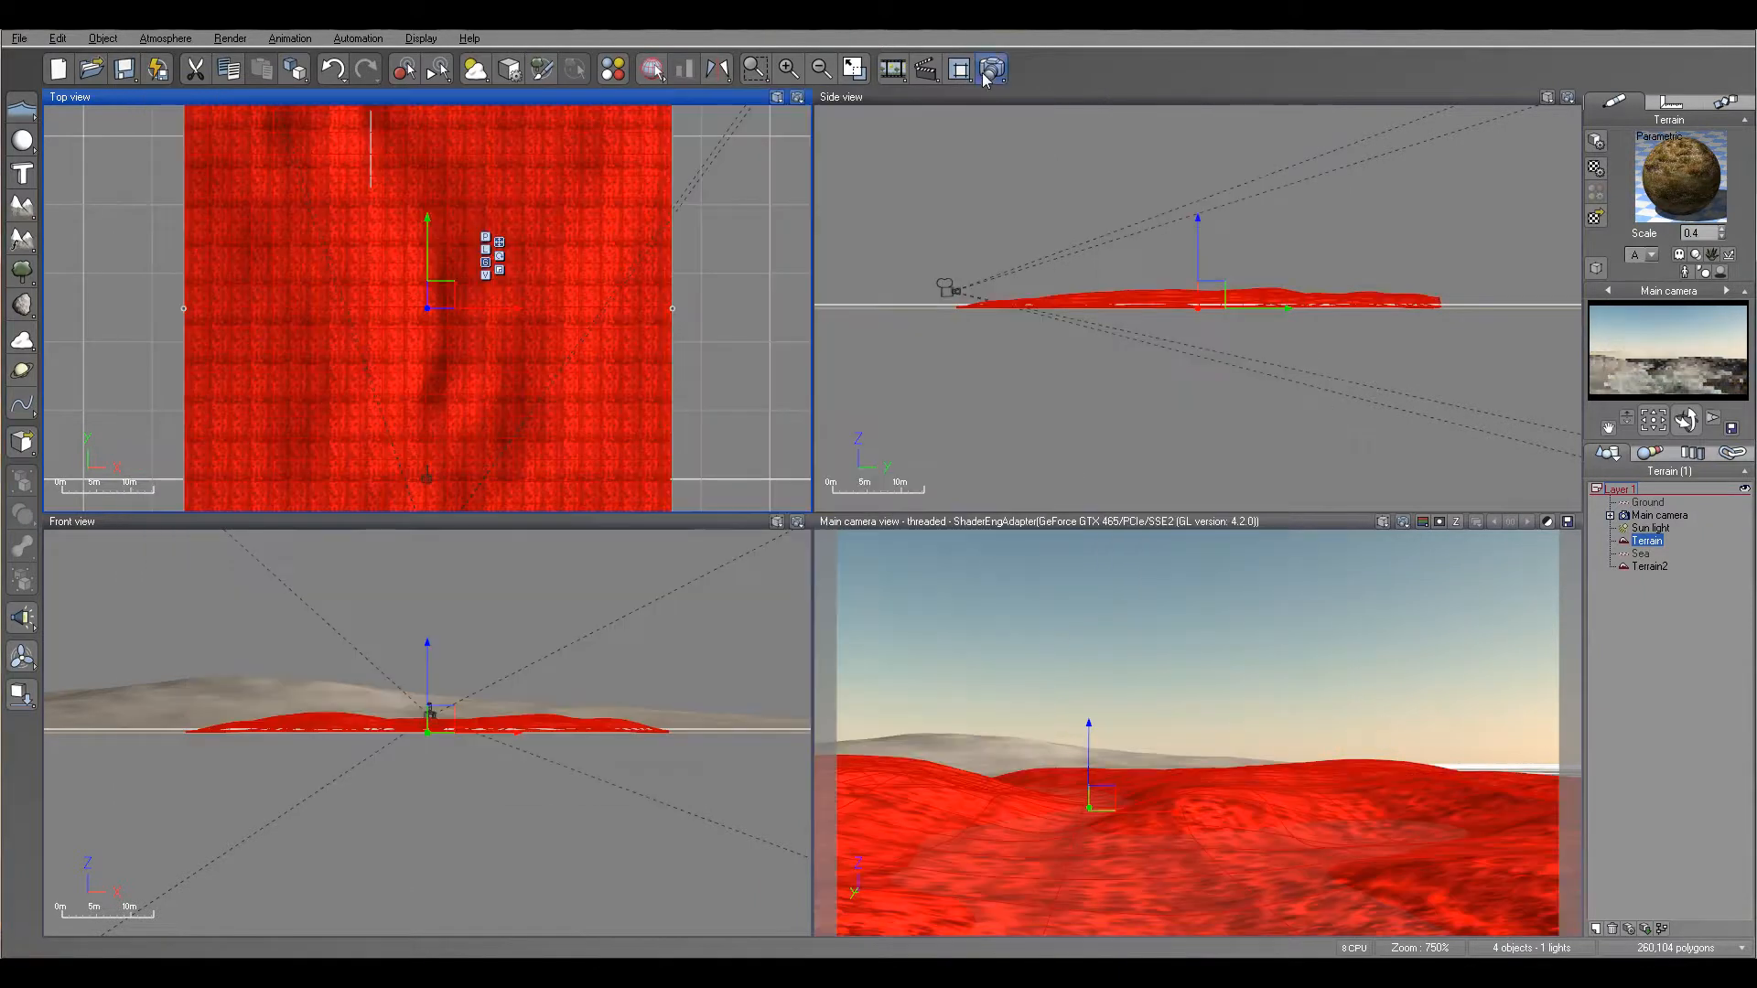
# Step: Render the scene to check the reshaped terrain with water, and close the render display
pyautogui.click(992, 68)
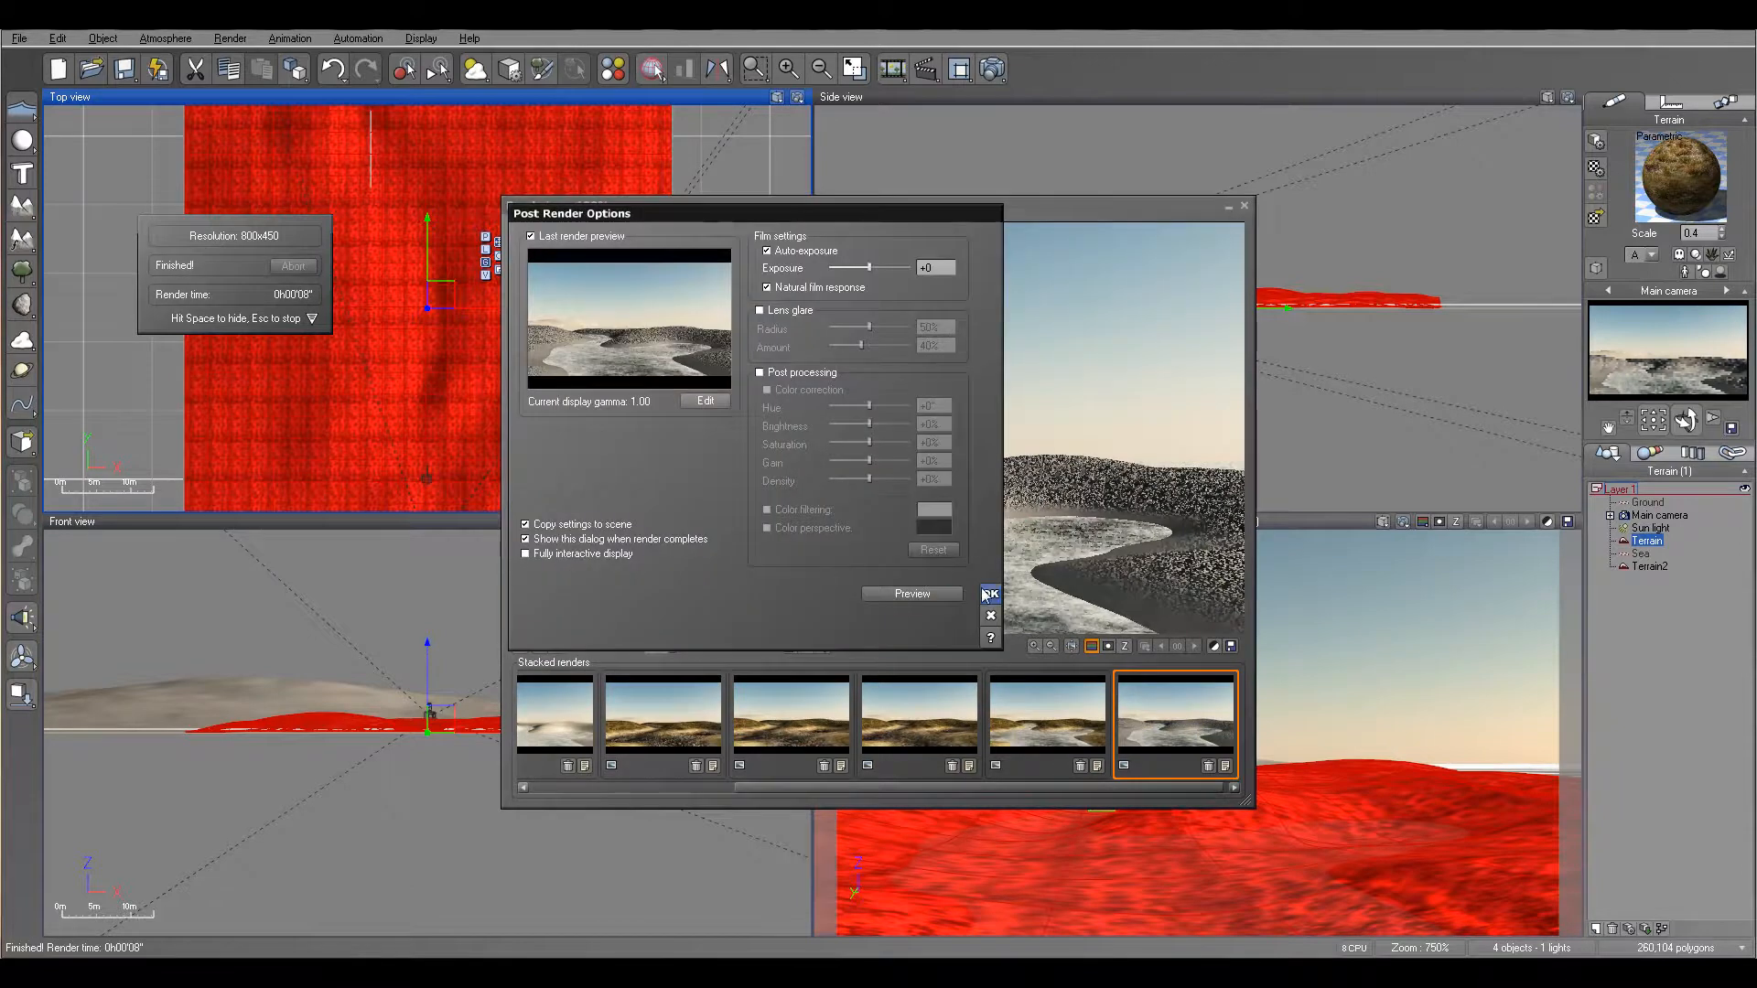
pyautogui.click(990, 594)
pyautogui.click(1245, 206)
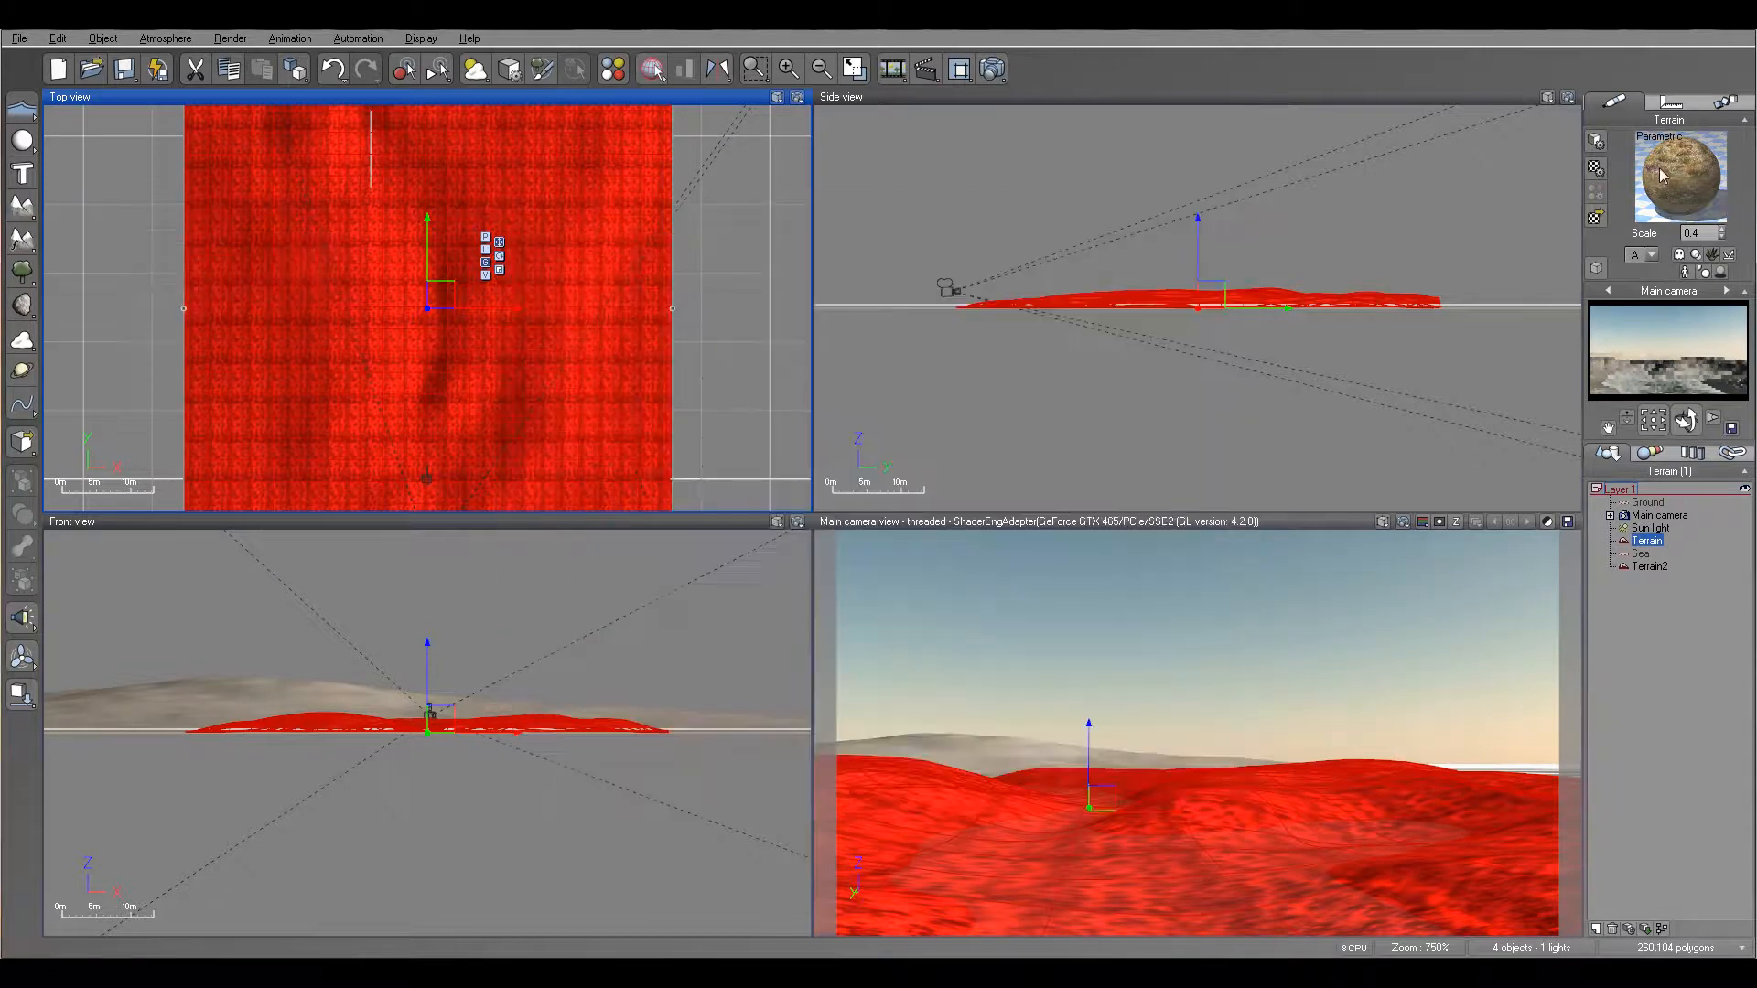
# Step: Open the terrain's material and compare the colour settings of the Grass Field, Hot Spring Orange Covering and Melted Rocks layers
pyautogui.doubleClick(1683, 172)
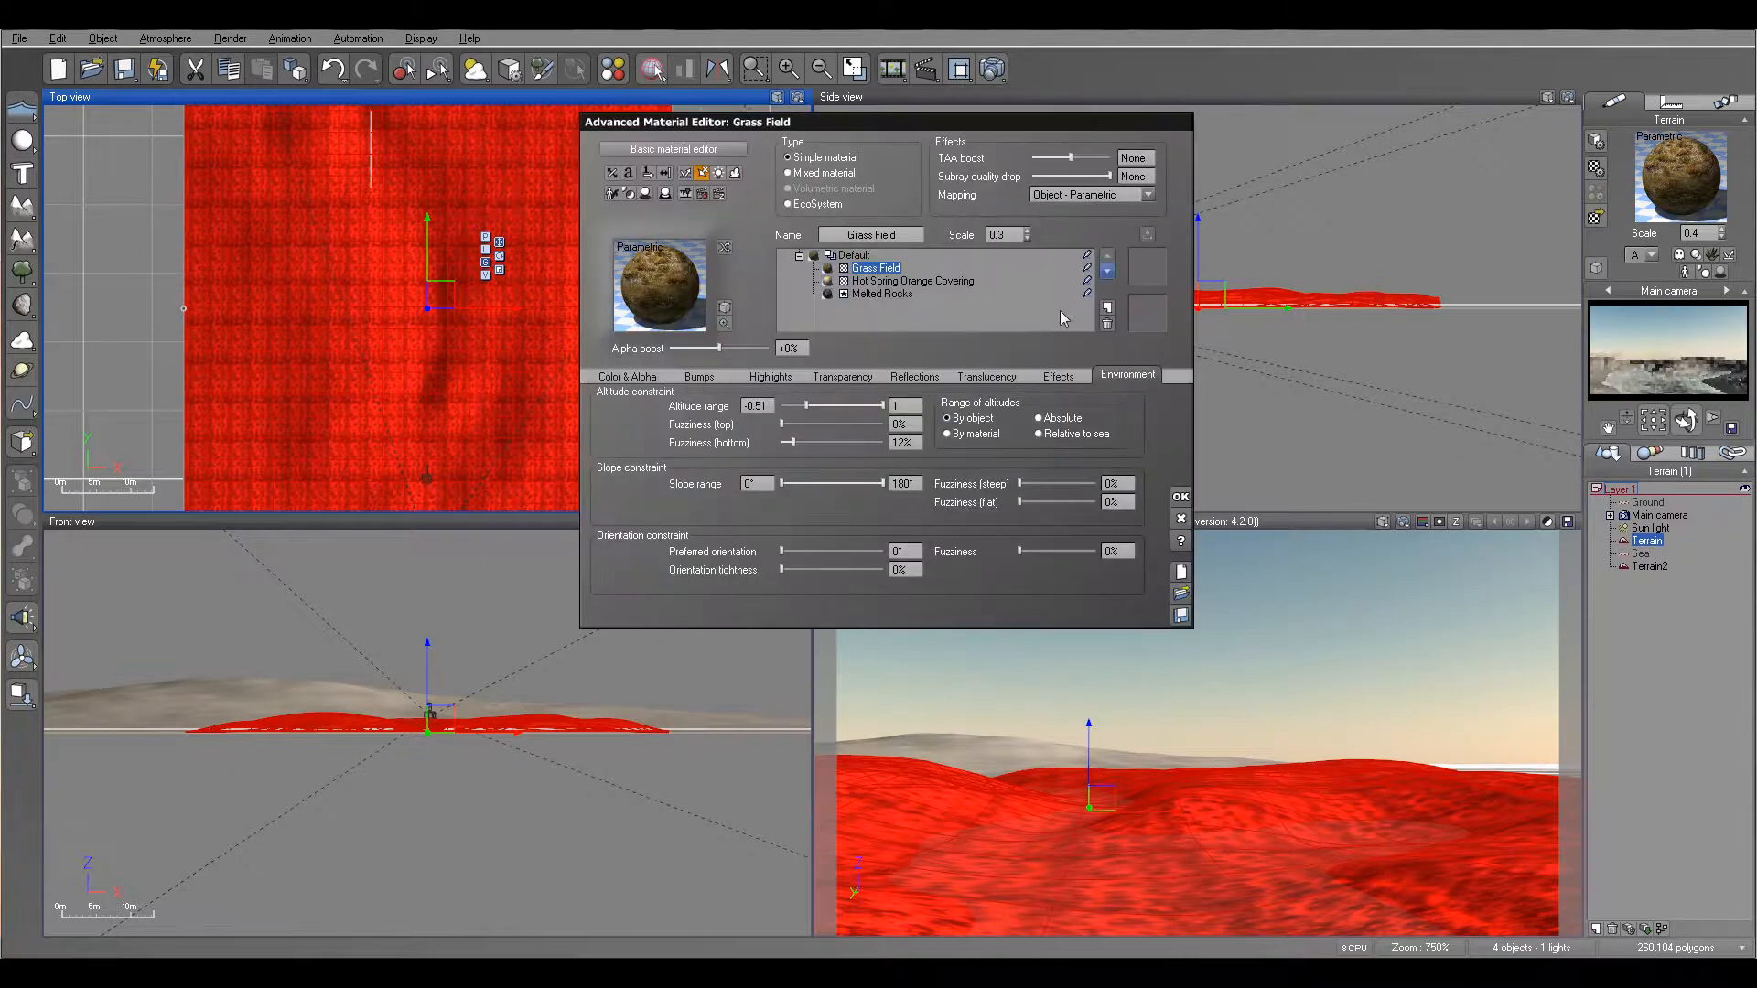
pyautogui.click(894, 282)
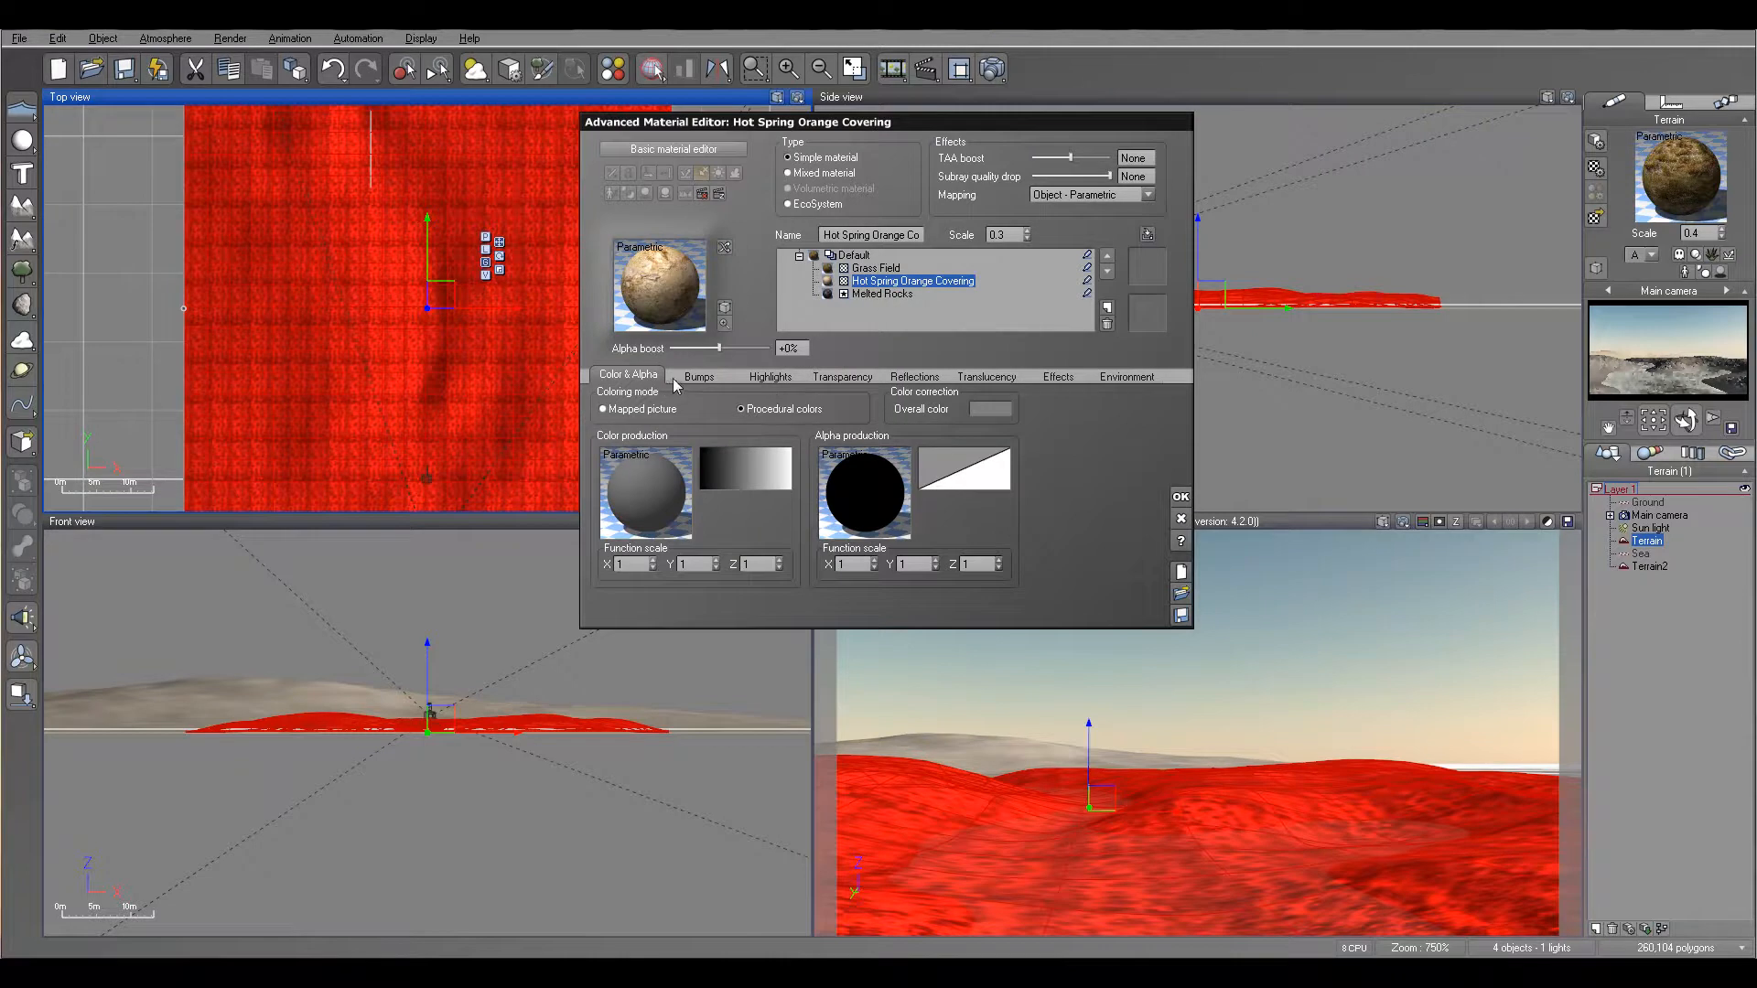
pyautogui.click(673, 378)
pyautogui.click(632, 378)
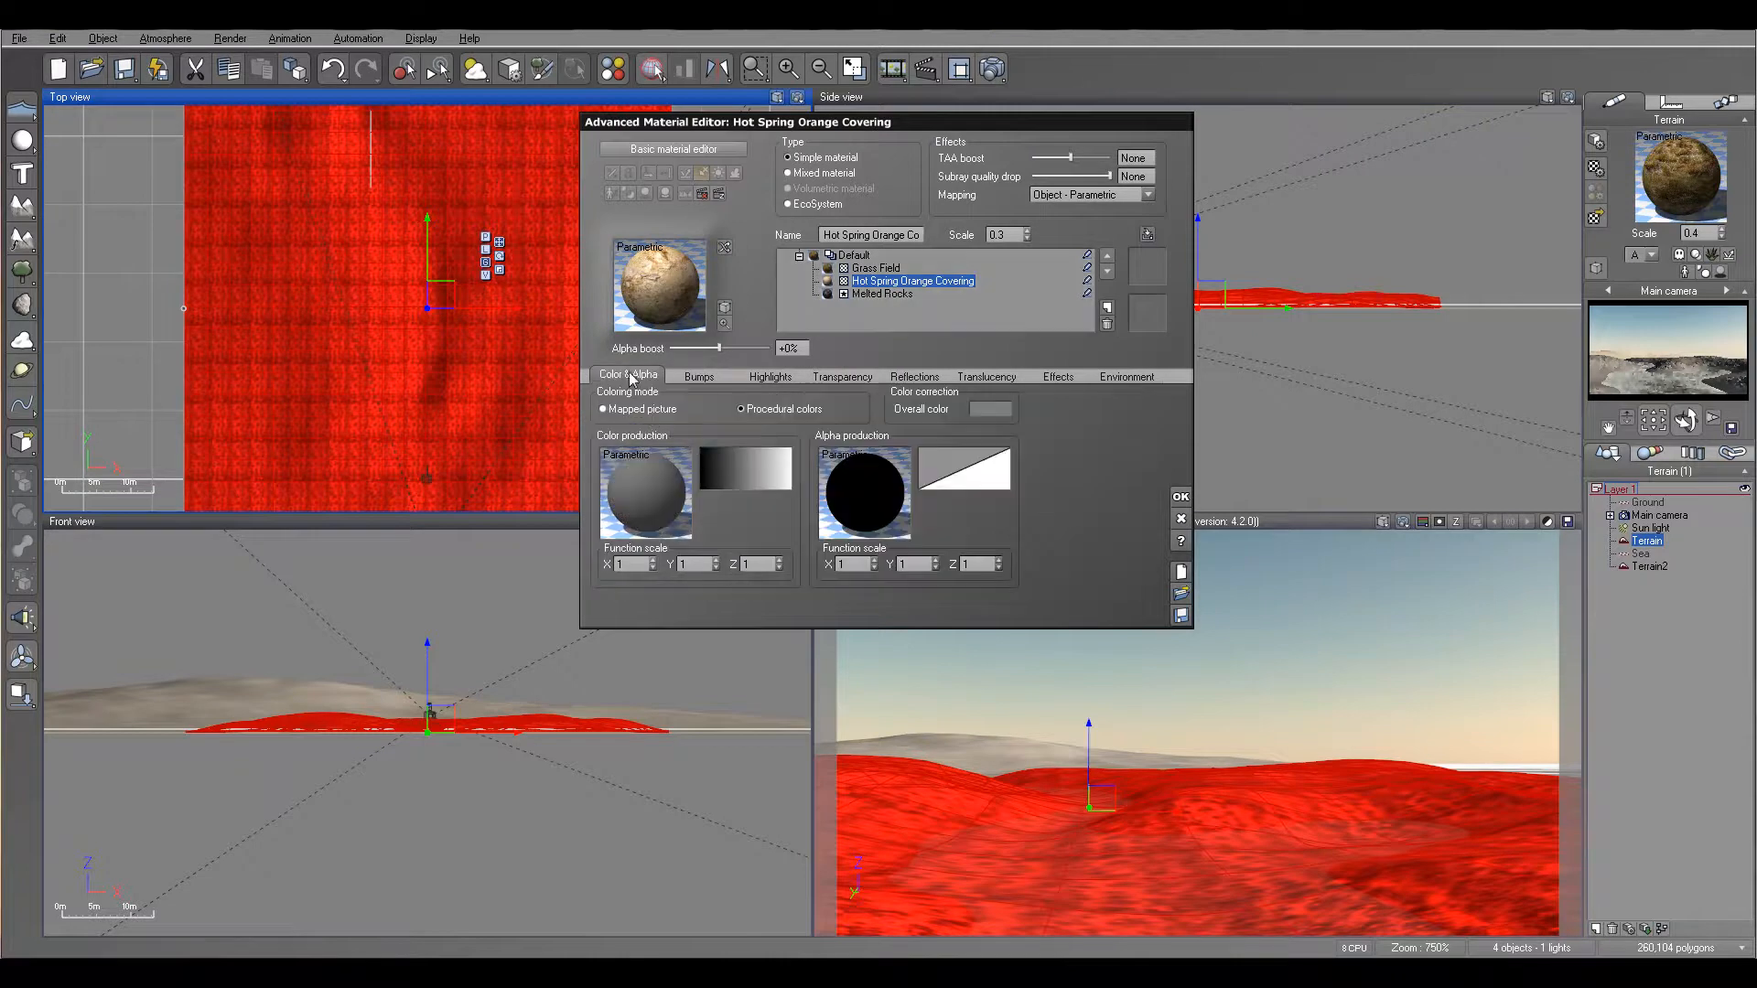
pyautogui.click(909, 293)
pyautogui.click(876, 268)
pyautogui.click(889, 282)
pyautogui.click(881, 297)
pyautogui.click(889, 270)
pyautogui.click(884, 282)
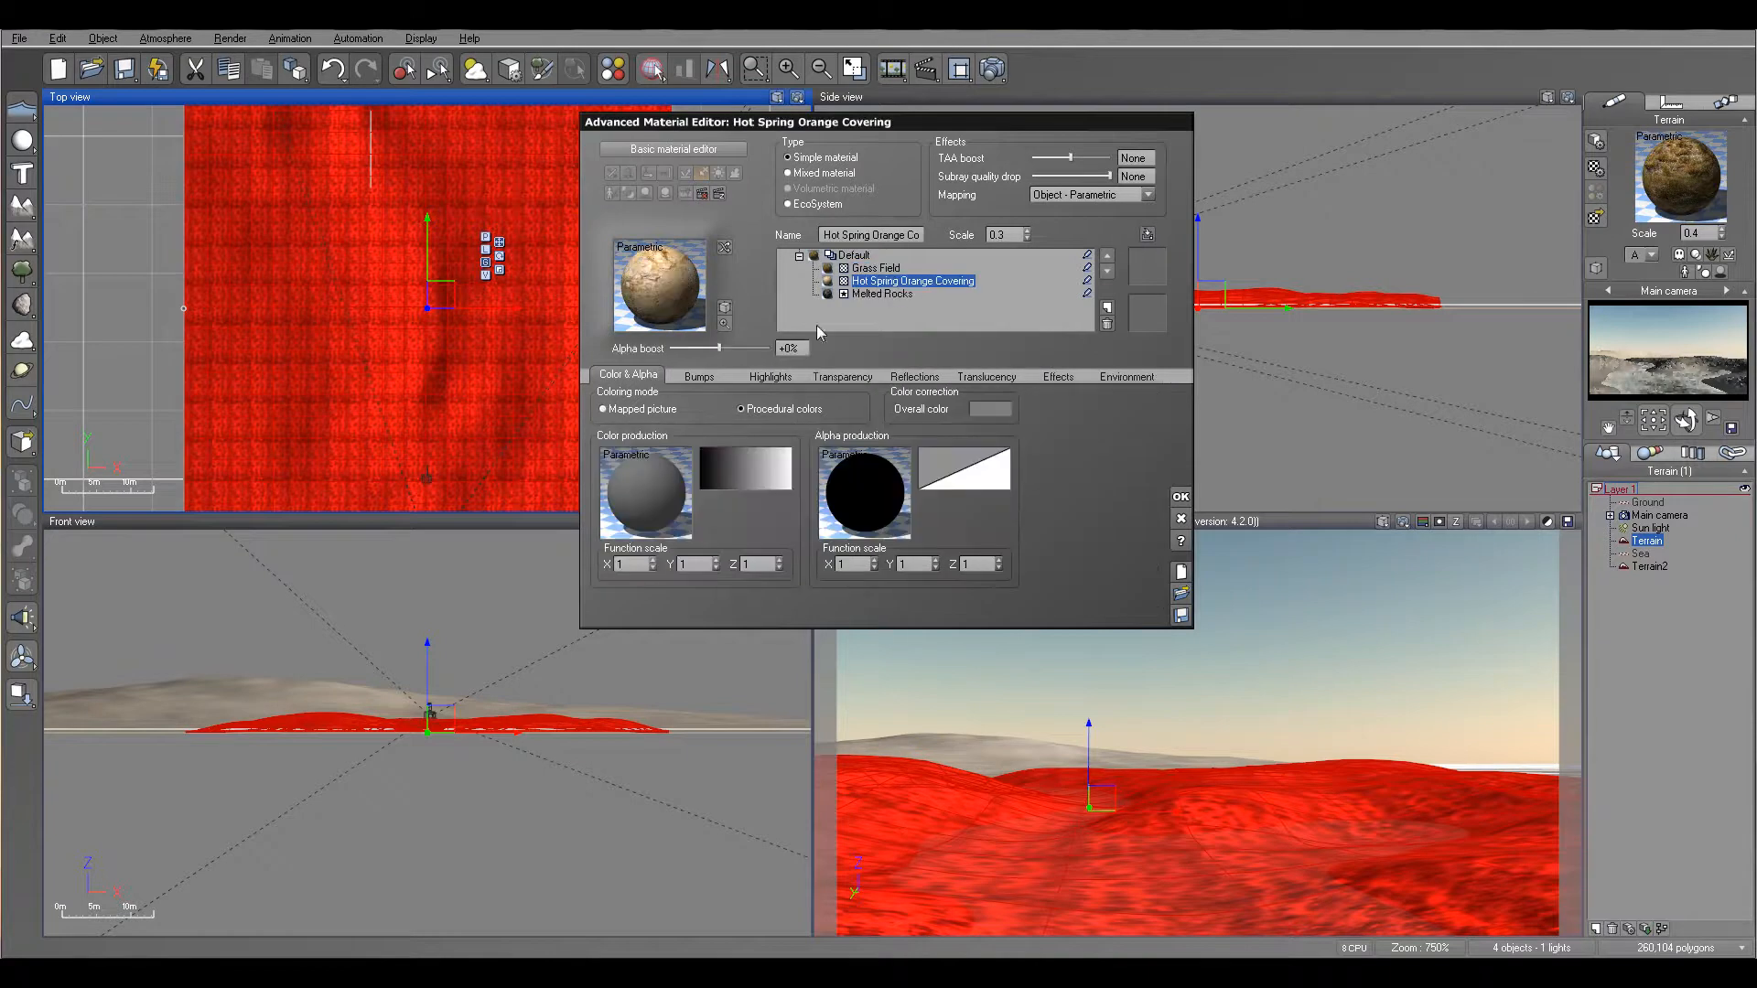
# Step: Reload the Hot Spring Orange Covering material into its layer, replacing the alpha information, and set its alpha boost to 0%
pyautogui.click(651, 294)
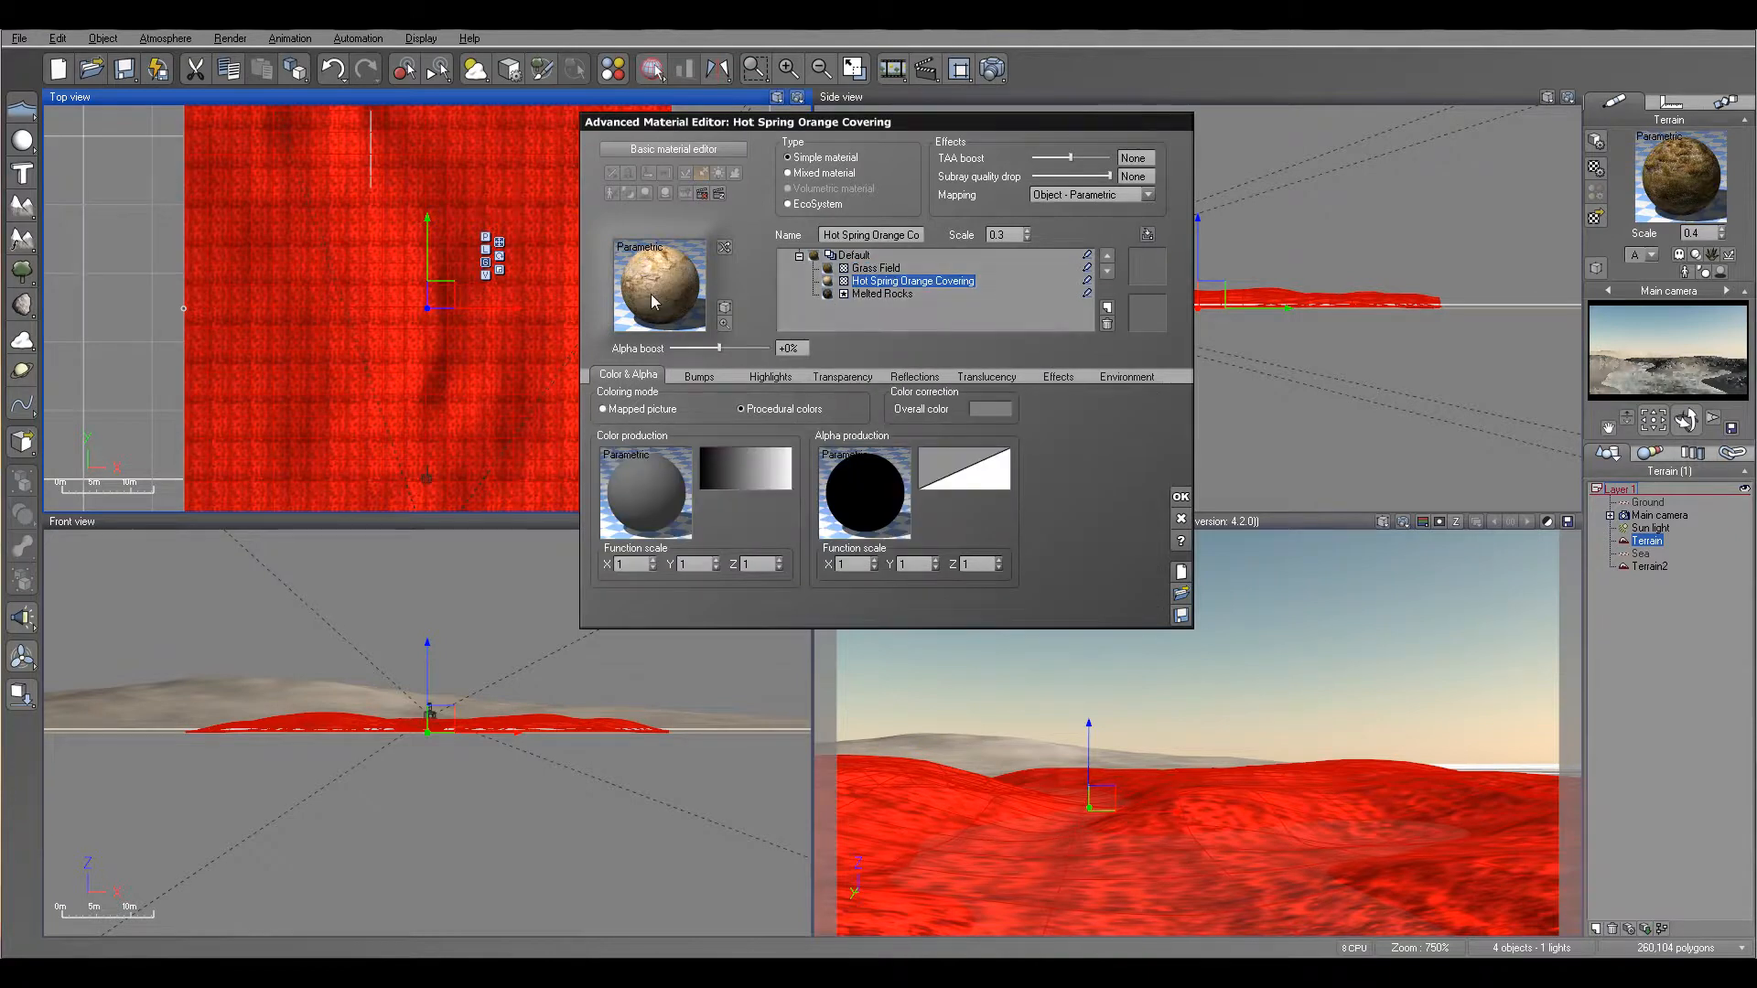
pyautogui.click(976, 533)
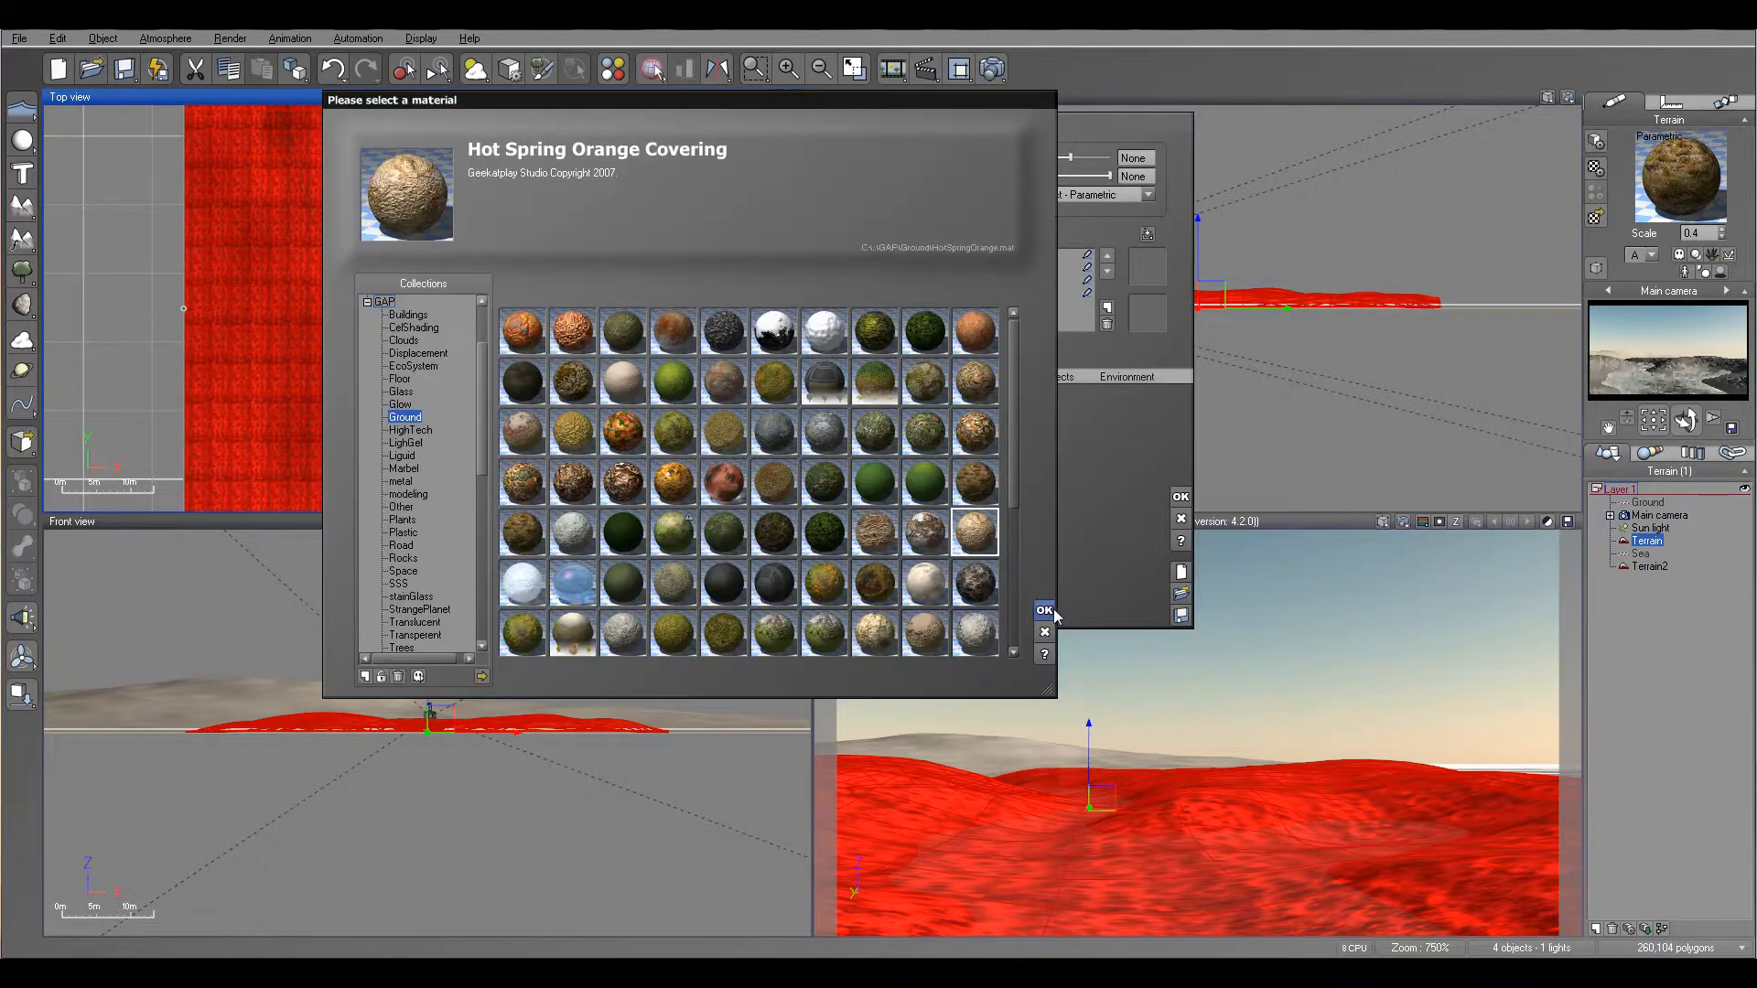
pyautogui.click(1045, 610)
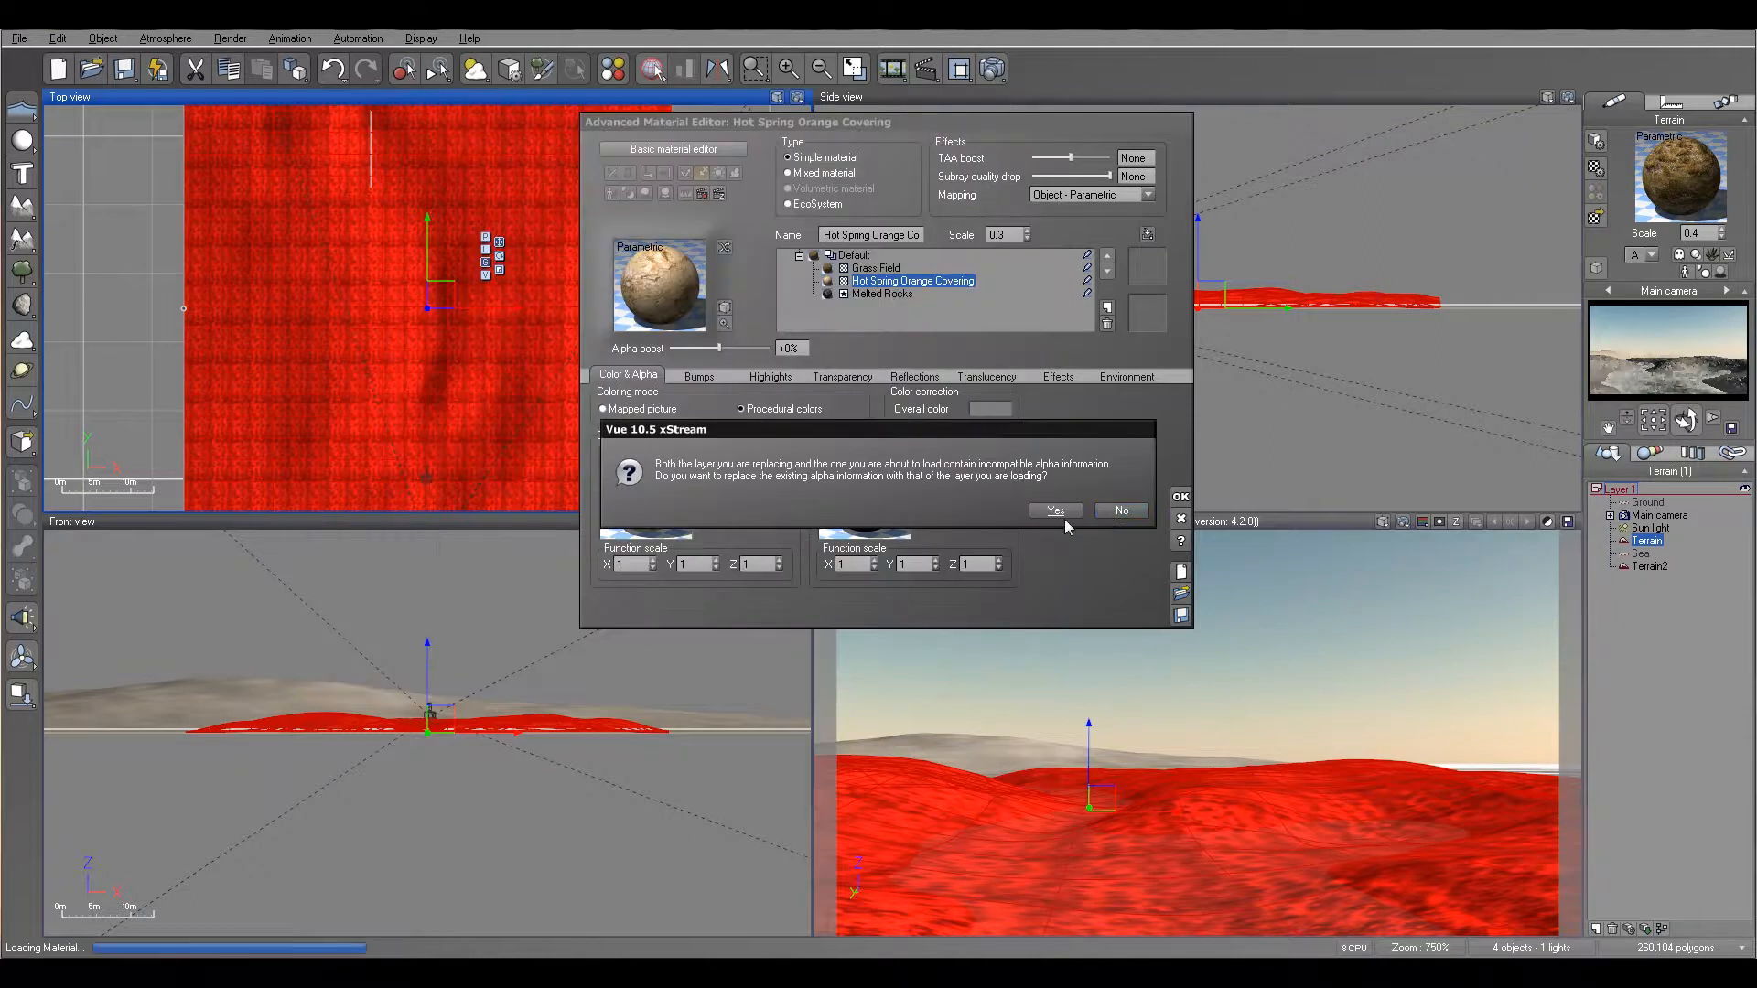
pyautogui.click(1061, 514)
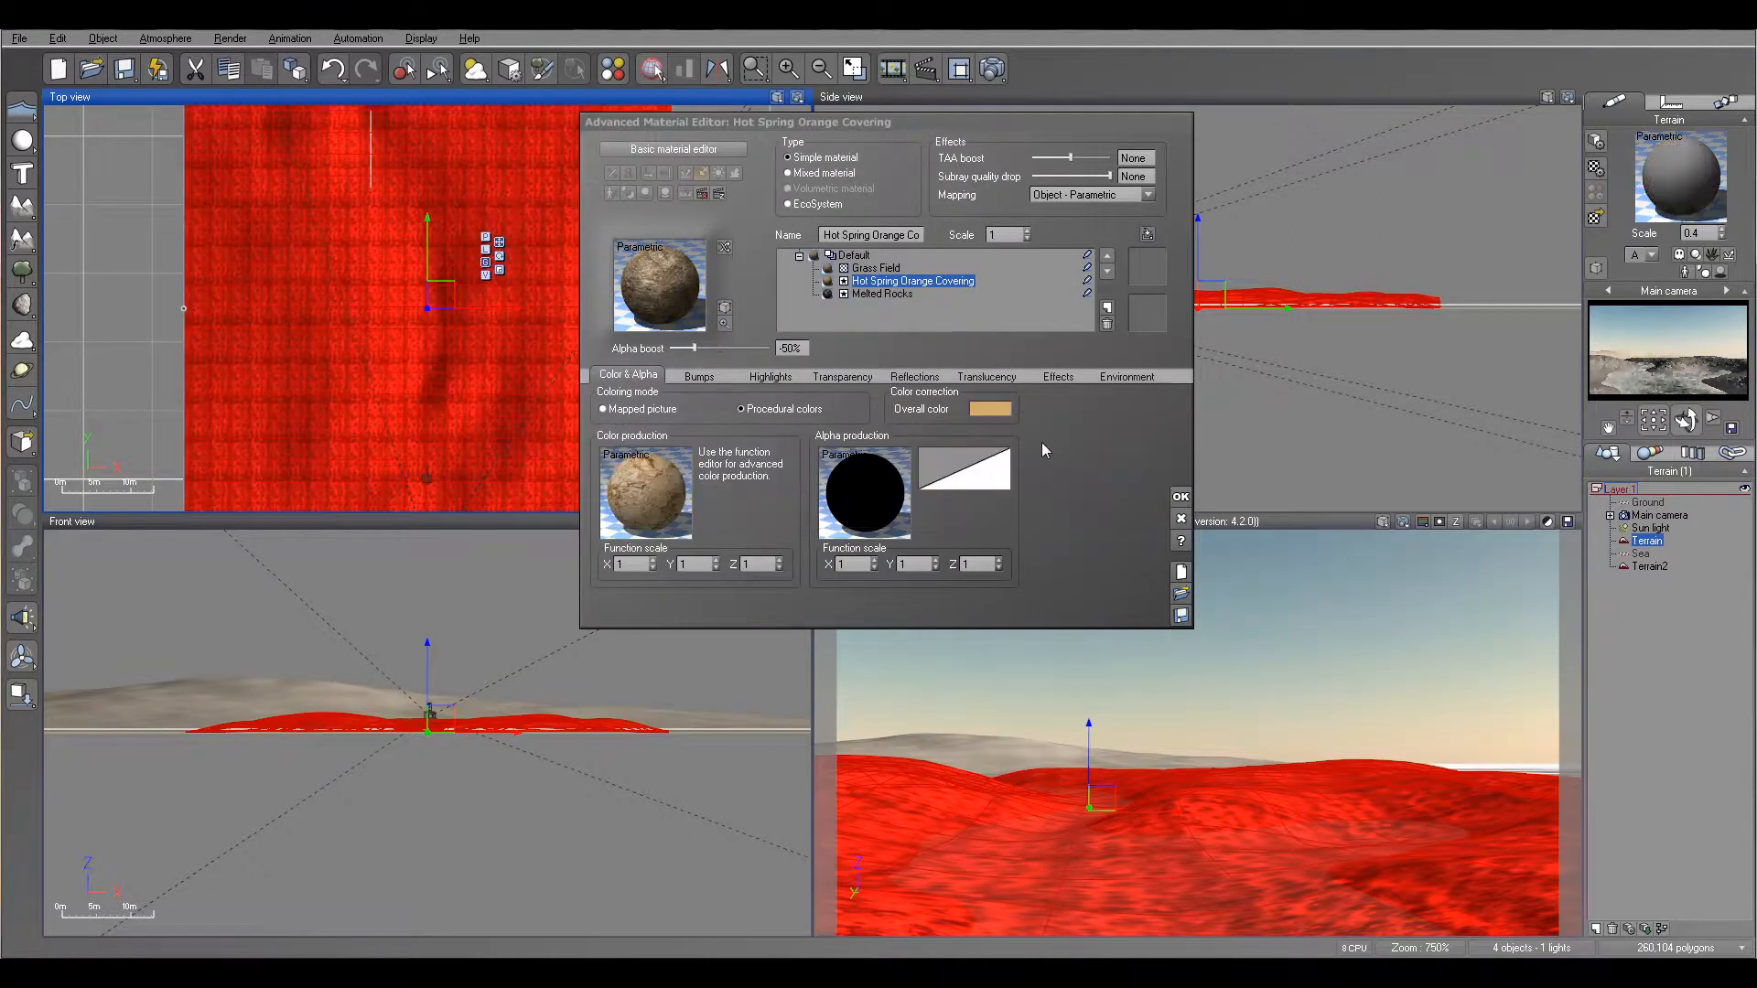
pyautogui.click(792, 347)
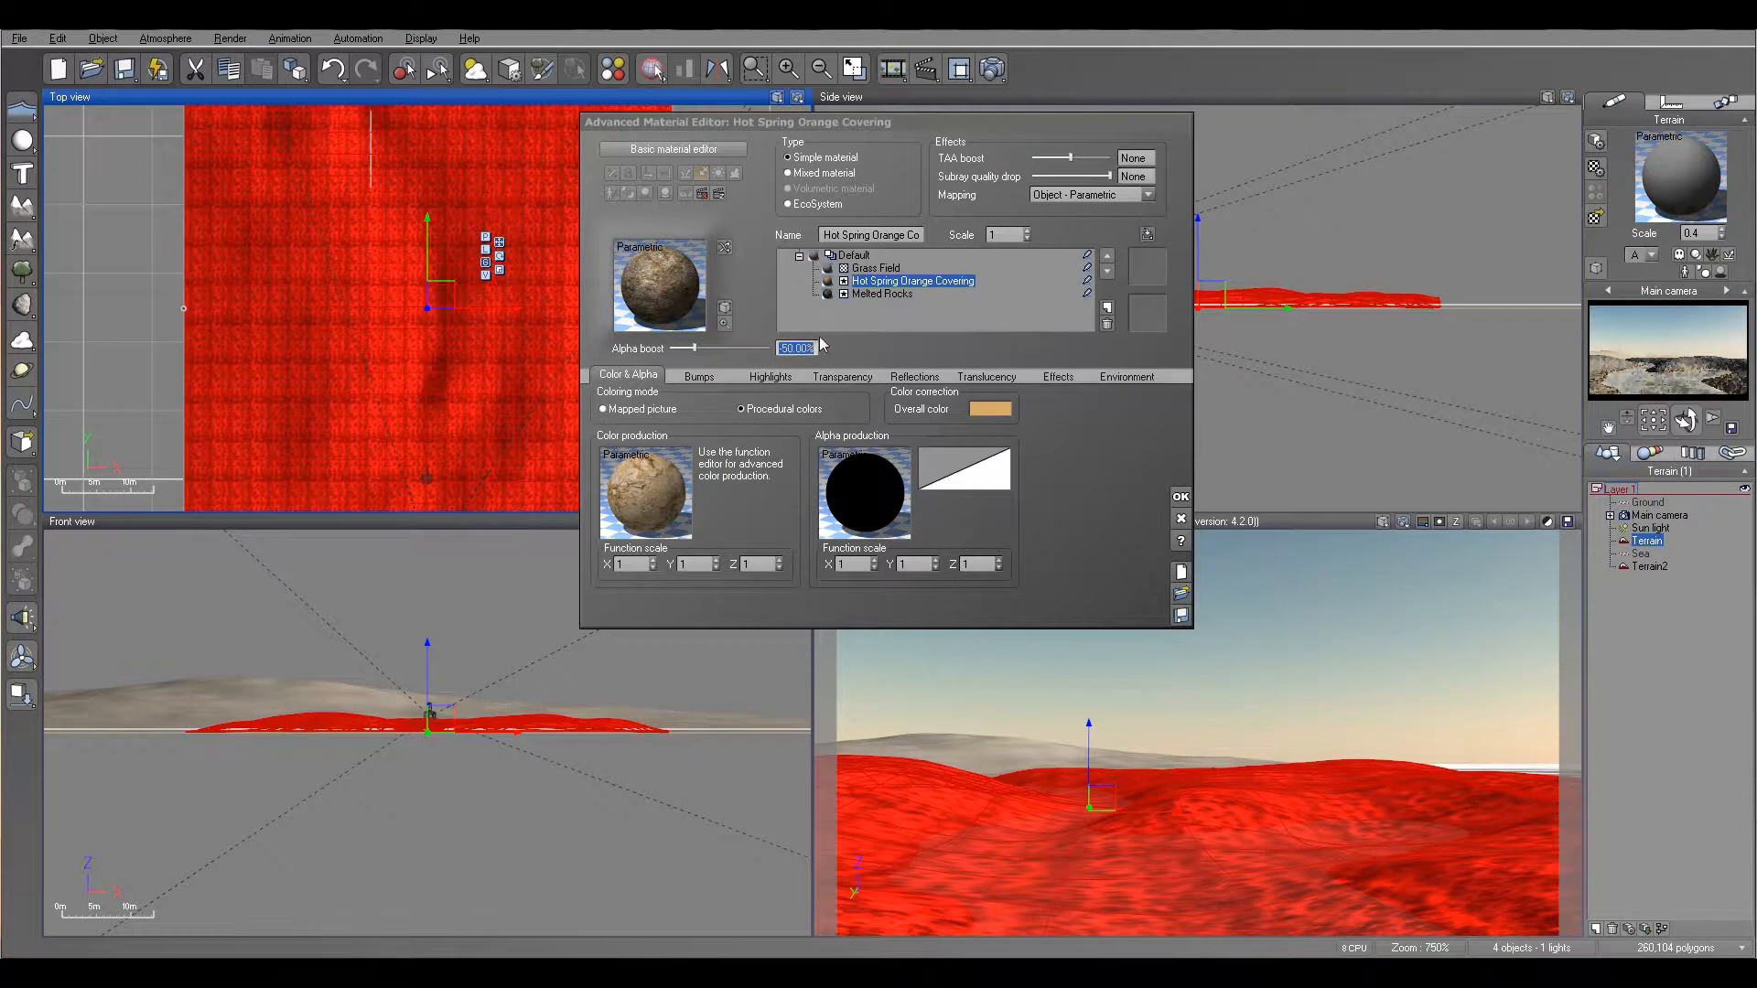
pyautogui.write('0')
pyautogui.press('Return')
# Step: Limit the Hot Spring Orange Covering layer's altitude range from -0.28 upward, and hide the sea level object
pyautogui.click(1127, 374)
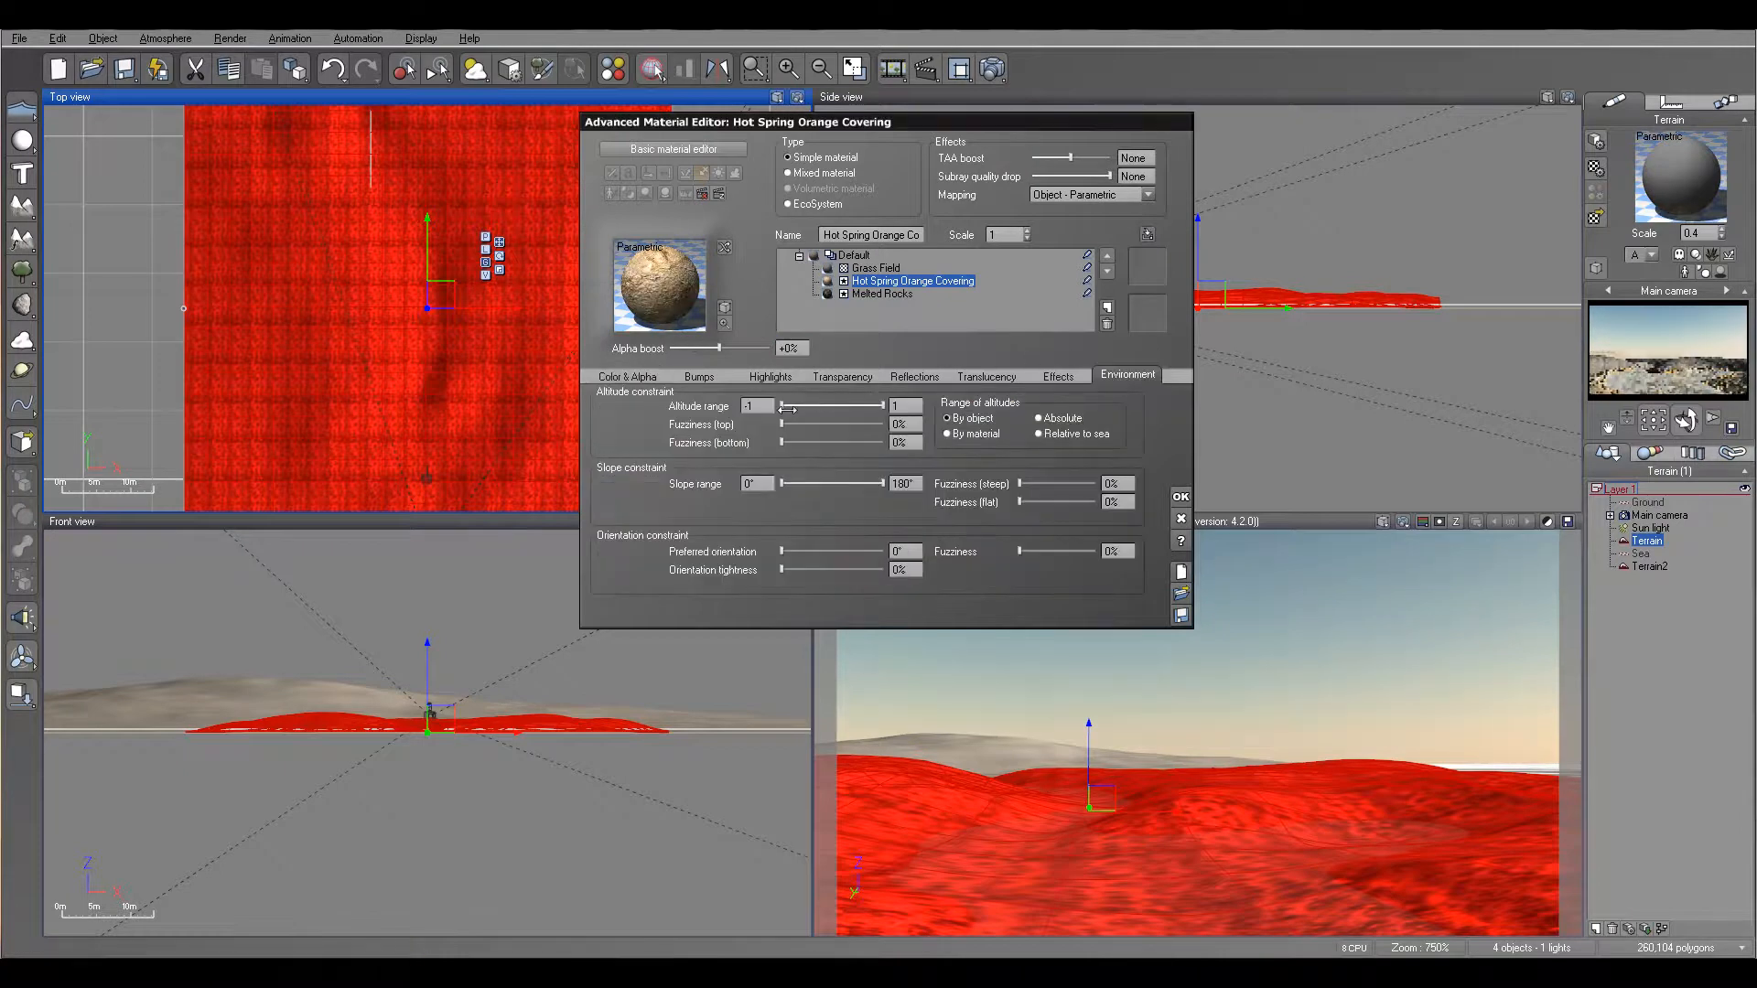
pyautogui.click(826, 411)
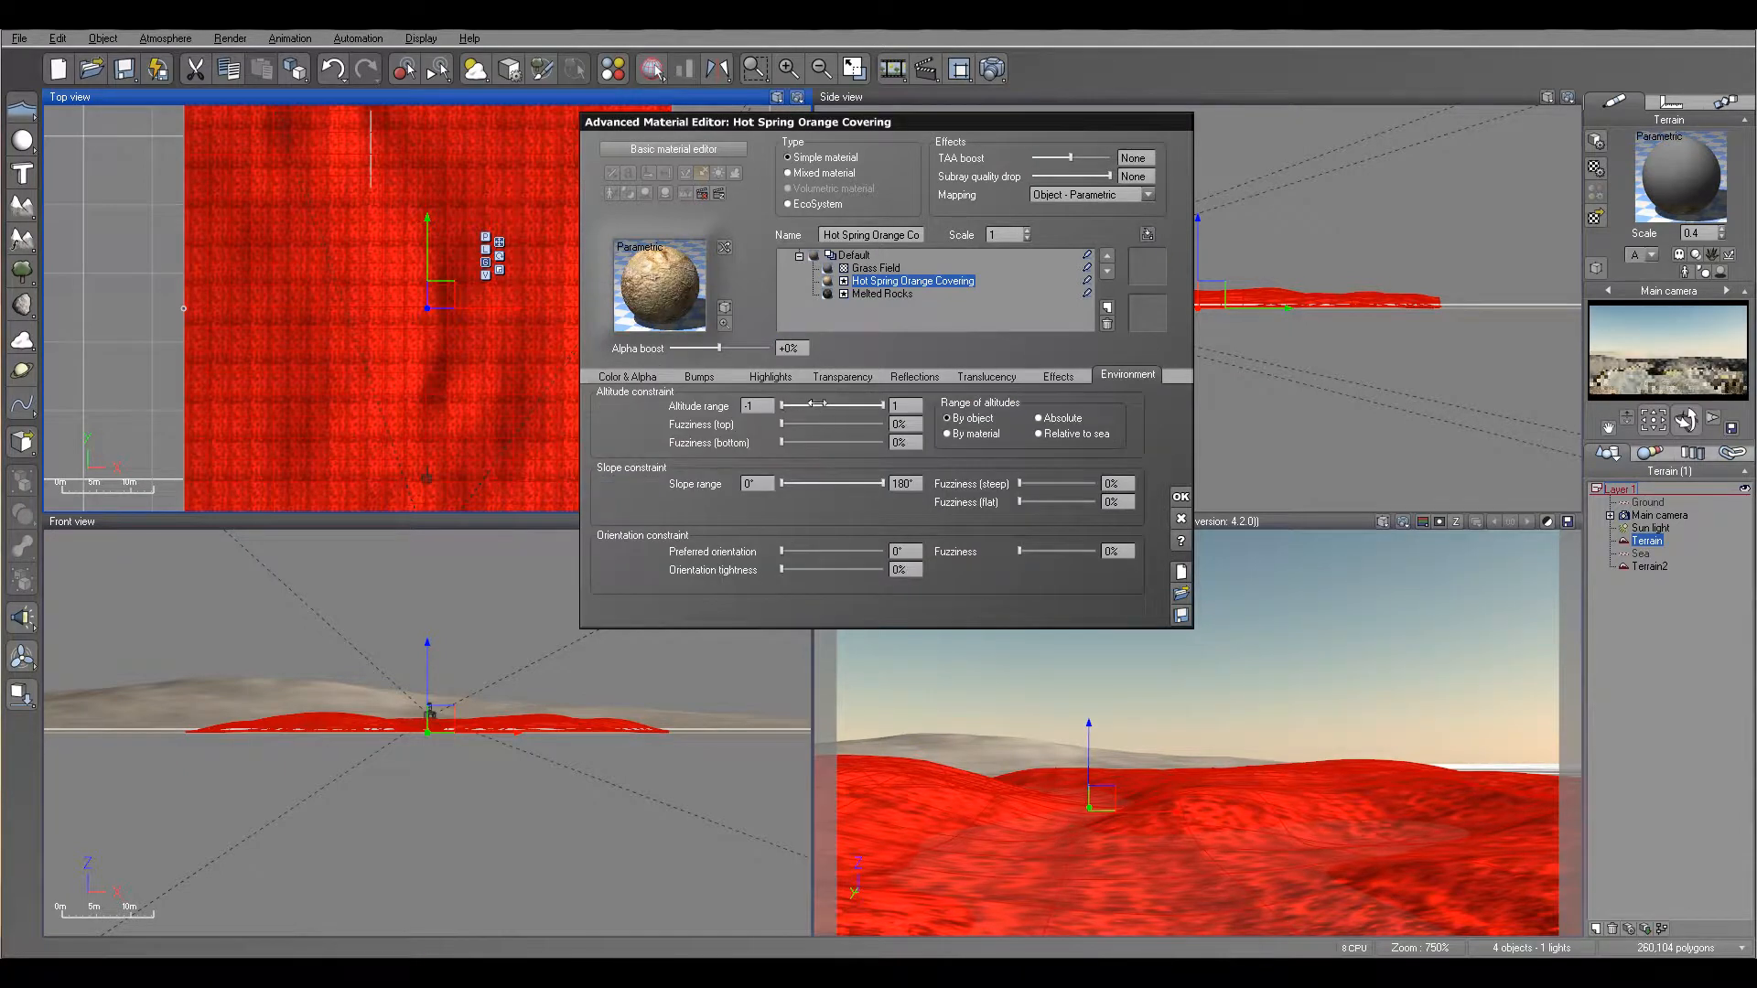
pyautogui.moveTo(825, 404); pyautogui.dragTo(820, 403)
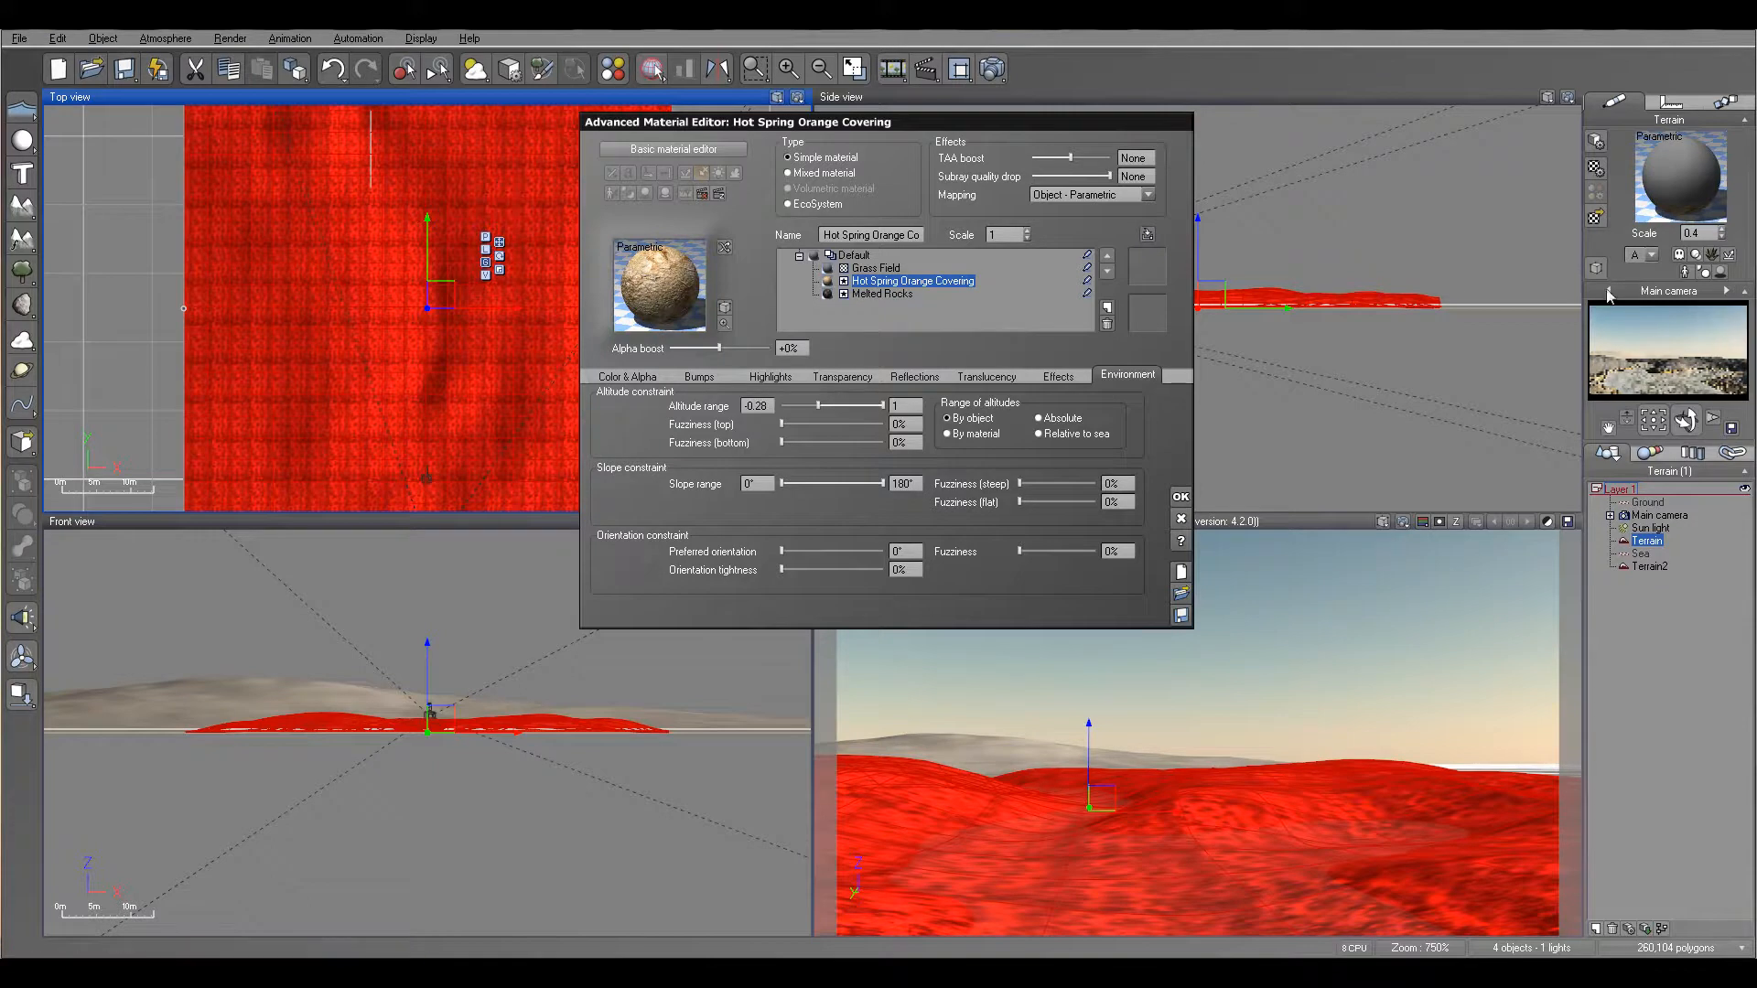
pyautogui.click(1623, 553)
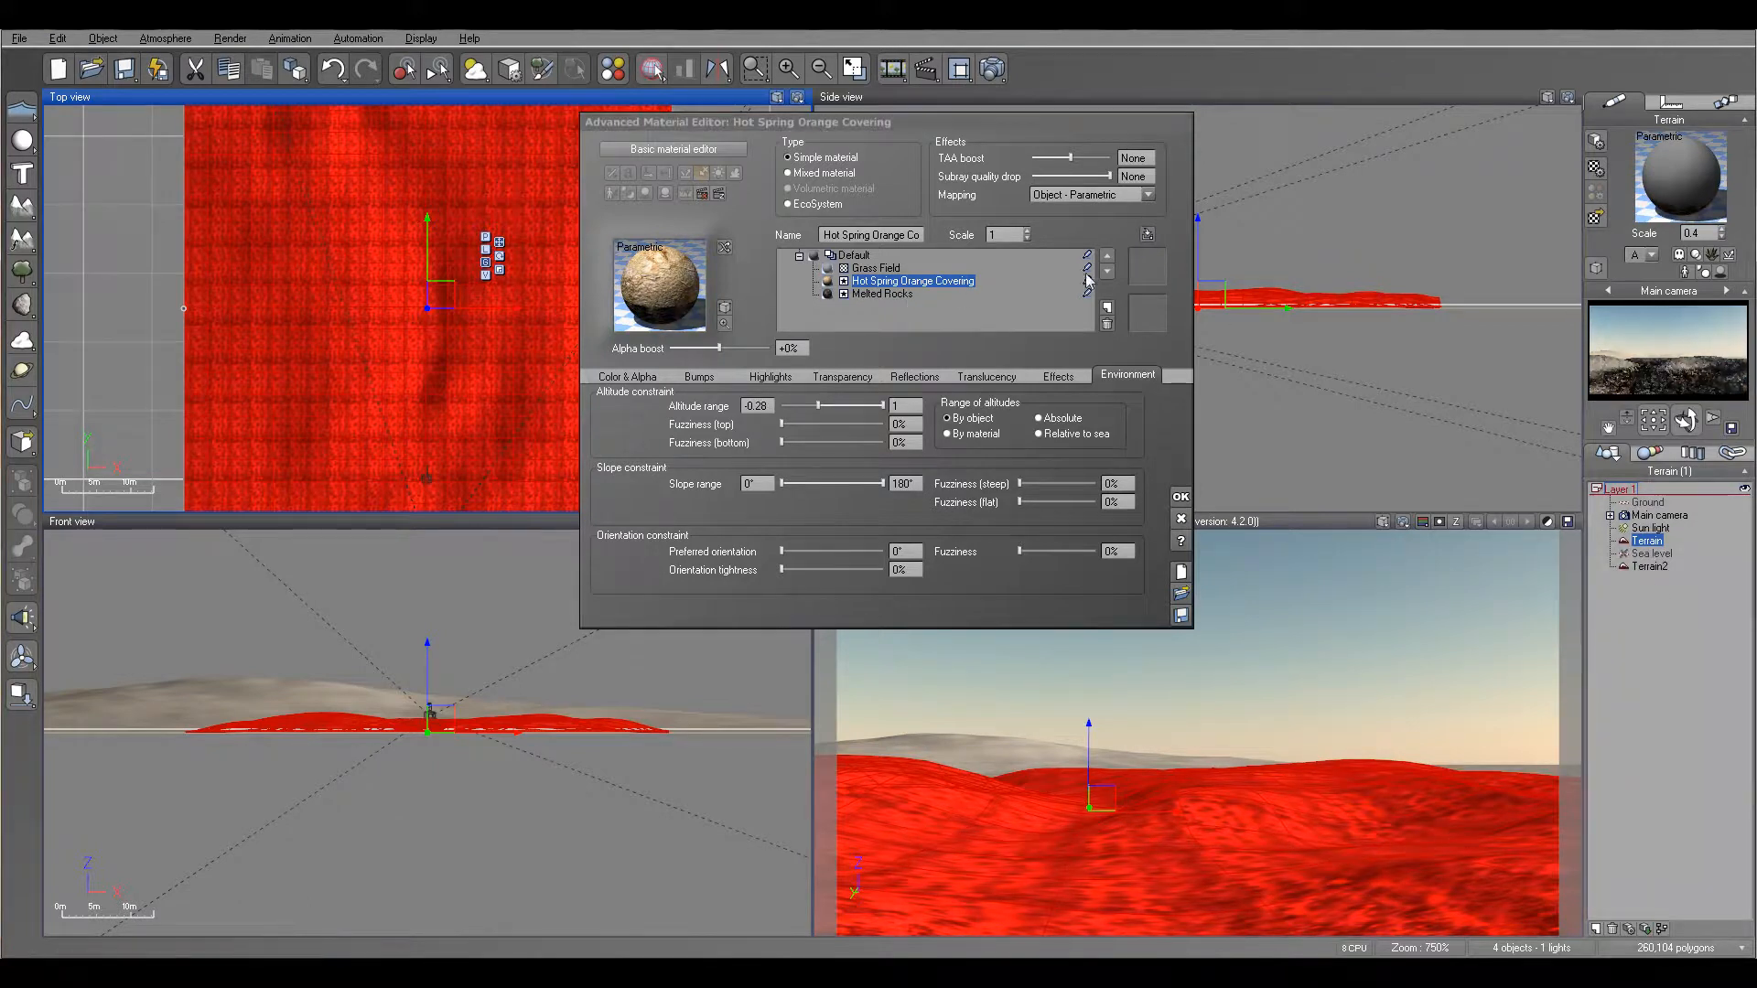
# Step: Reload the Grass Field layer's material, replacing the existing alpha information, and set its alpha boost to 0%
pyautogui.click(828, 269)
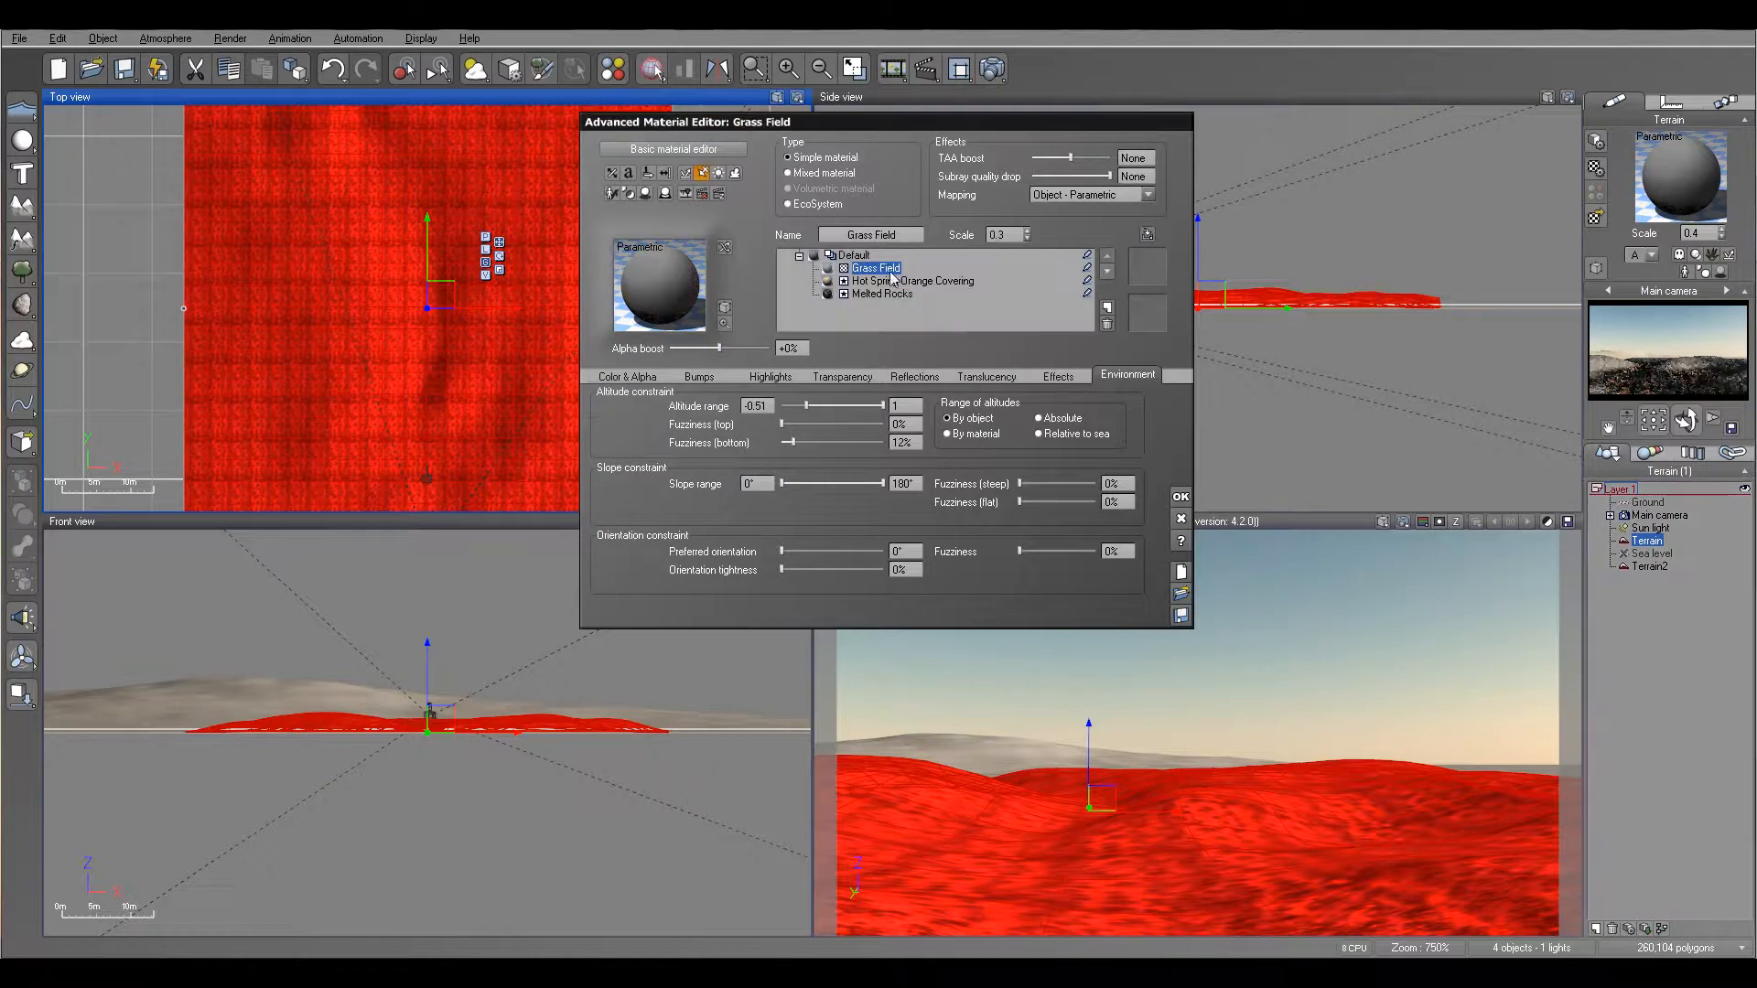
pyautogui.click(660, 277)
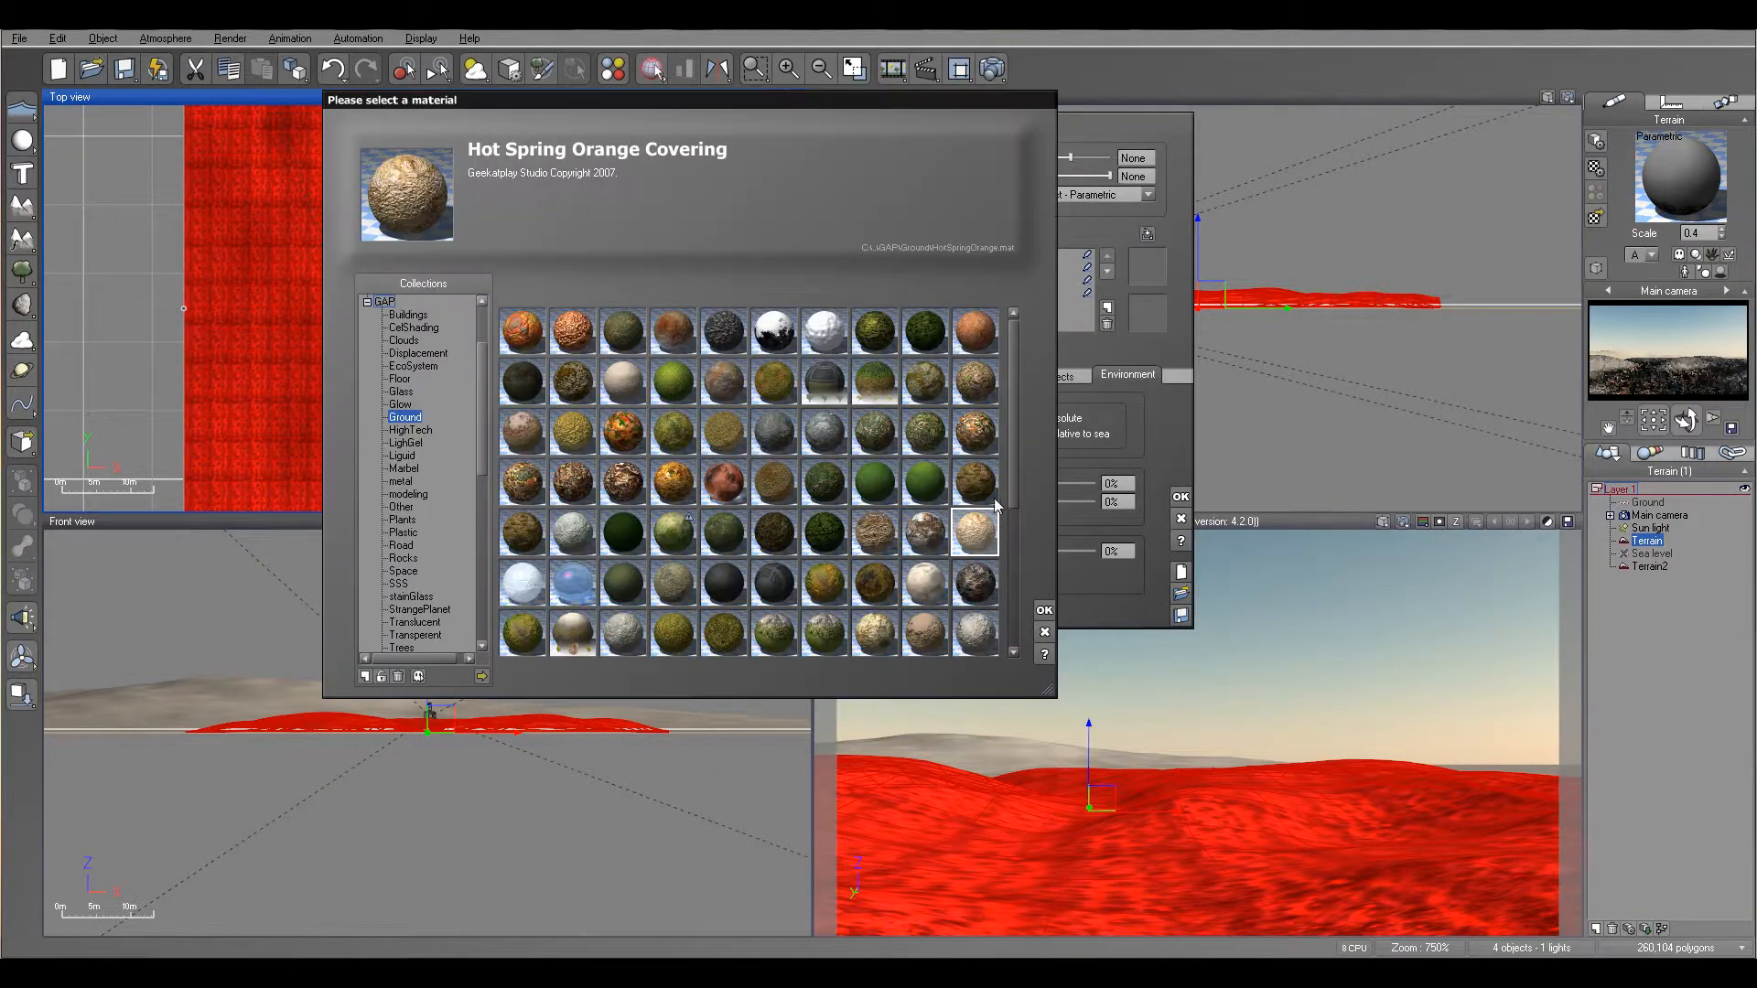
pyautogui.click(1044, 612)
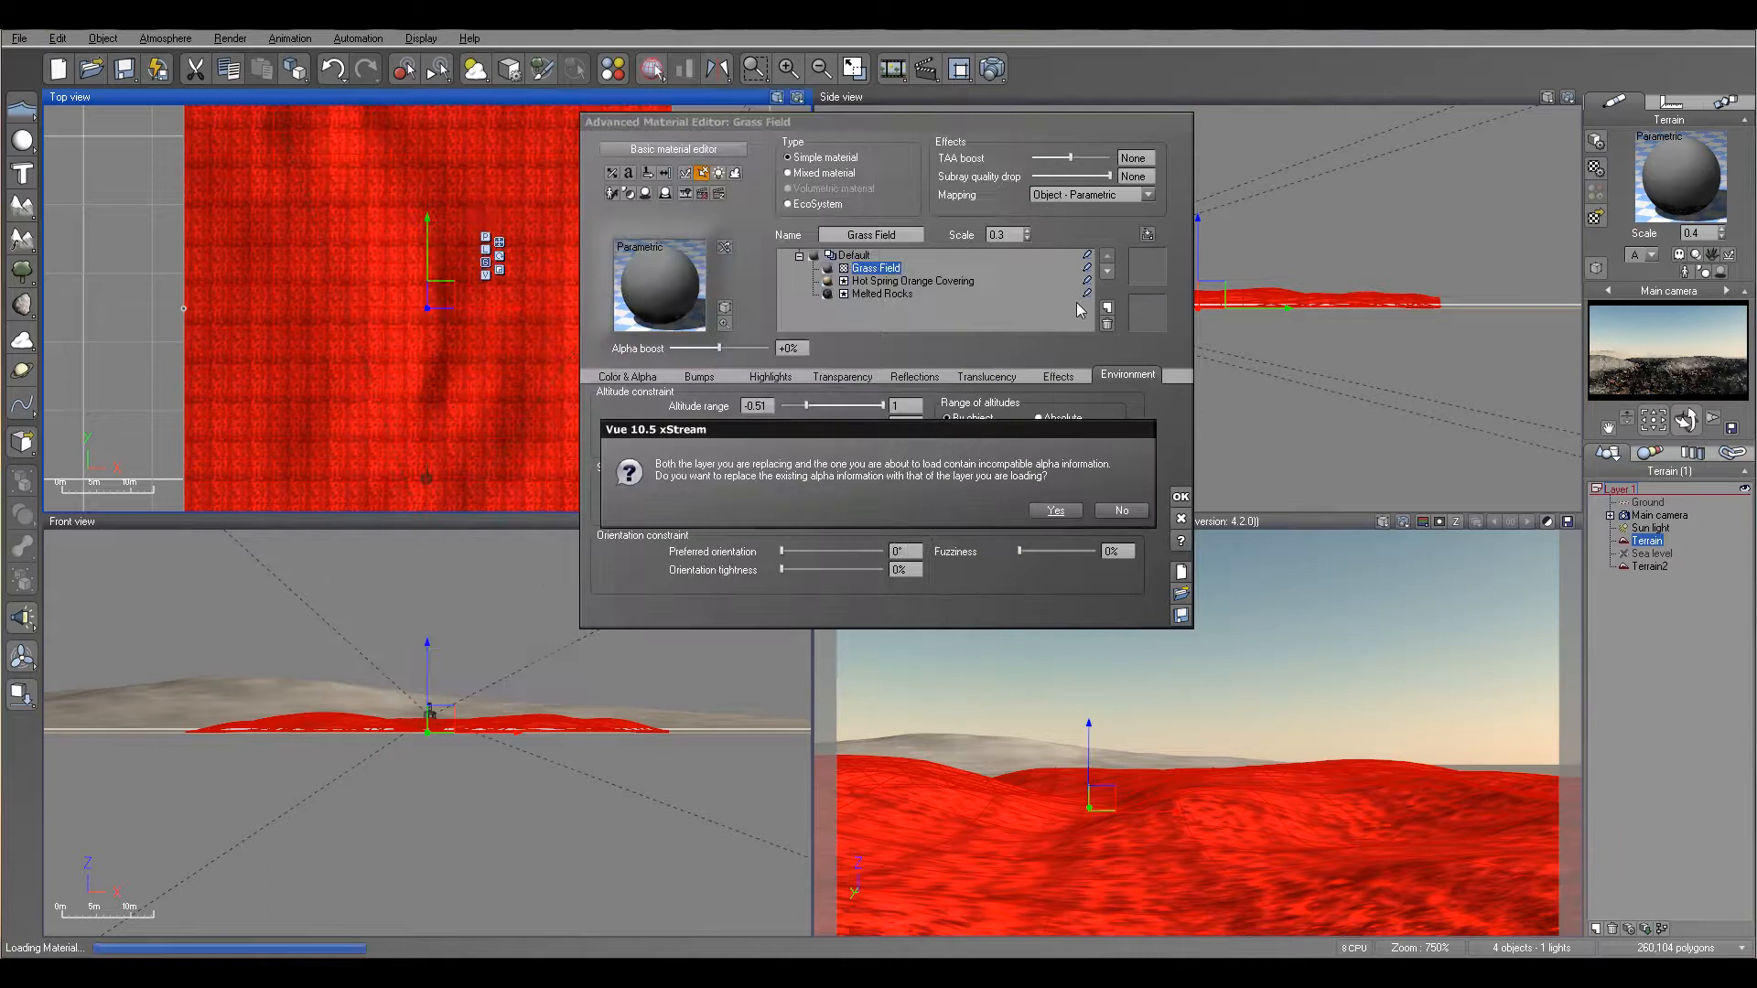
pyautogui.click(1059, 509)
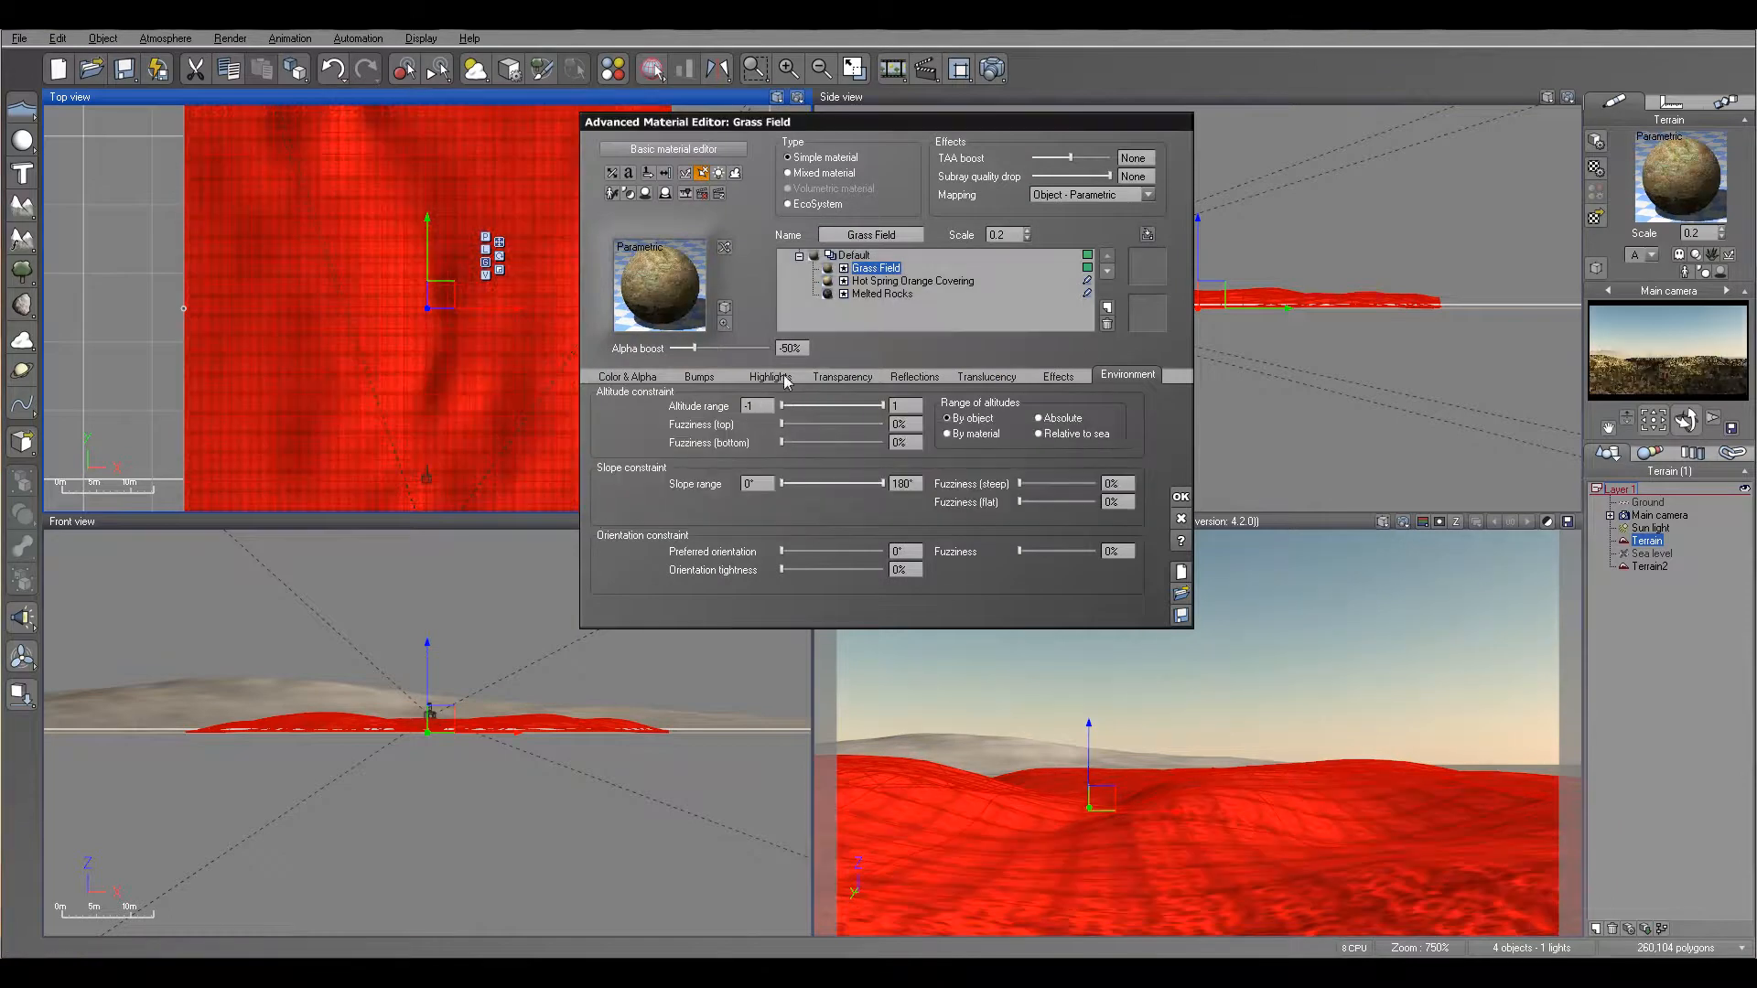
pyautogui.click(769, 347)
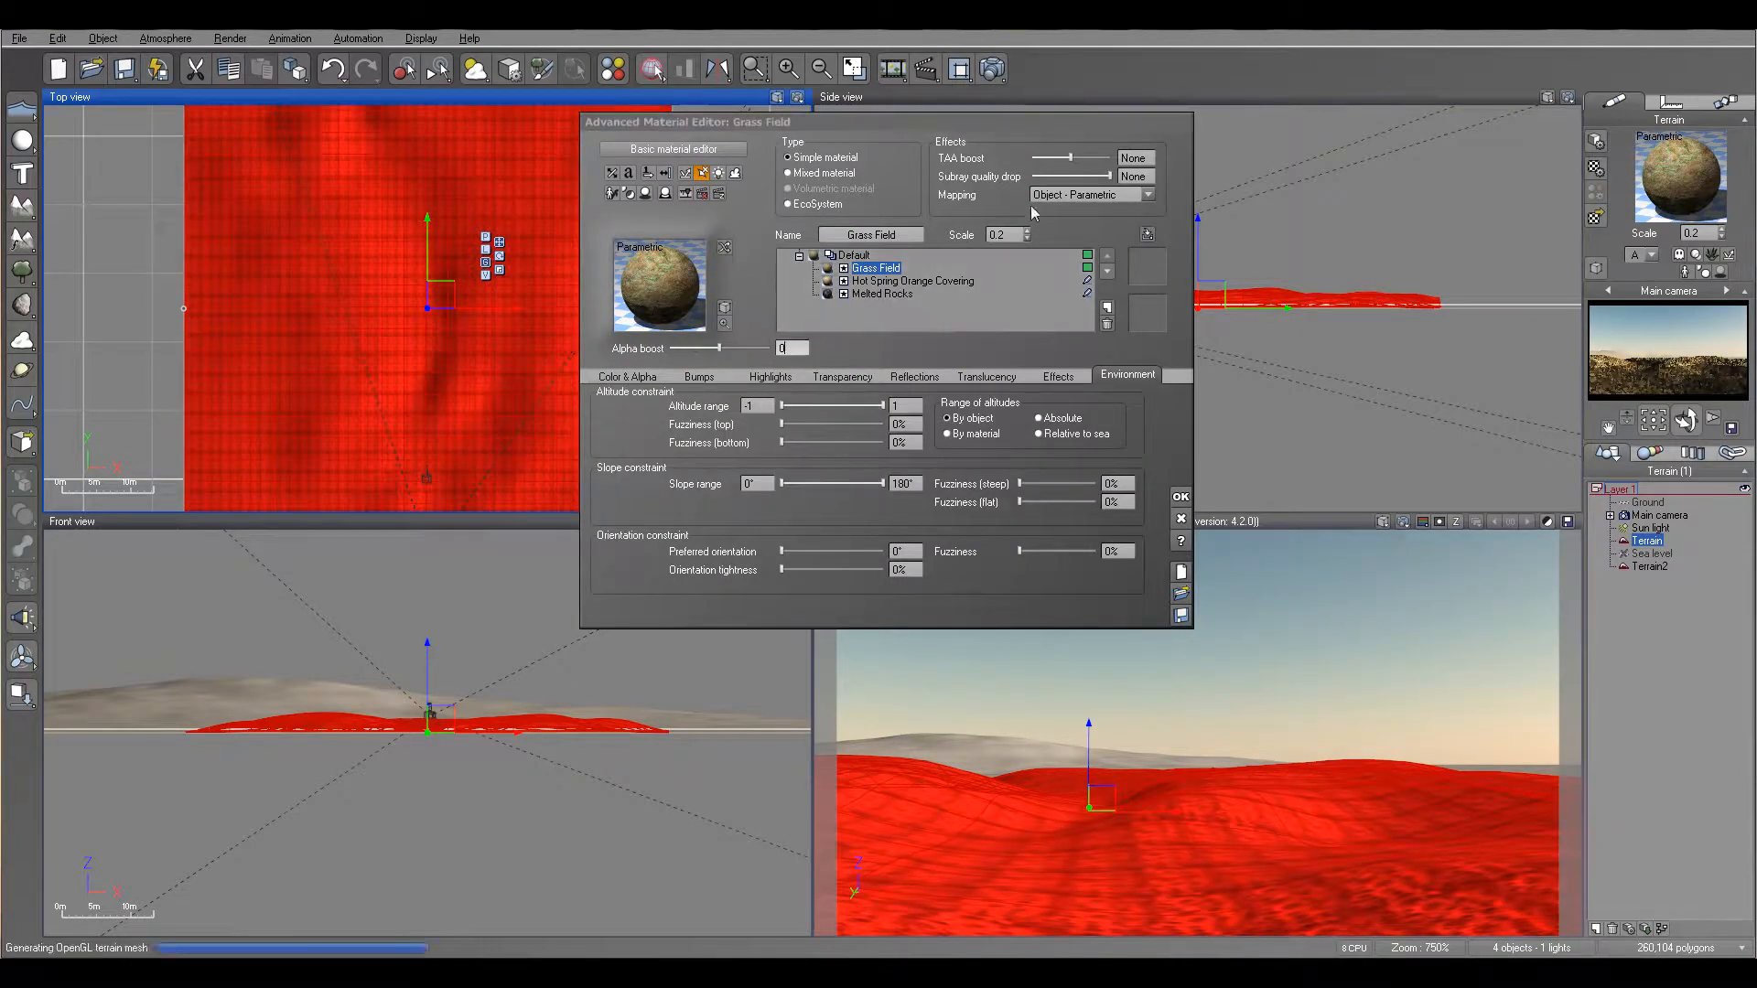
pyautogui.write('0')
pyautogui.press('Return')
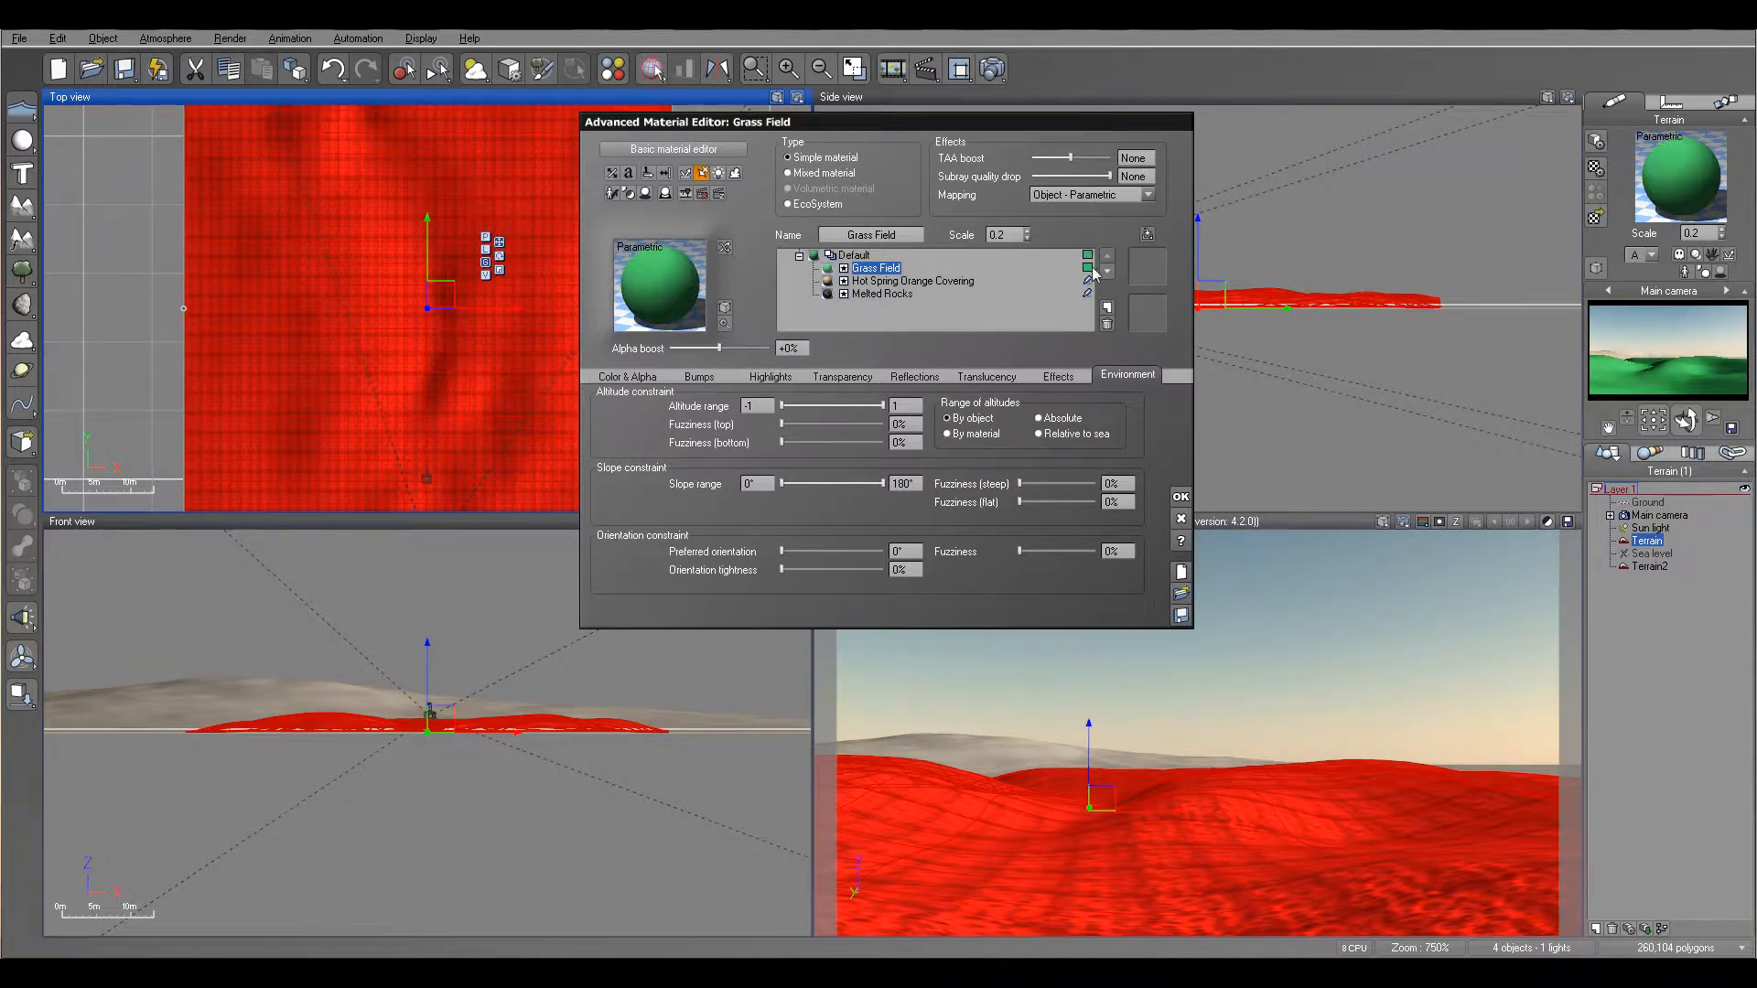
# Step: Using an orange highlight, limit the Grass Field layer's altitude range from -0.57 upward with 10% bottom fuzziness
pyautogui.click(1090, 268)
pyautogui.click(1013, 161)
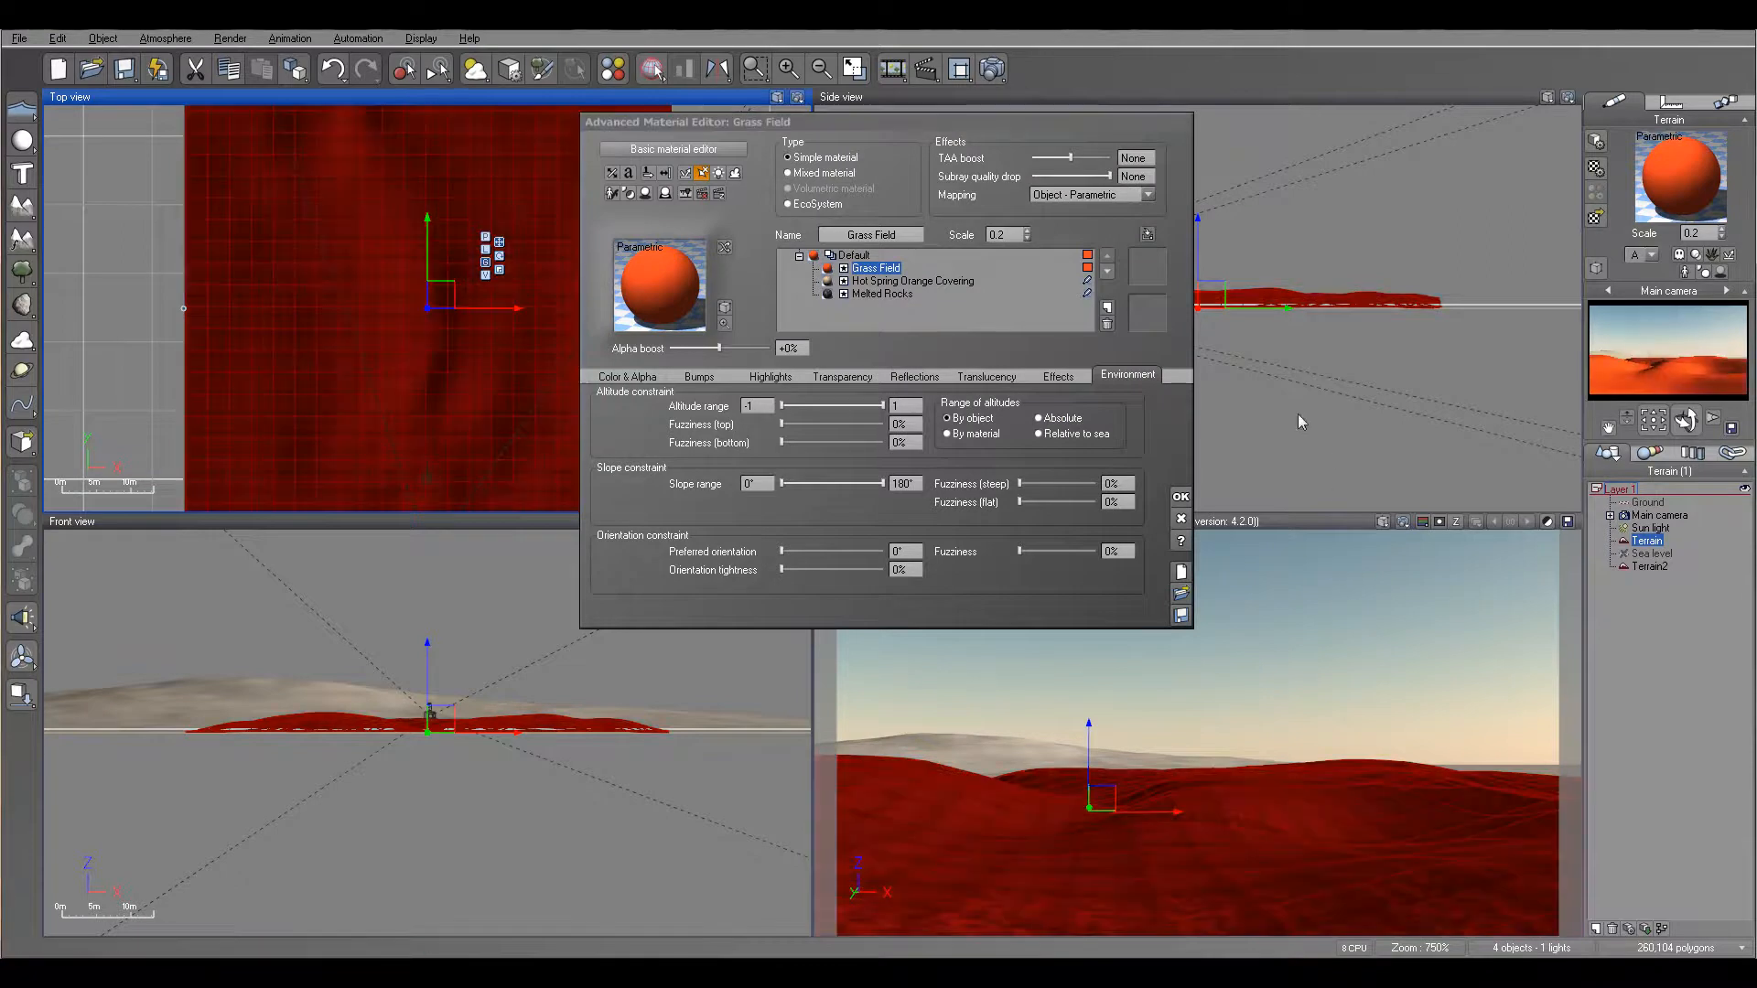
pyautogui.moveTo(781, 405); pyautogui.dragTo(828, 403)
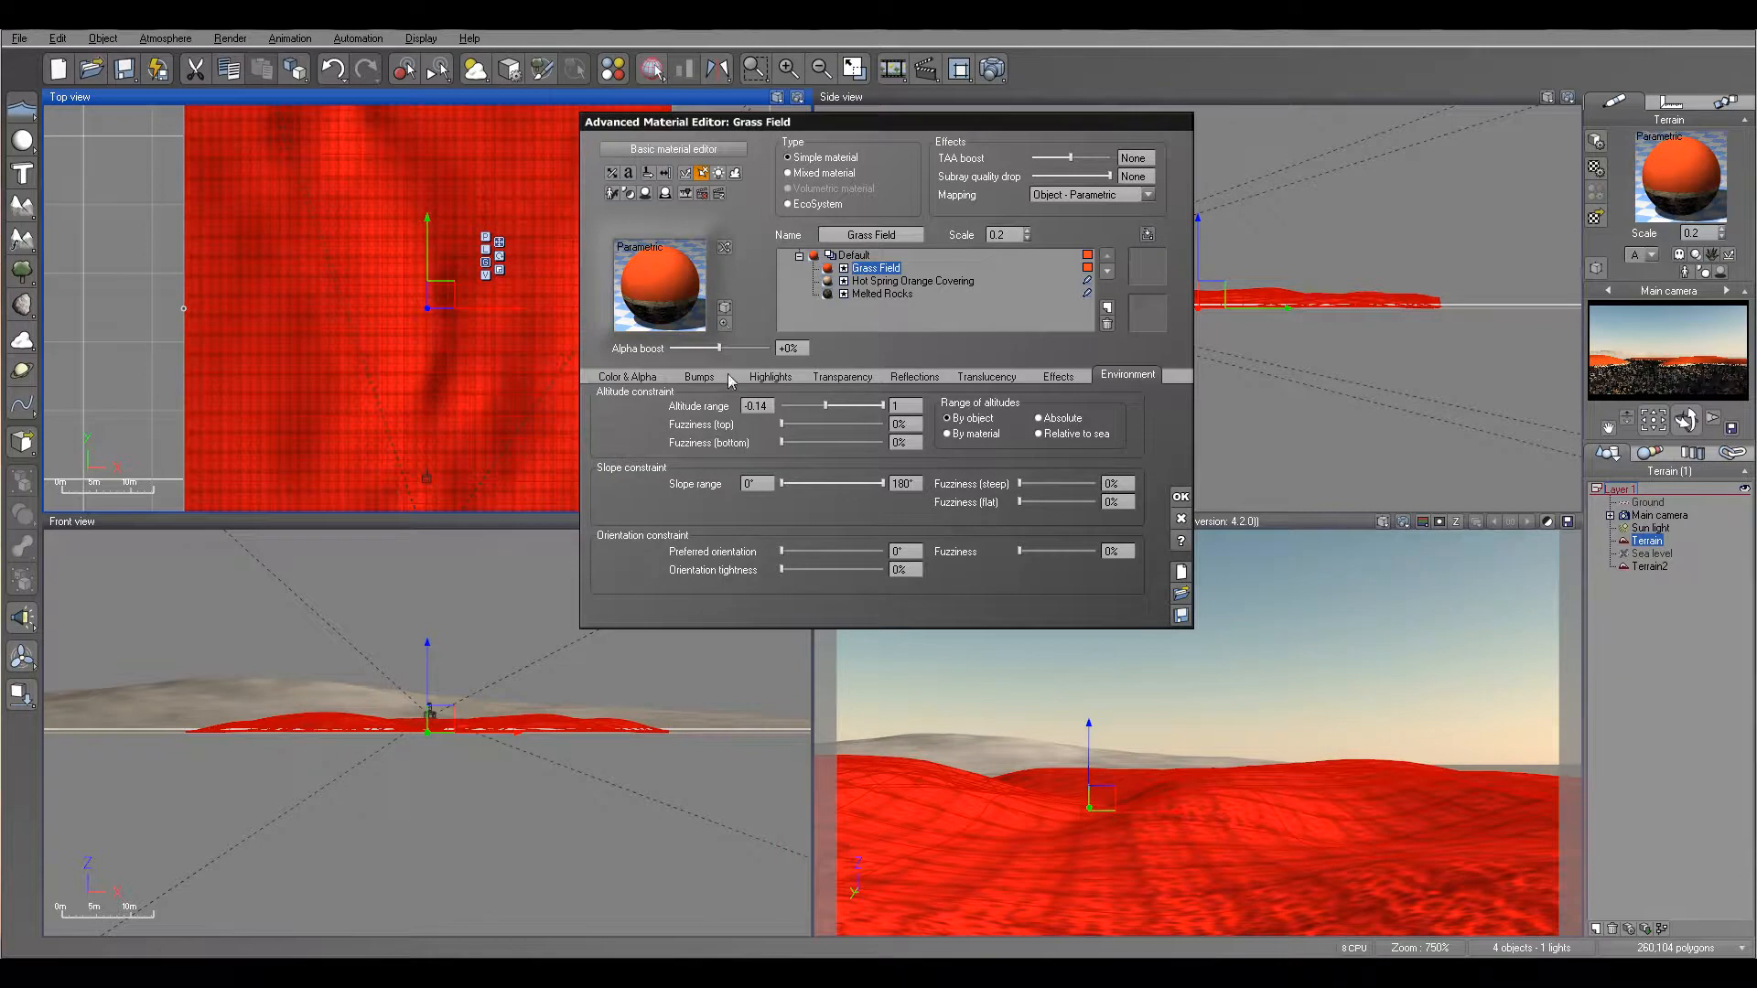
pyautogui.moveTo(820, 409); pyautogui.dragTo(963, 407)
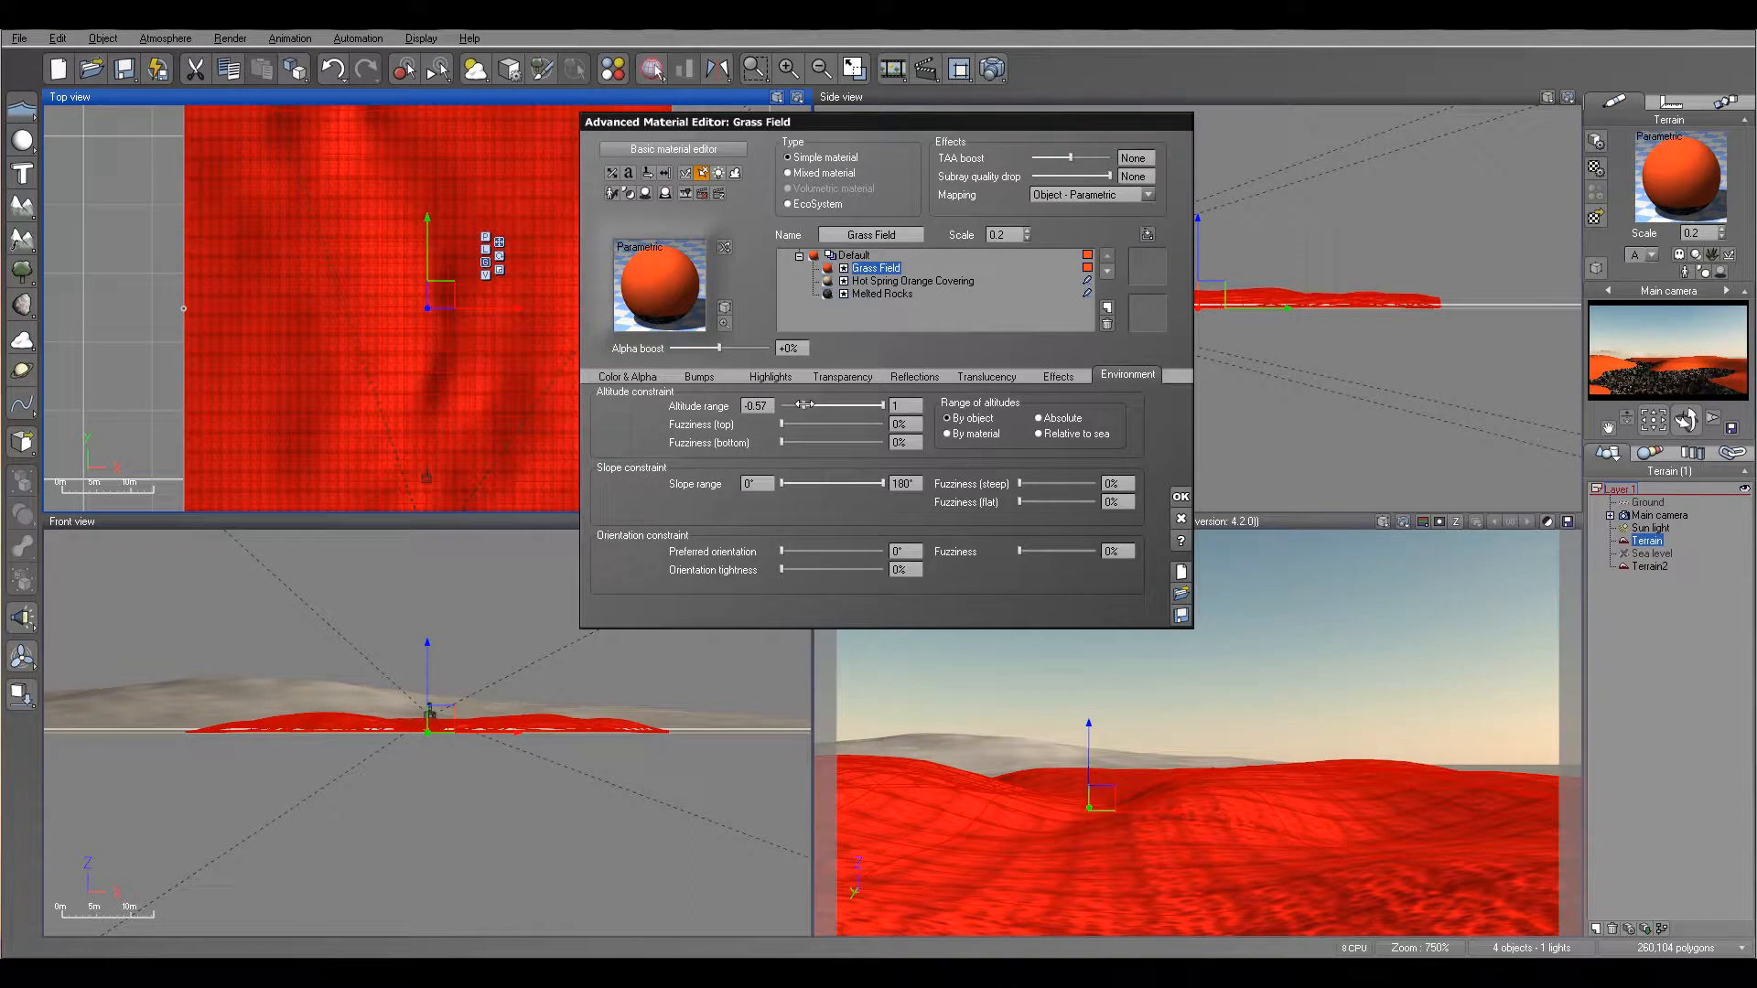
pyautogui.moveTo(783, 424); pyautogui.dragTo(796, 441)
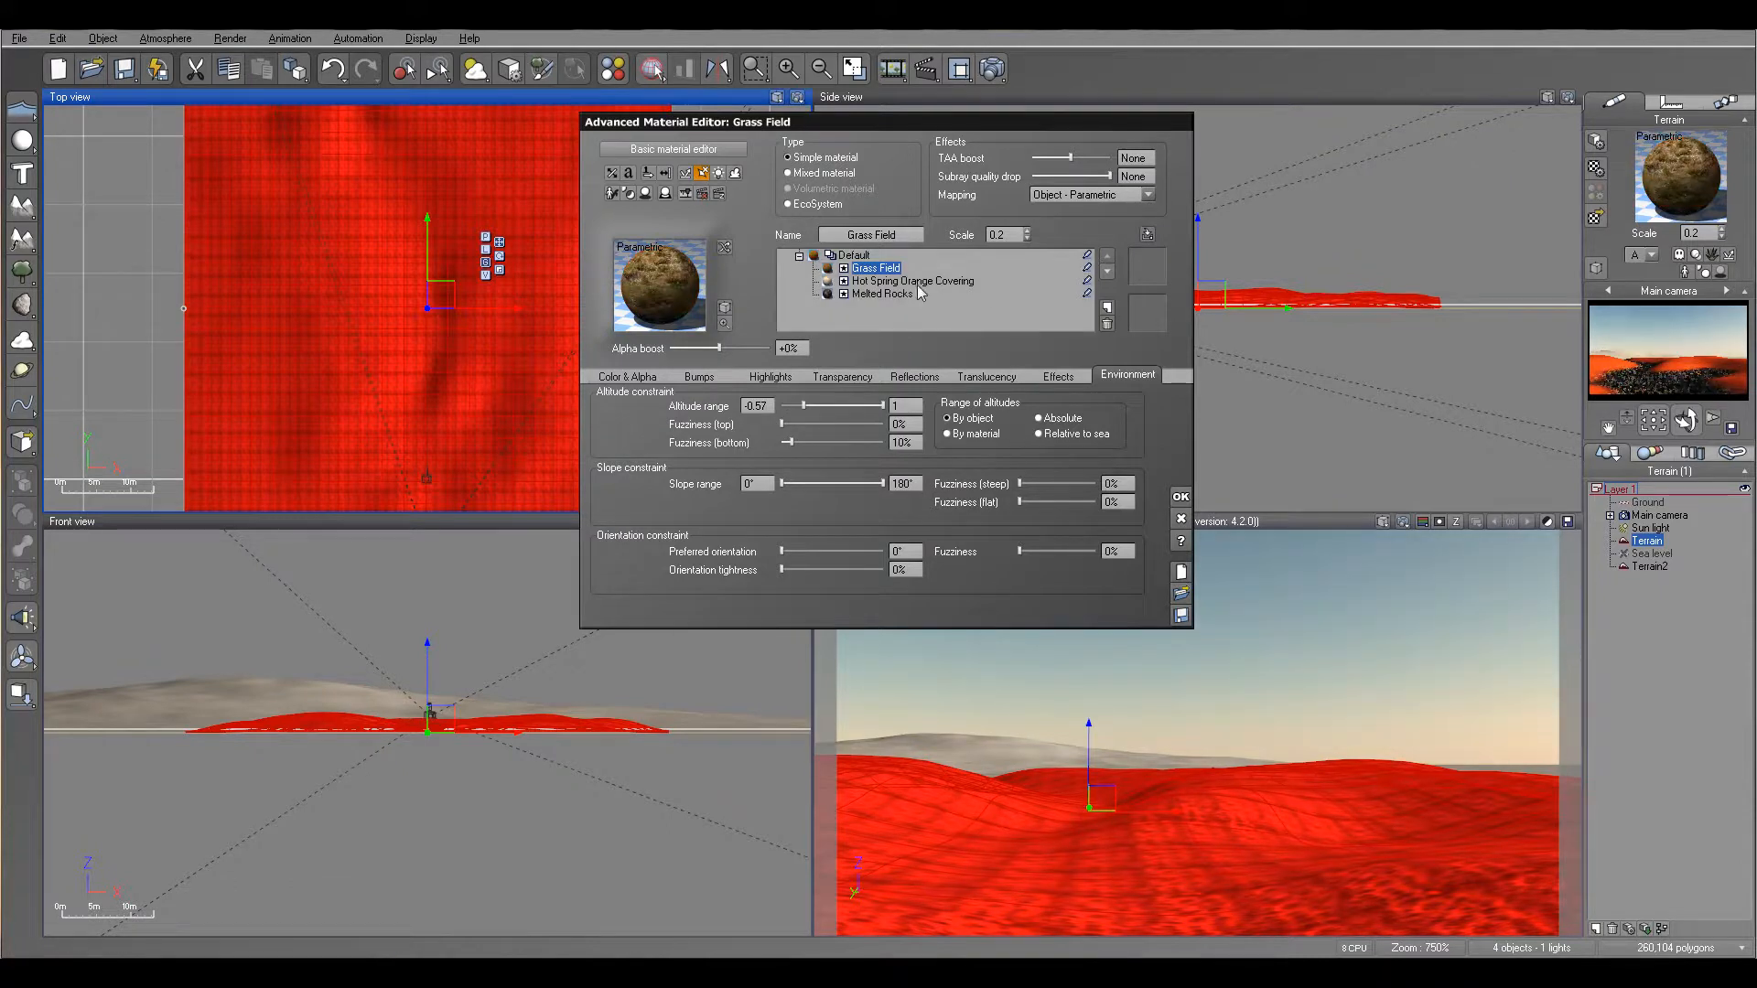
# Step: Using highlighting, start the Hot Spring Orange Covering layer at altitude -0.73 with 12% bottom fuzziness, and readjust the Grass Field layer's altitude limits
pyautogui.click(919, 280)
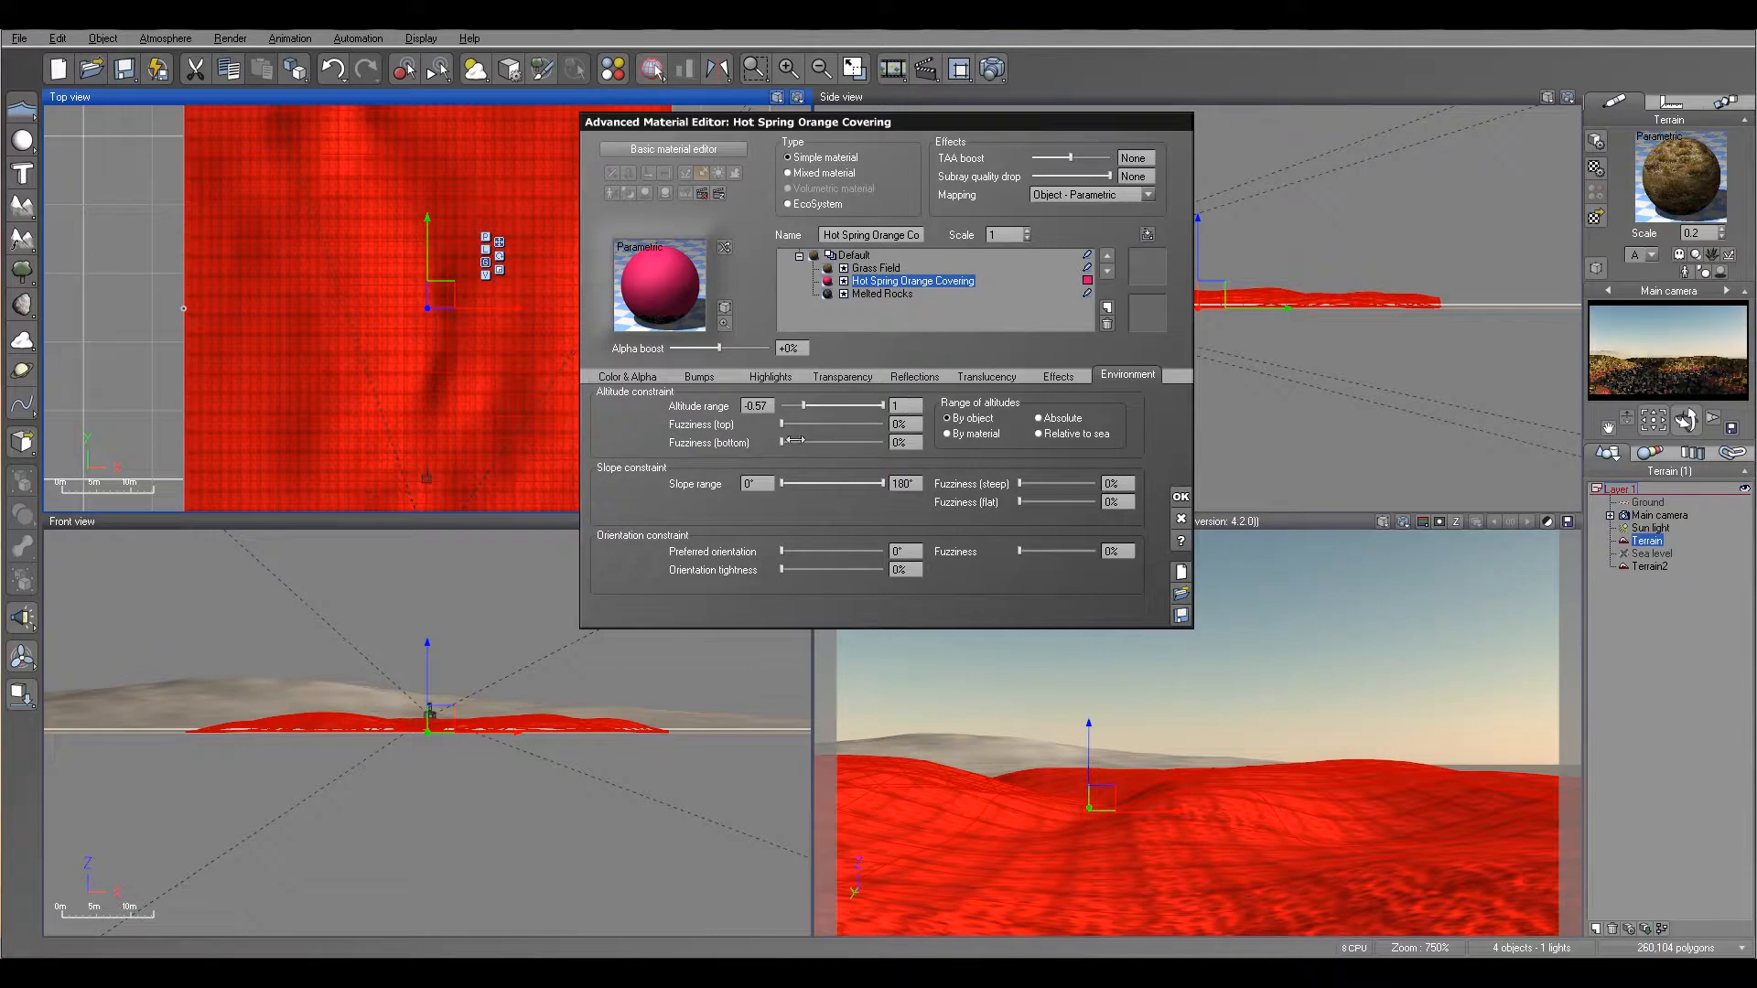
pyautogui.moveTo(792, 441); pyautogui.dragTo(793, 404)
pyautogui.moveTo(800, 406); pyautogui.dragTo(797, 406)
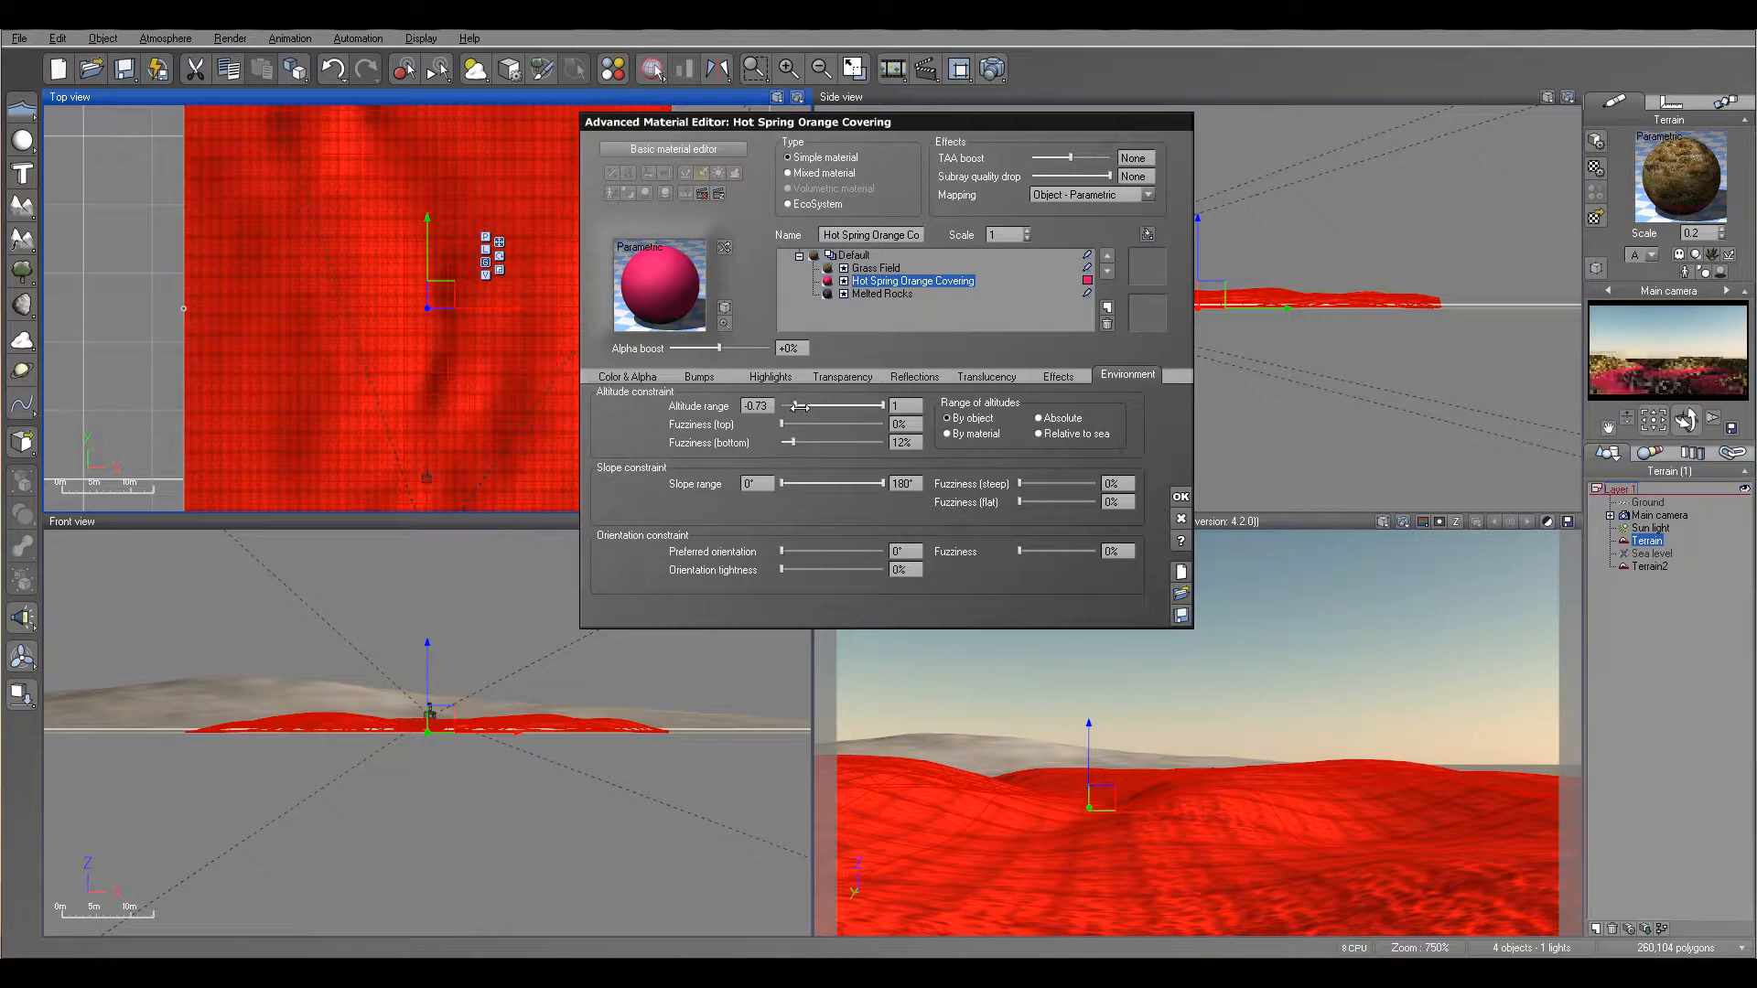
pyautogui.click(902, 268)
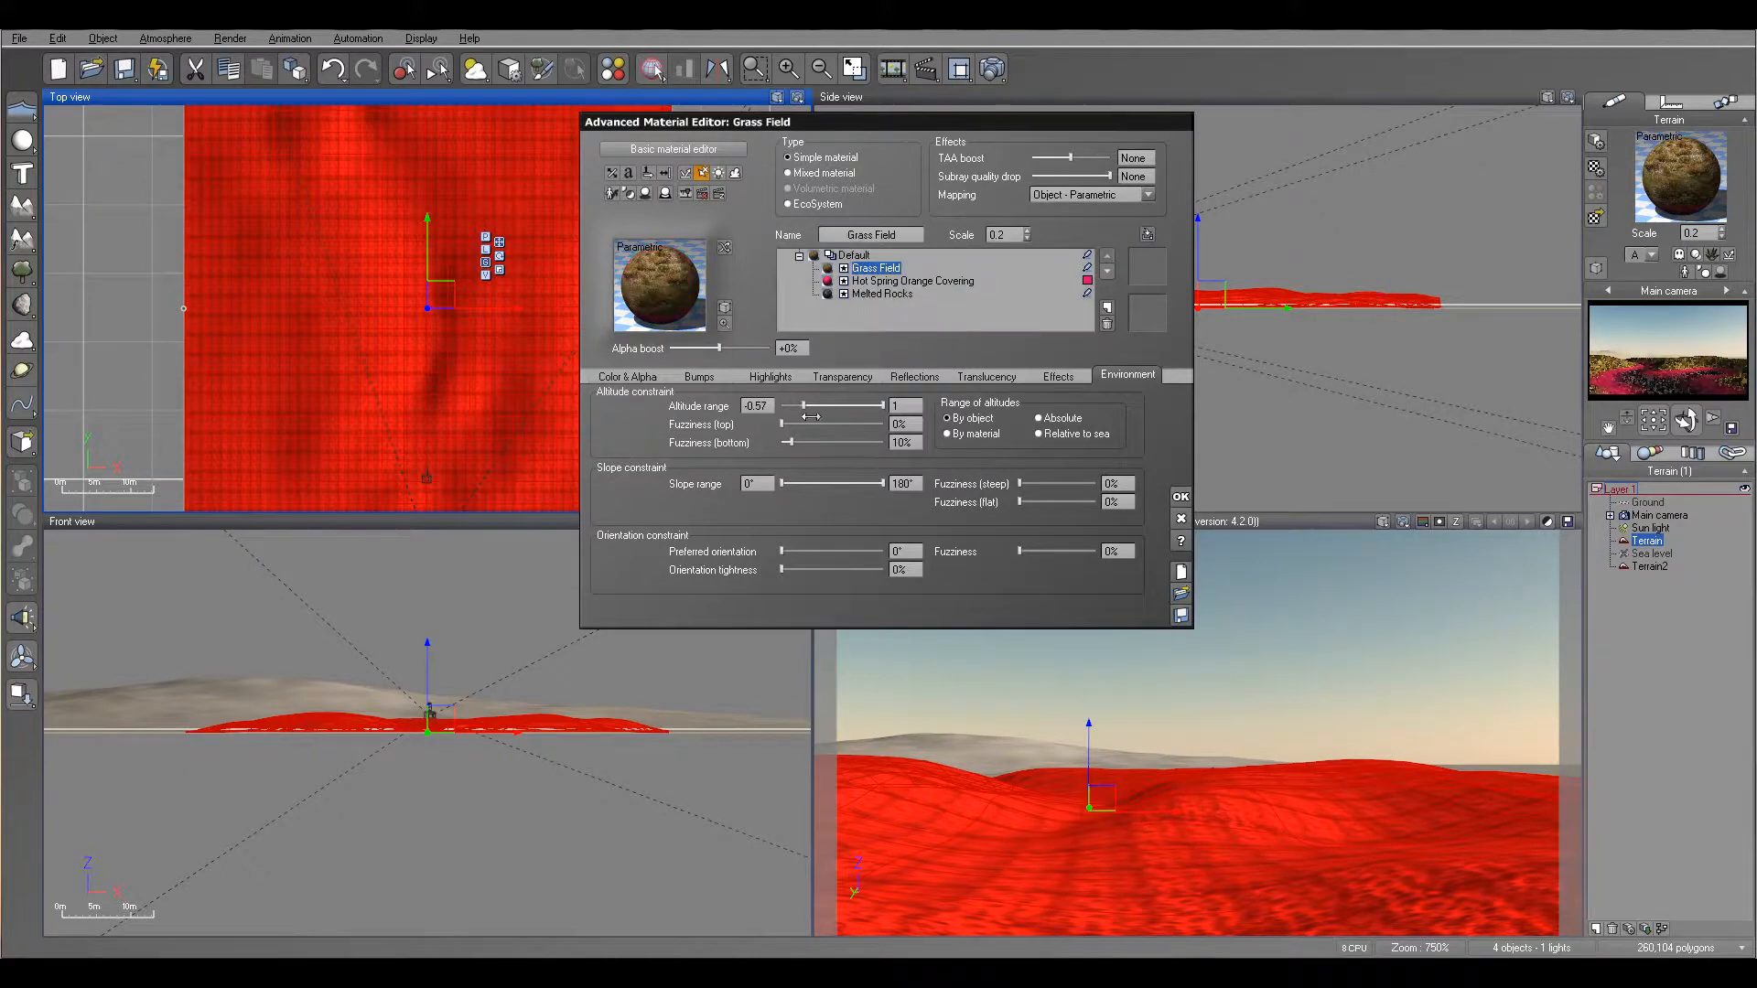
pyautogui.moveTo(796, 441); pyautogui.dragTo(805, 405)
# Step: Set the Hot Spring Orange Covering layer's scale to 0.2, matching the other layers
pyautogui.click(893, 281)
pyautogui.click(895, 296)
pyautogui.click(959, 280)
pyautogui.moveTo(1027, 236); pyautogui.dragTo(1027, 261)
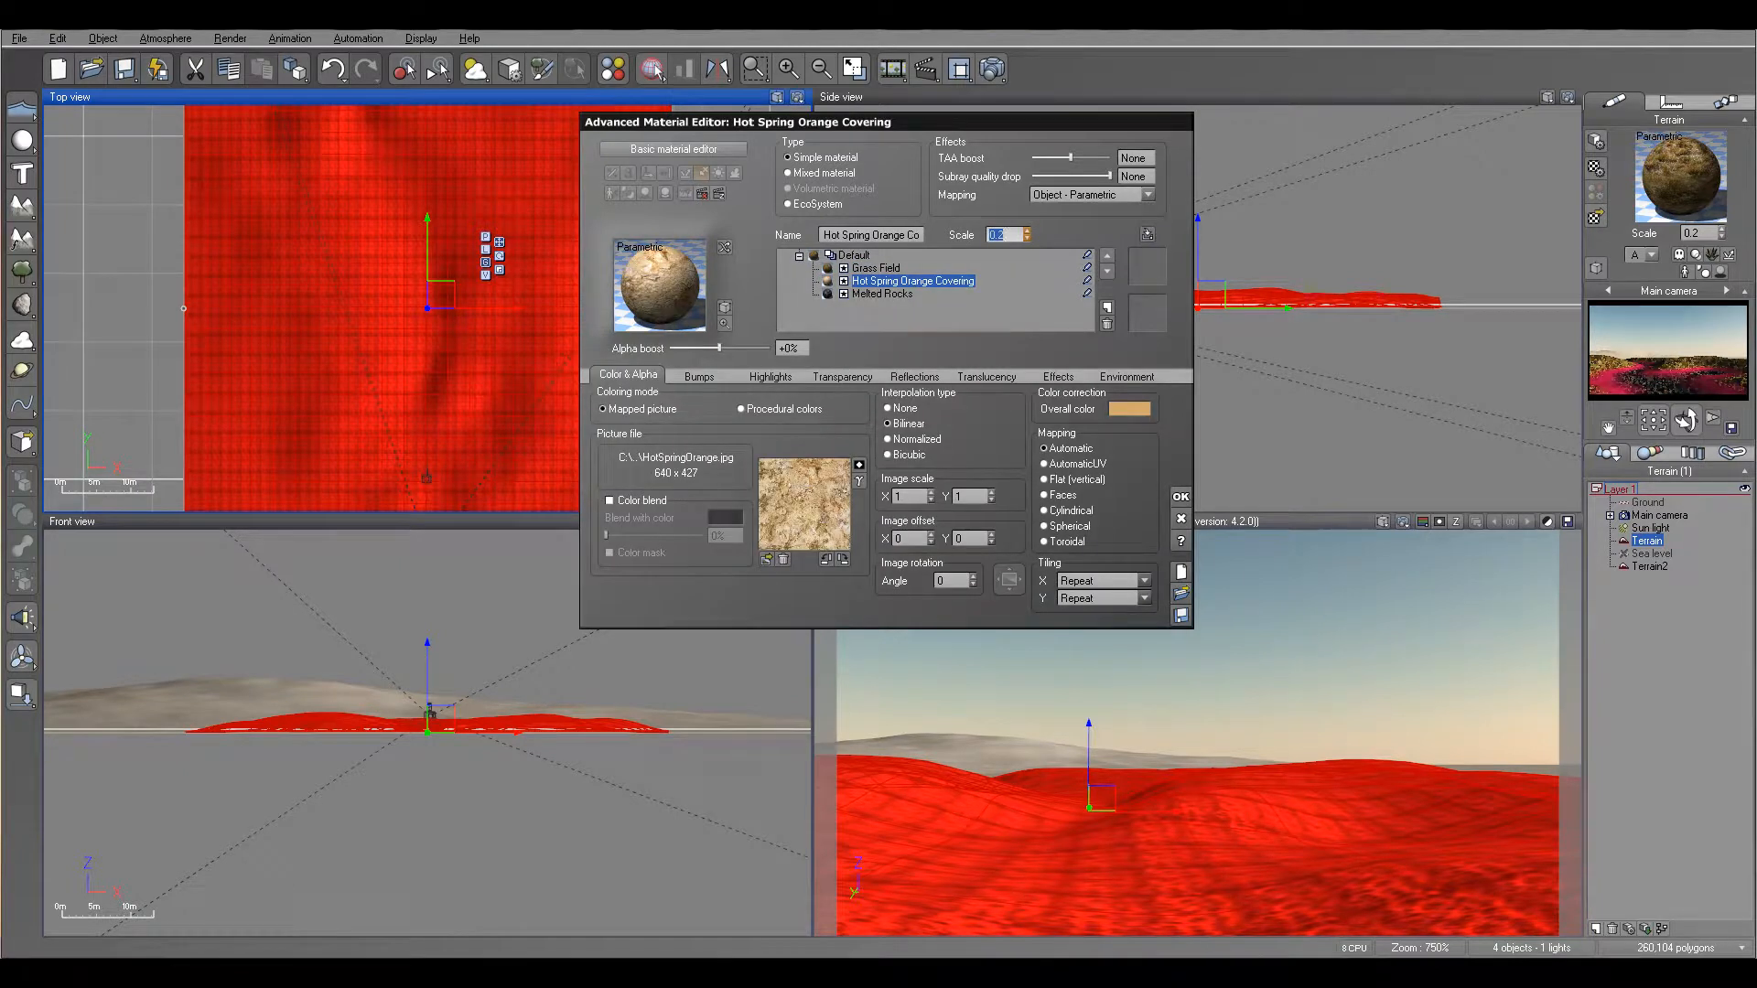
# Step: Review the bump settings of the Hot Spring Orange Covering, Grass Field and Melted Rocks layers, and apply the material
pyautogui.click(876, 269)
pyautogui.click(877, 281)
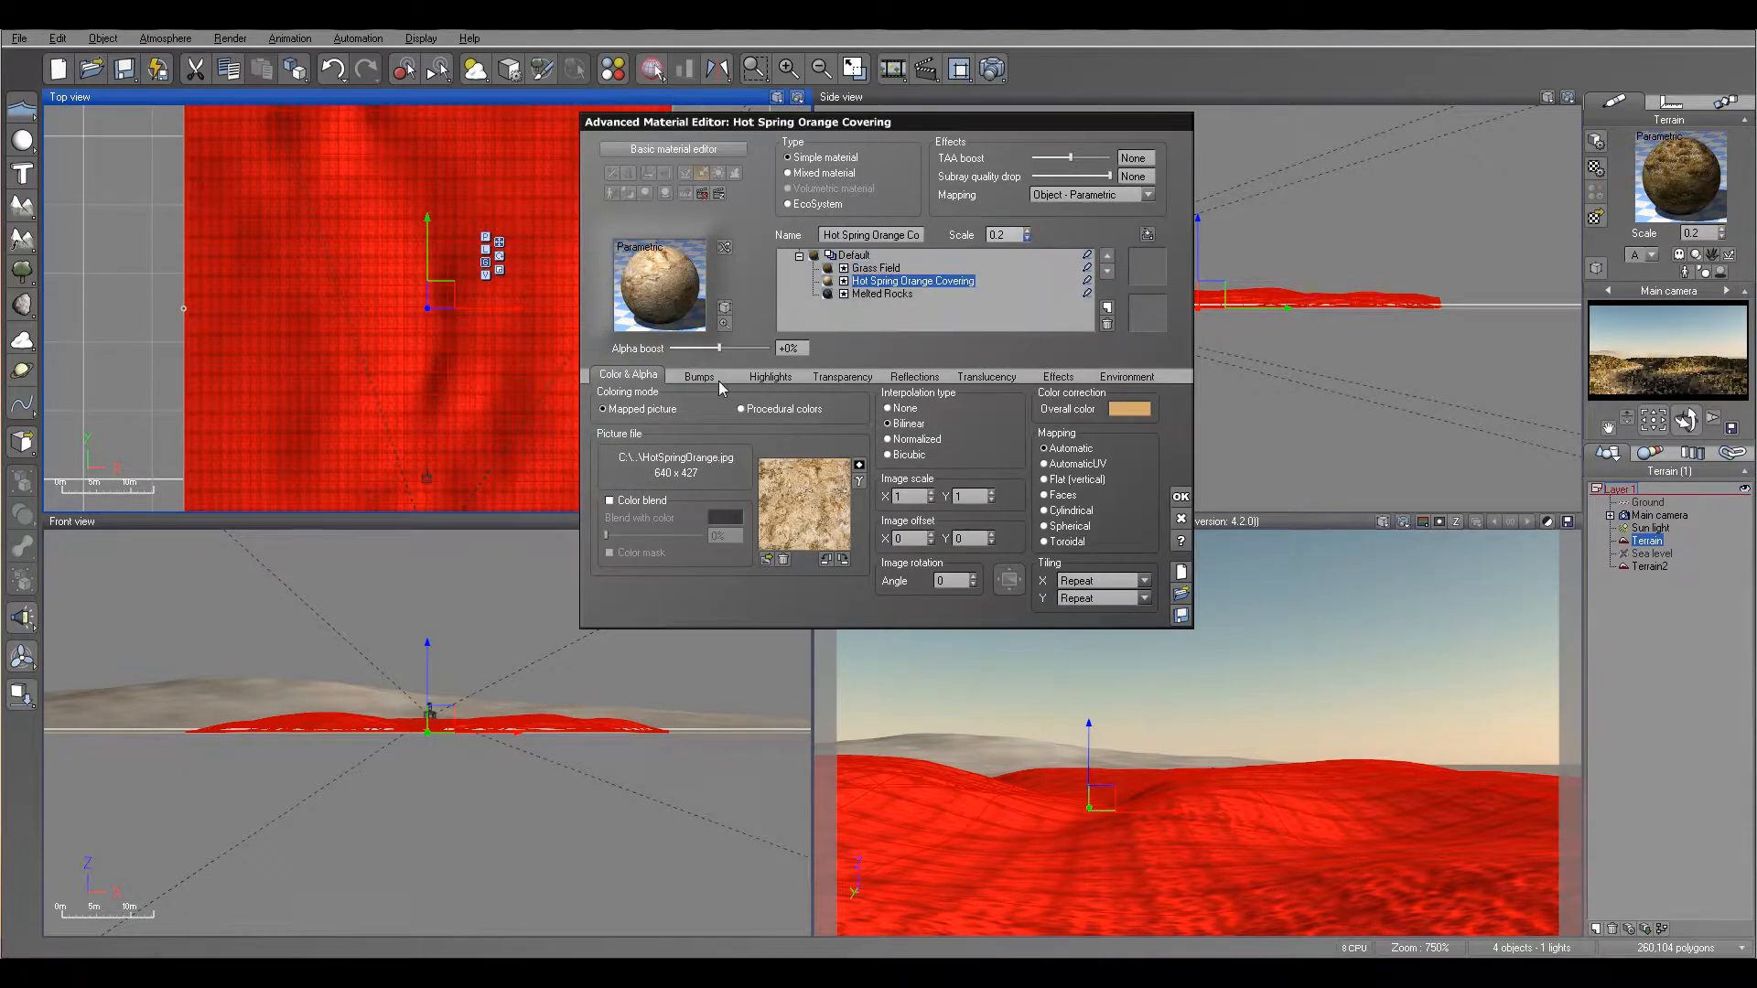
pyautogui.click(720, 380)
pyautogui.click(884, 269)
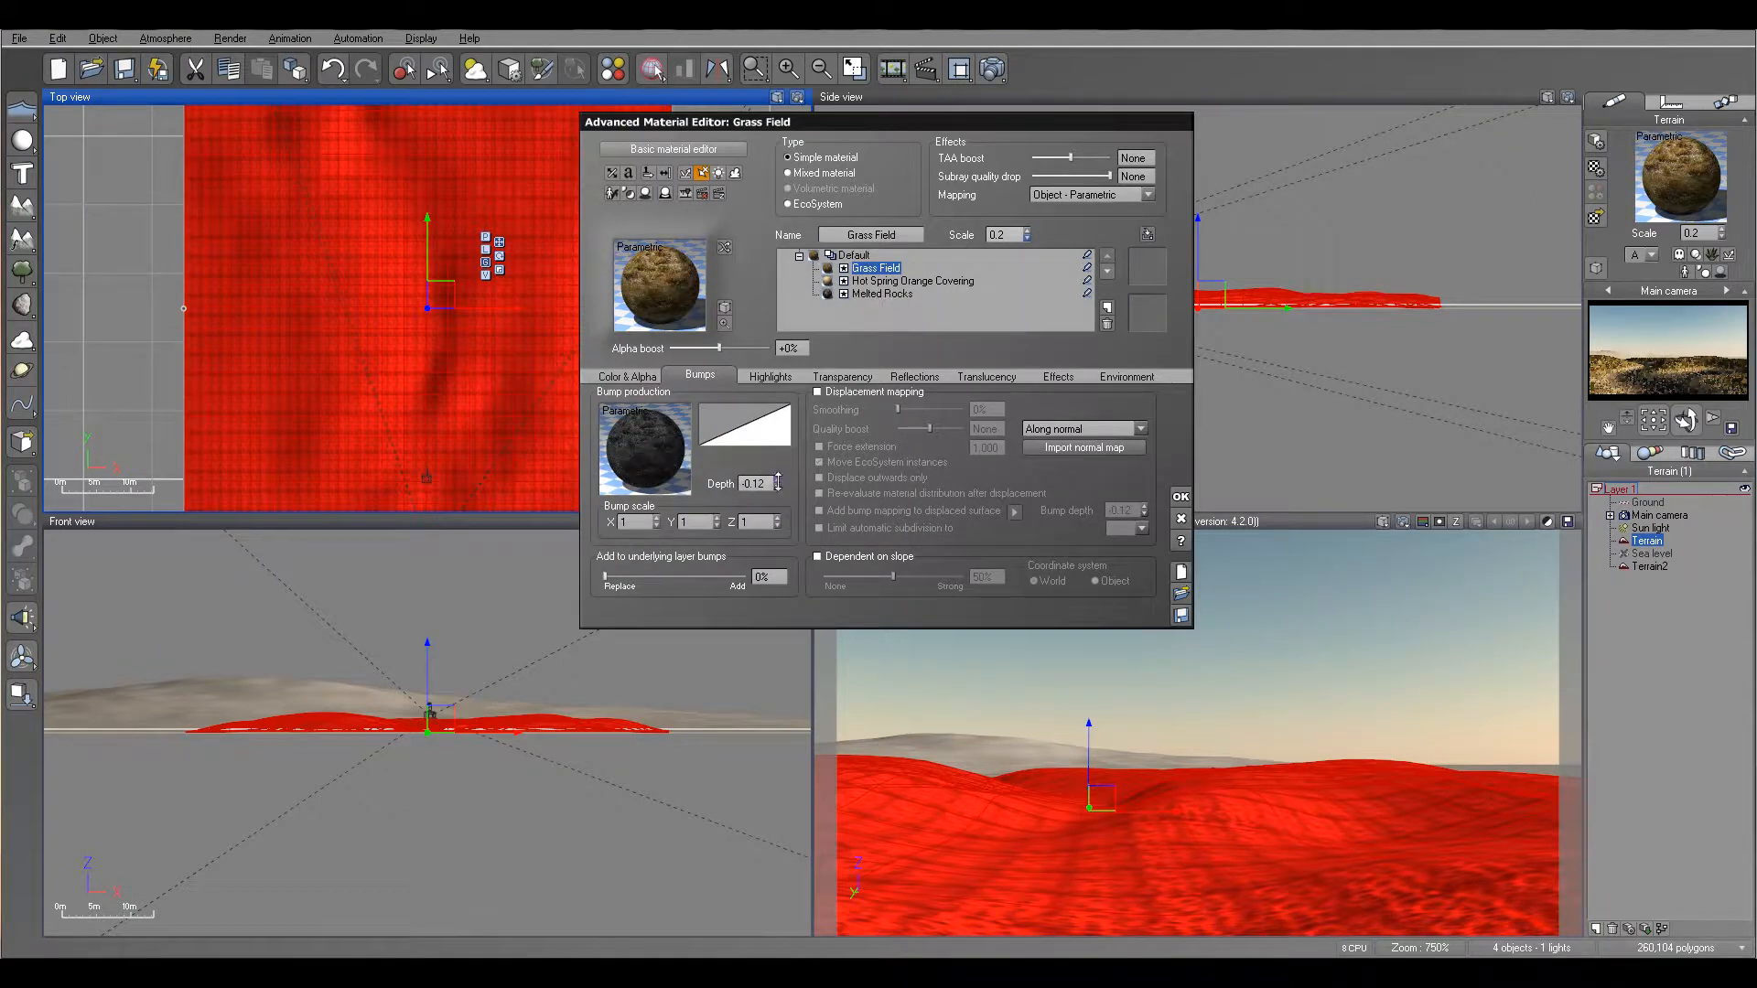
pyautogui.click(888, 293)
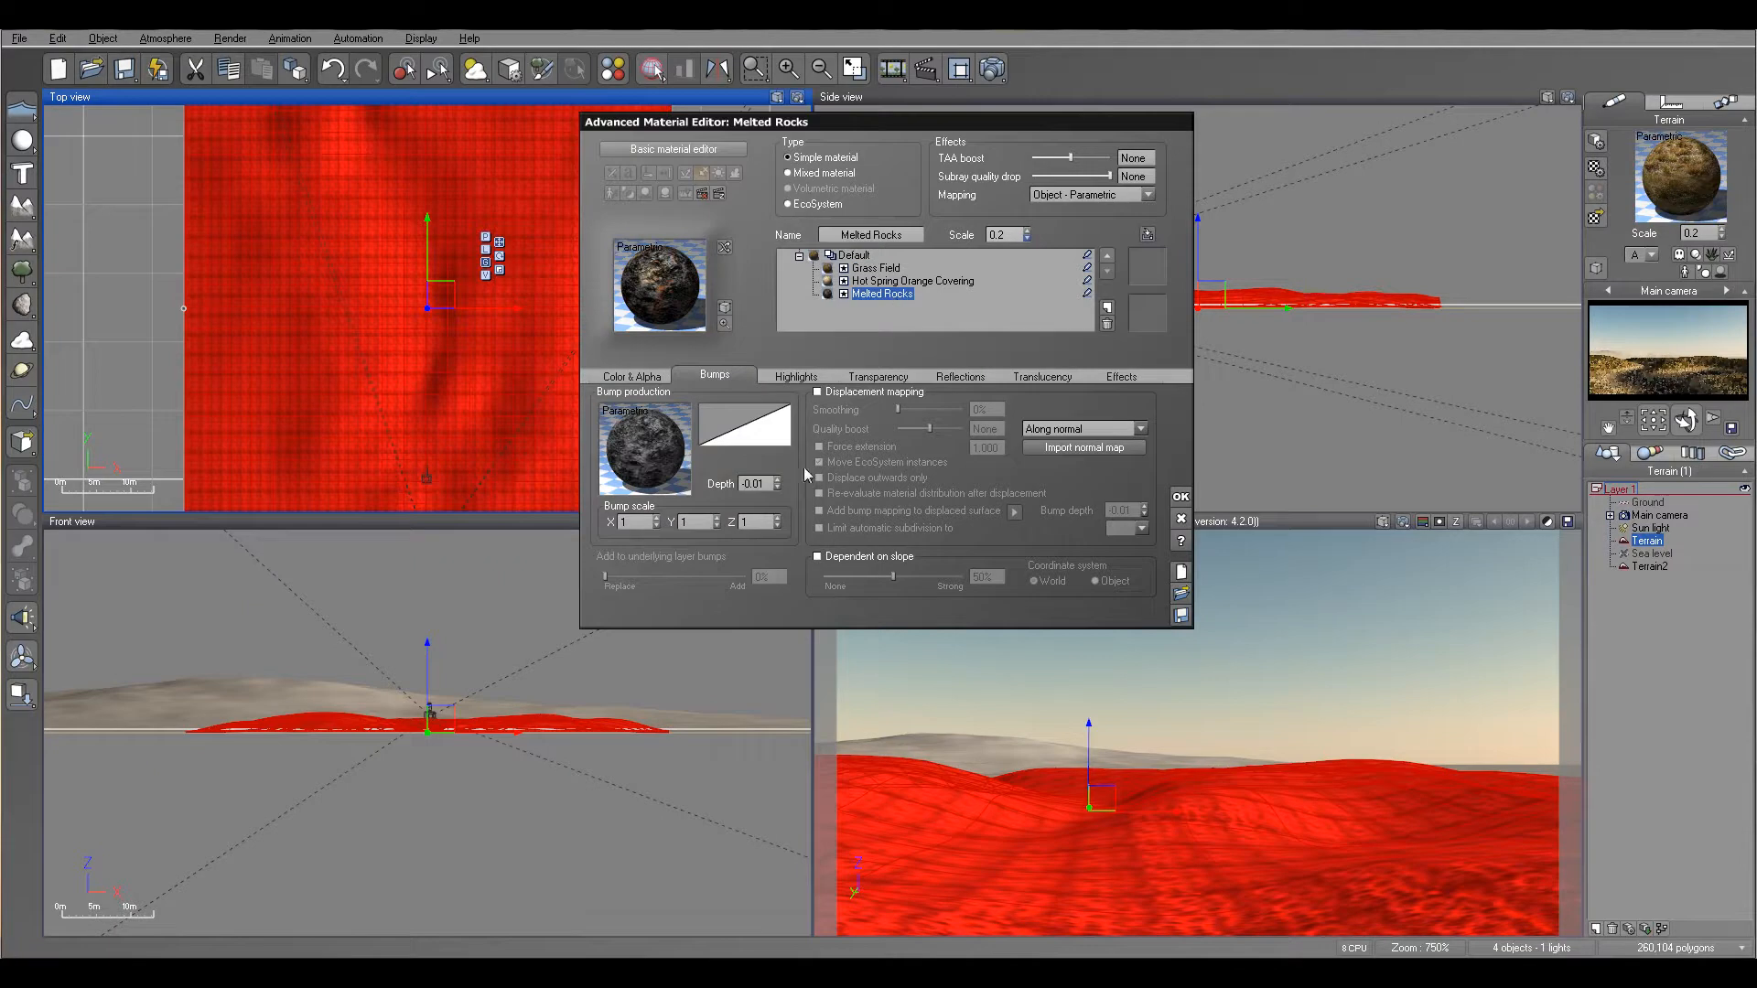
pyautogui.click(1182, 499)
pyautogui.click(1180, 431)
# Step: Render the scene without water to check the reloaded material layers, and close the render display
pyautogui.click(926, 68)
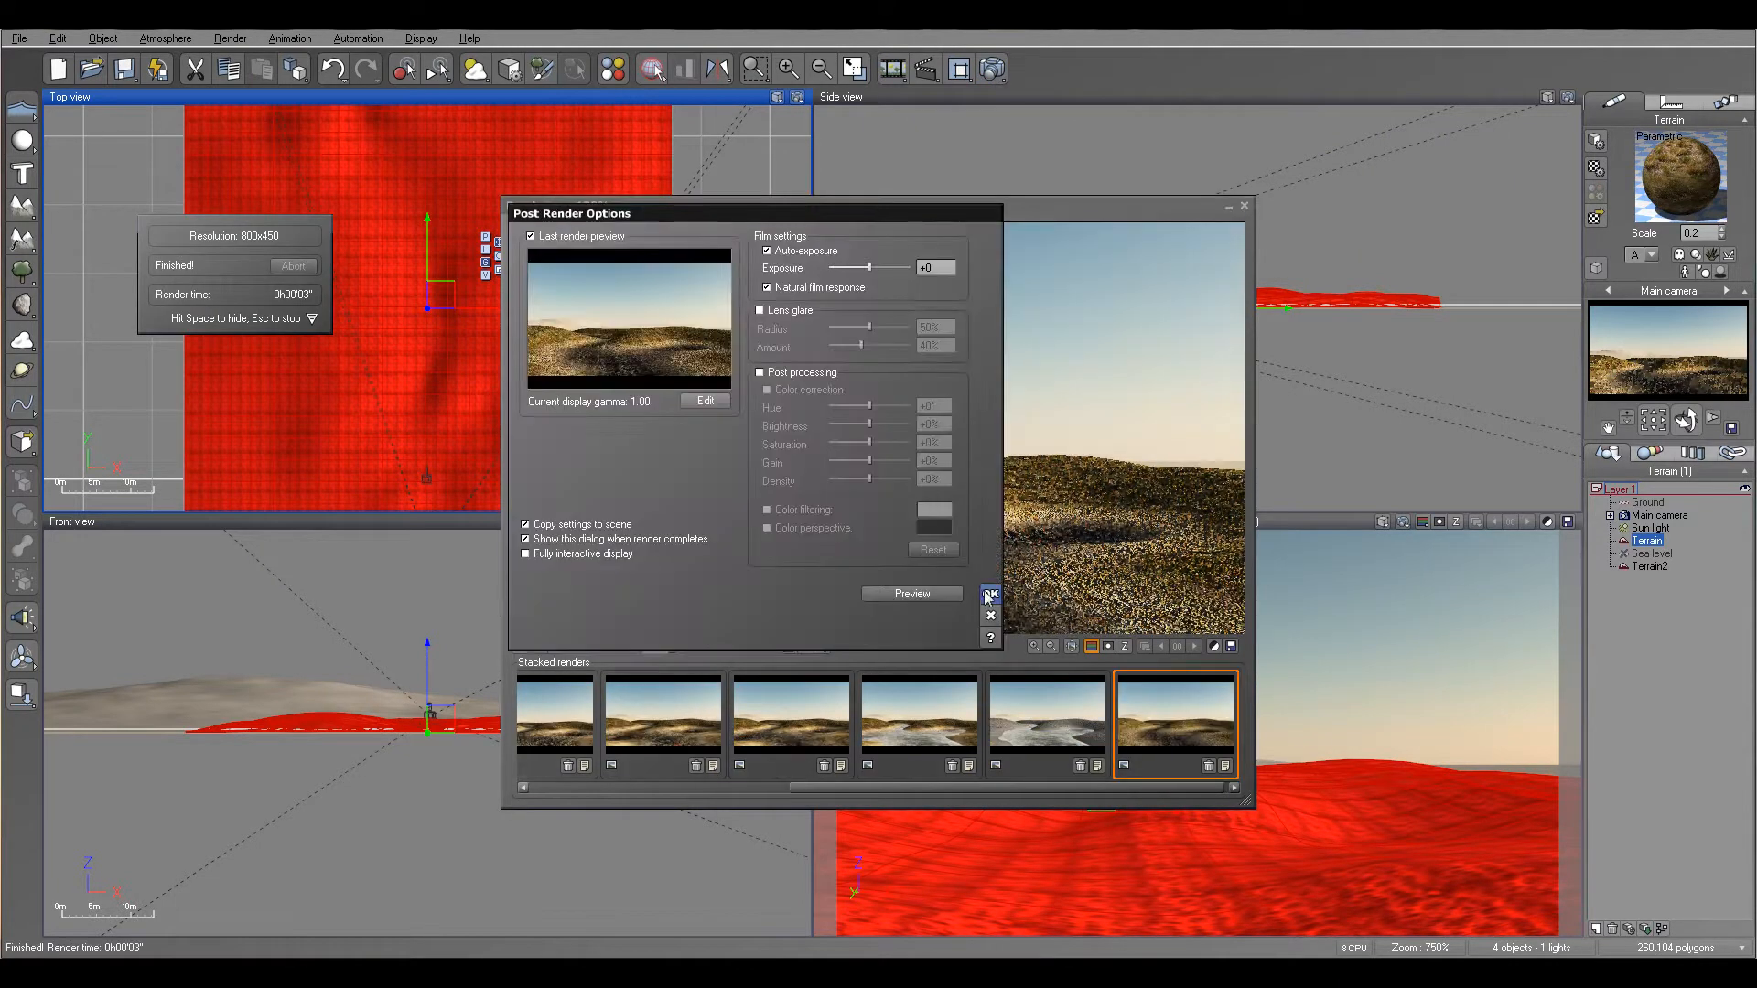
pyautogui.click(990, 595)
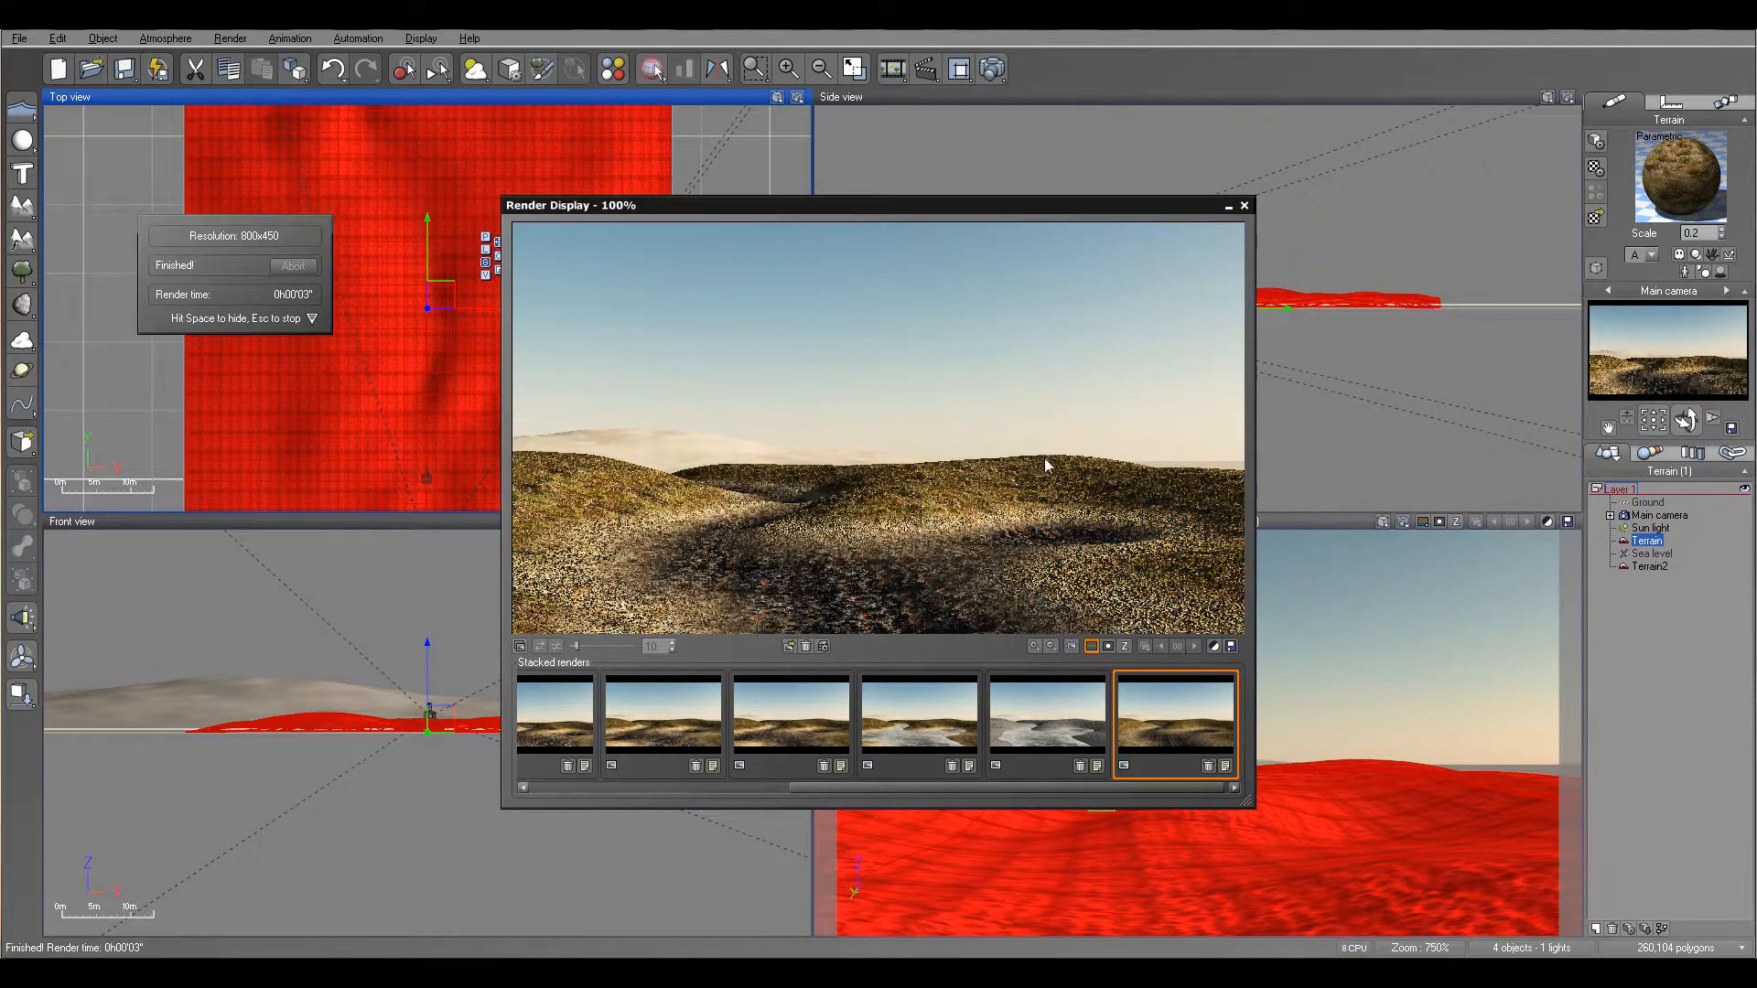
pyautogui.click(1244, 206)
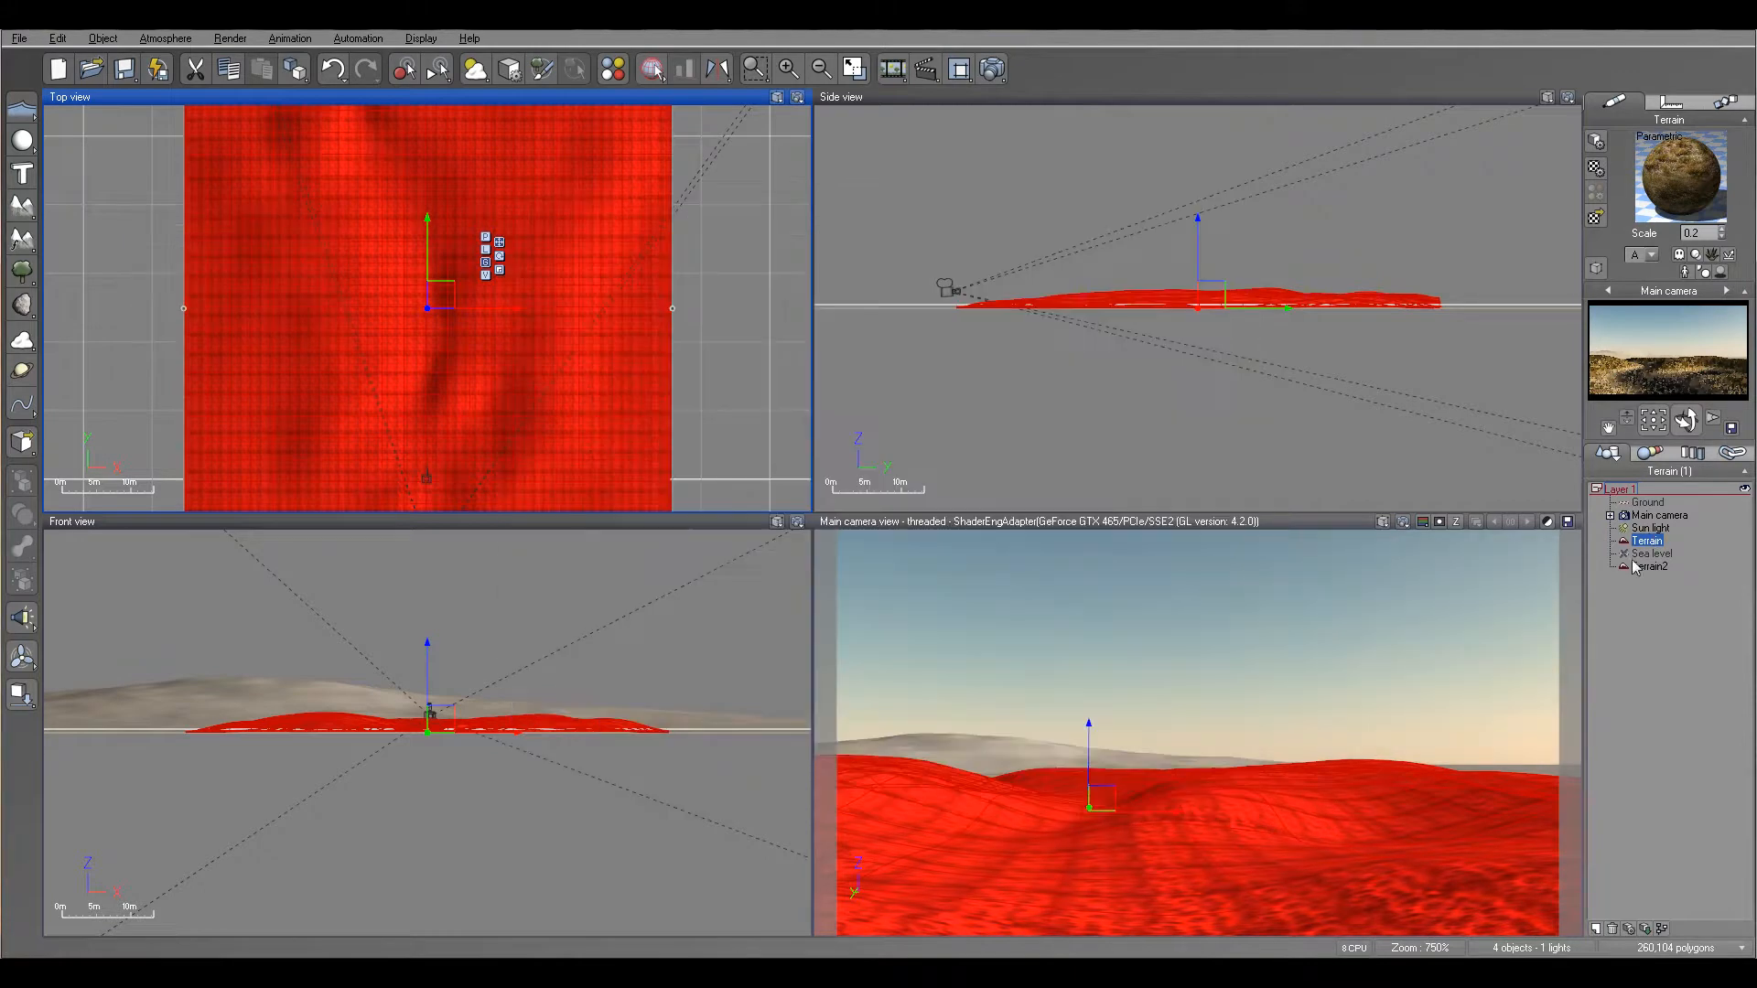
# Step: Render the scene with the sea present to check the shoreline materials, and close the render display
pyautogui.click(992, 69)
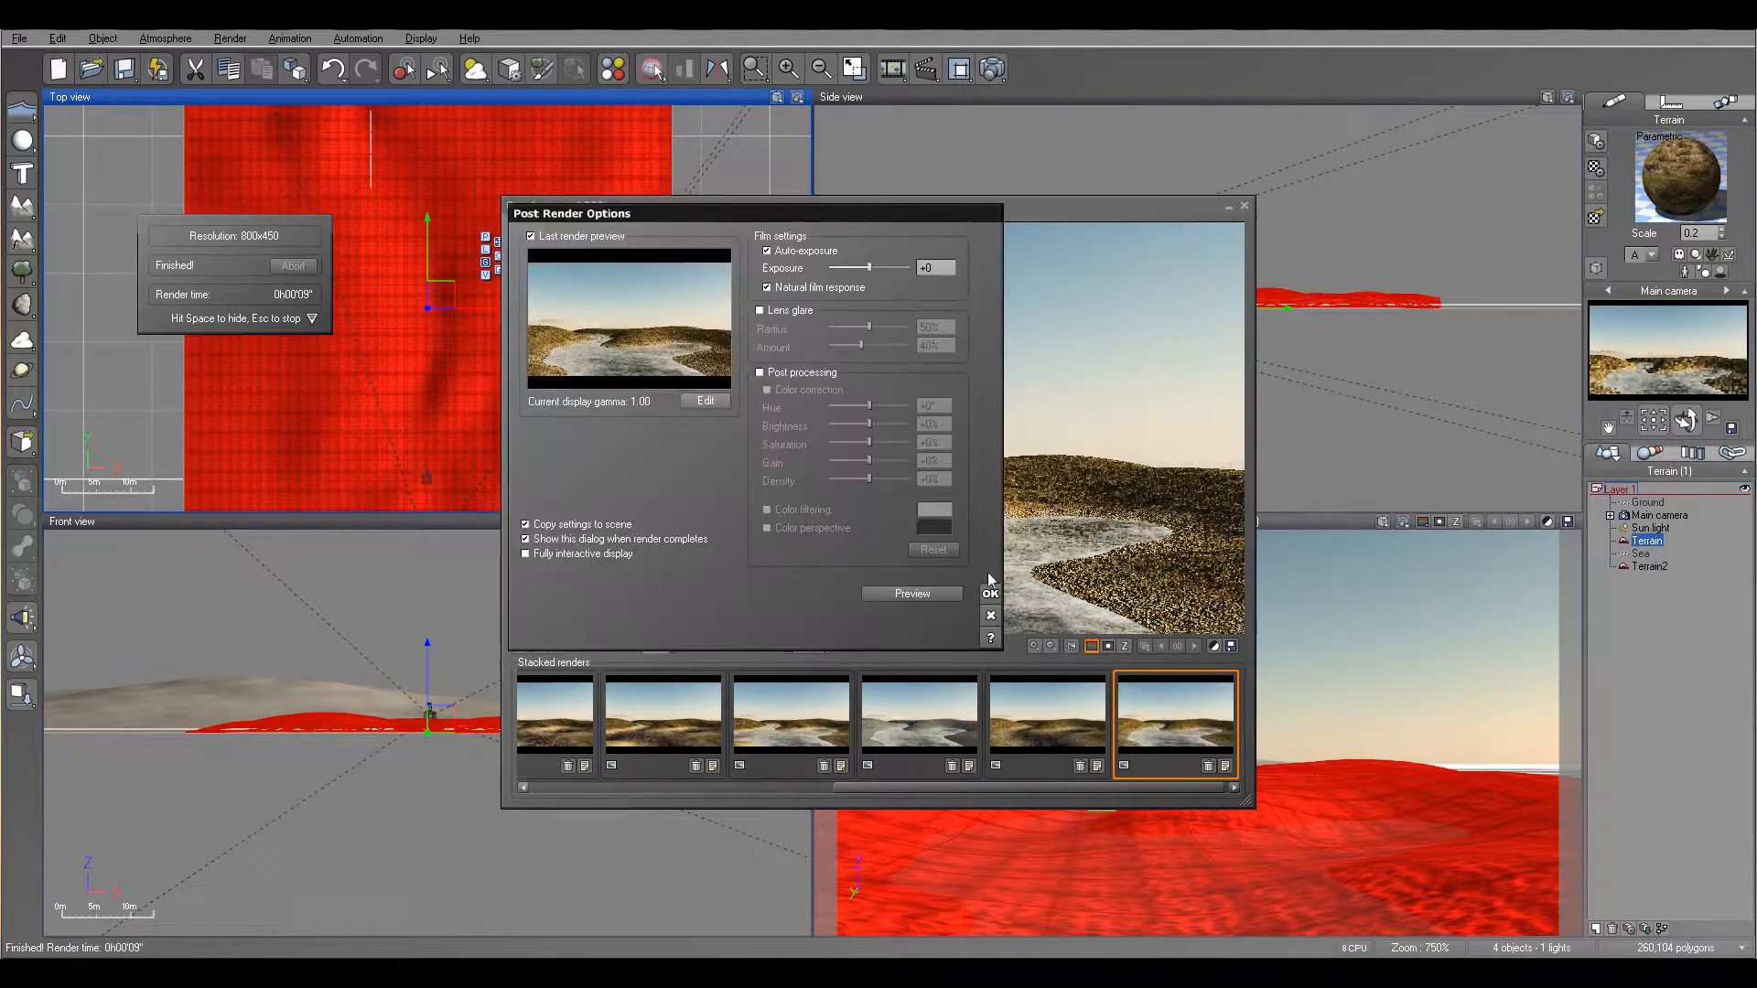
pyautogui.press('Return')
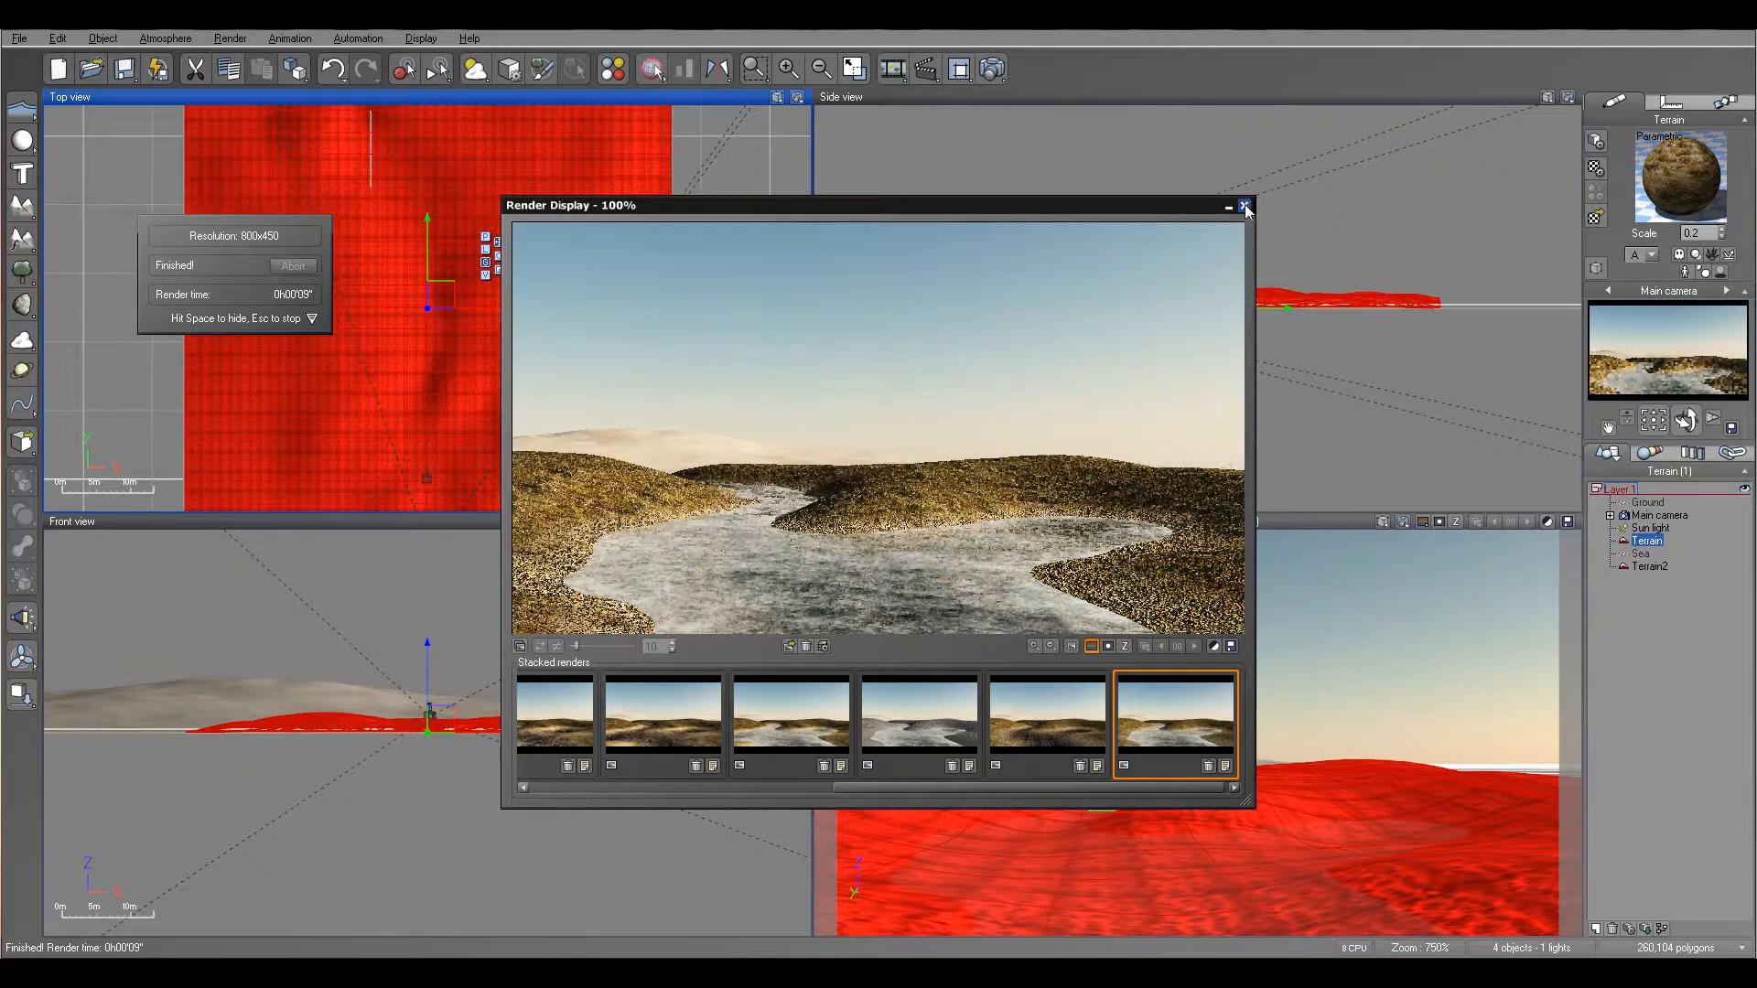
pyautogui.click(1245, 206)
# Step: Set the Hot Spring Orange Covering layer's bump depth to 0 and add 42% to the underlying layer bumps
pyautogui.doubleClick(1680, 175)
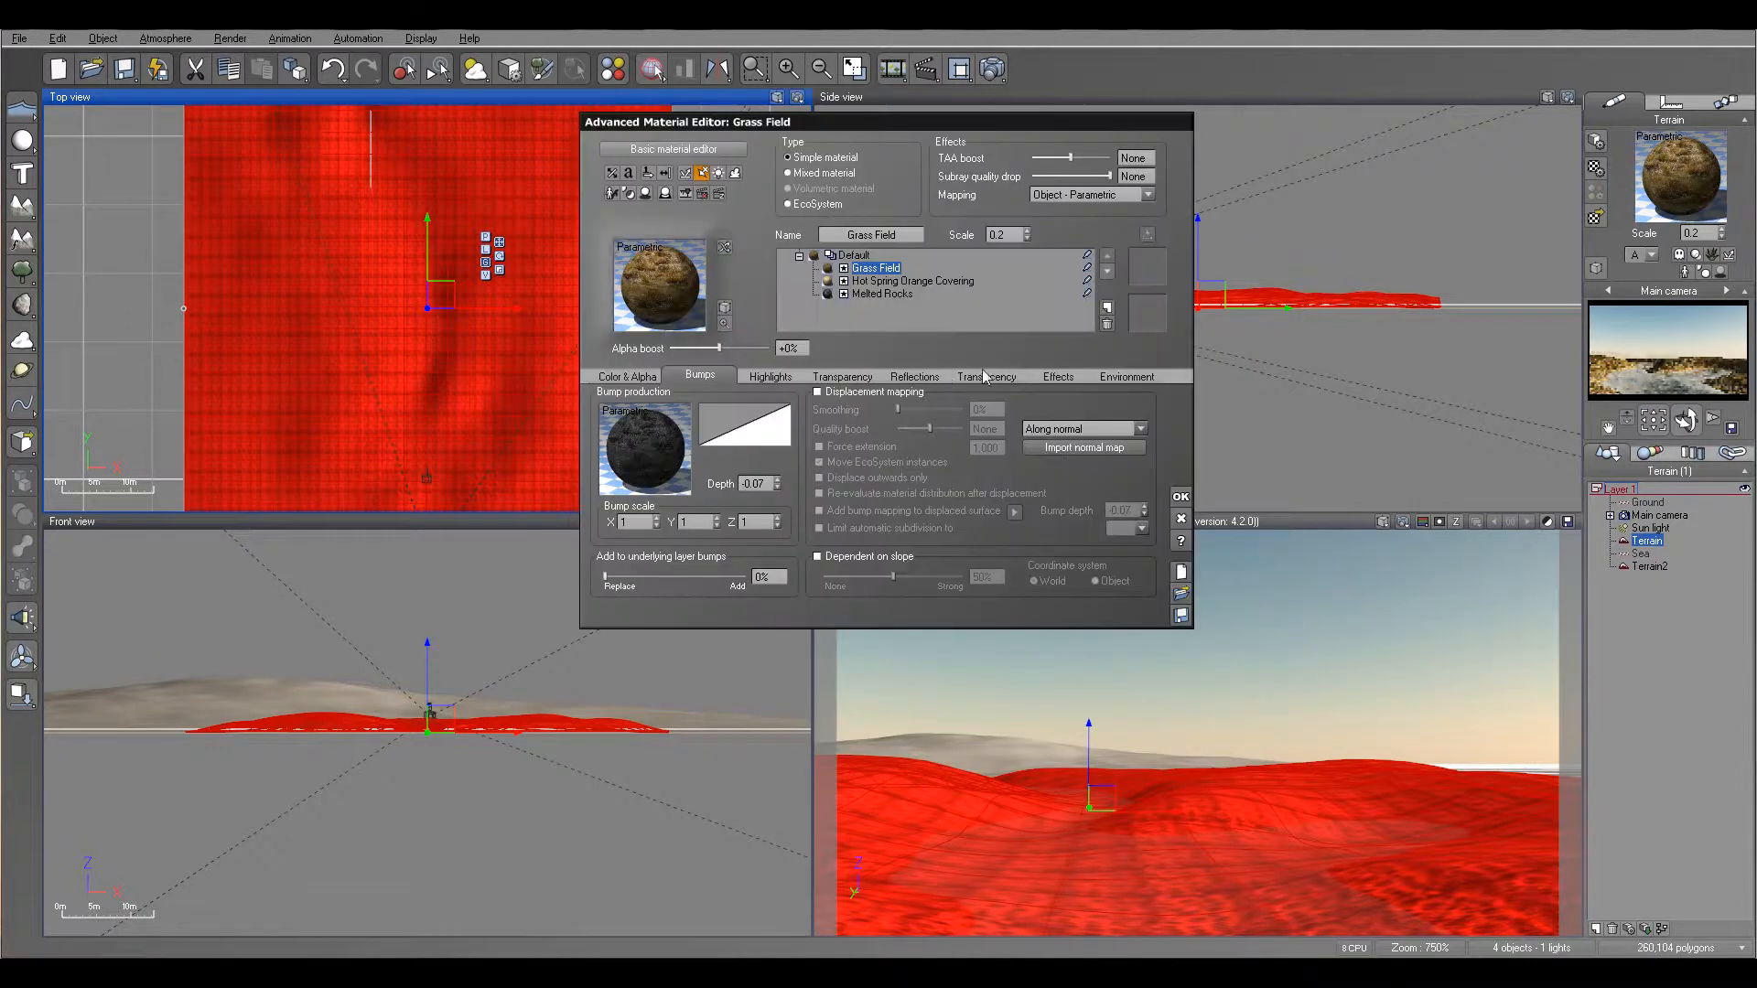
pyautogui.click(876, 282)
pyautogui.click(777, 479)
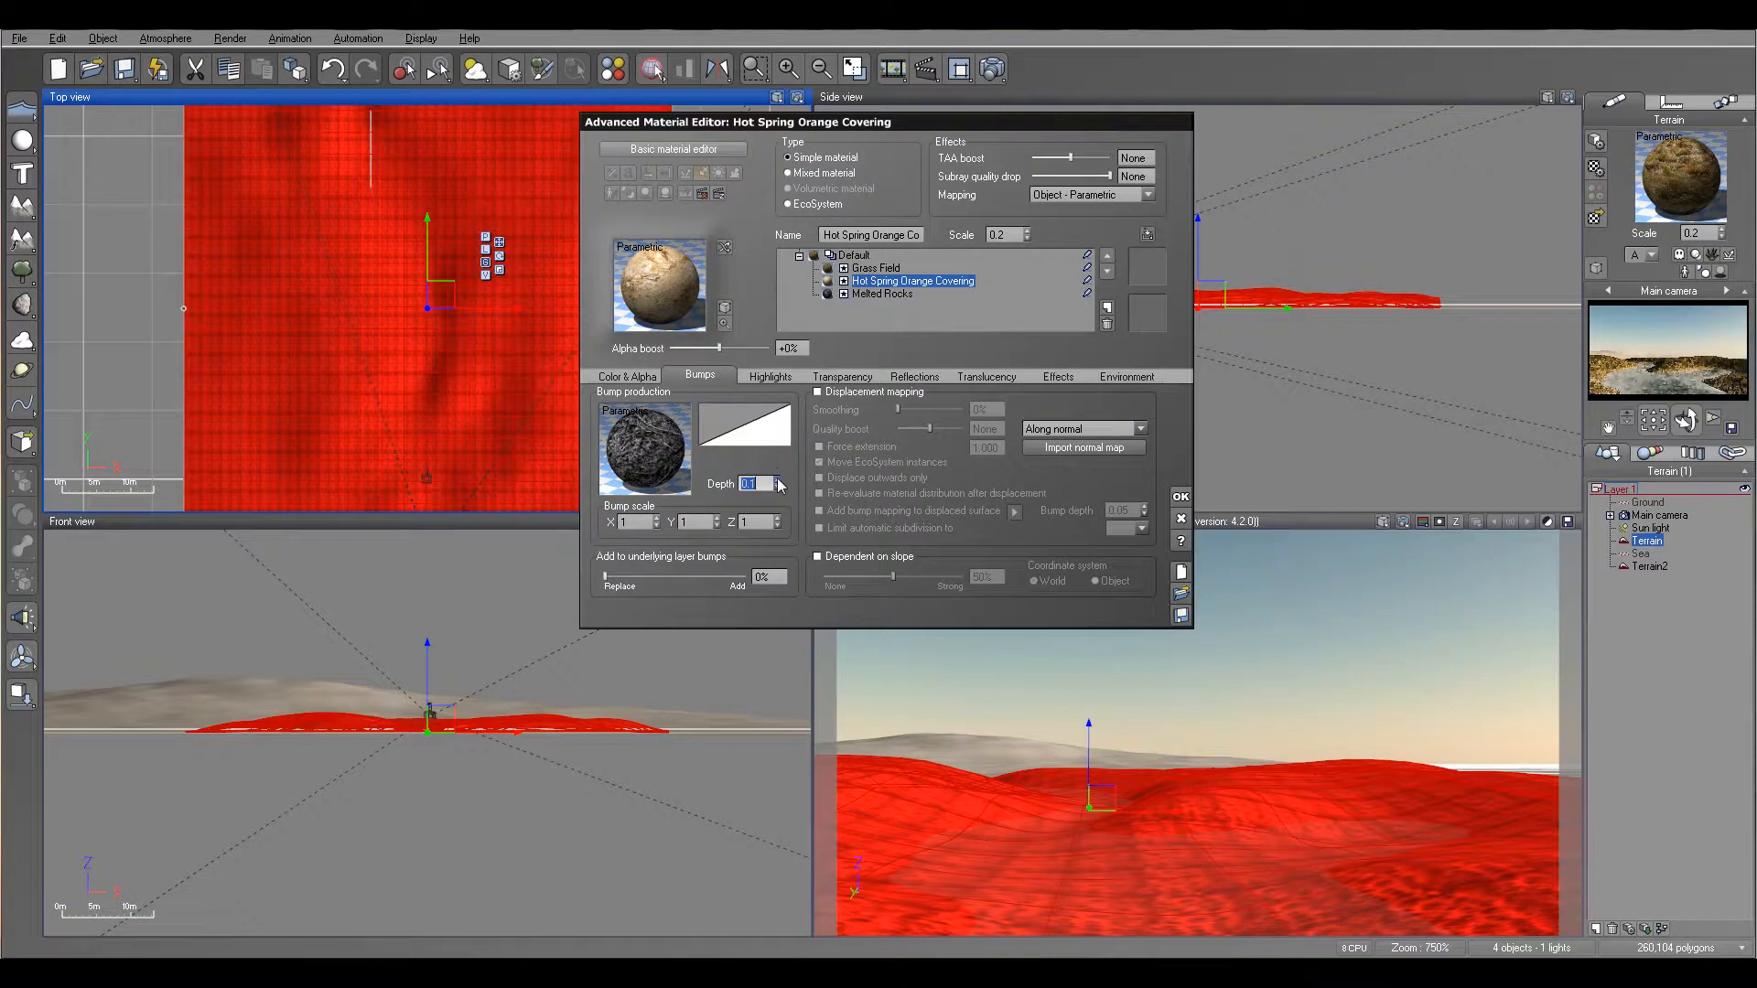
pyautogui.click(777, 488)
pyautogui.click(777, 487)
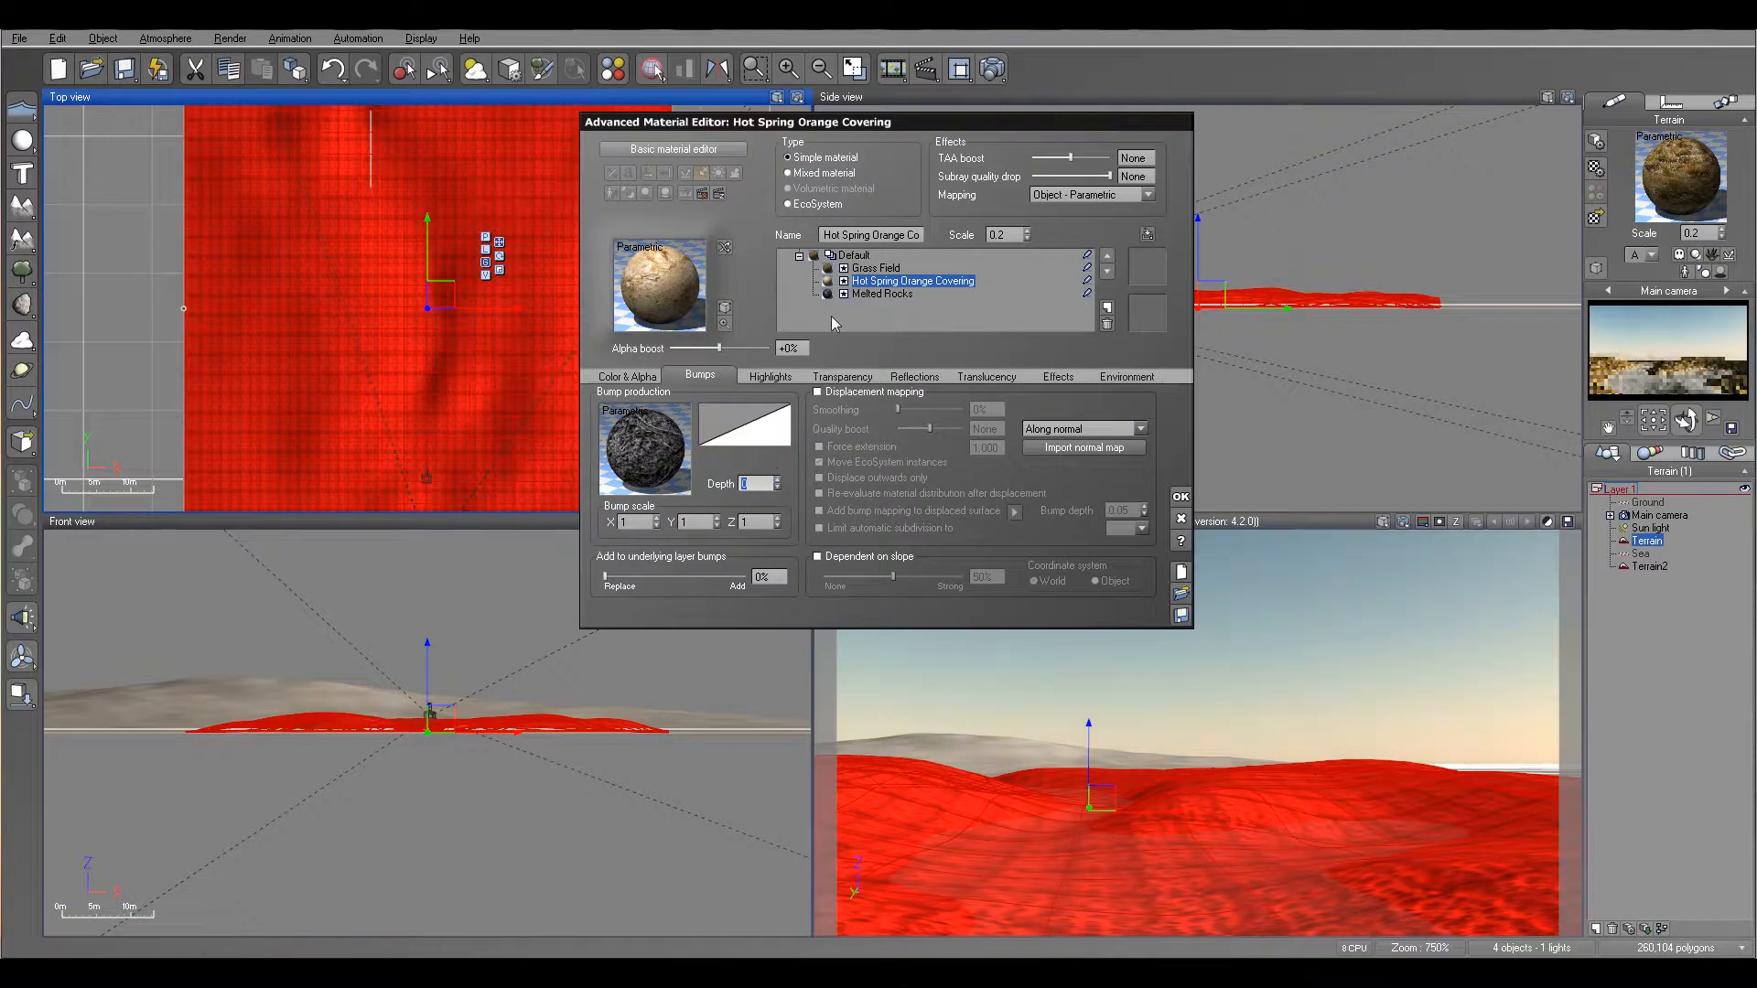
pyautogui.click(894, 282)
pyautogui.moveTo(605, 577); pyautogui.dragTo(665, 577)
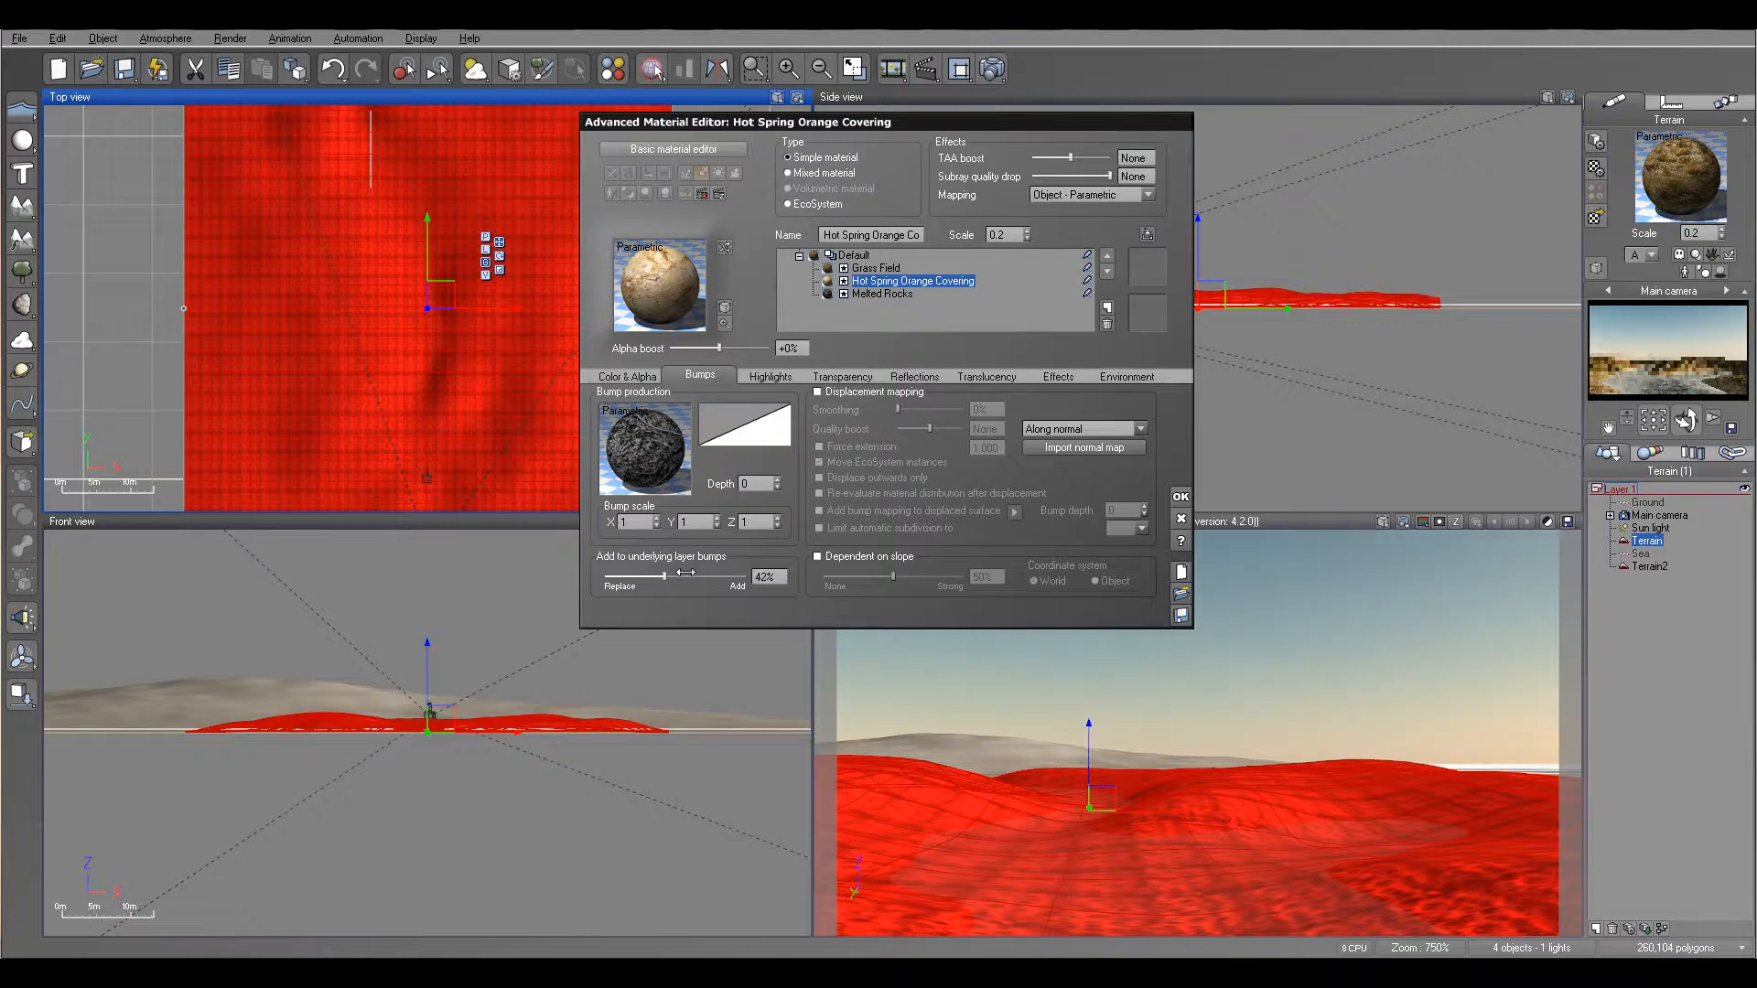
# Step: Check the Melted Rocks bump depth, set the Grass Field layer's bump depth to 0.12, and apply the material
pyautogui.click(892, 294)
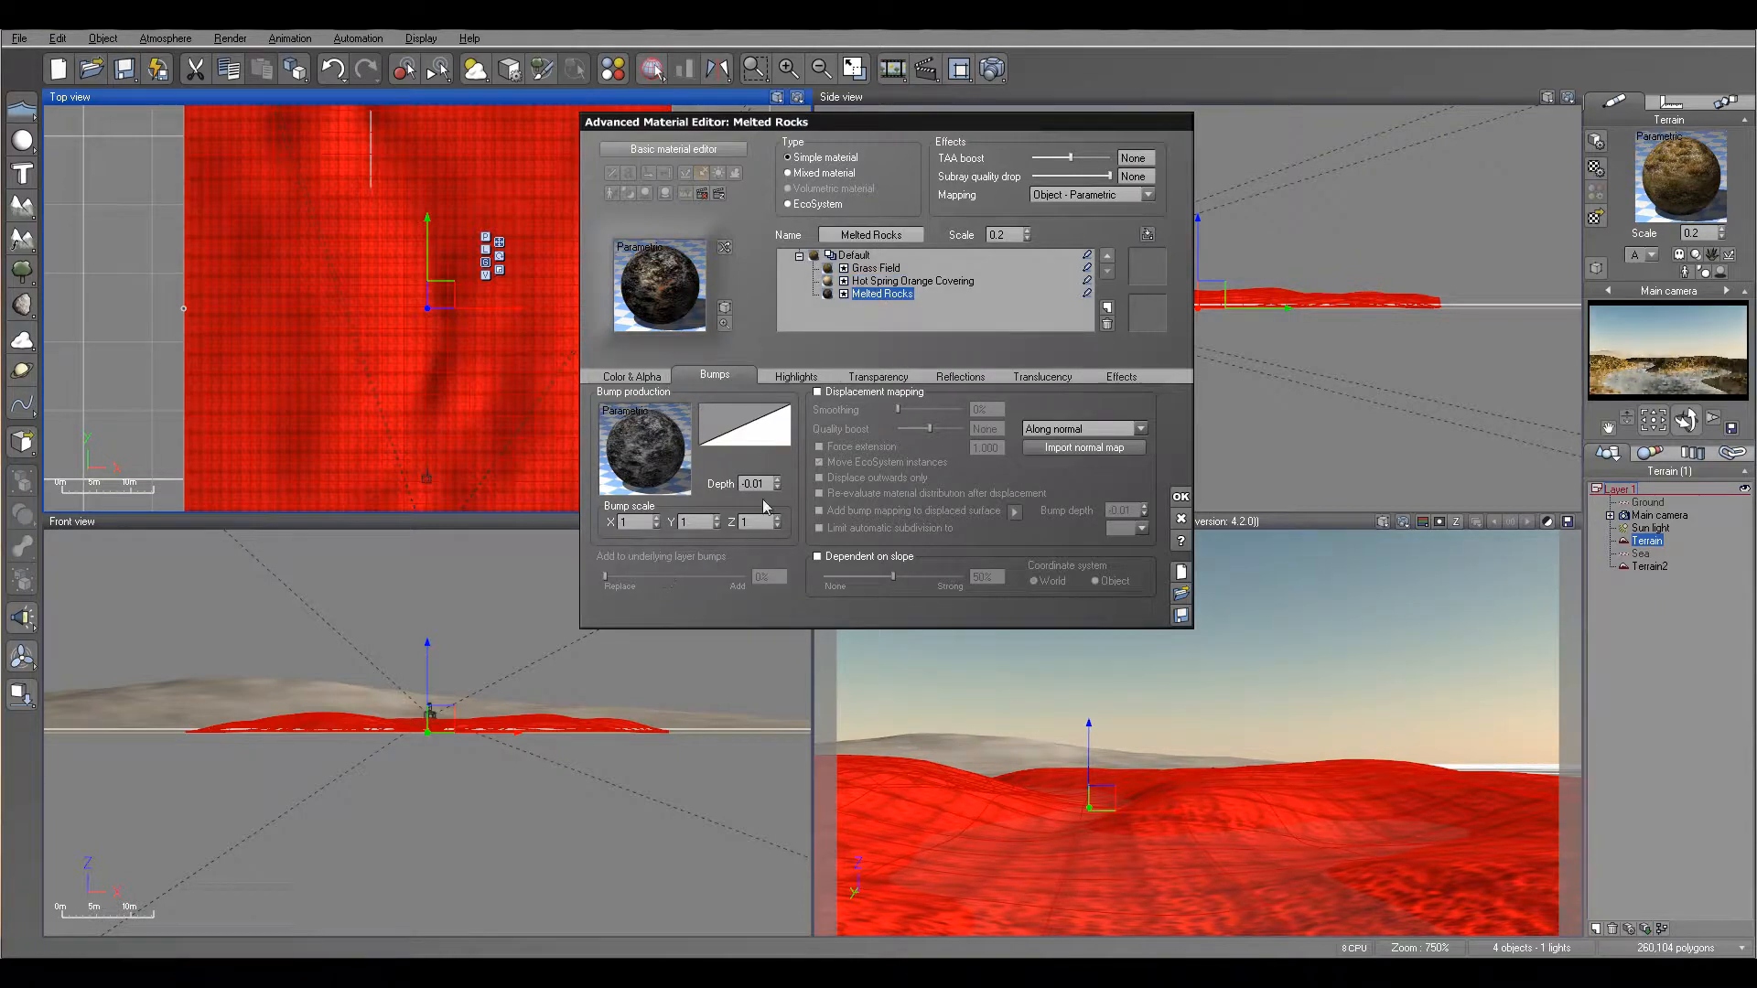
pyautogui.click(872, 269)
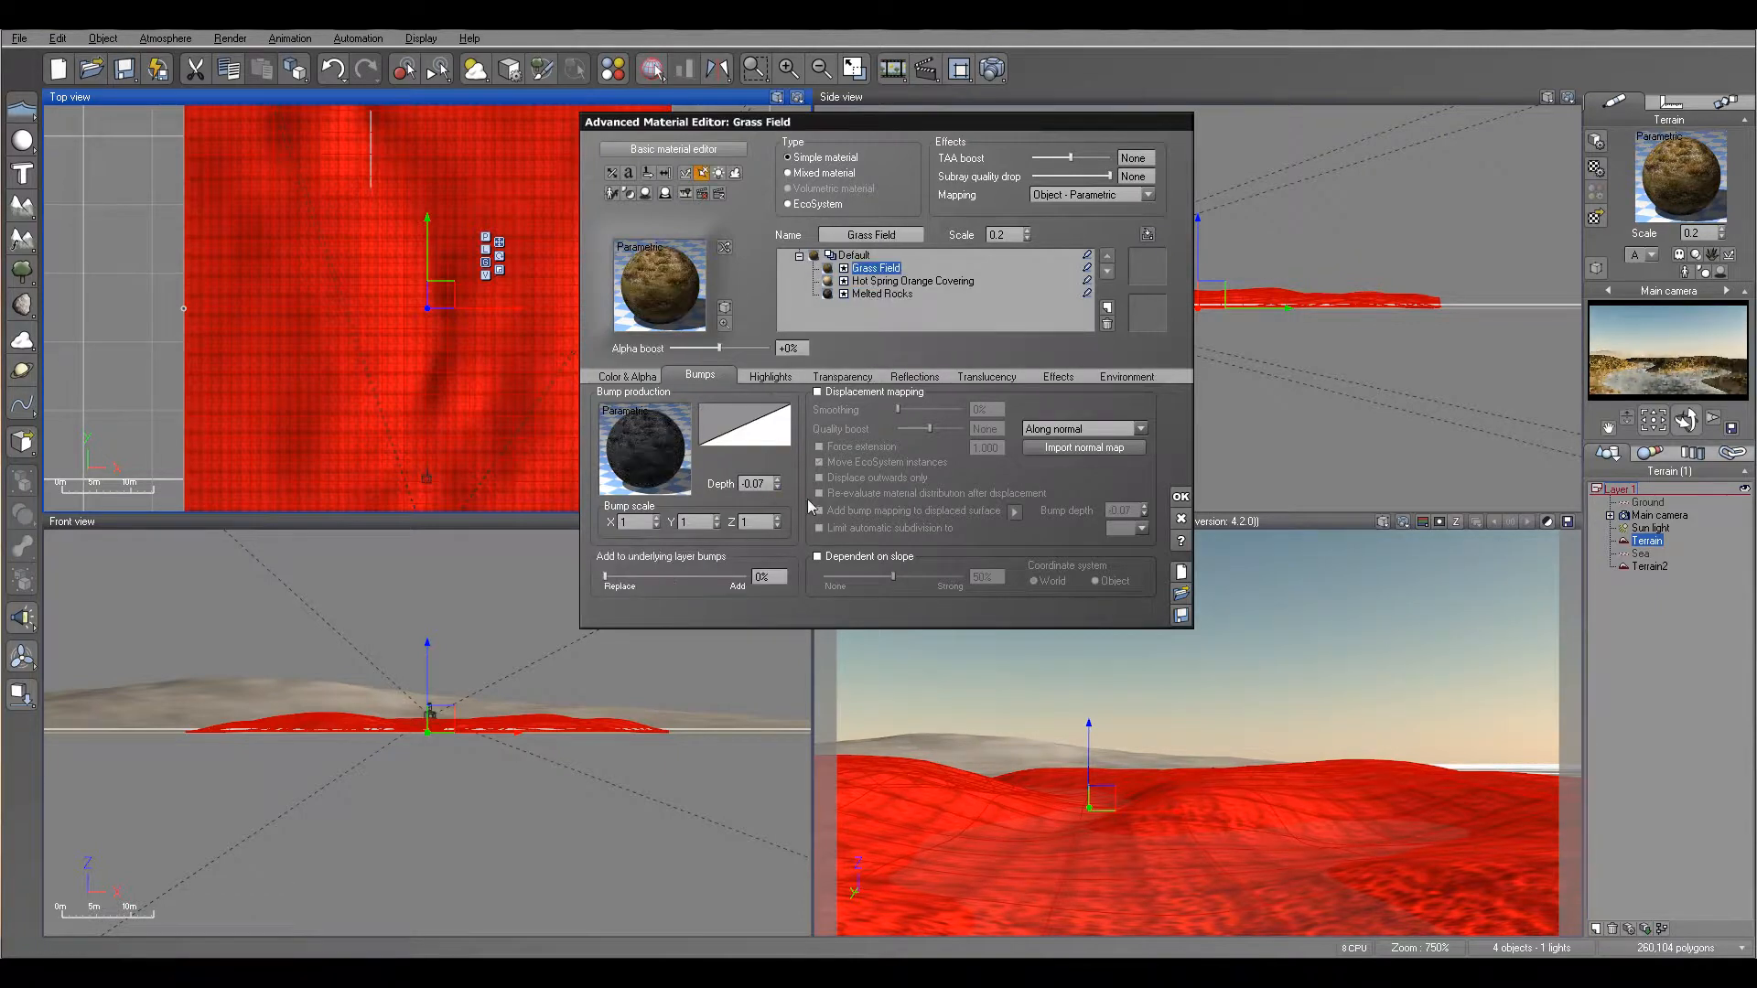
pyautogui.click(778, 480)
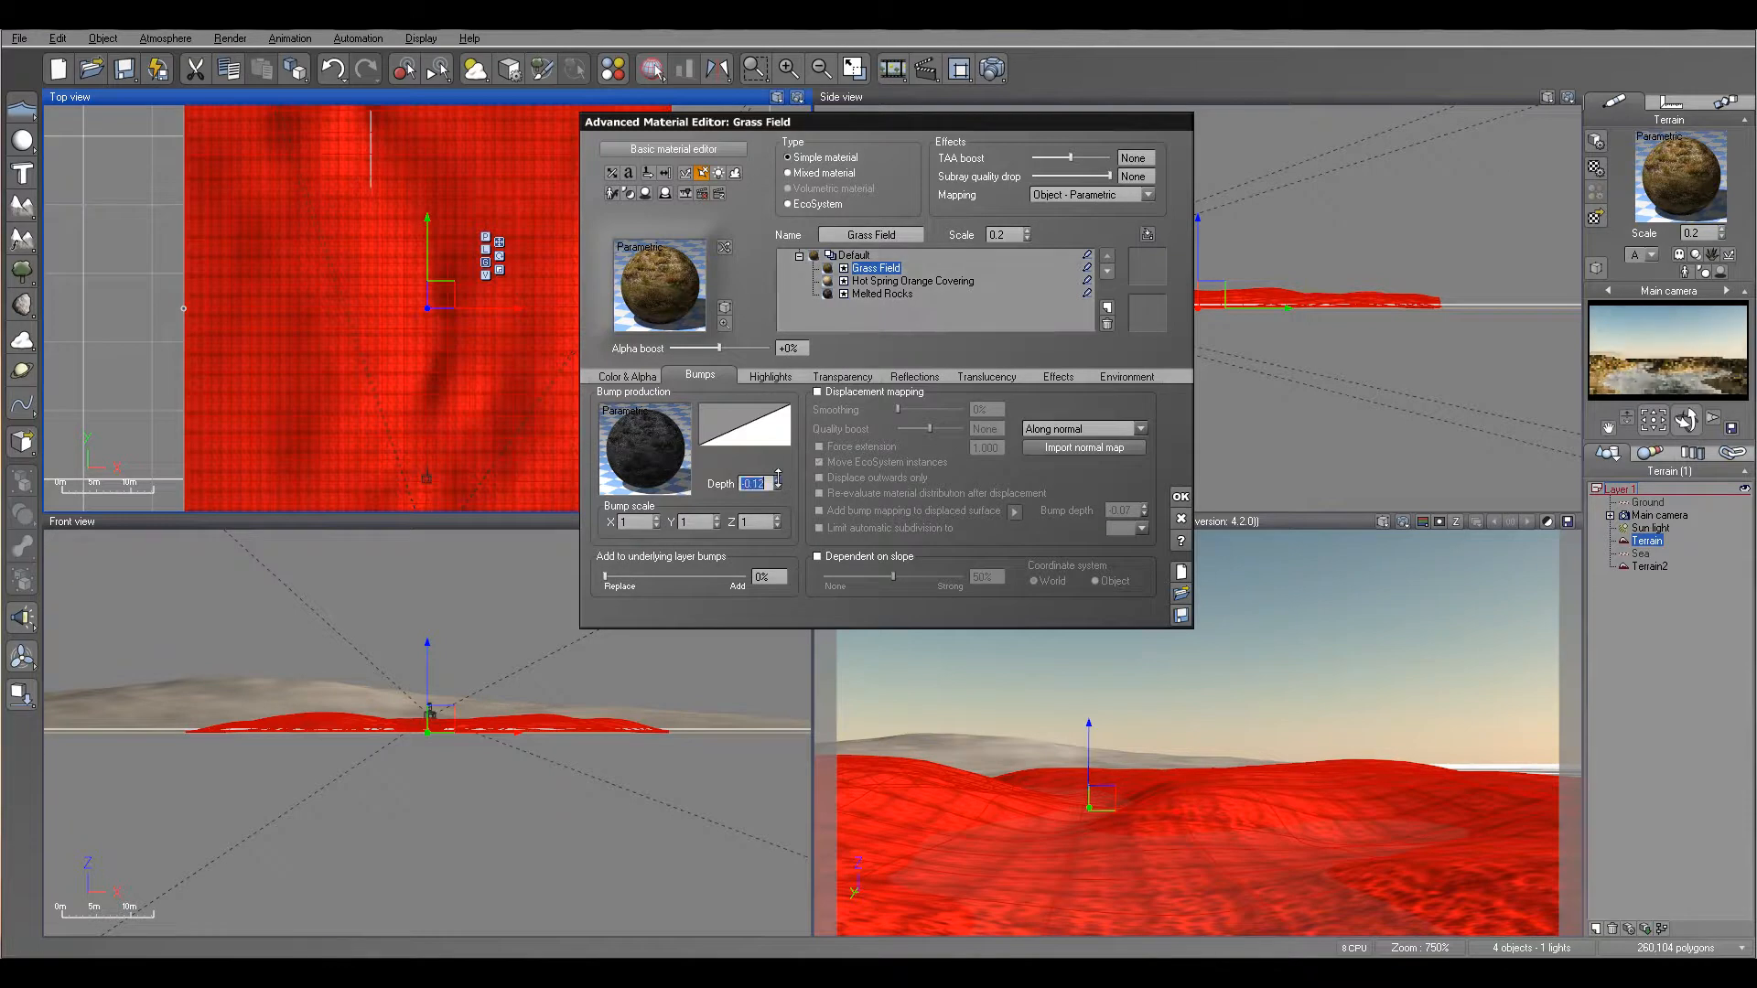
pyautogui.click(1180, 497)
# Step: Render the scene to check the changed terrain bumps, and close the render display
pyautogui.press('F9')
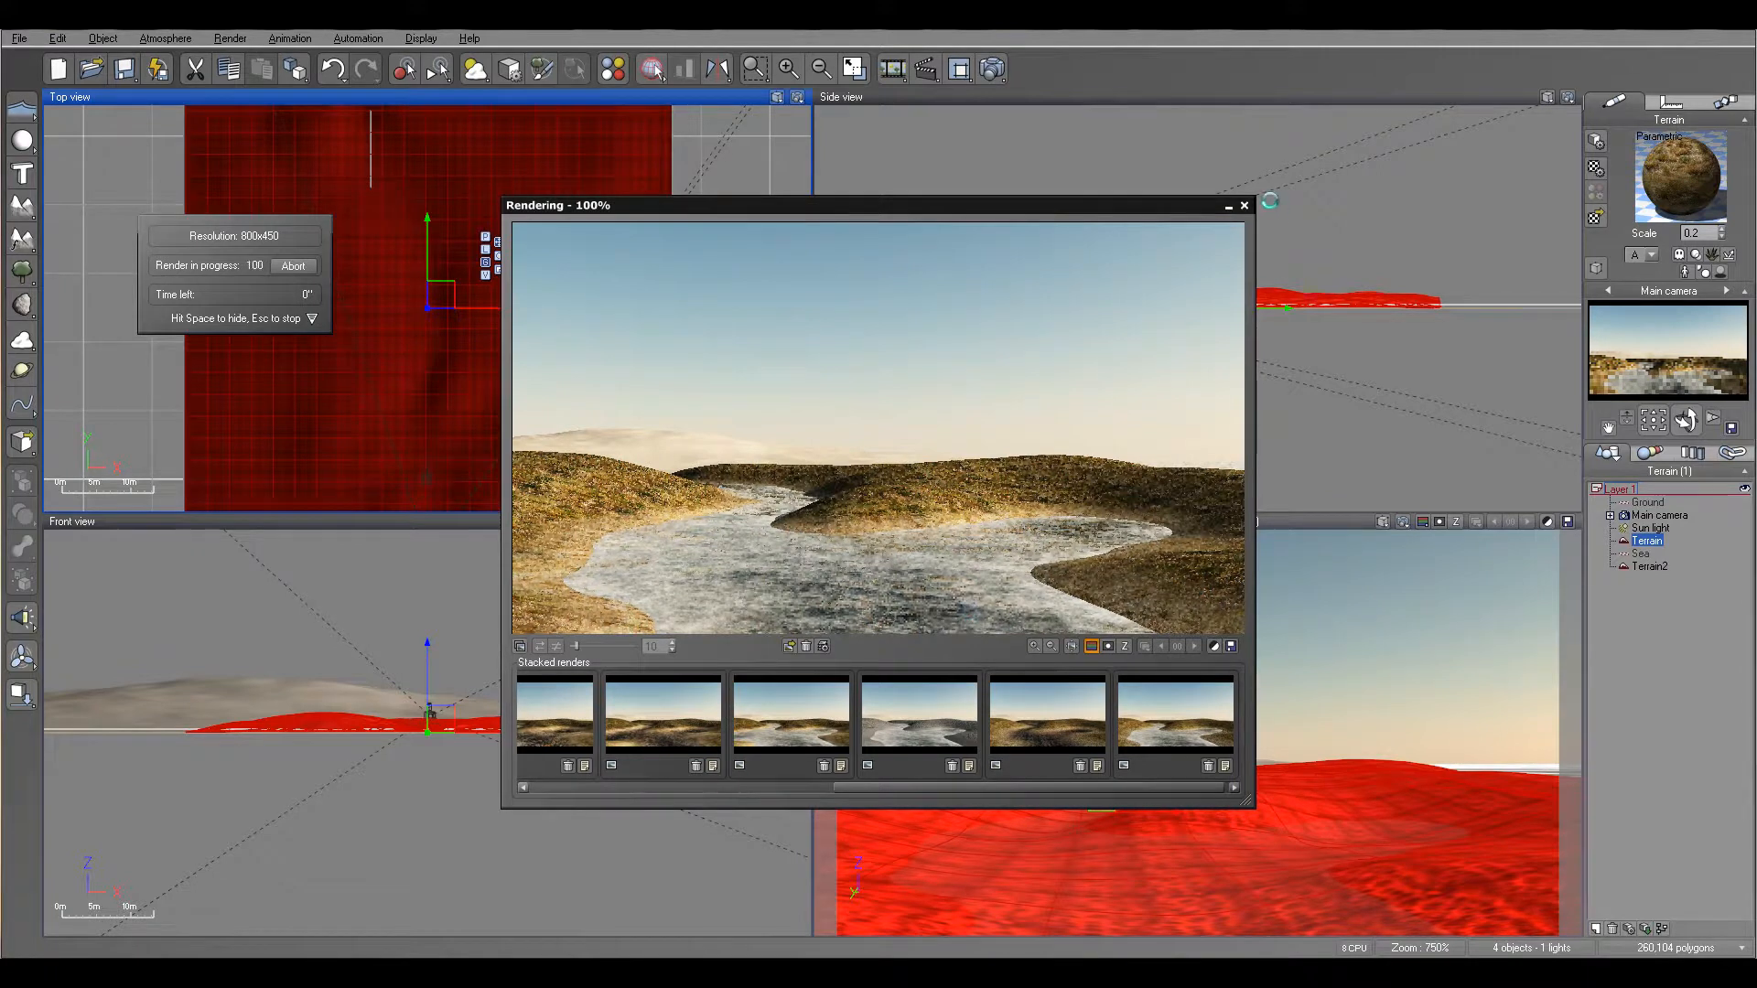
pyautogui.click(991, 593)
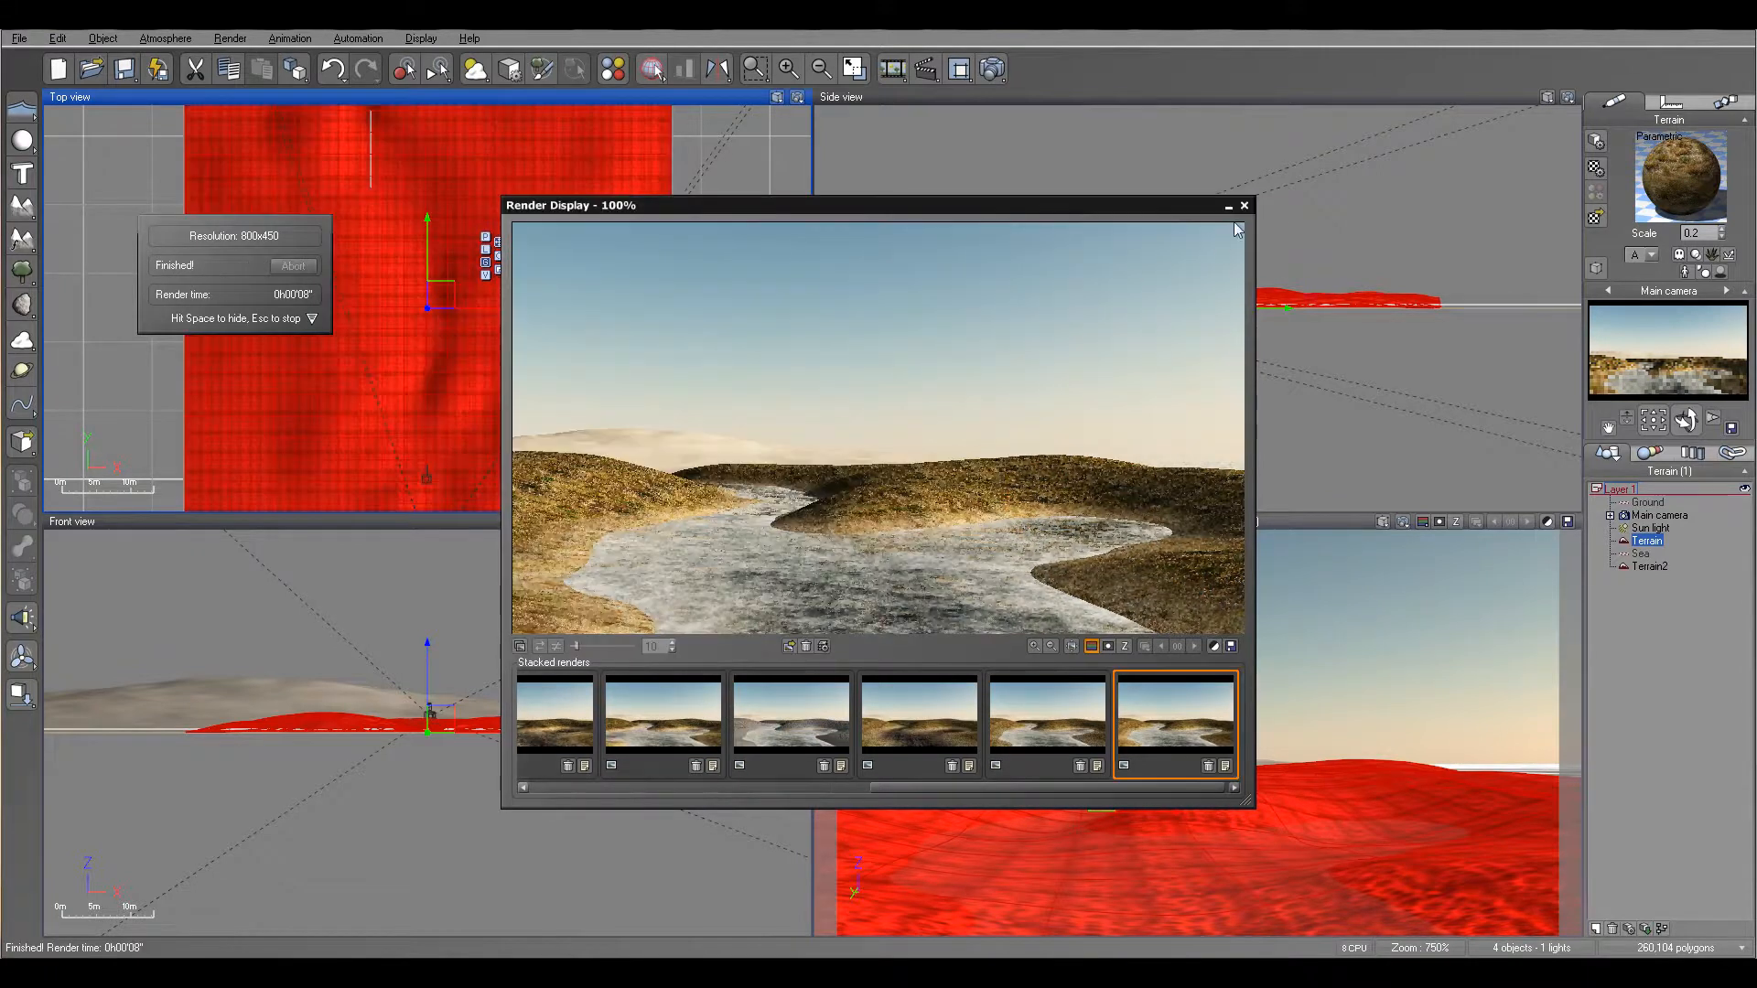
pyautogui.click(1243, 206)
# Step: Open the Sea object's material for advanced editing and set the Foam layer's alpha boost to -50%
pyautogui.click(1641, 554)
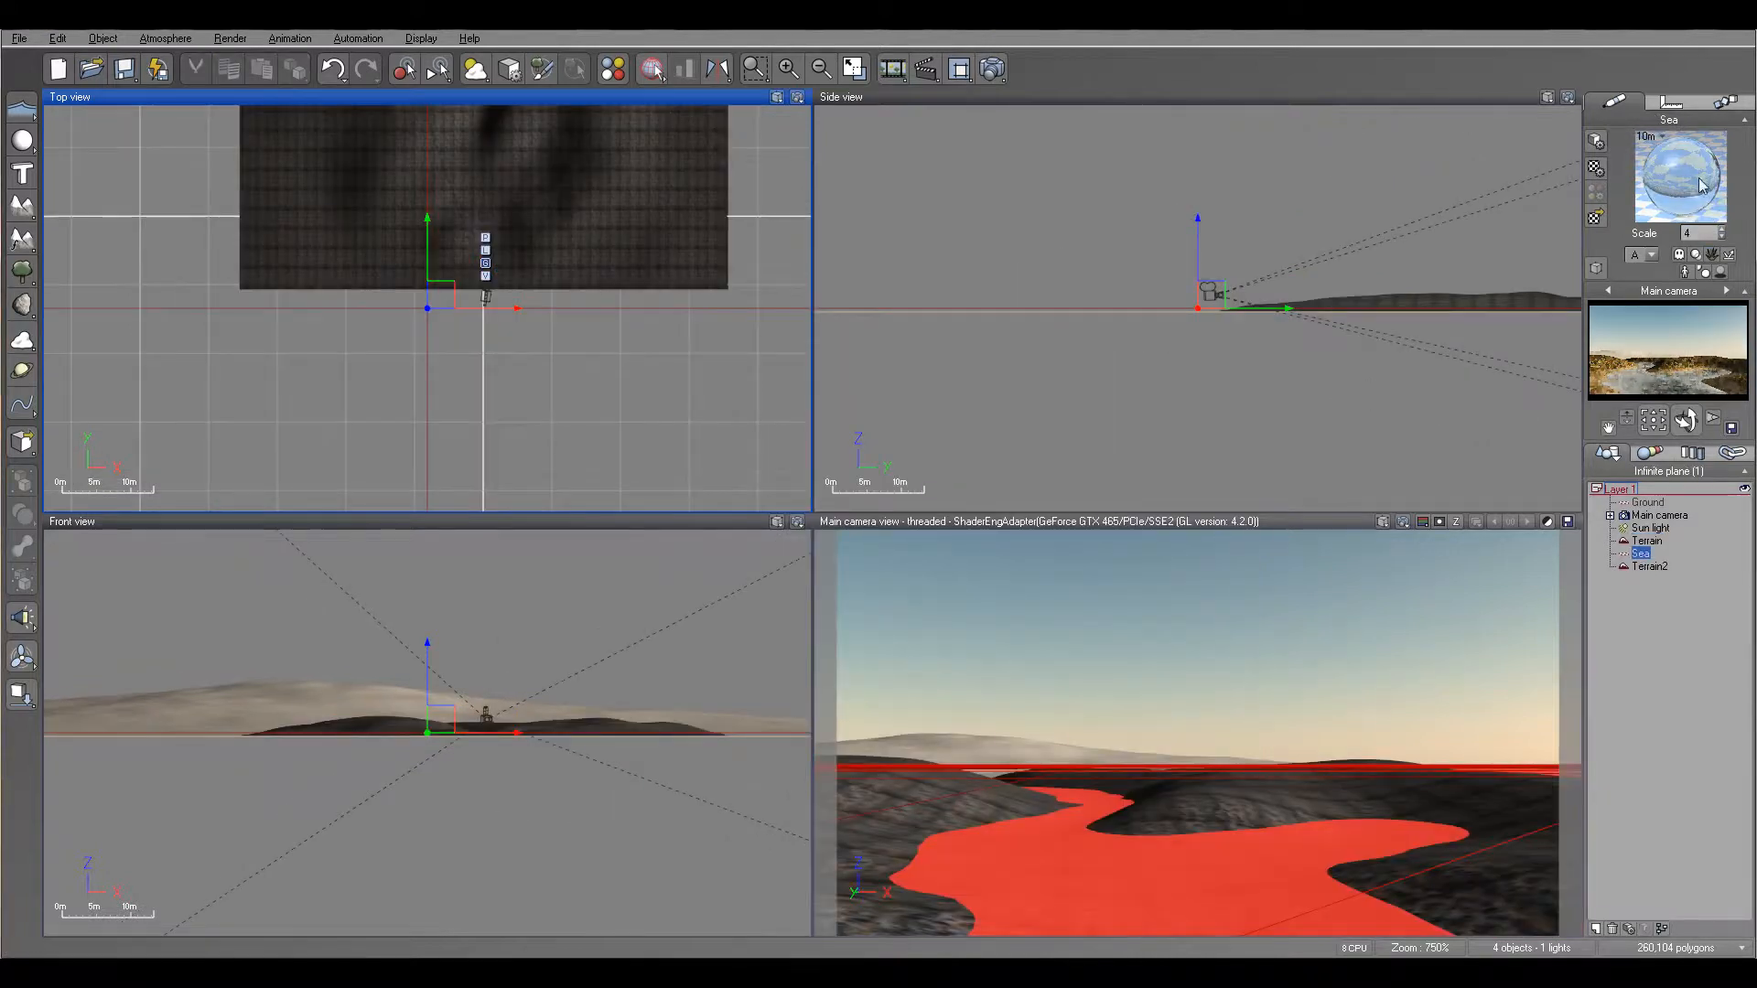
pyautogui.doubleClick(1670, 189)
pyautogui.moveTo(924, 123); pyautogui.dragTo(857, 135)
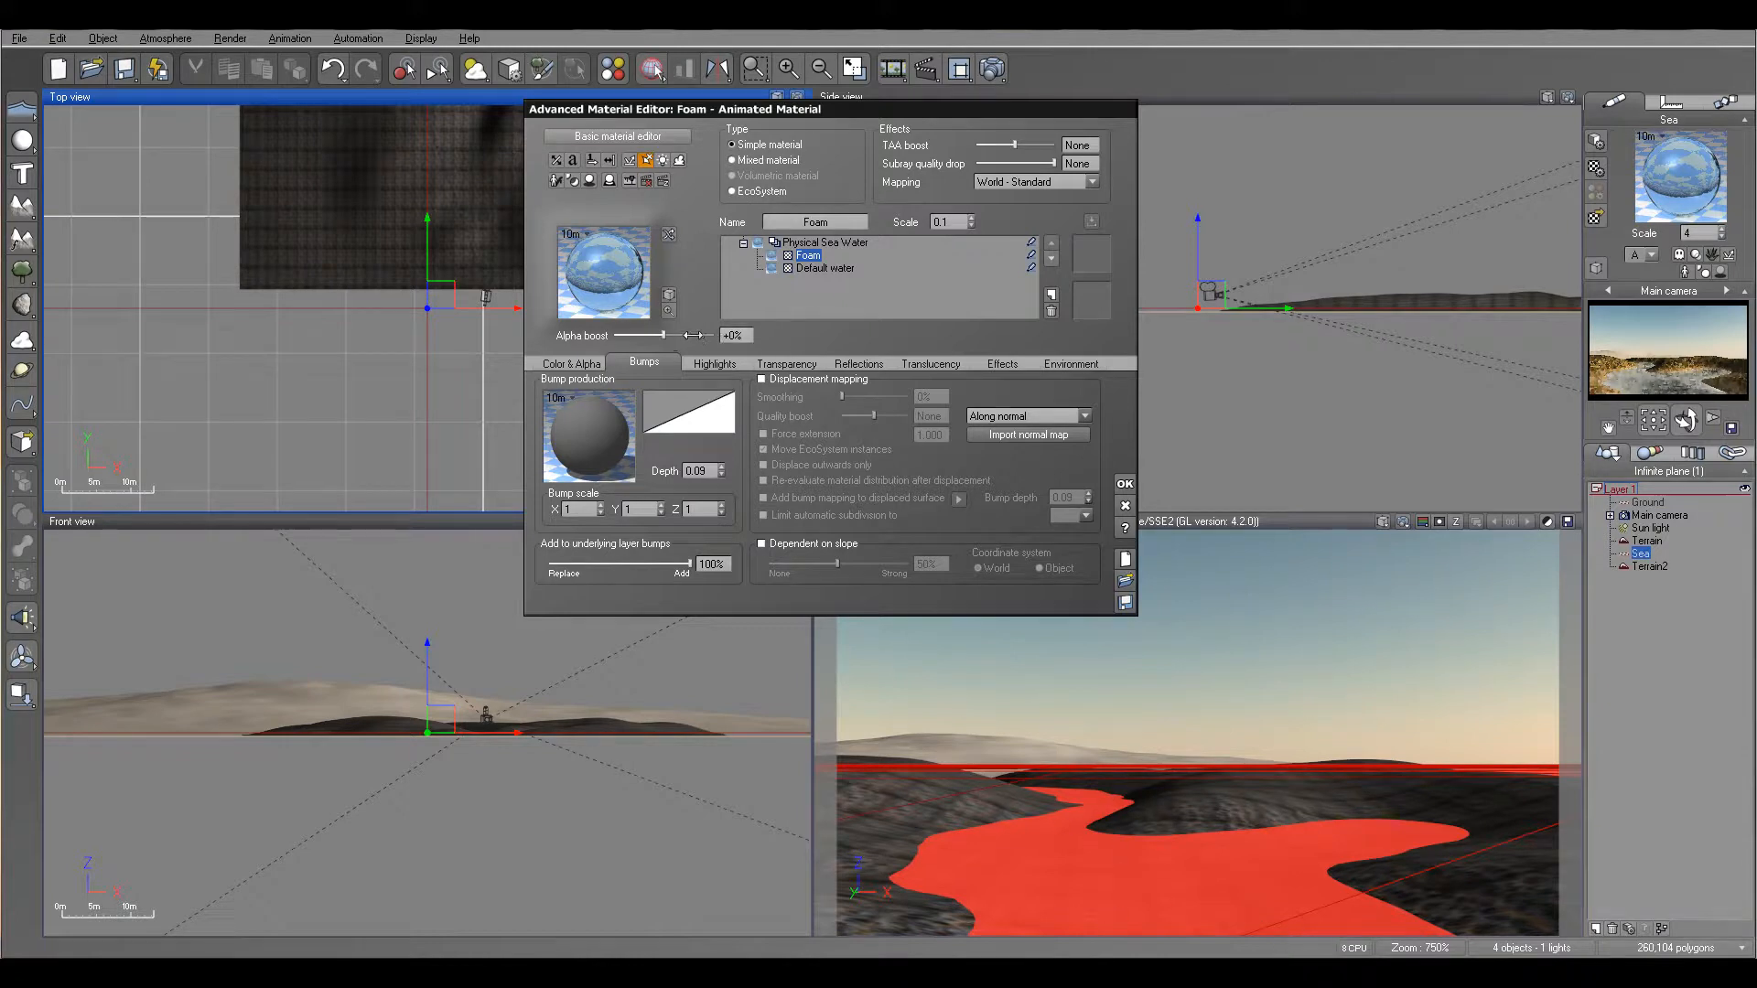
pyautogui.moveTo(692, 334); pyautogui.dragTo(673, 334)
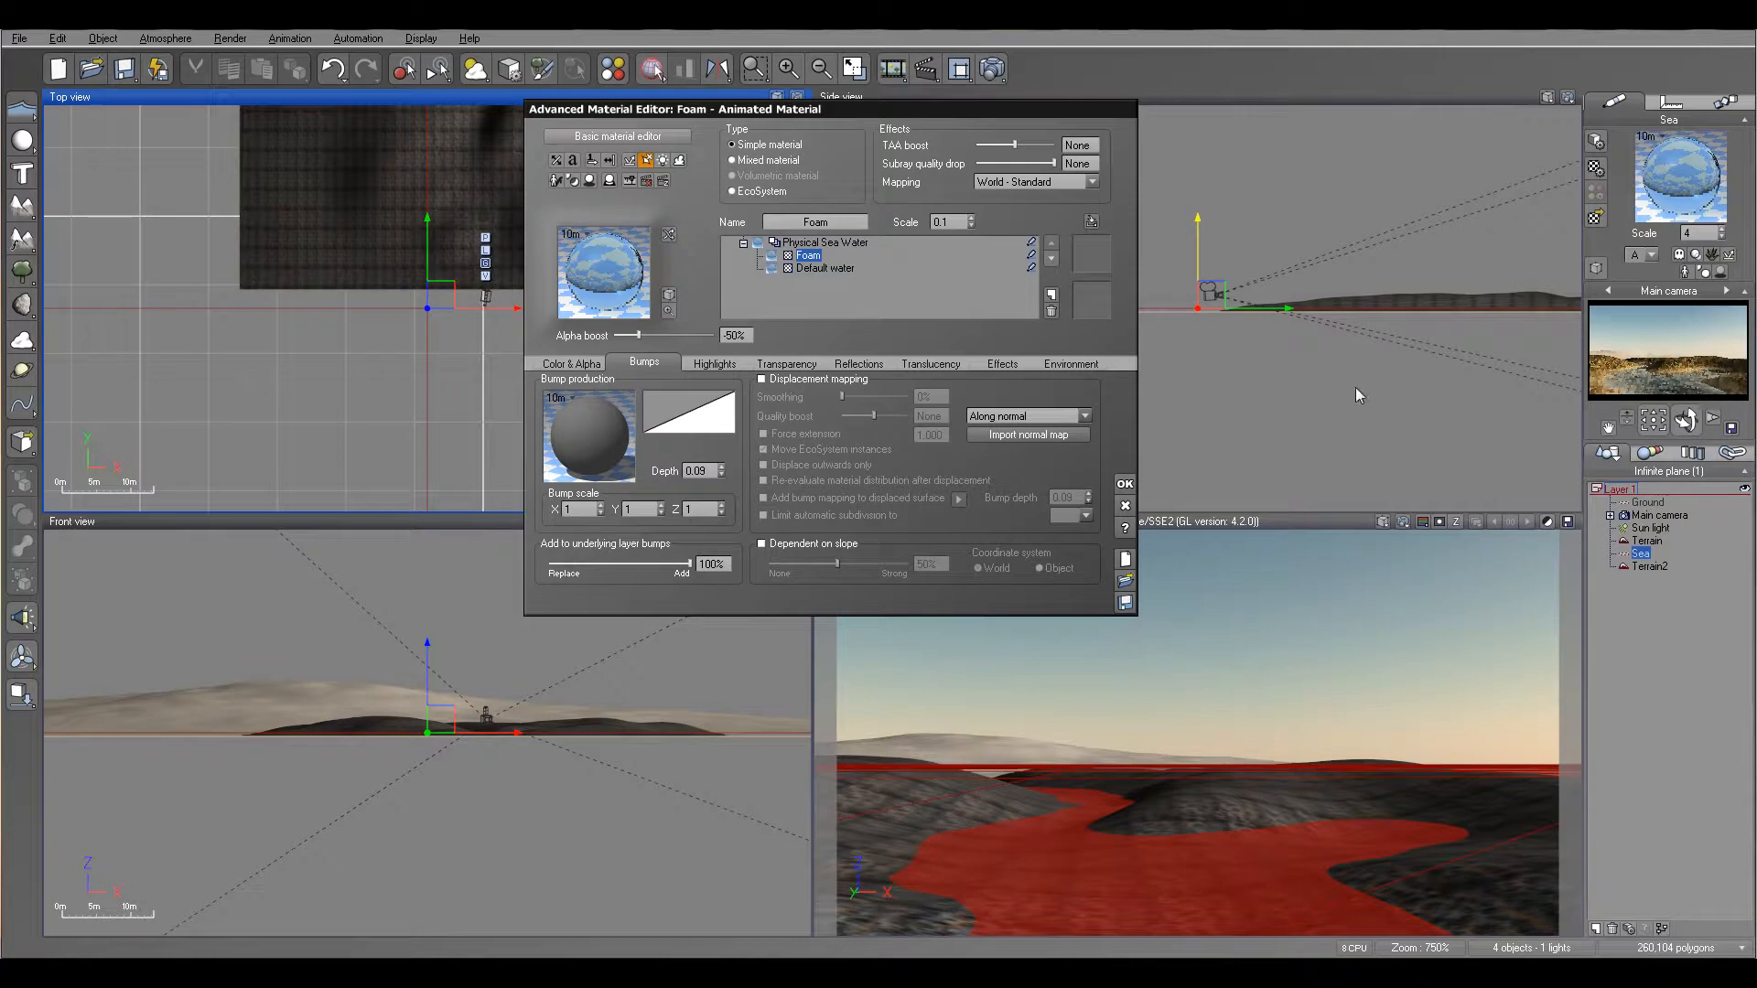
# Step: Set the Default water layer's bump depth to 0.1 and its highlight global intensity to 58%
pyautogui.click(825, 268)
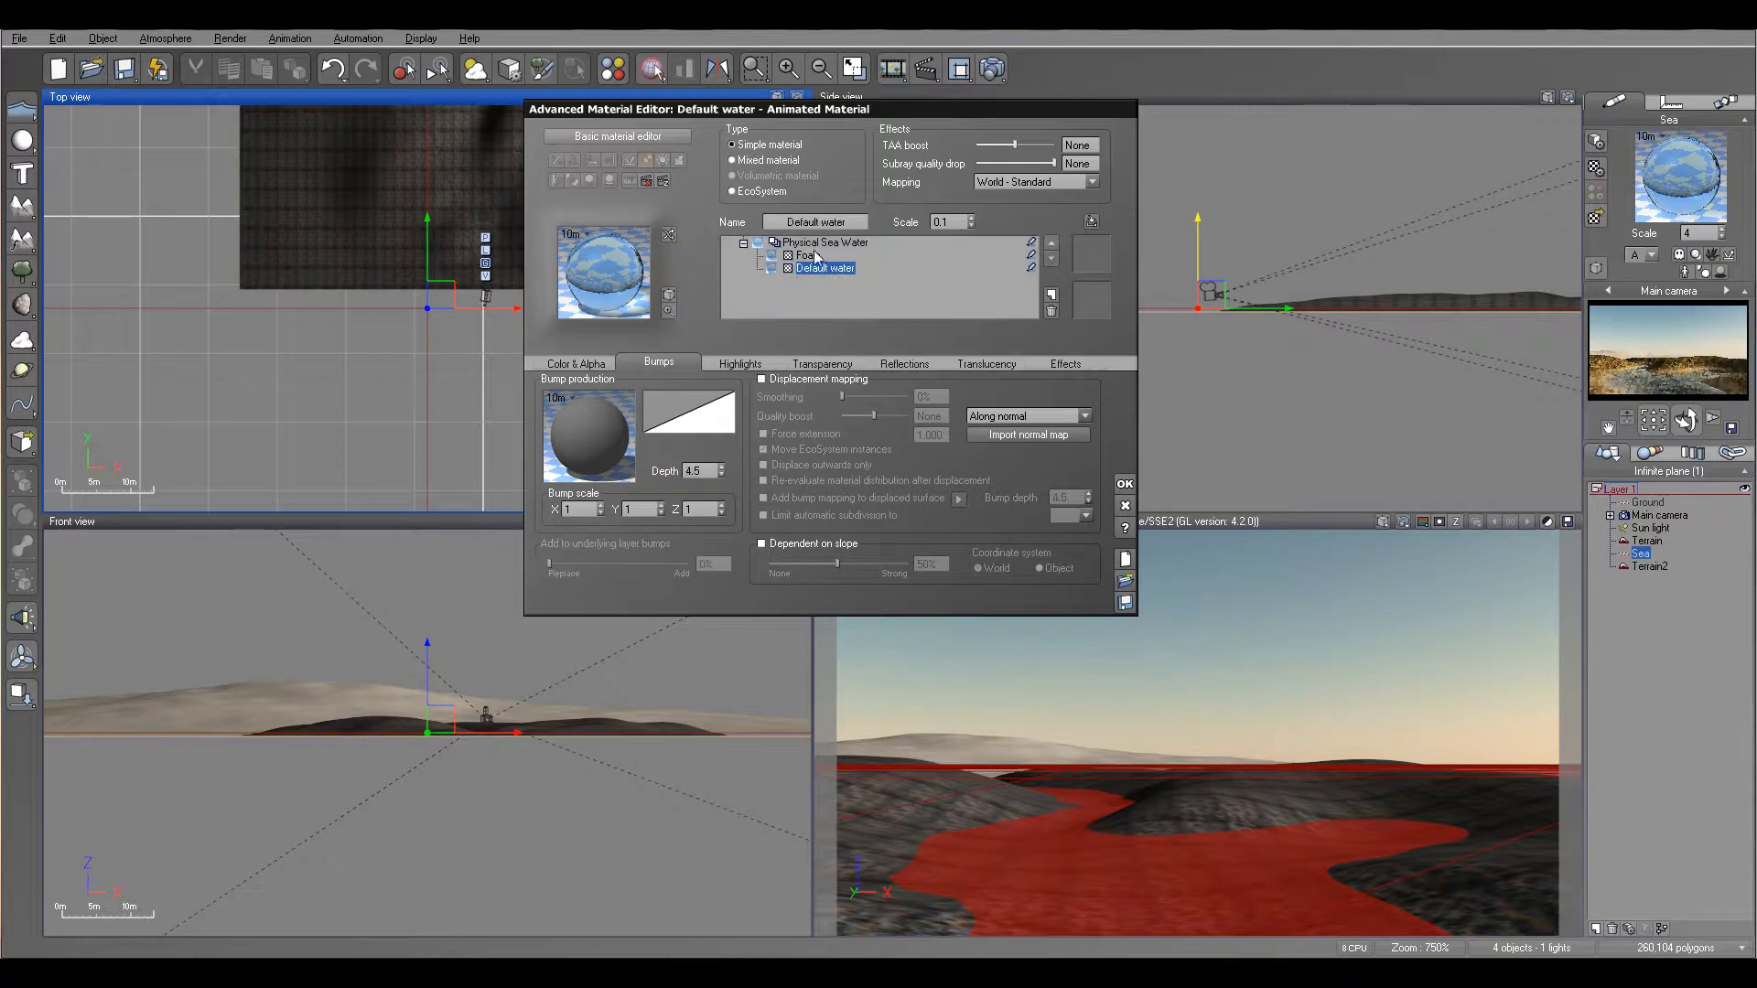
pyautogui.click(575, 363)
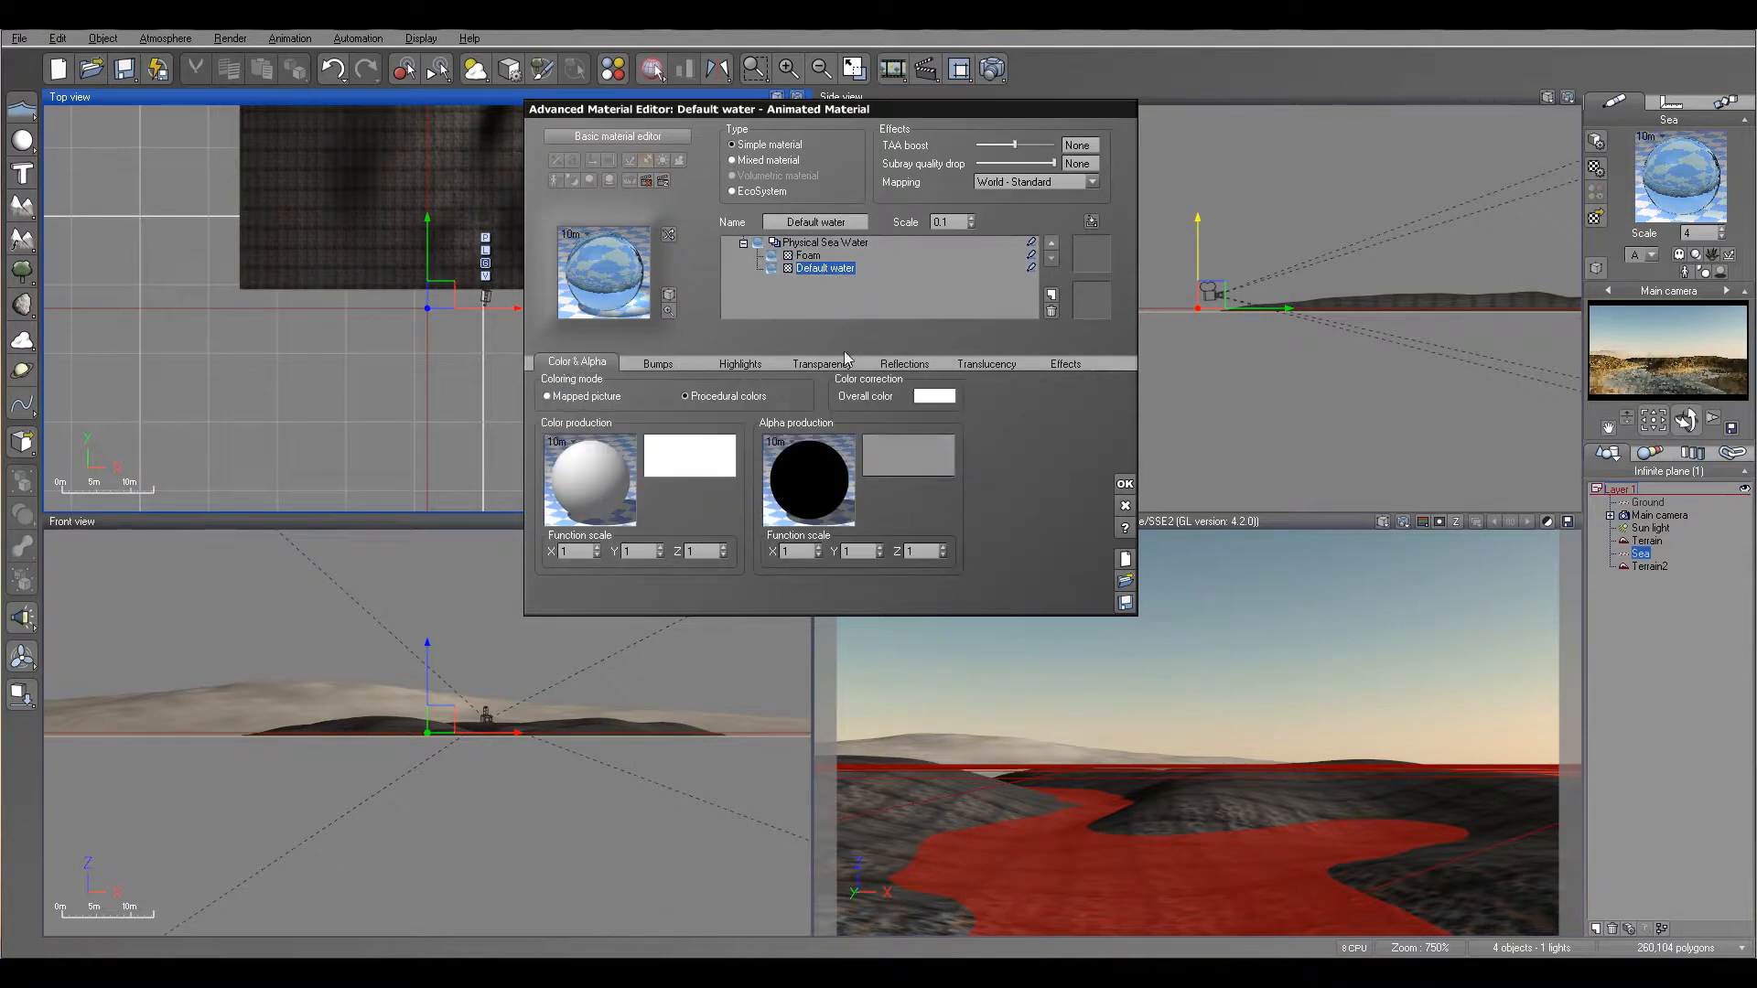
pyautogui.click(668, 365)
pyautogui.doubleClick(700, 470)
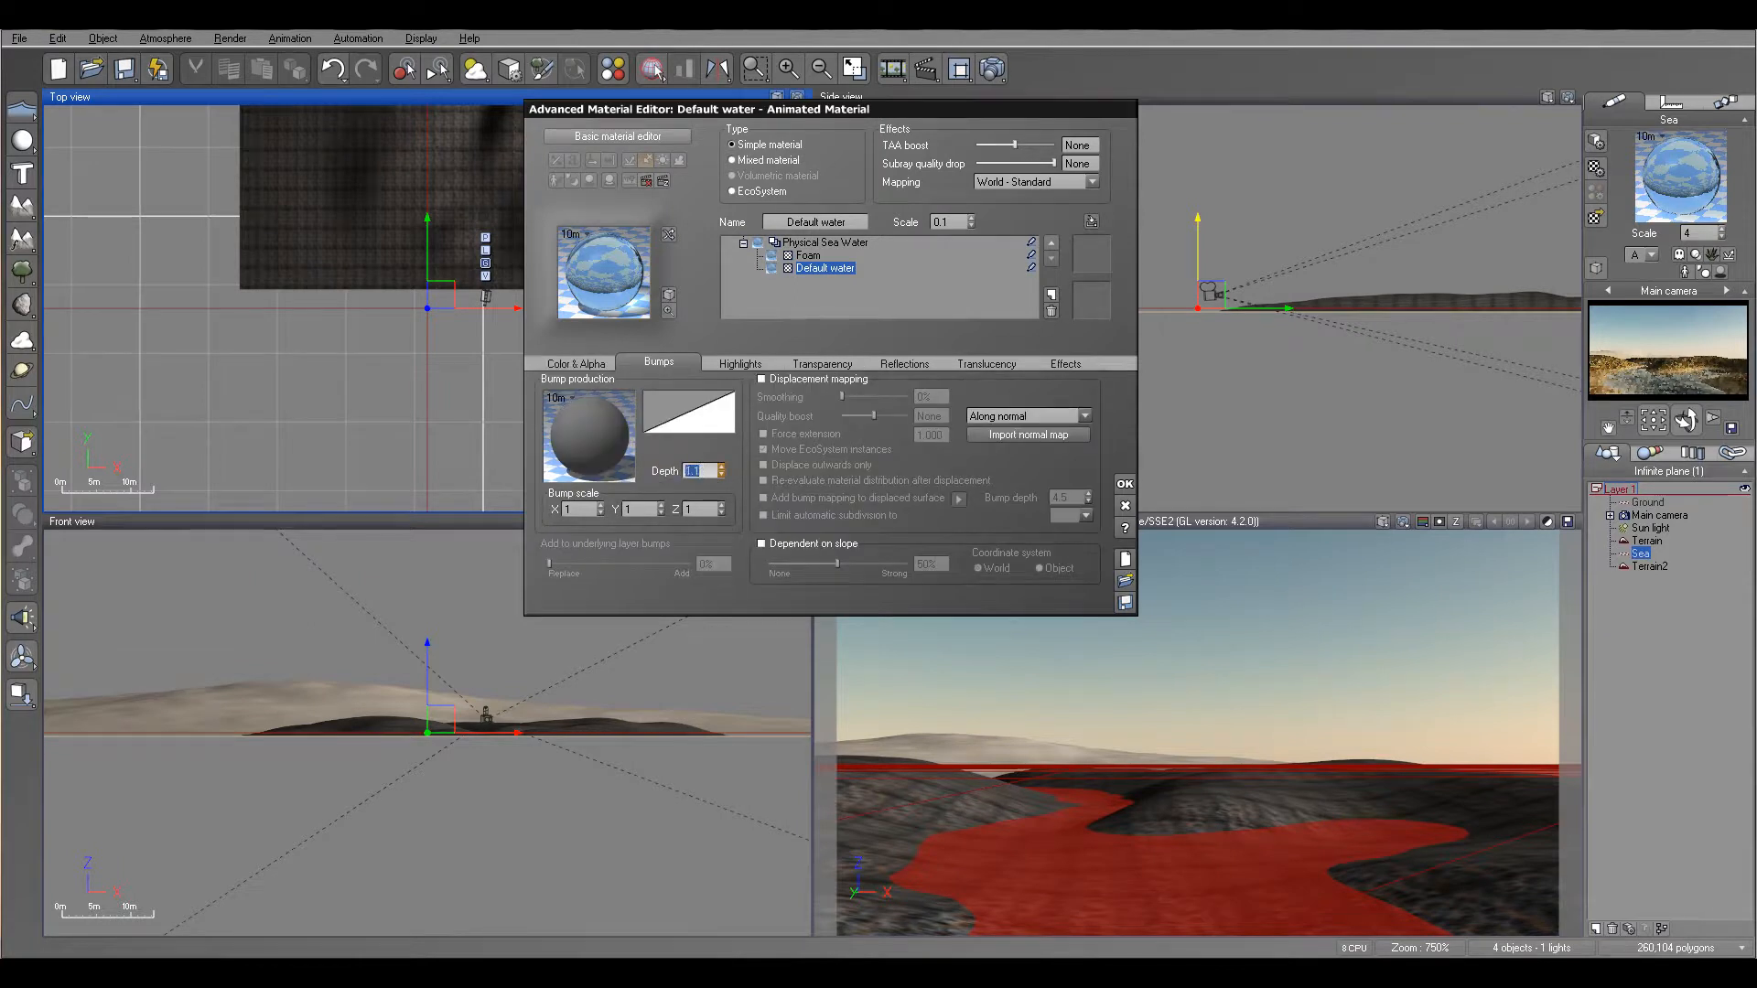
pyautogui.click(722, 473)
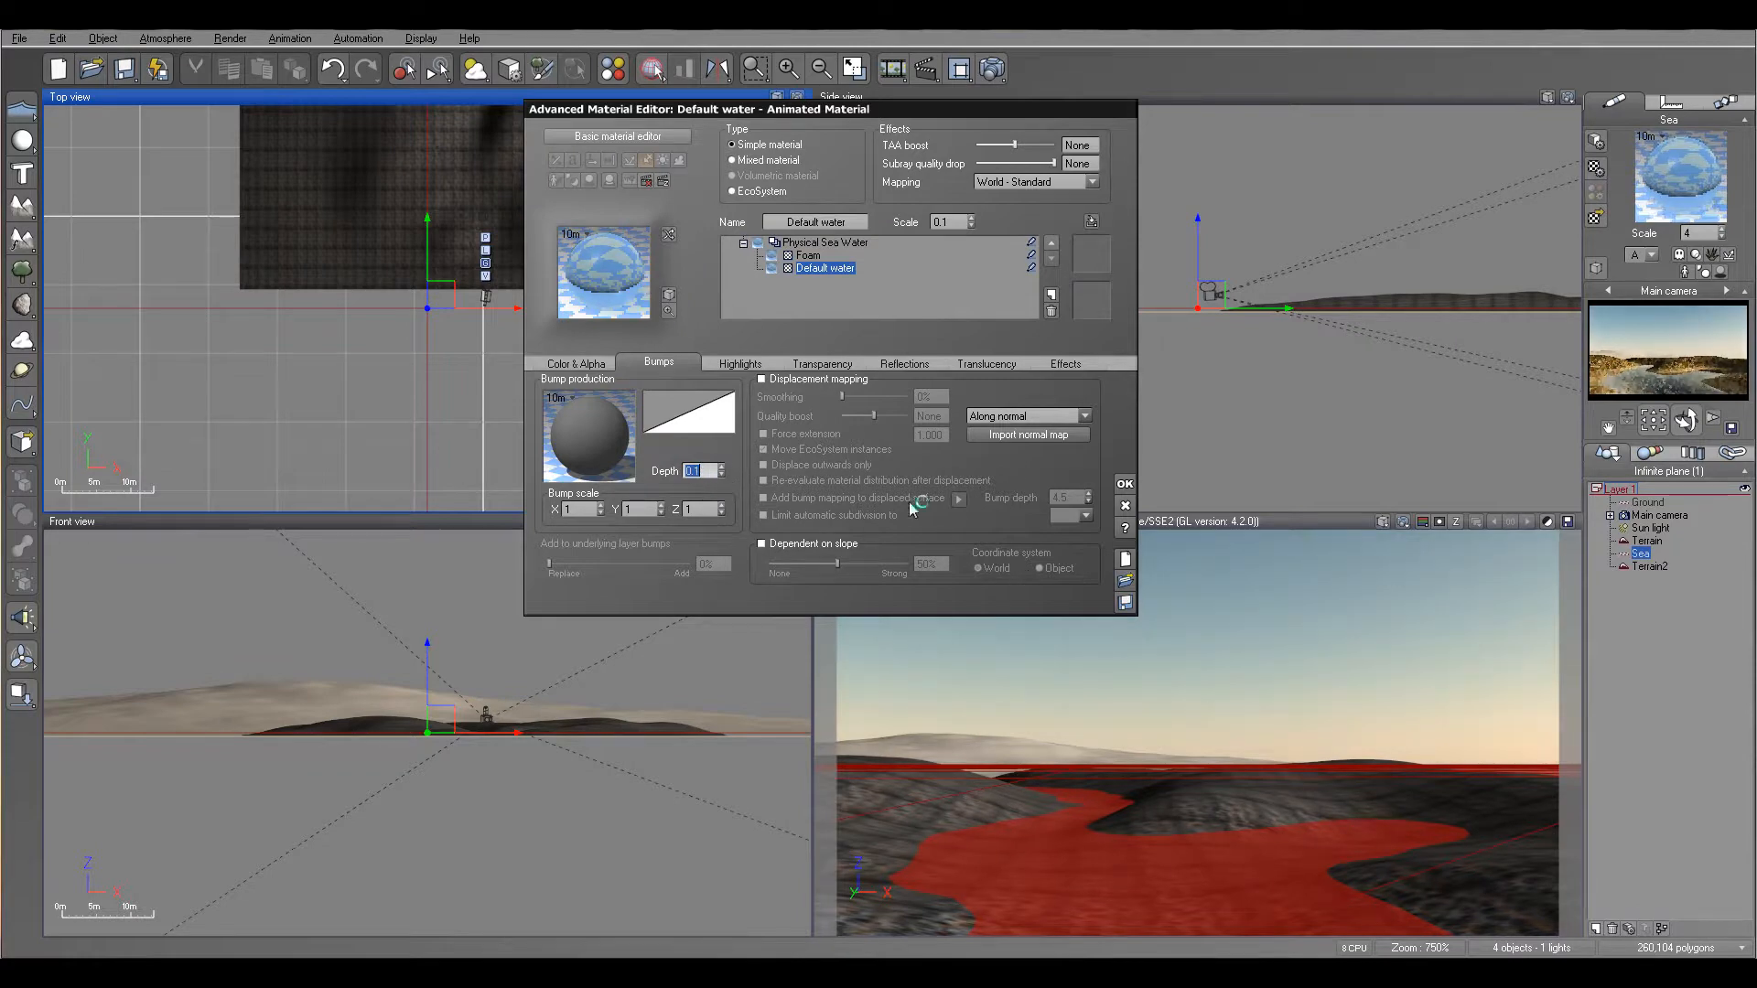
pyautogui.click(745, 364)
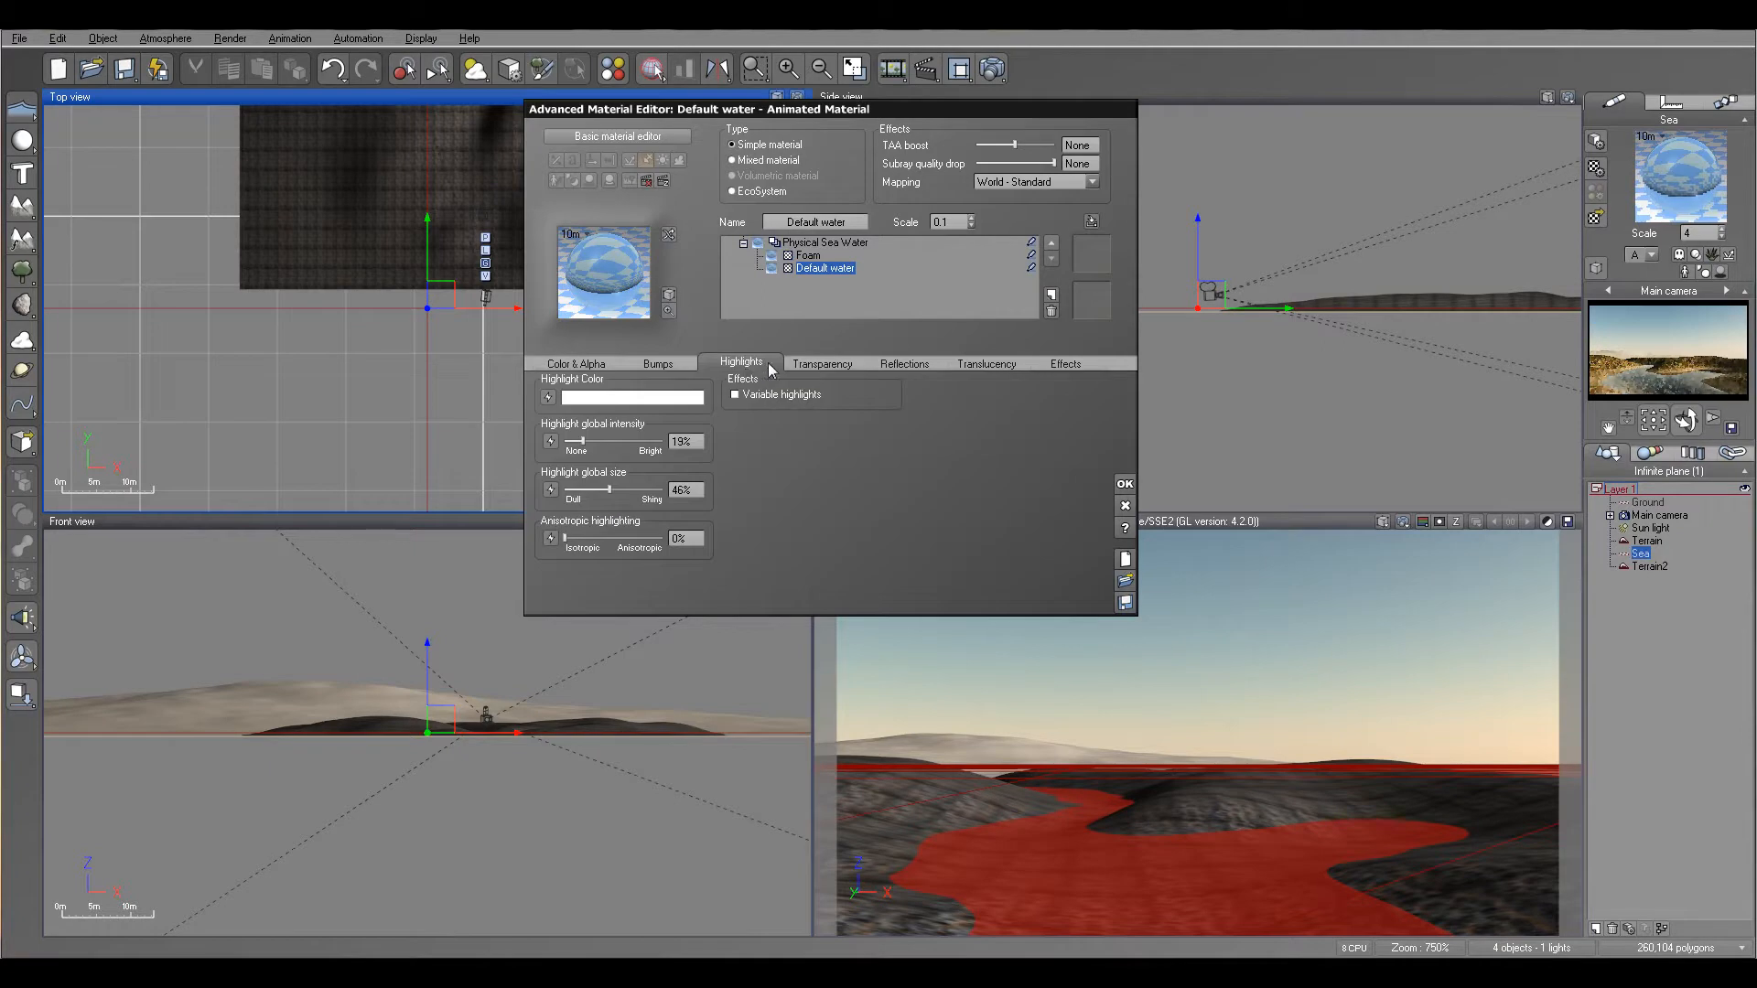
pyautogui.moveTo(612, 436); pyautogui.dragTo(592, 490)
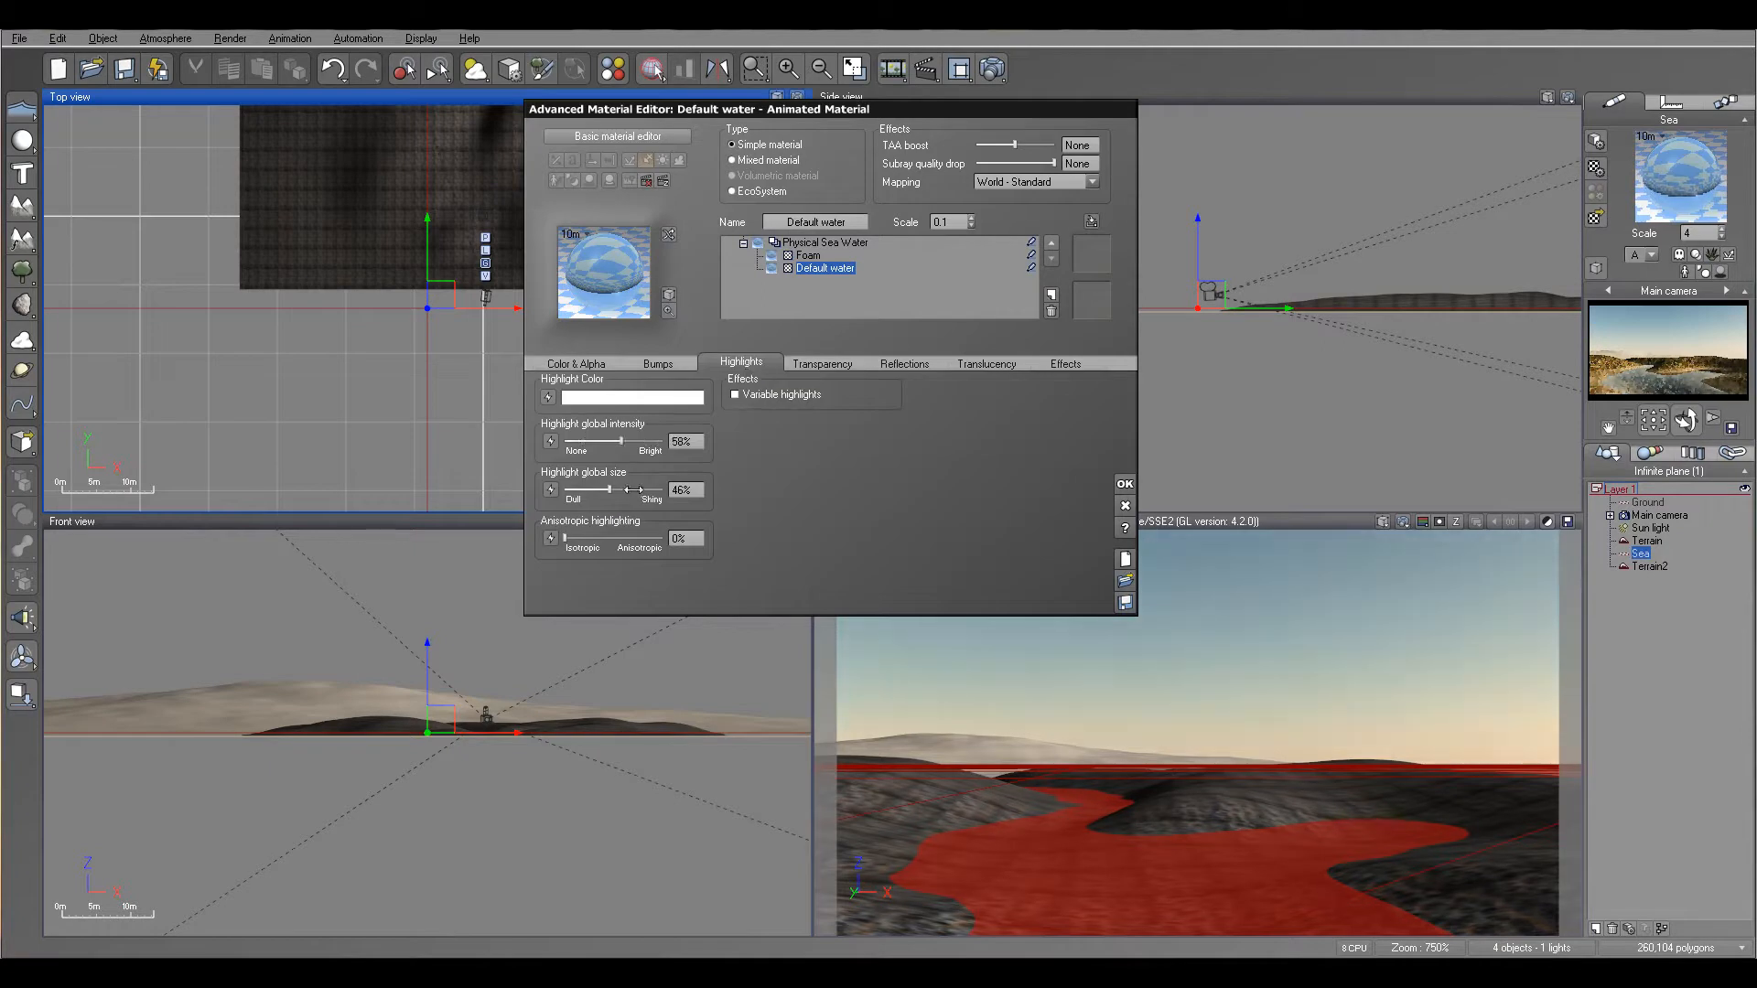
# Step: Reduce the Default water layer's absorption depth to 98.864 and set its turn reflective with angle value to 61%
pyautogui.click(826, 364)
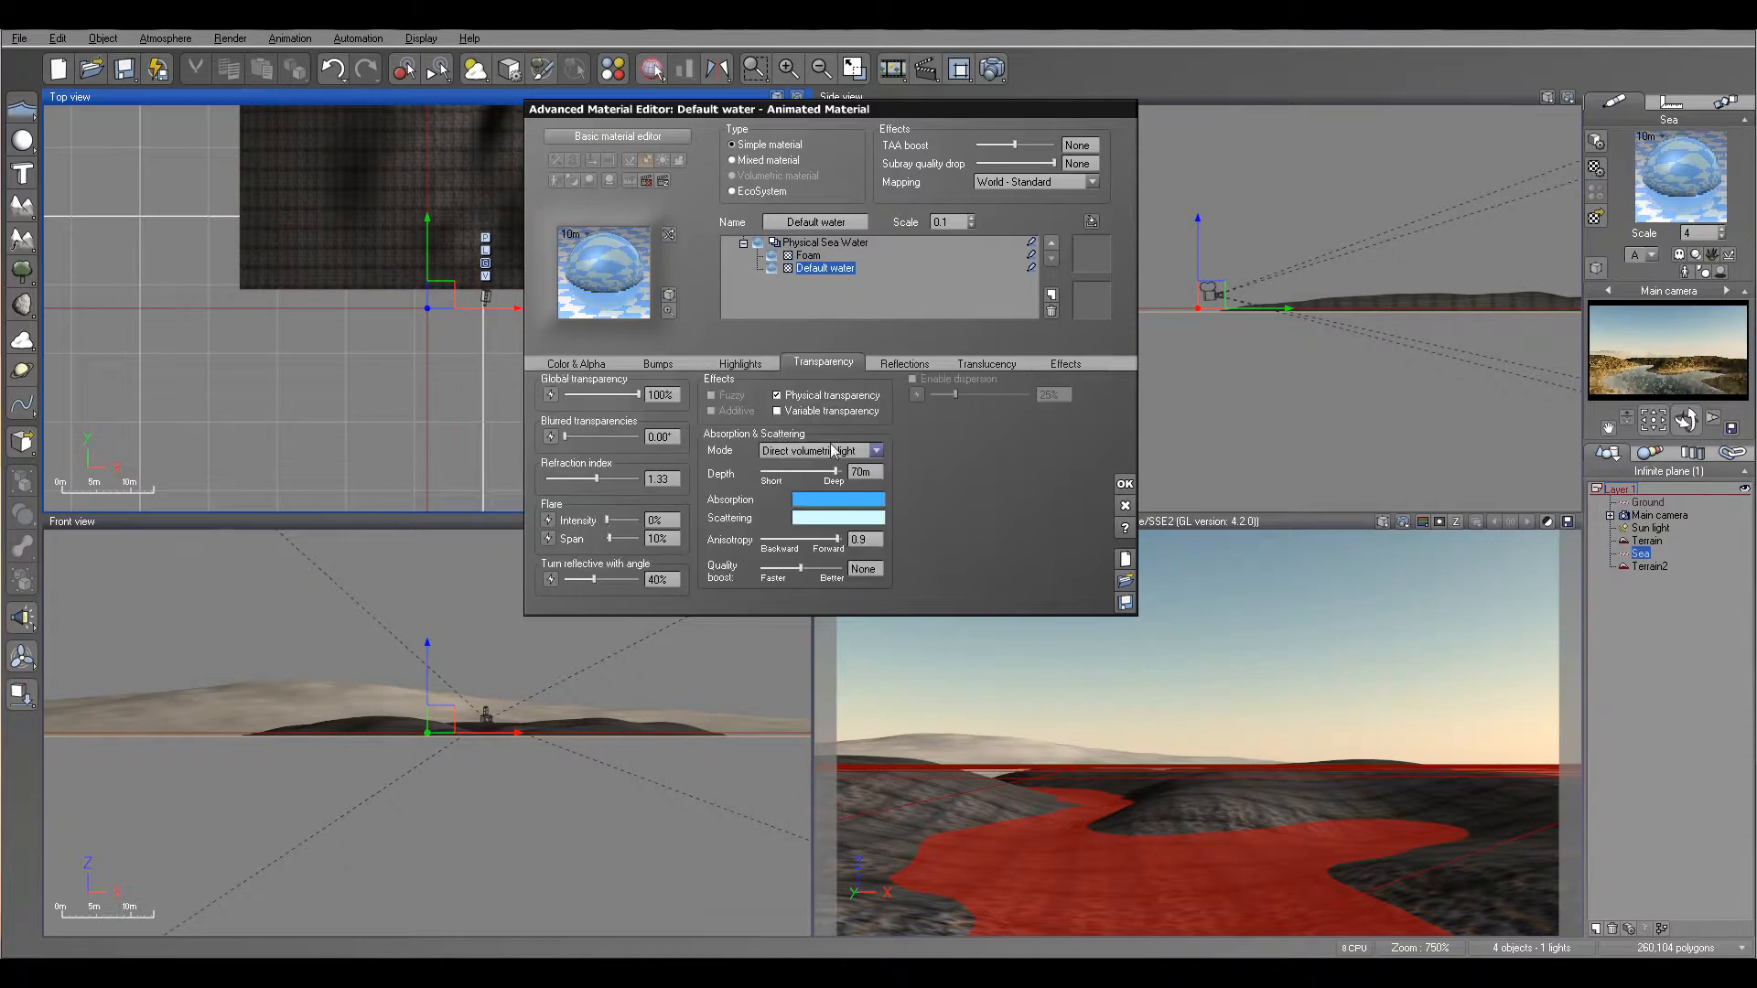
pyautogui.moveTo(835, 471); pyautogui.dragTo(781, 473)
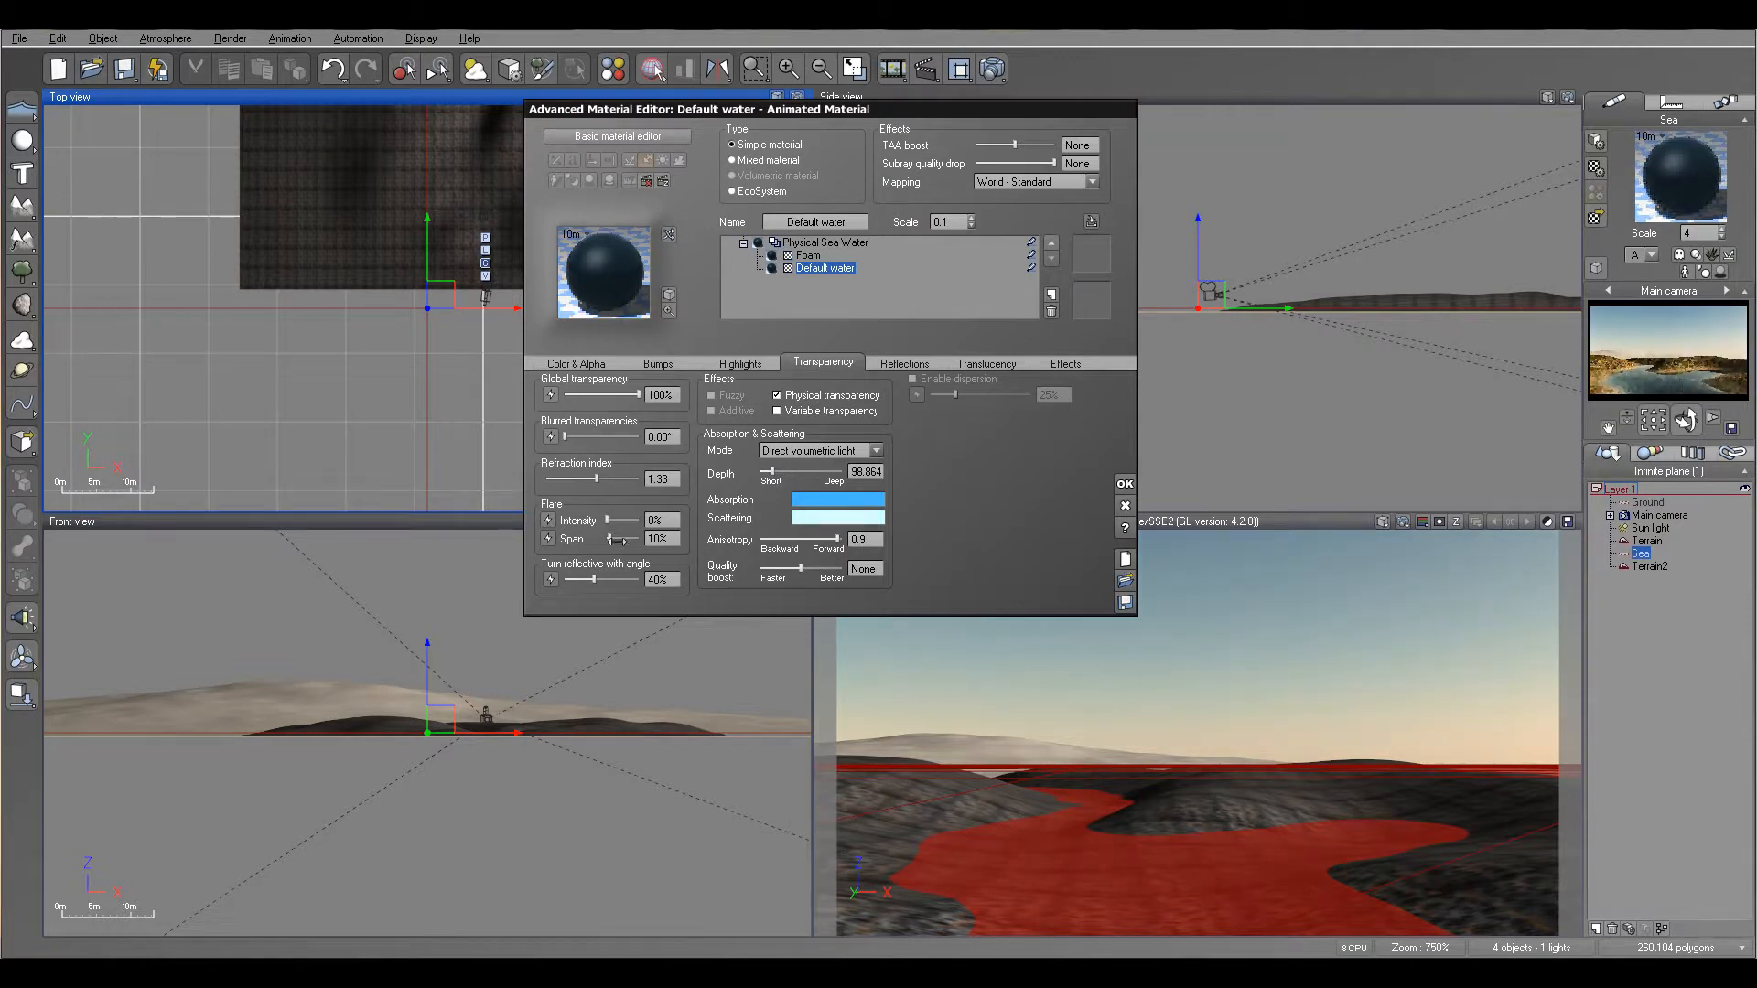
pyautogui.moveTo(604, 576); pyautogui.dragTo(609, 576)
pyautogui.moveTo(608, 578); pyautogui.dragTo(613, 577)
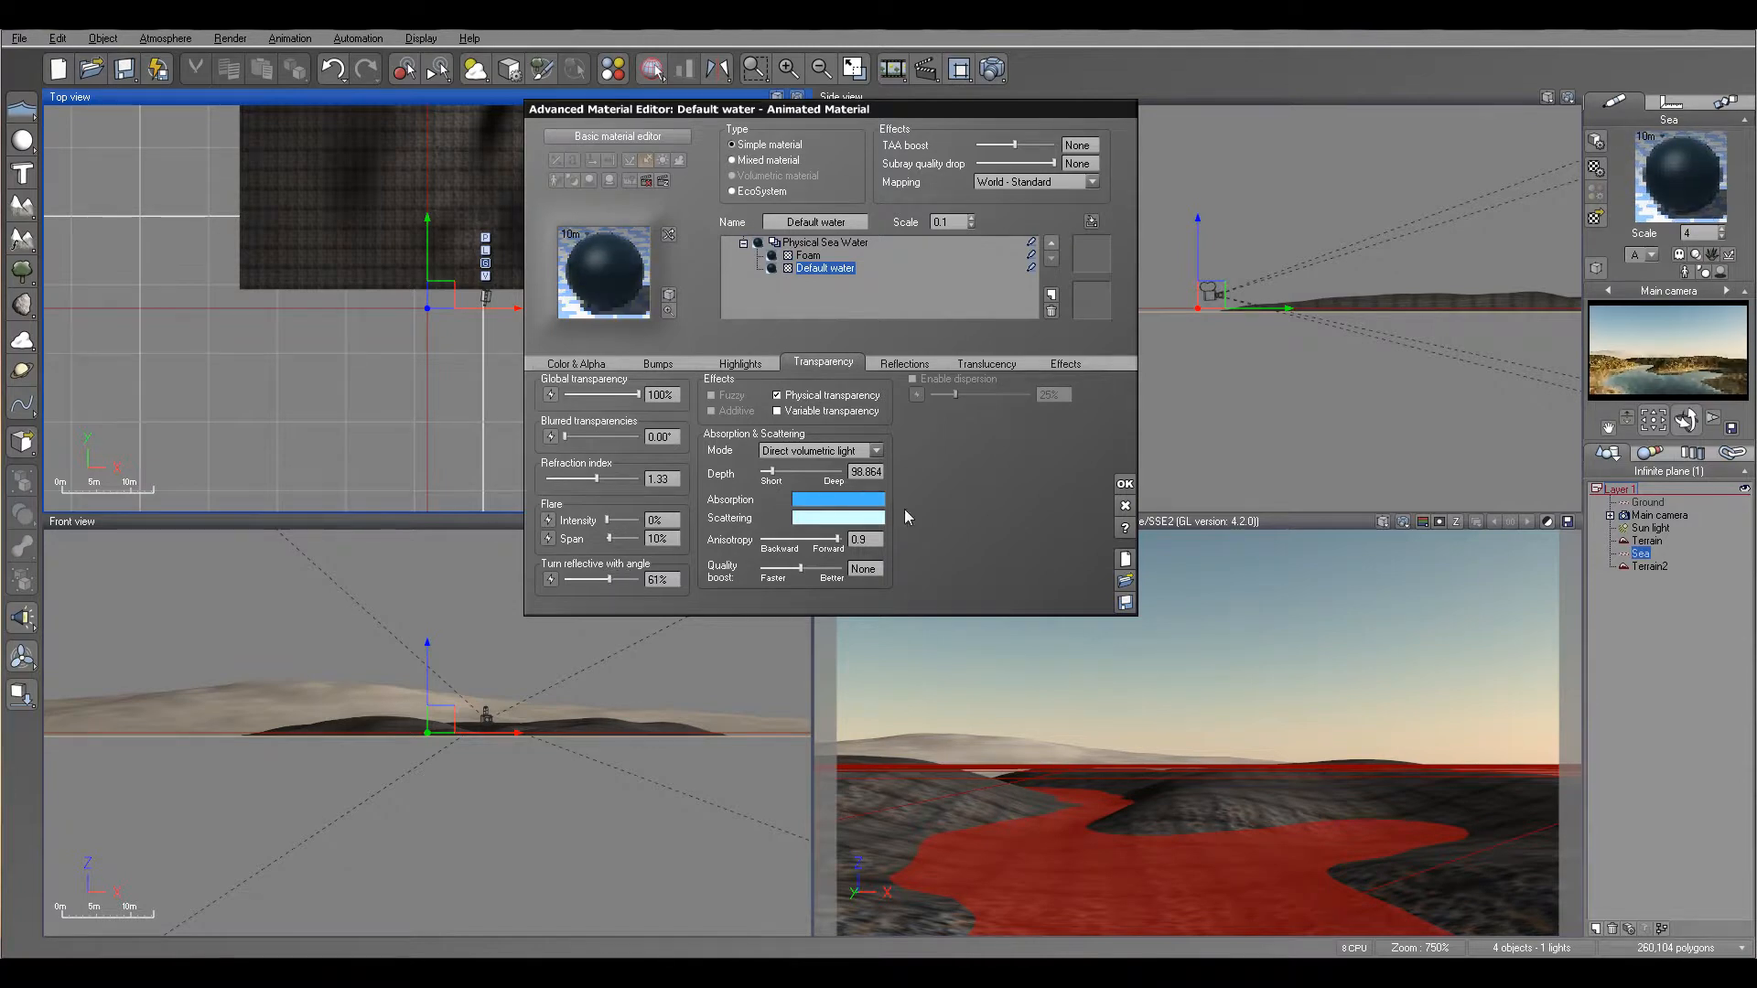
# Step: Change the Default water layer's absorption color to a darker, less saturated blue, and apply the material
pyautogui.rightClick(858, 502)
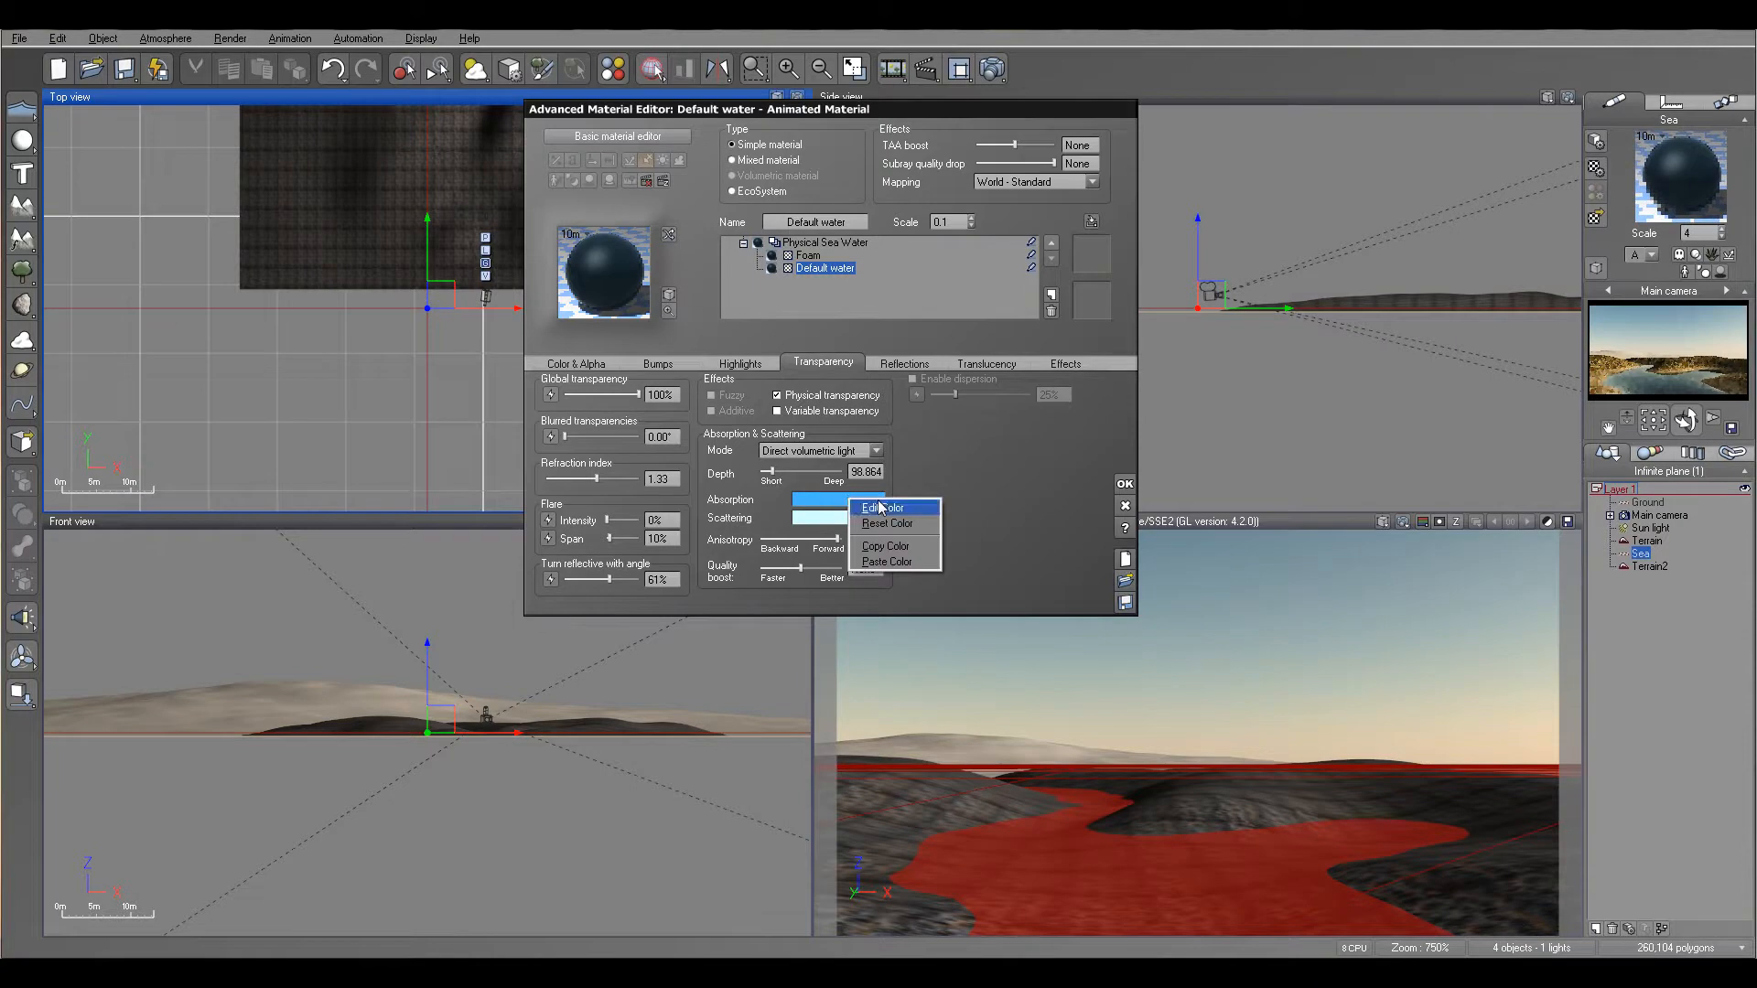
pyautogui.click(881, 509)
pyautogui.moveTo(1134, 291); pyautogui.dragTo(1131, 302)
pyautogui.moveTo(1236, 238); pyautogui.dragTo(1228, 253)
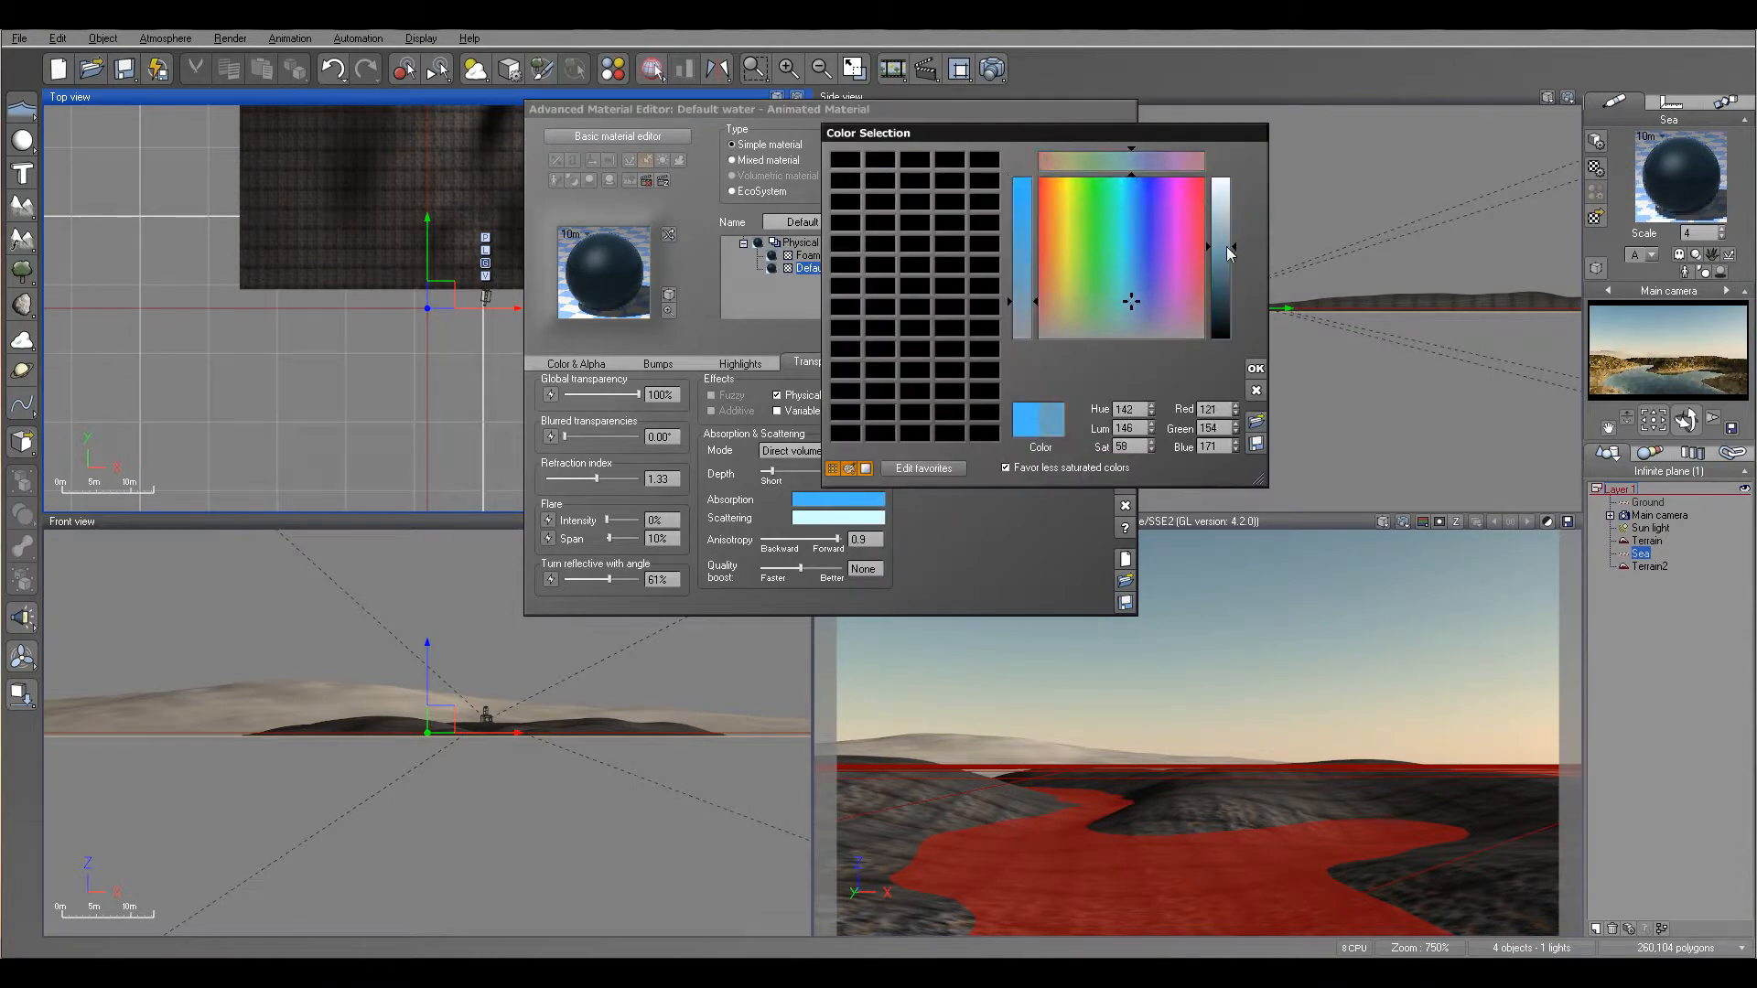
pyautogui.click(1255, 369)
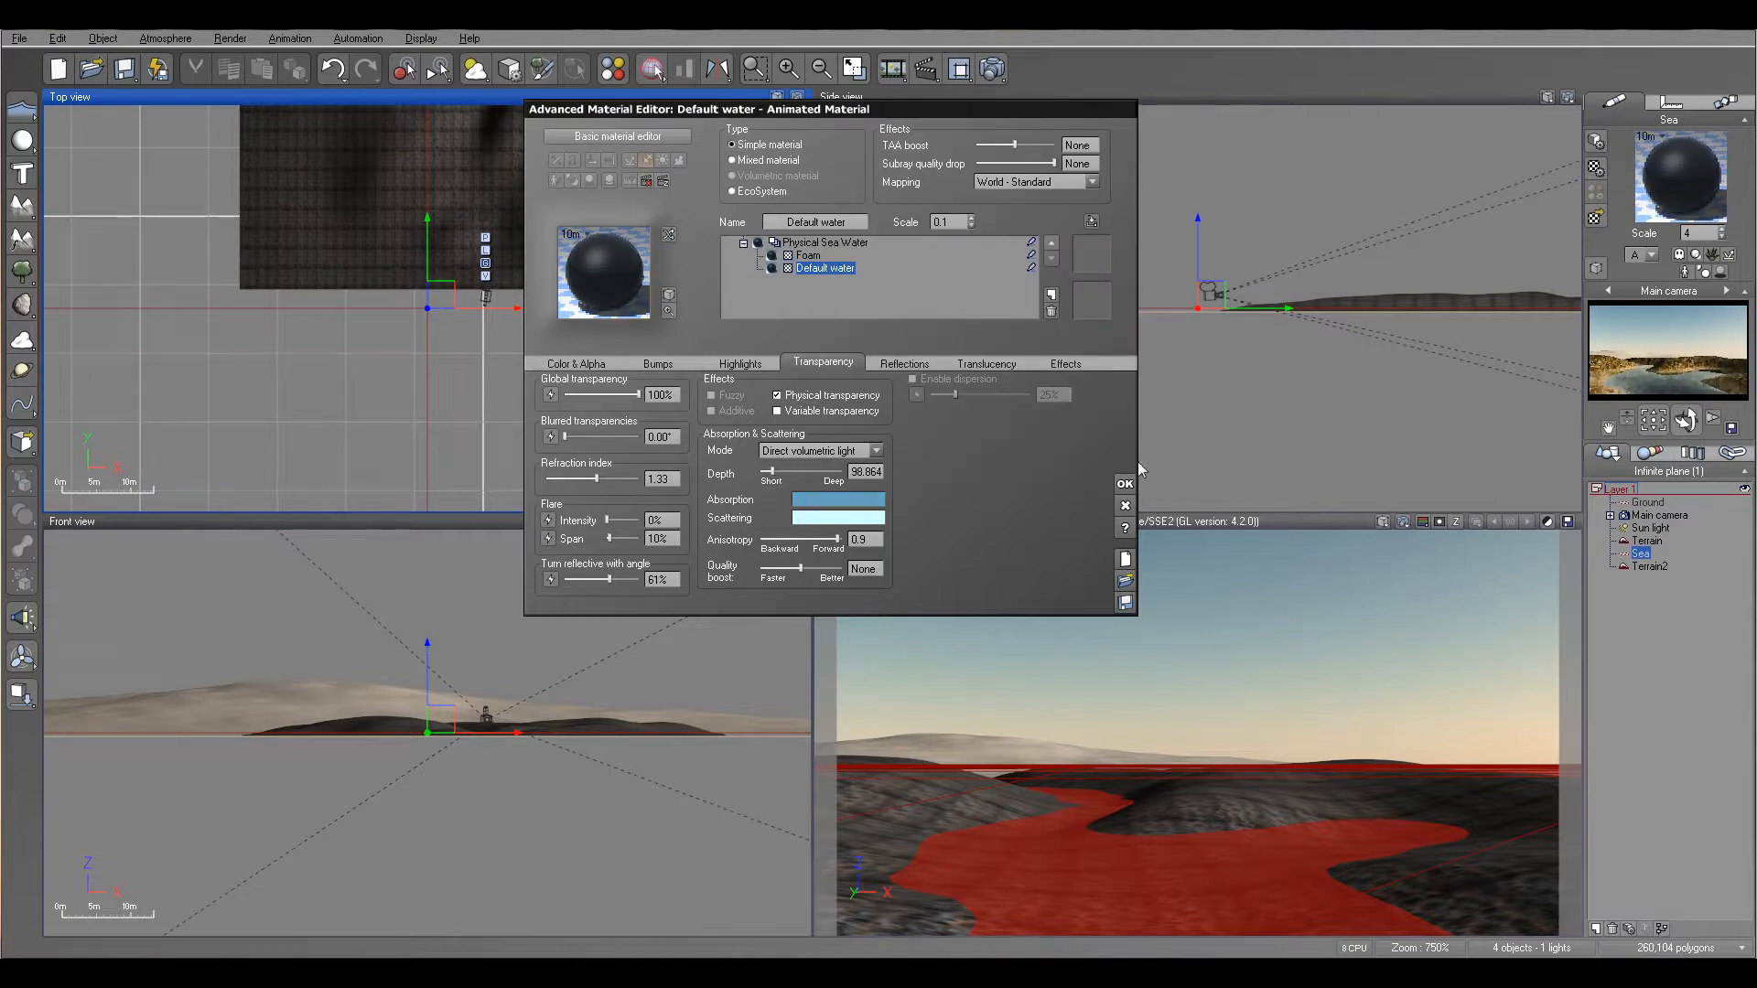
pyautogui.click(1128, 483)
# Step: Render the scene to check the new water material, and close the render display
pyautogui.press('F9')
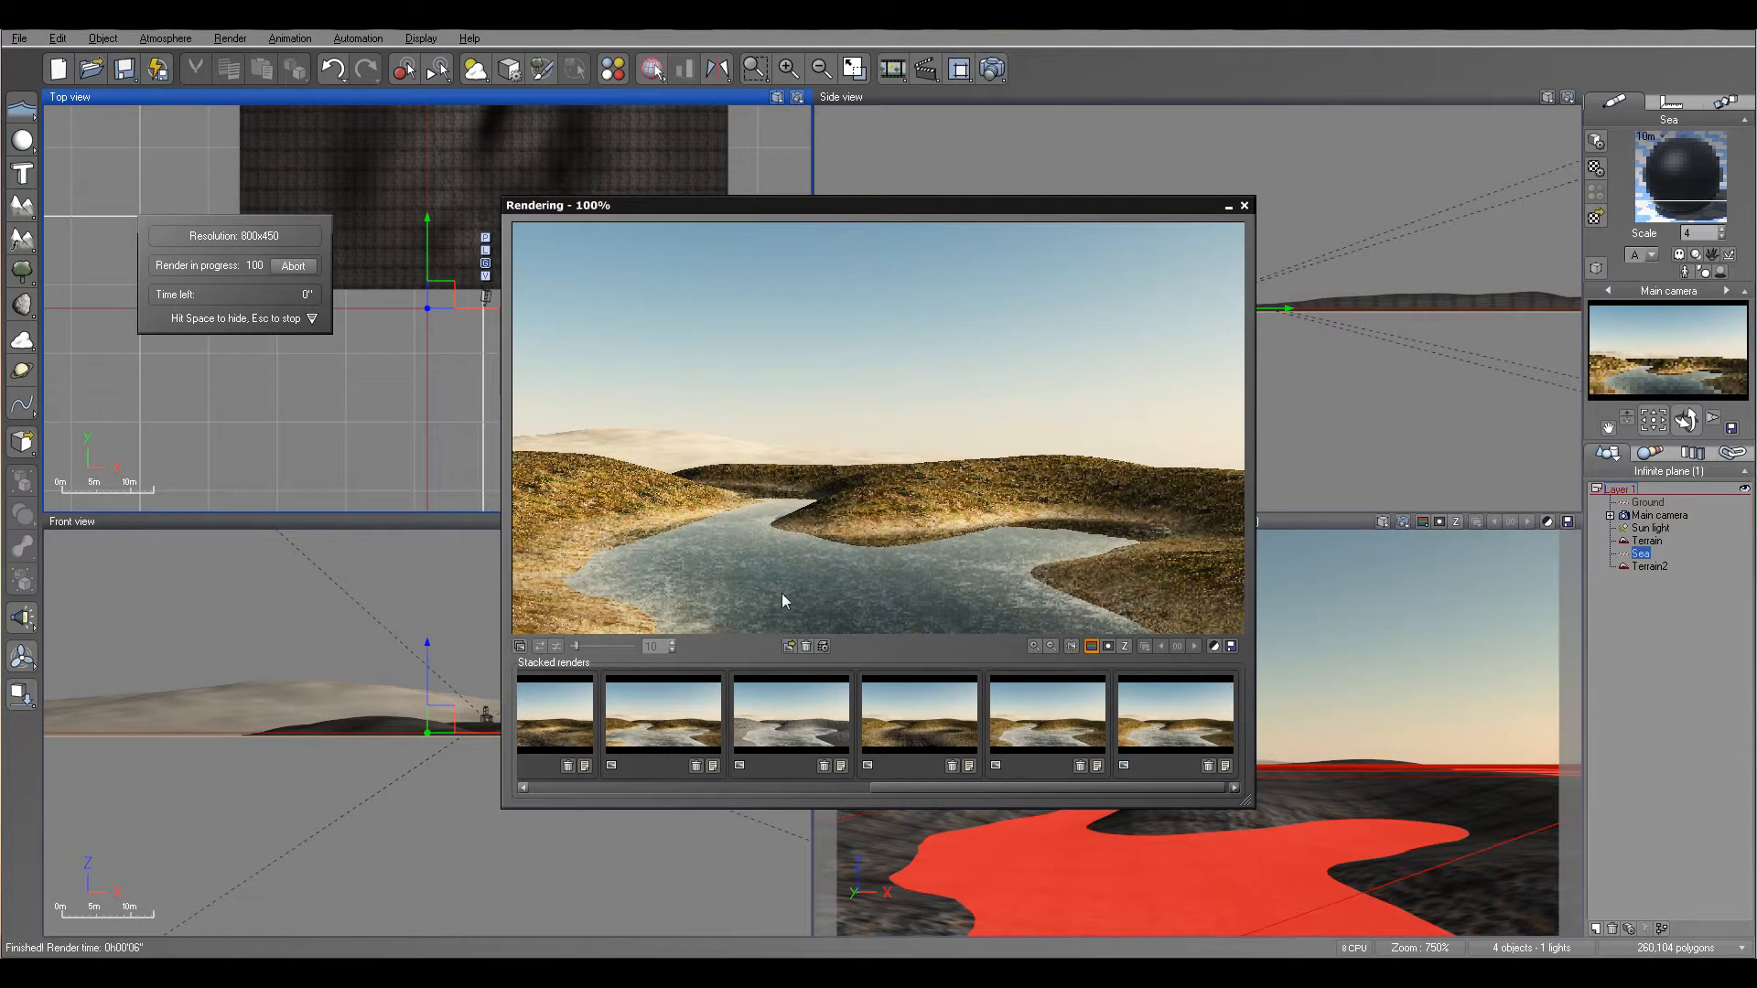
pyautogui.click(983, 597)
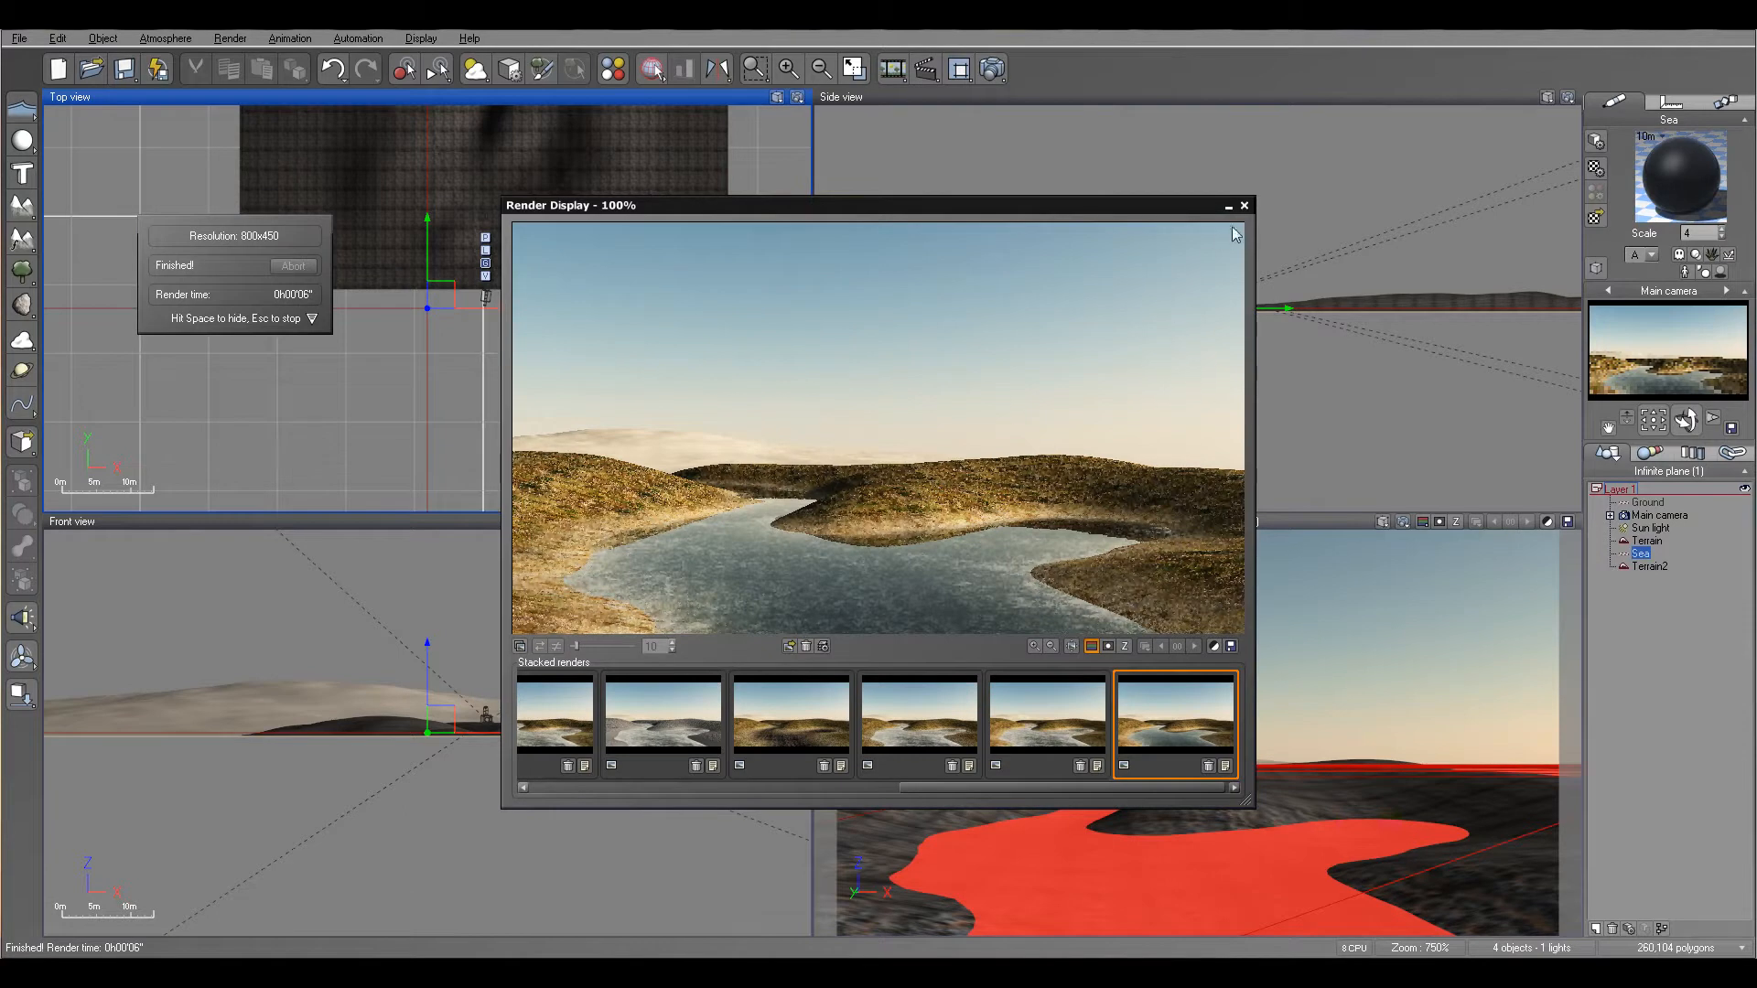
pyautogui.click(1244, 205)
# Step: Reopen the Sea material, raise the Default water layer's bump depth to 0.4, and apply the change
pyautogui.doubleClick(1680, 173)
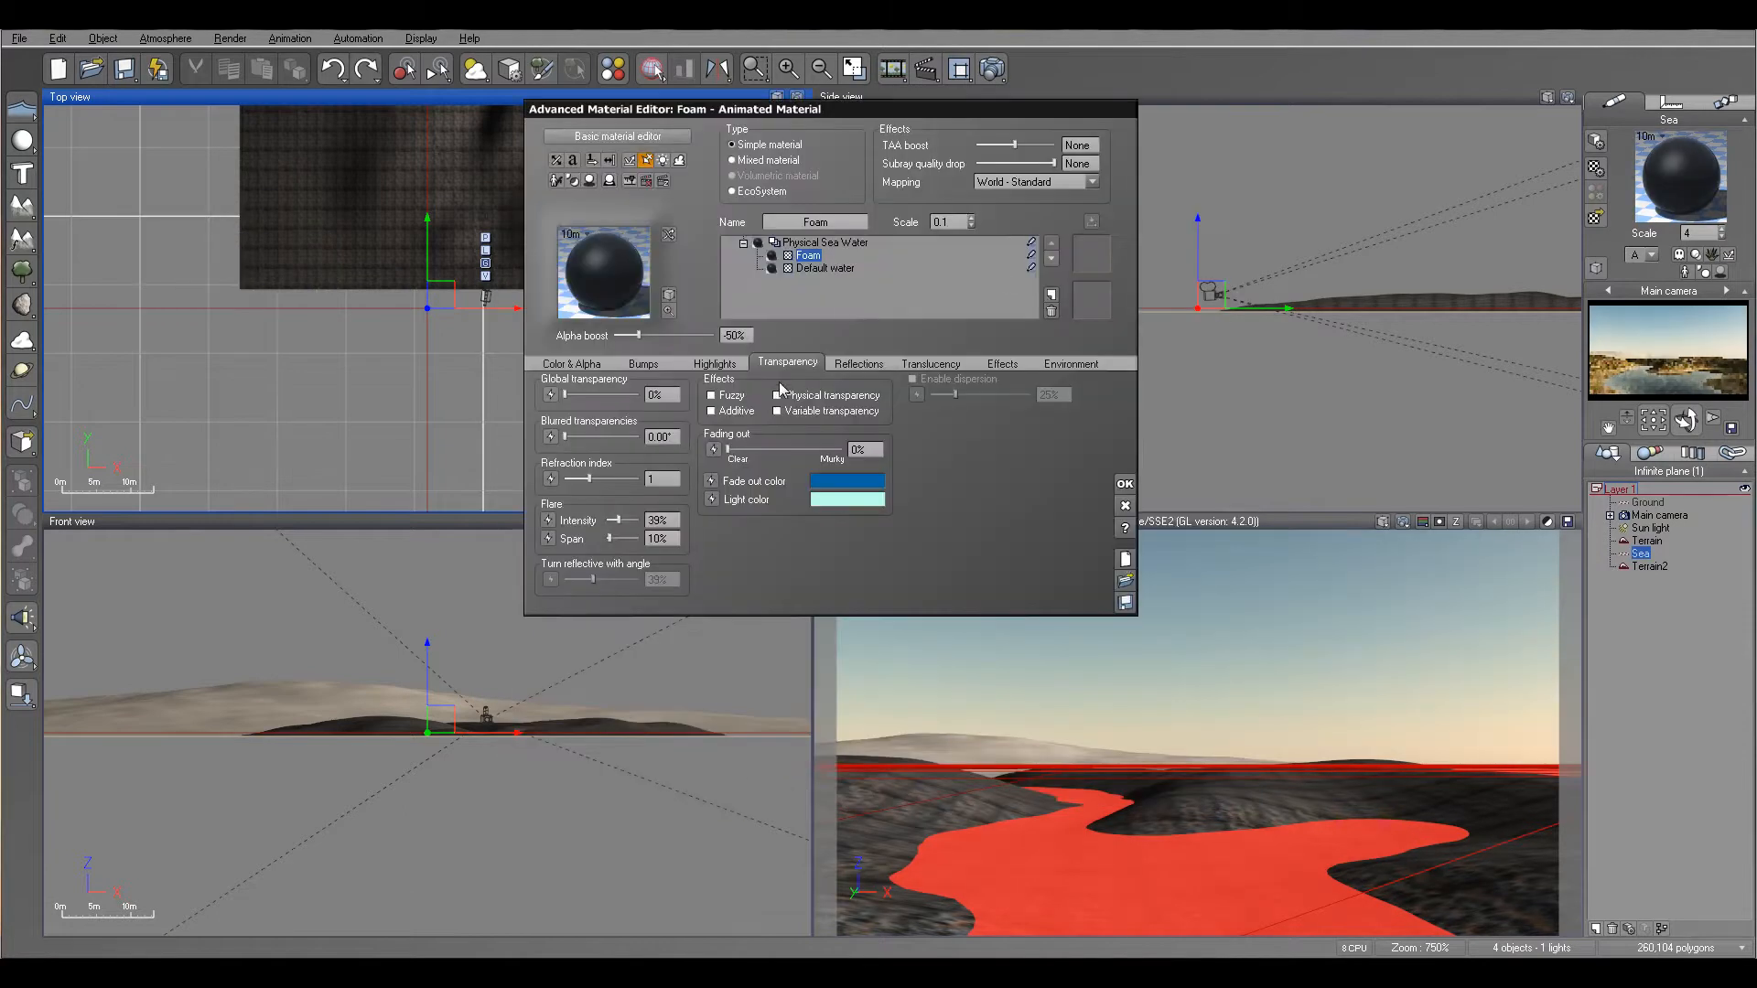
pyautogui.click(828, 269)
pyautogui.click(658, 364)
pyautogui.click(723, 467)
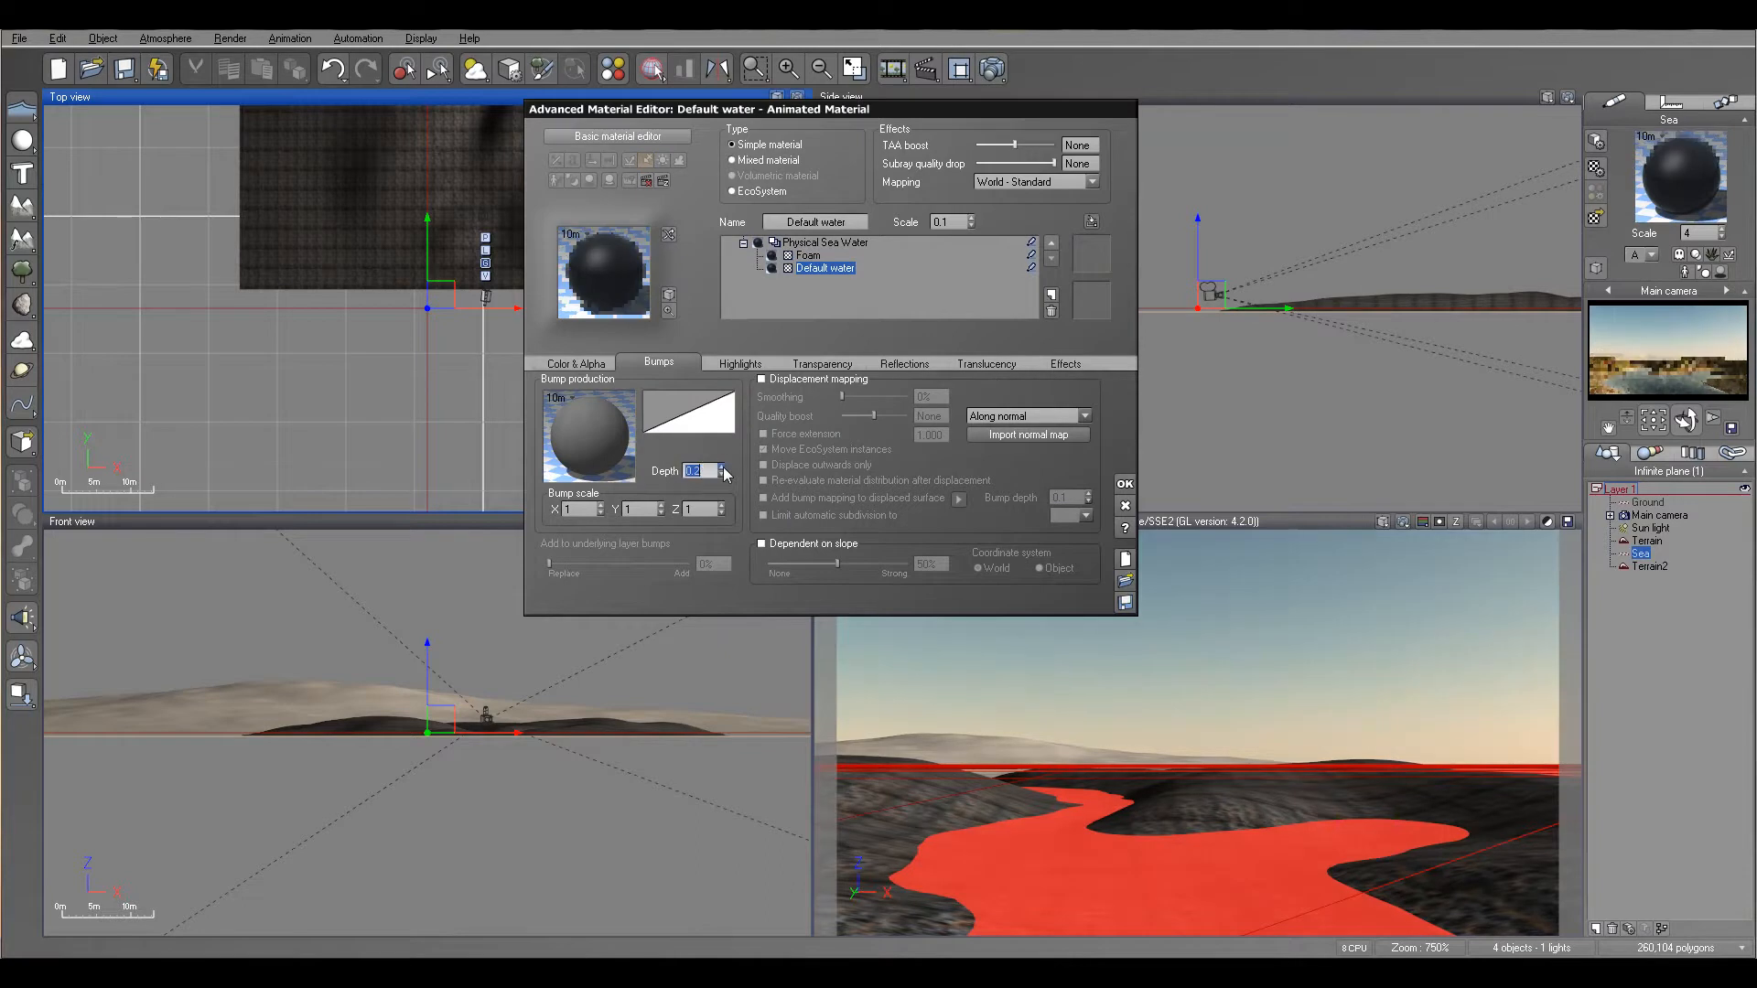
pyautogui.click(723, 467)
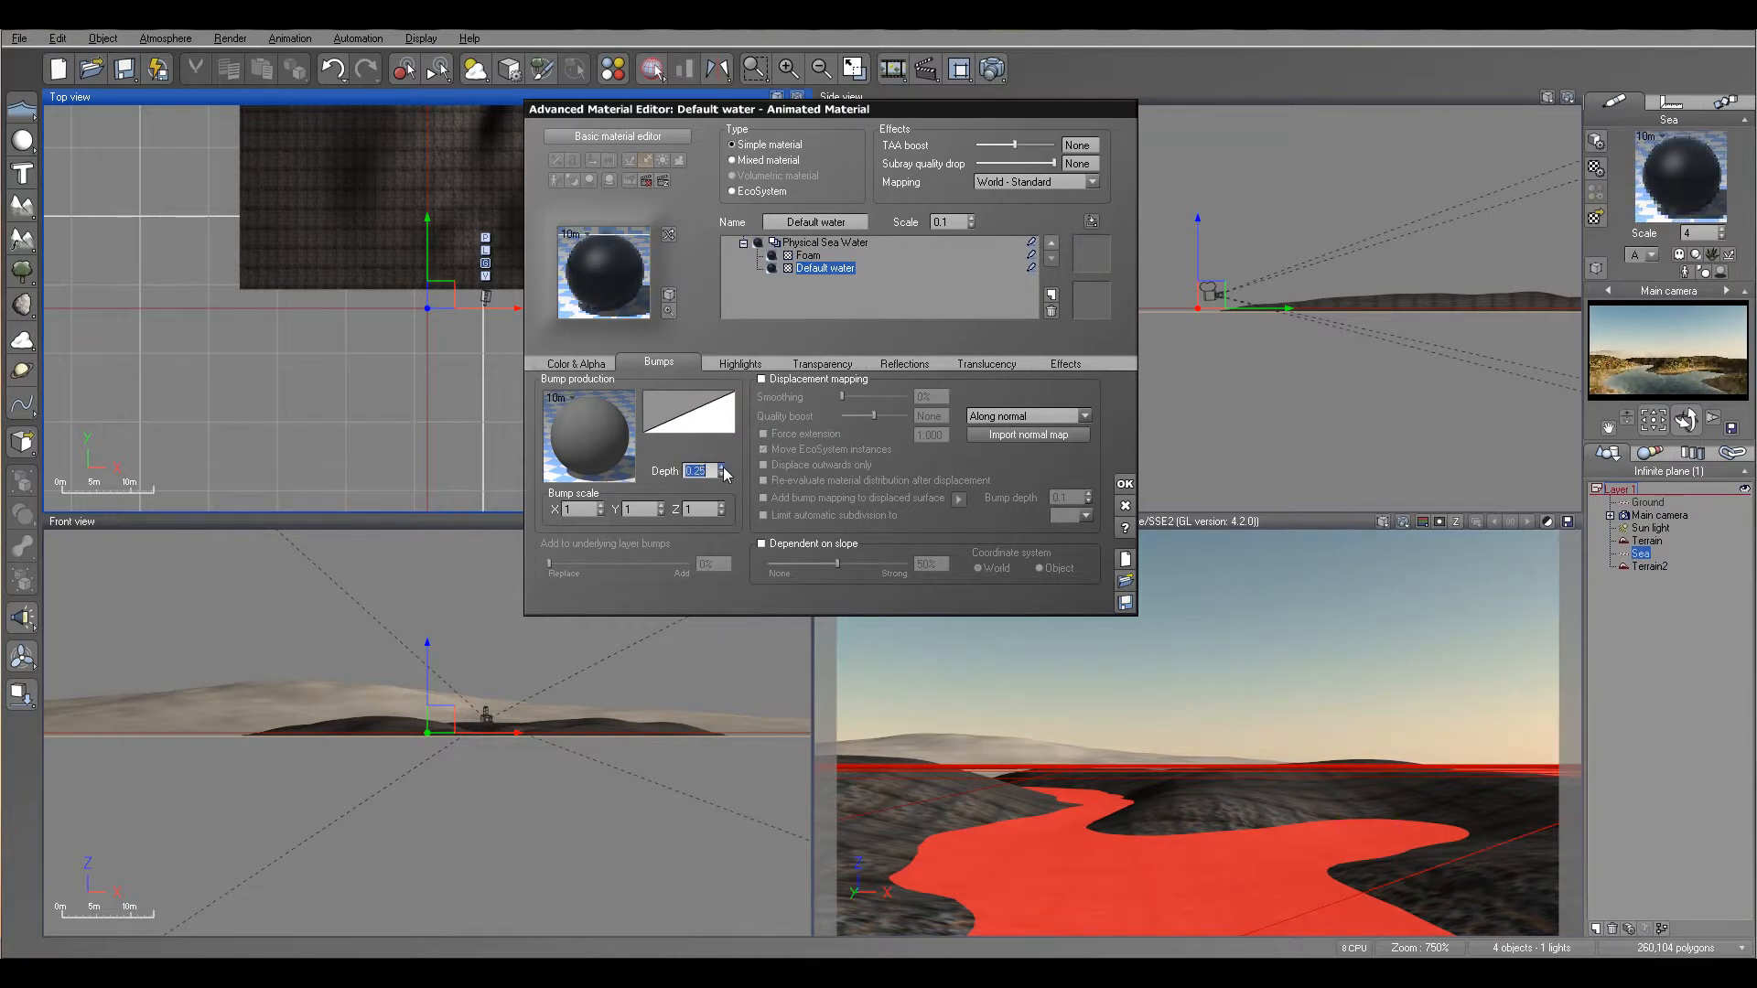
pyautogui.click(723, 466)
pyautogui.click(722, 467)
pyautogui.click(723, 466)
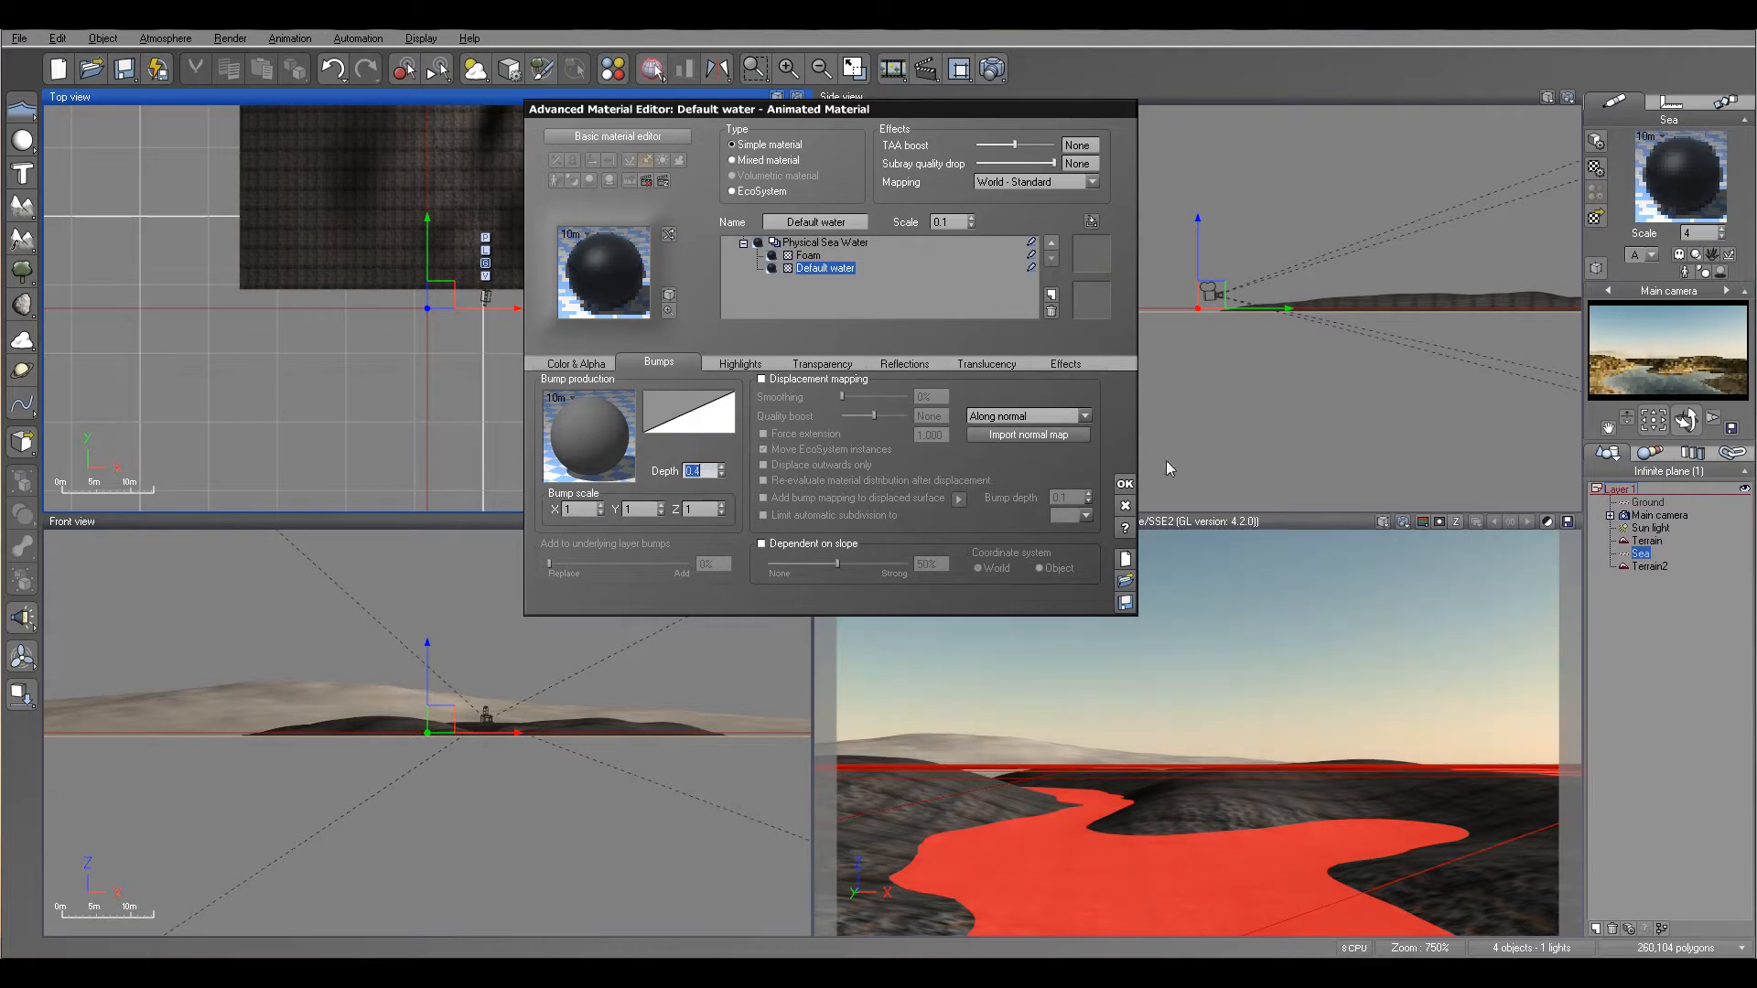
pyautogui.click(1124, 483)
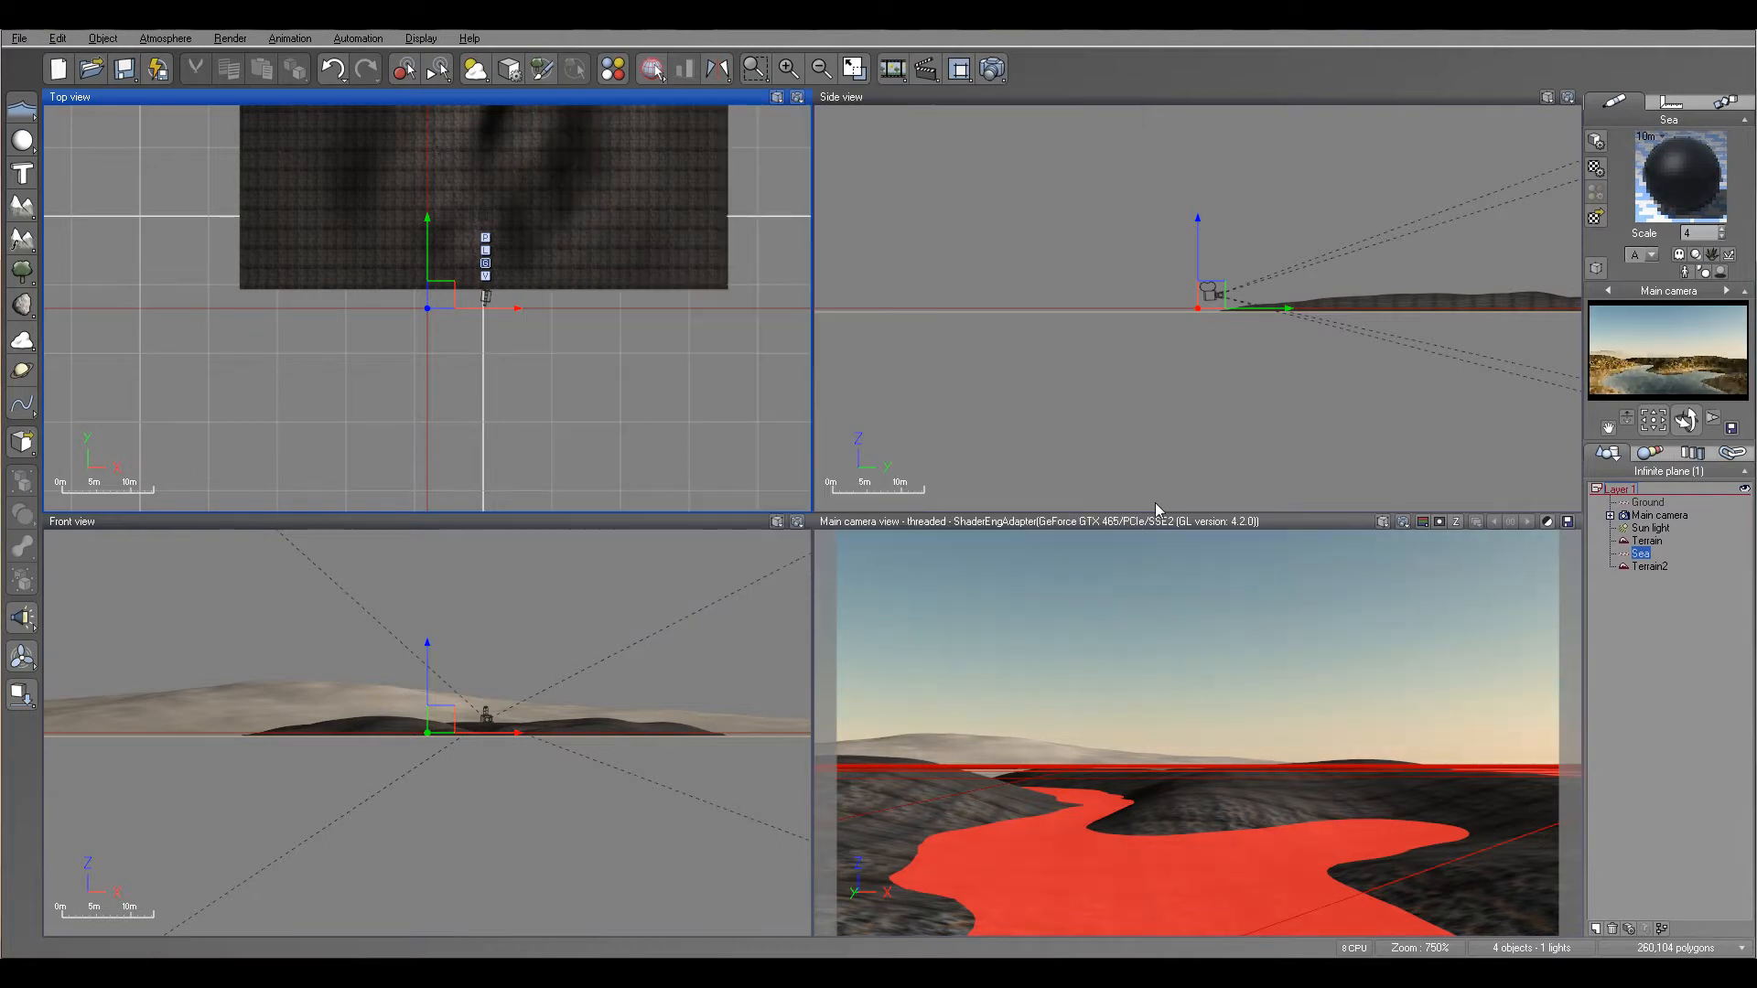
# Step: Set the Sea material's overall scale to 1.8 and render the scene
pyautogui.click(1722, 231)
pyautogui.click(990, 71)
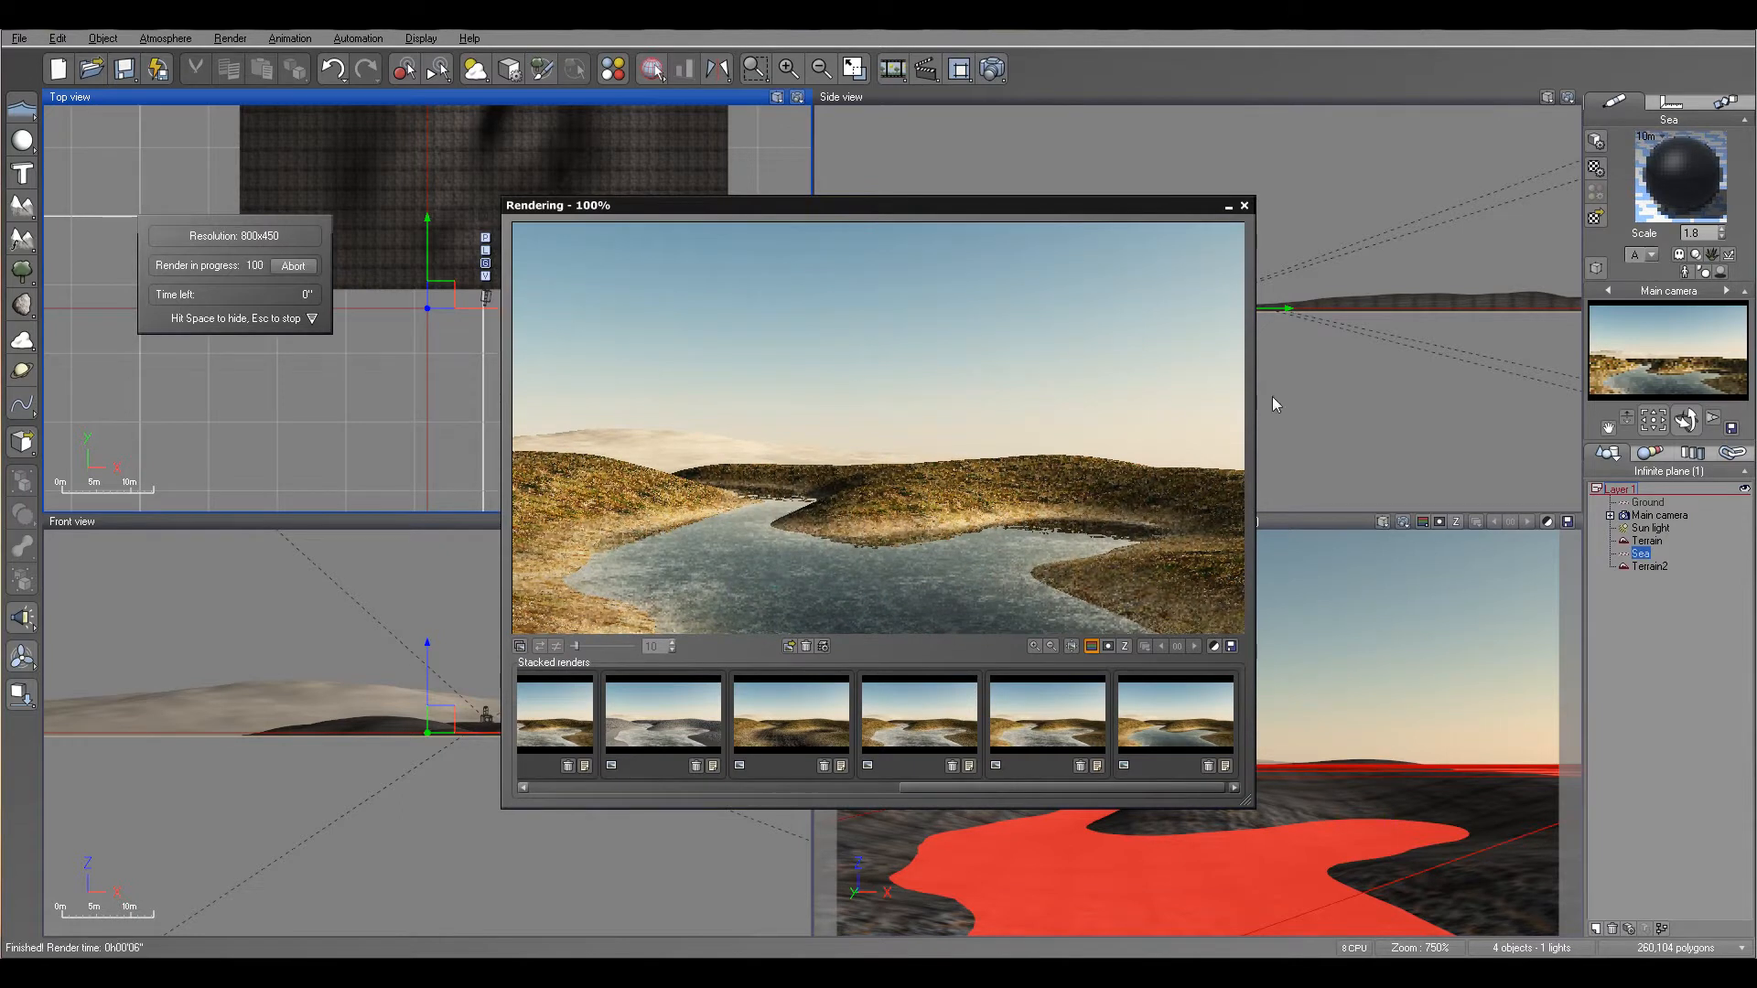
pyautogui.click(986, 591)
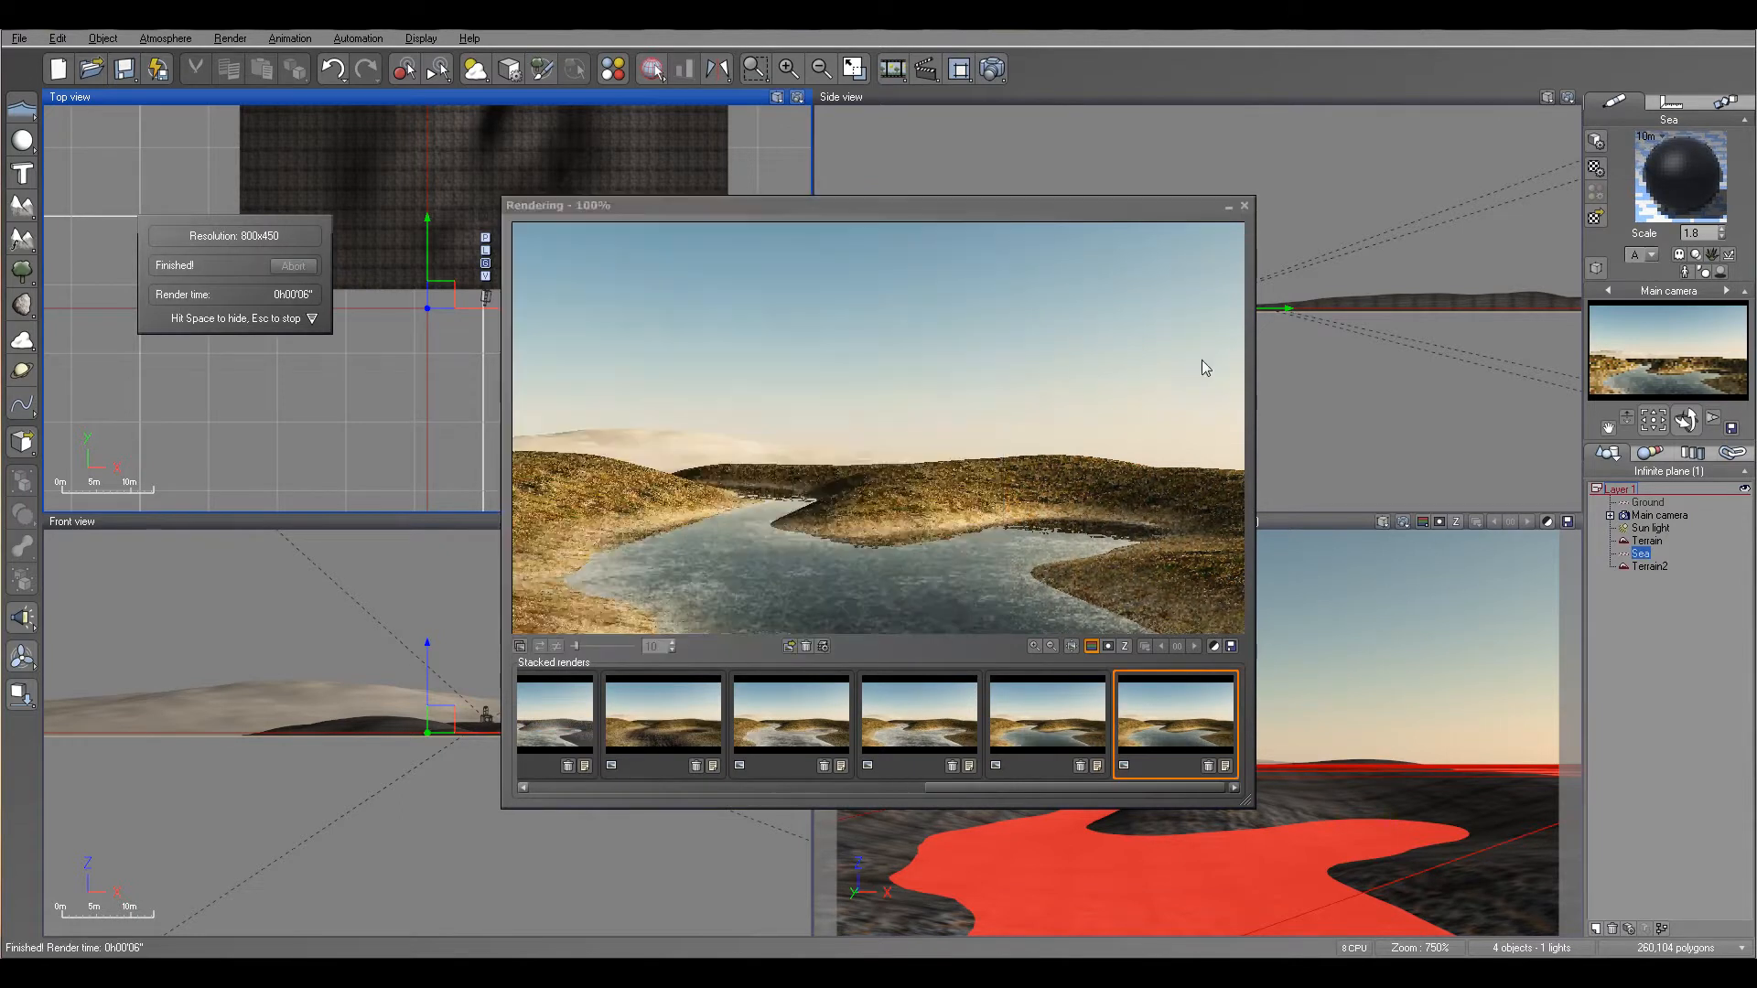
# Step: Close the render display, select the main camera, and lower it to a height of about 1.36 m
pyautogui.click(1245, 206)
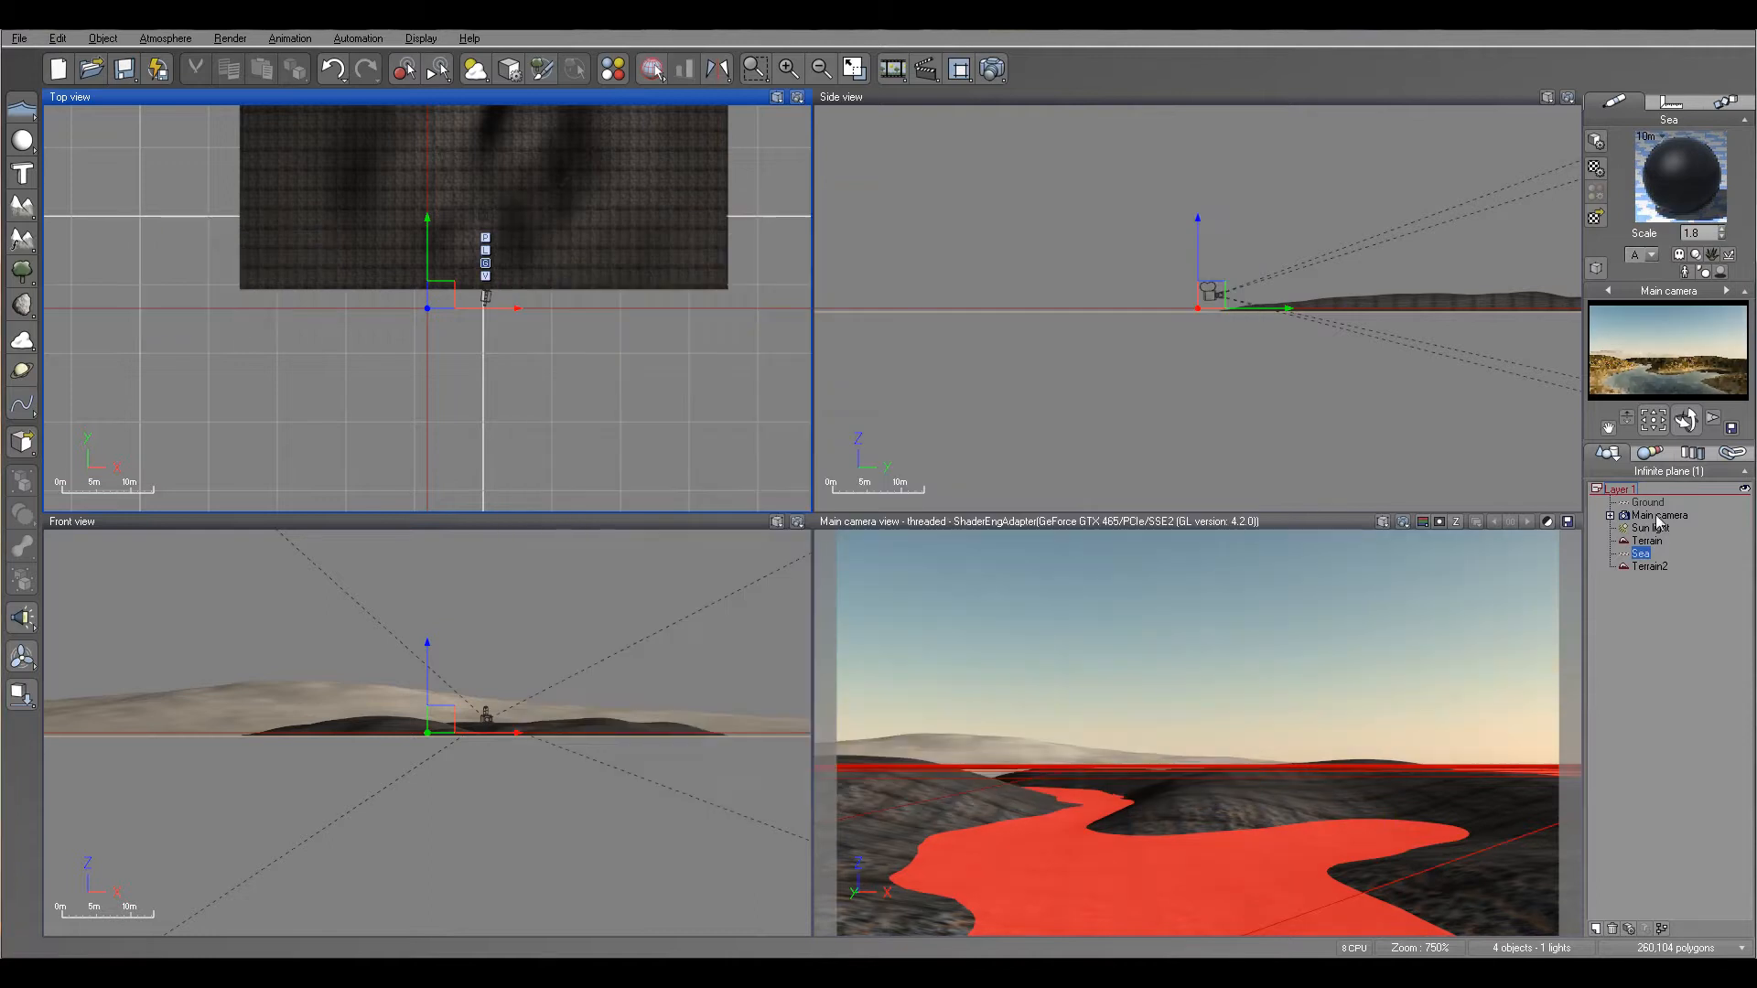
pyautogui.click(1658, 517)
pyautogui.moveTo(1209, 300); pyautogui.dragTo(1149, 256, button='right')
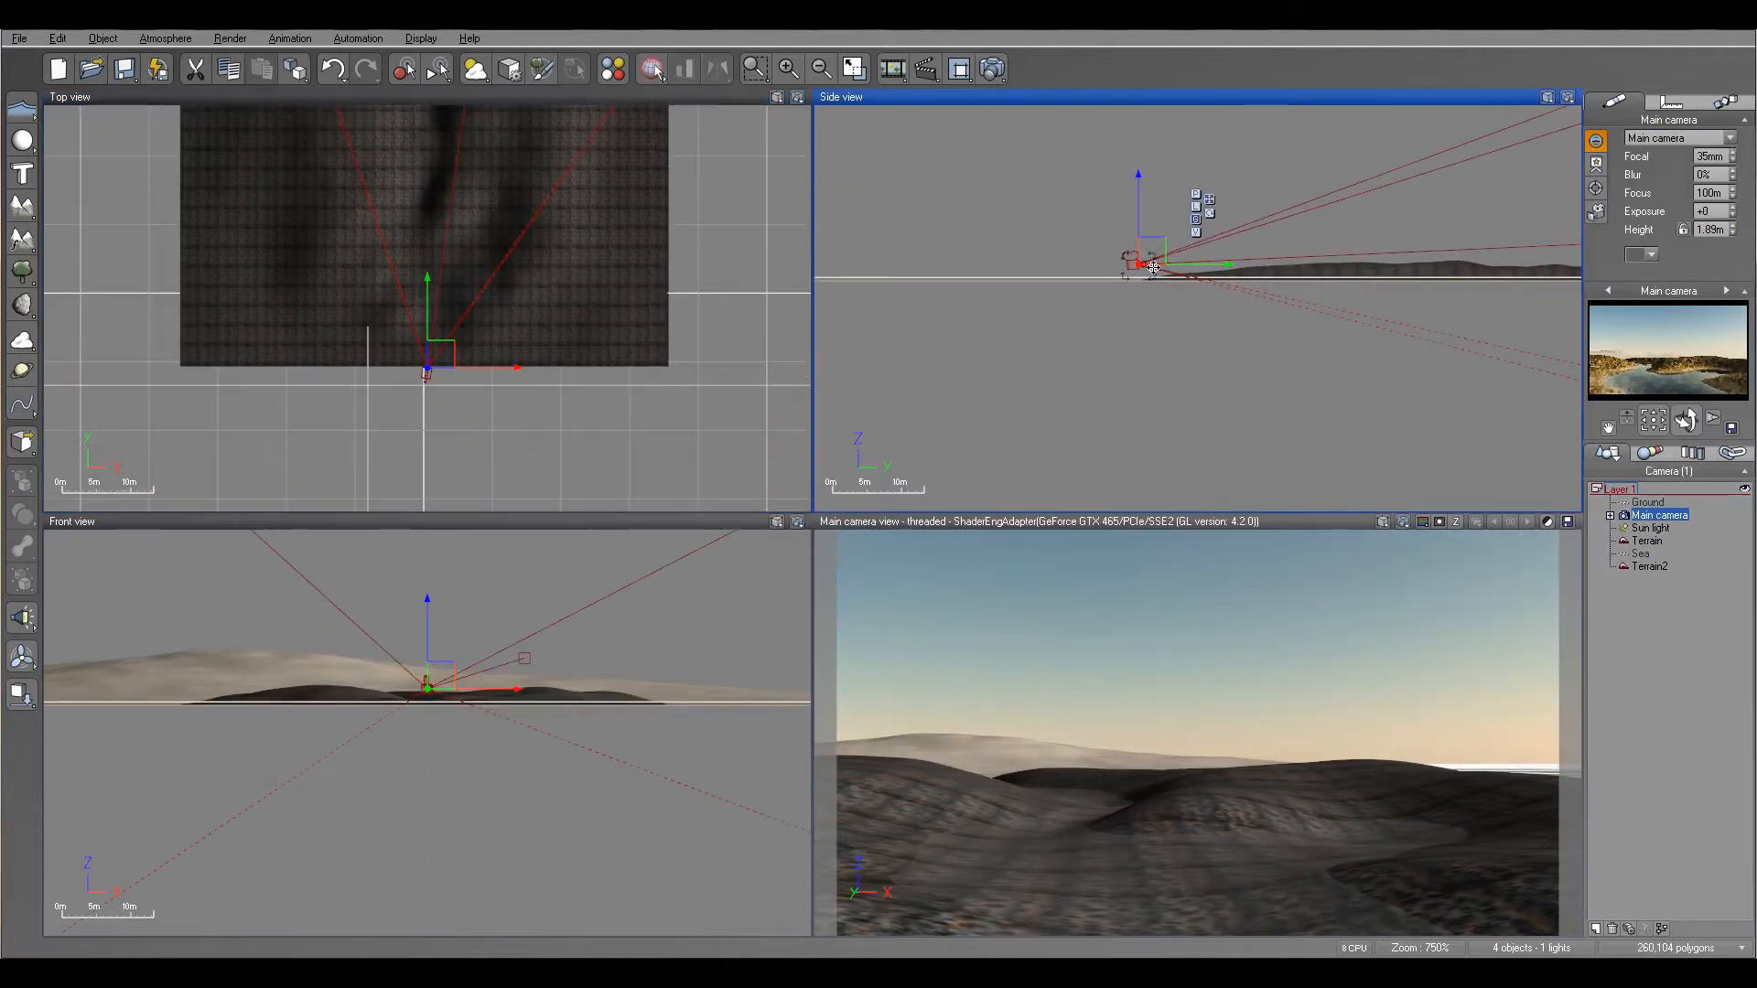
pyautogui.moveTo(1155, 262); pyautogui.dragTo(1154, 259)
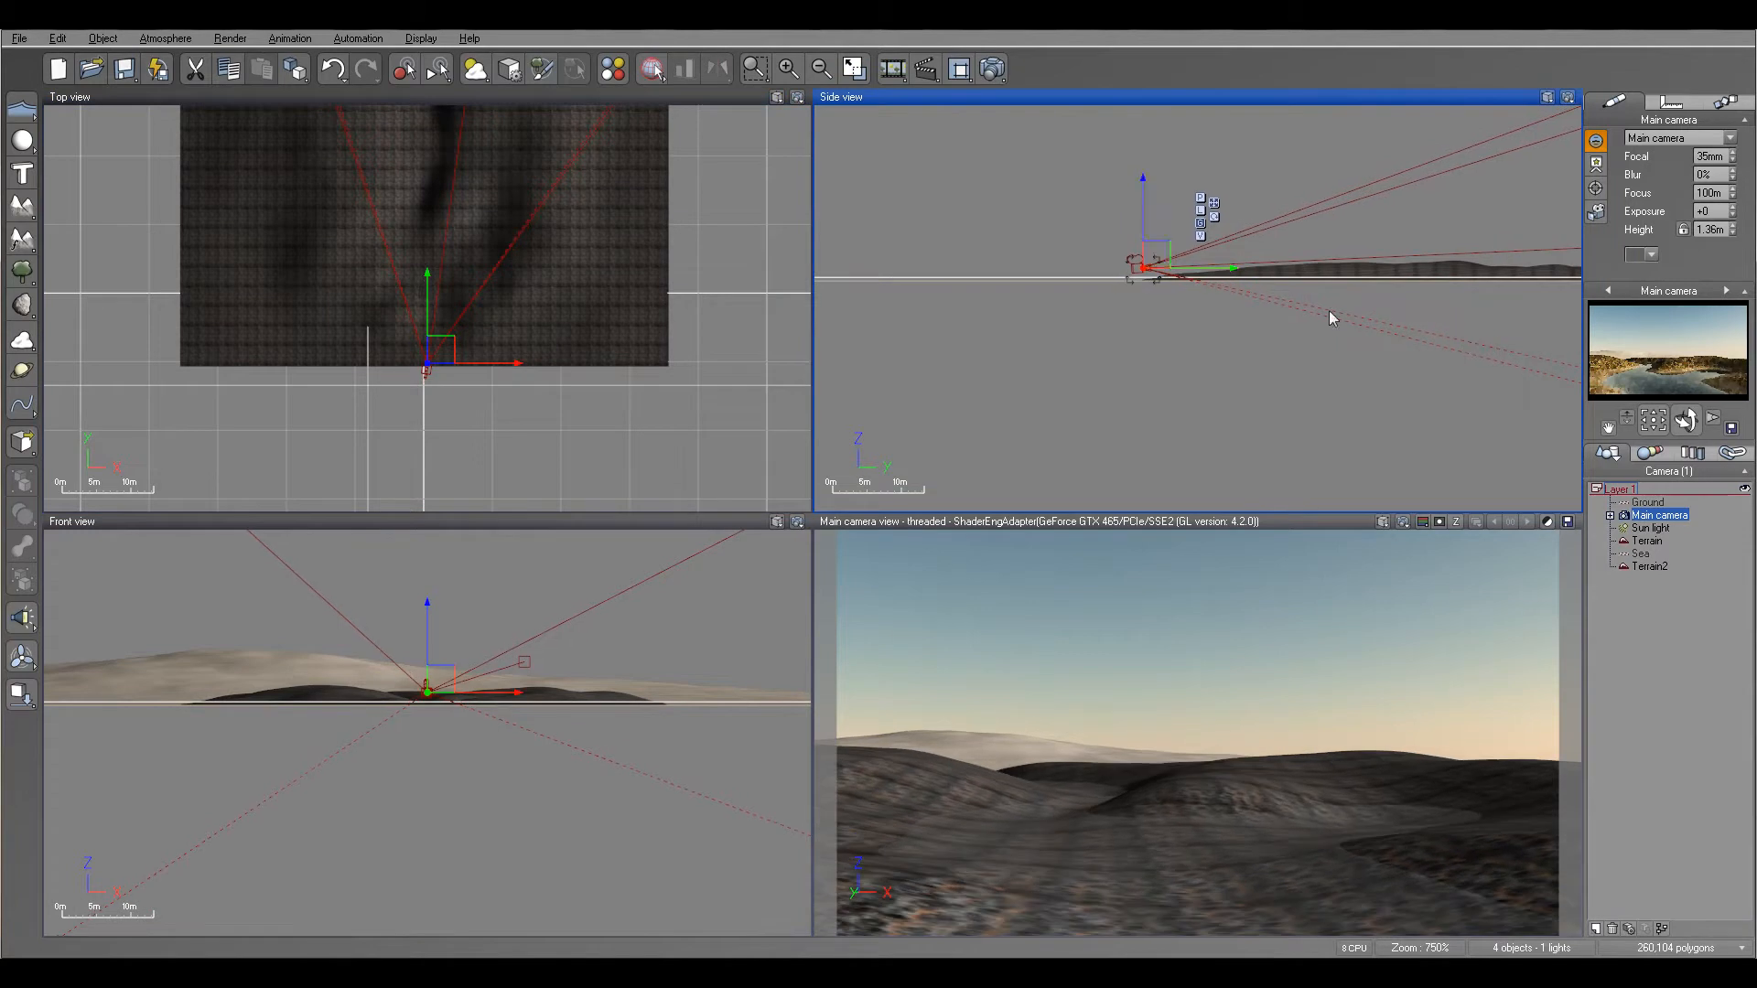
# Step: Tilt the main camera upward to show more sky, and turn it slightly to the right
pyautogui.moveTo(1686, 420); pyautogui.dragTo(1687, 399)
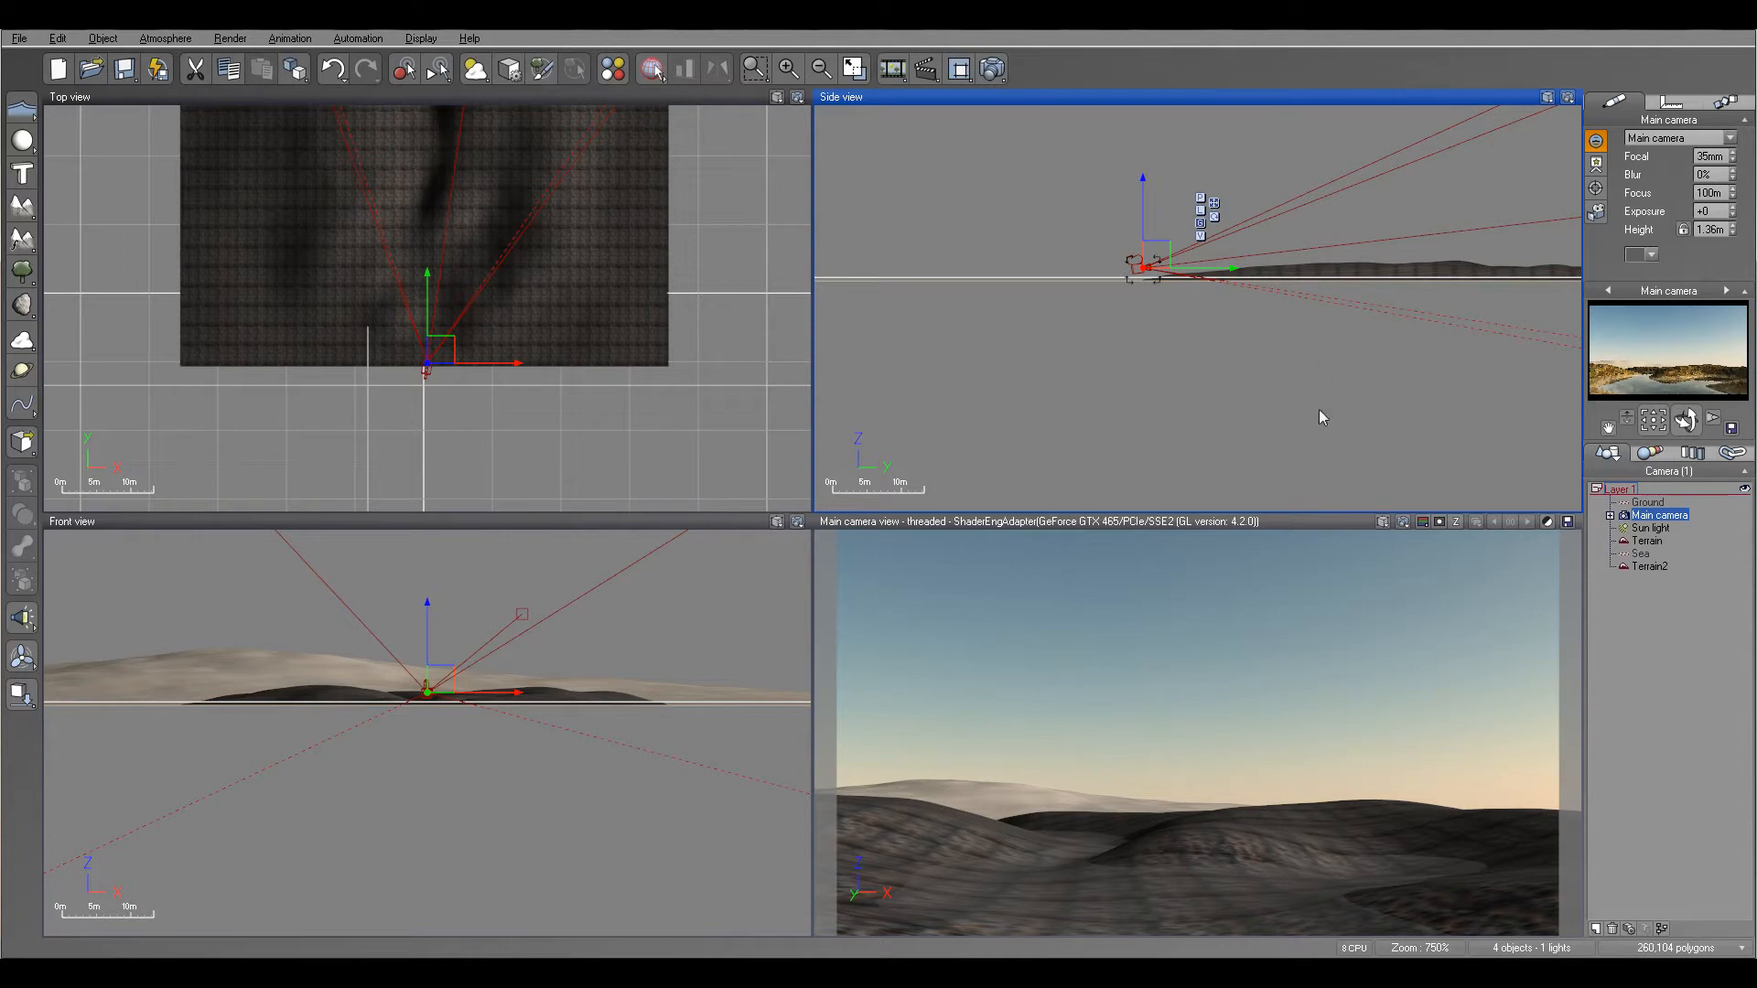
pyautogui.moveTo(1687, 420); pyautogui.dragTo(1686, 414)
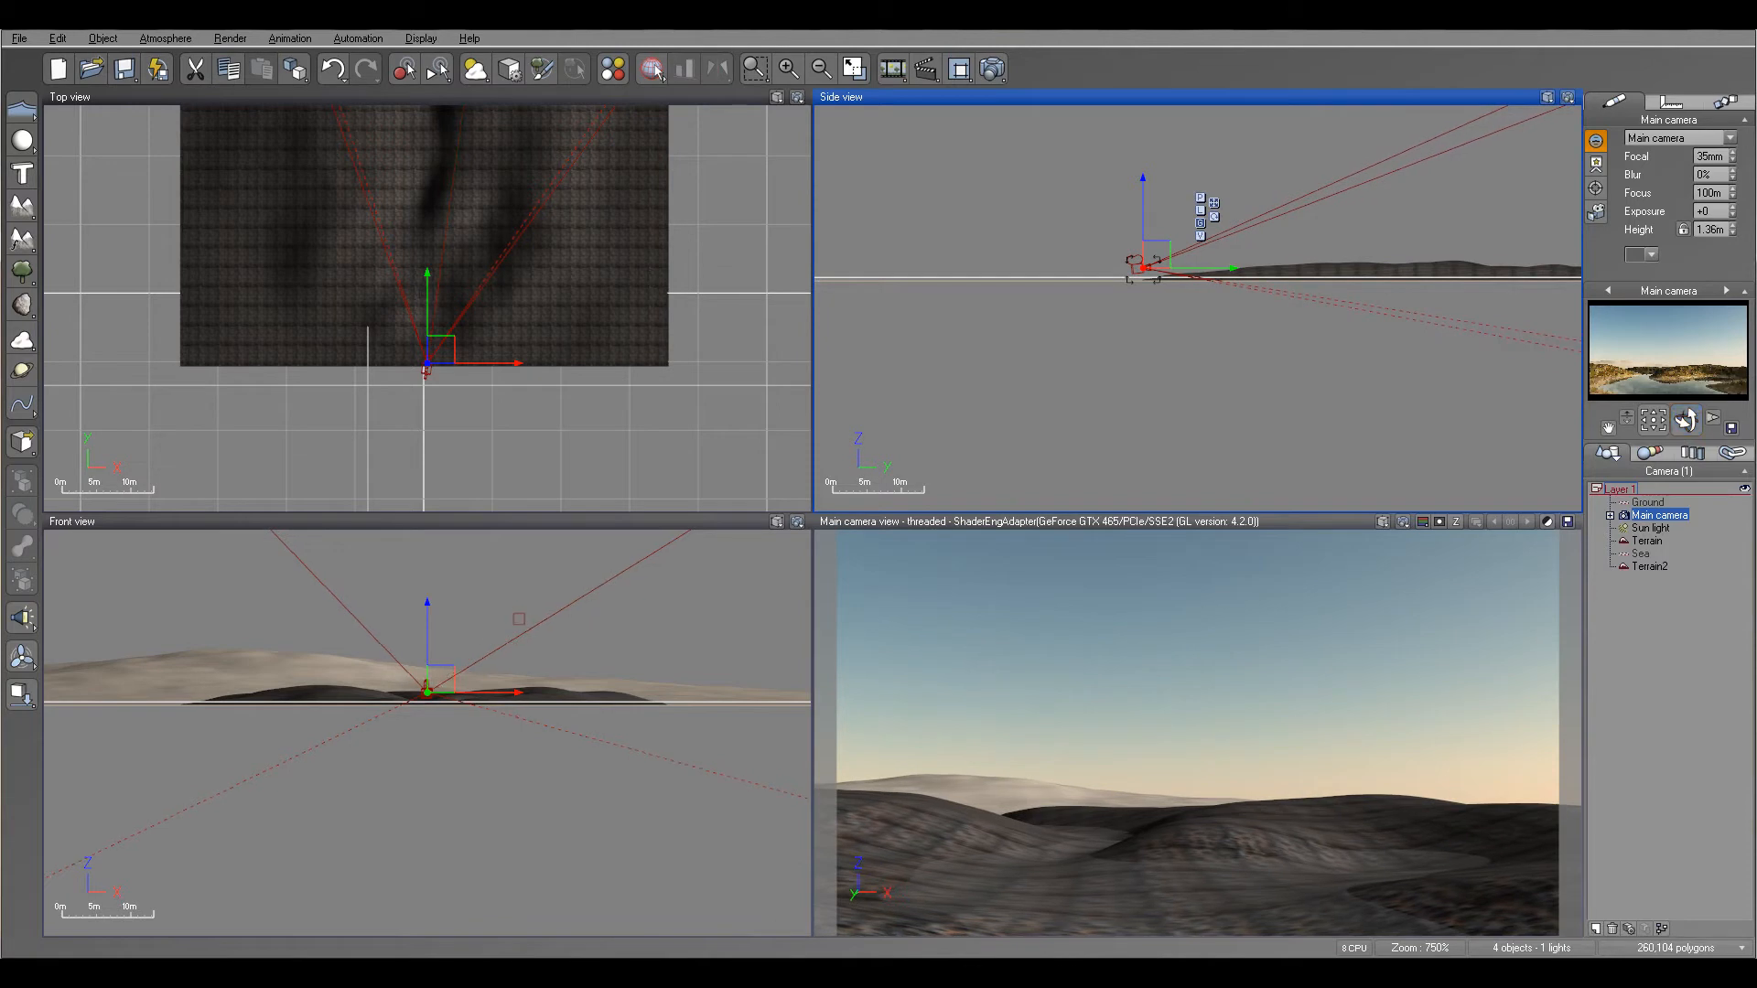
pyautogui.moveTo(1680, 423); pyautogui.dragTo(1689, 422)
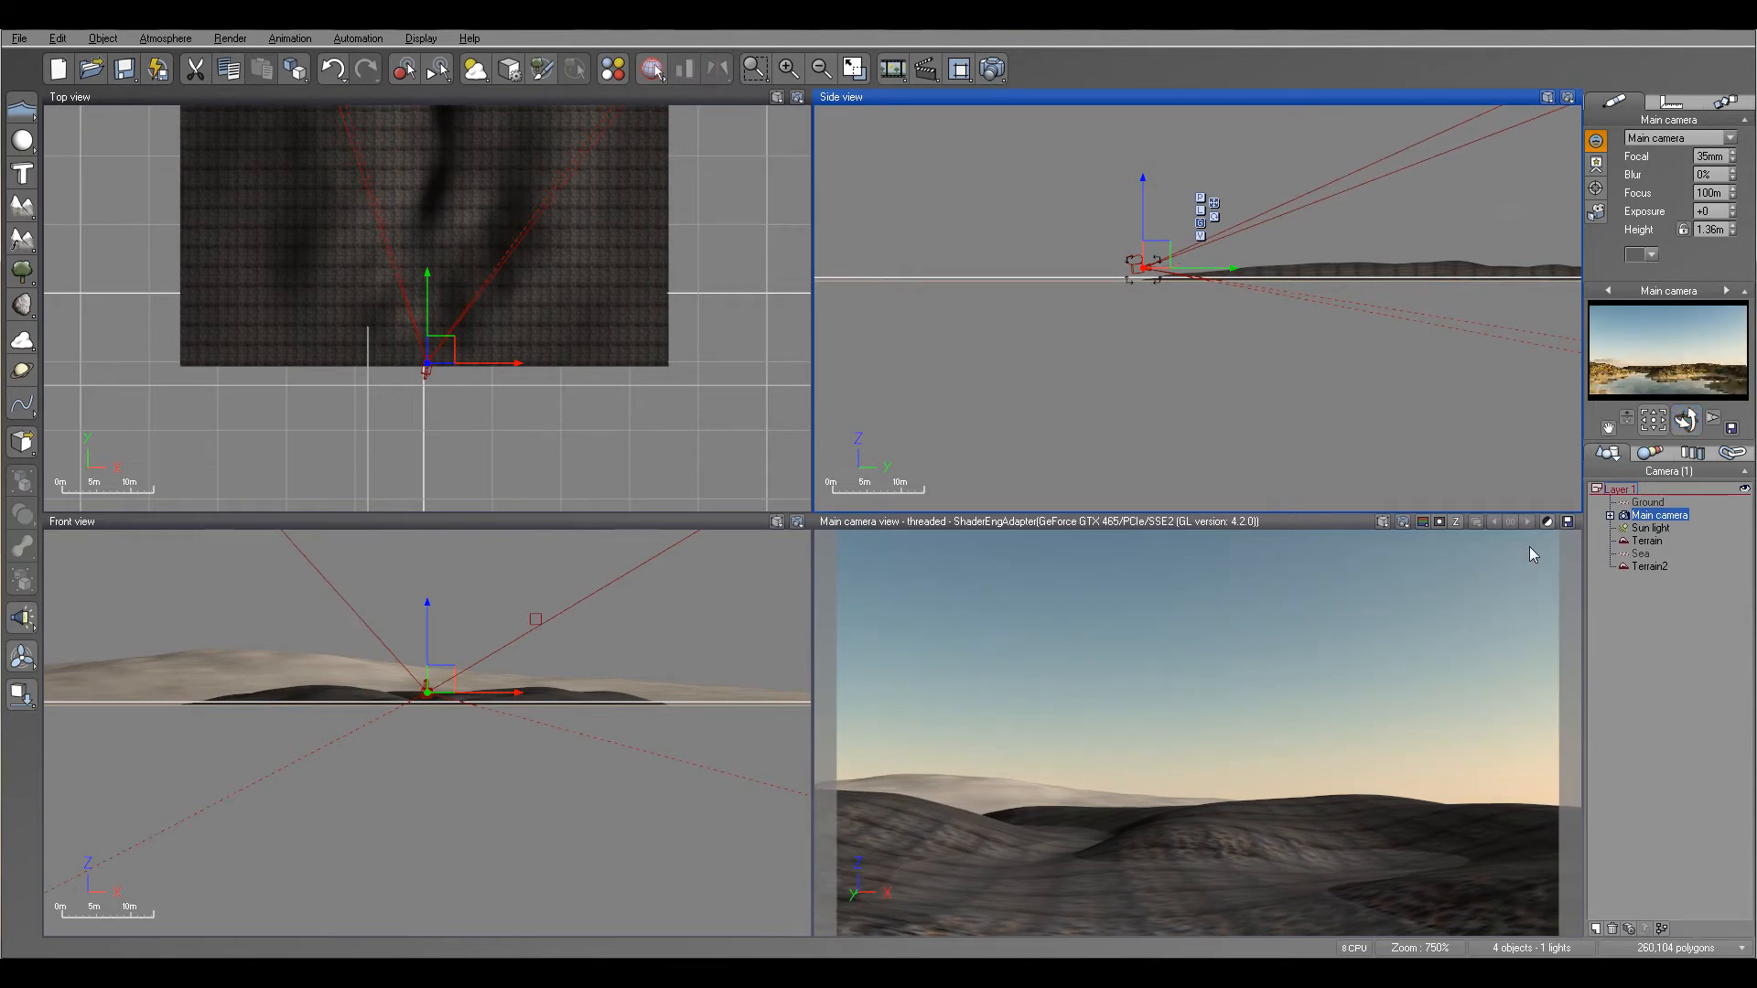
# Step: Render the scene to check the new camera framing, accept the post render options, and close the render display
pyautogui.click(994, 69)
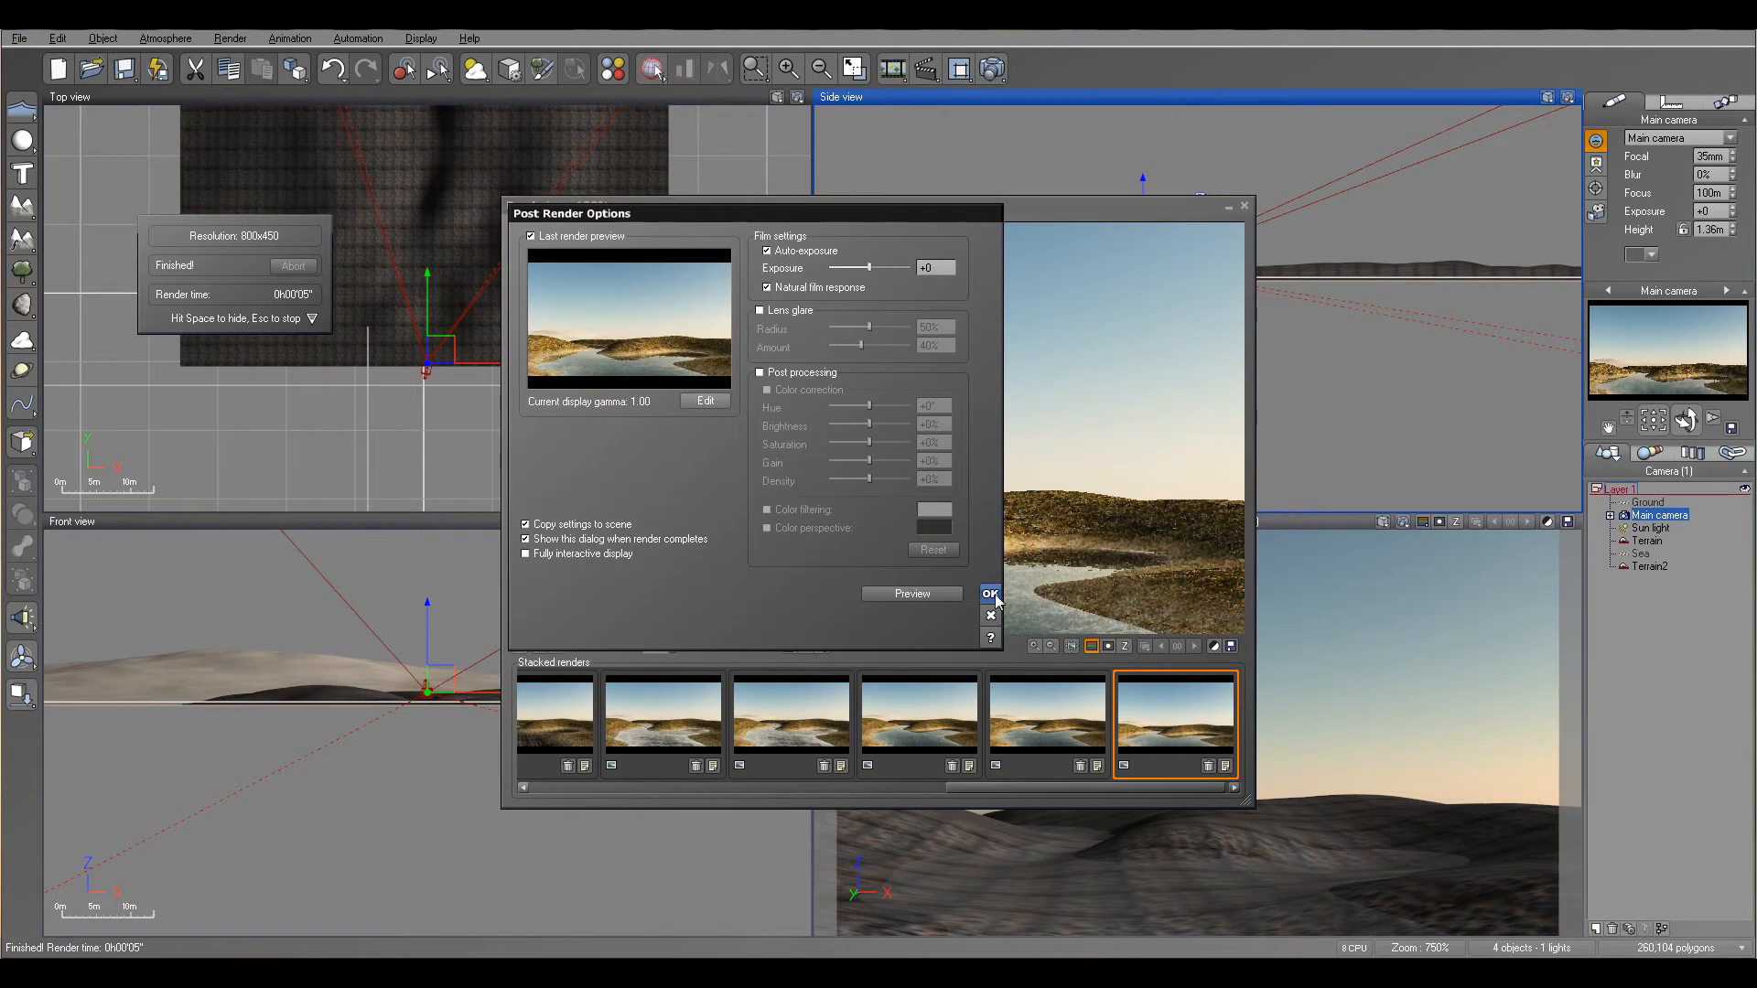
pyautogui.click(992, 597)
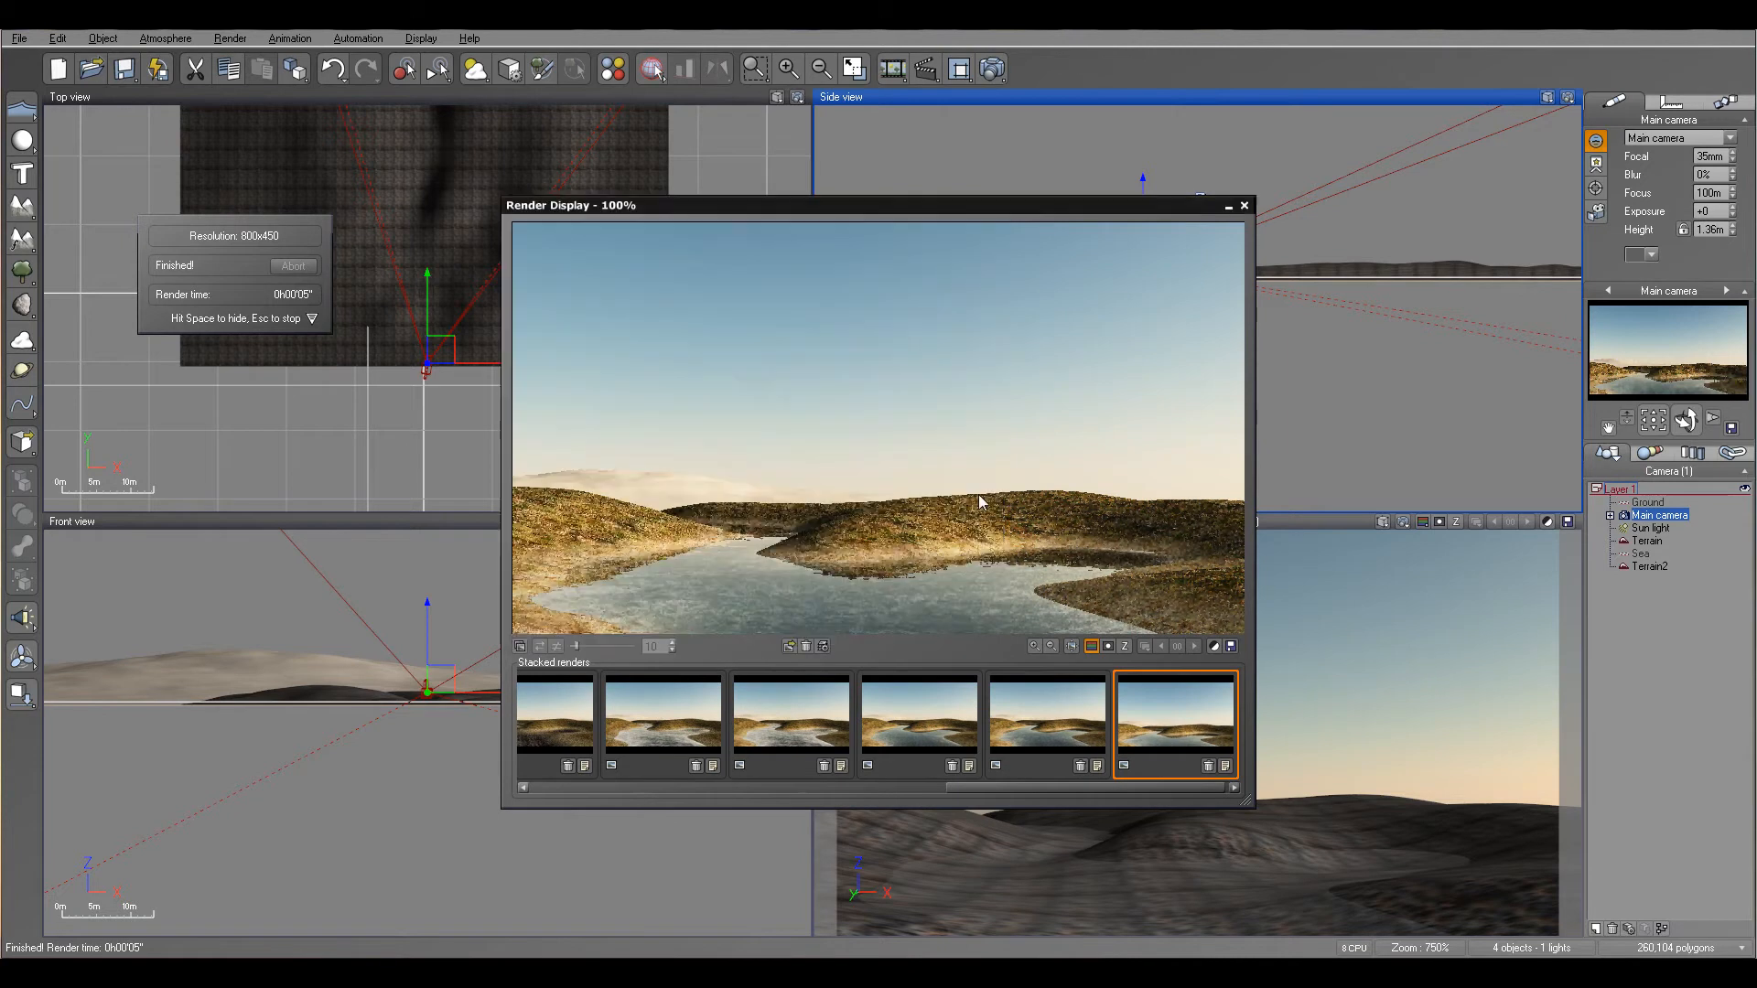
pyautogui.click(1246, 207)
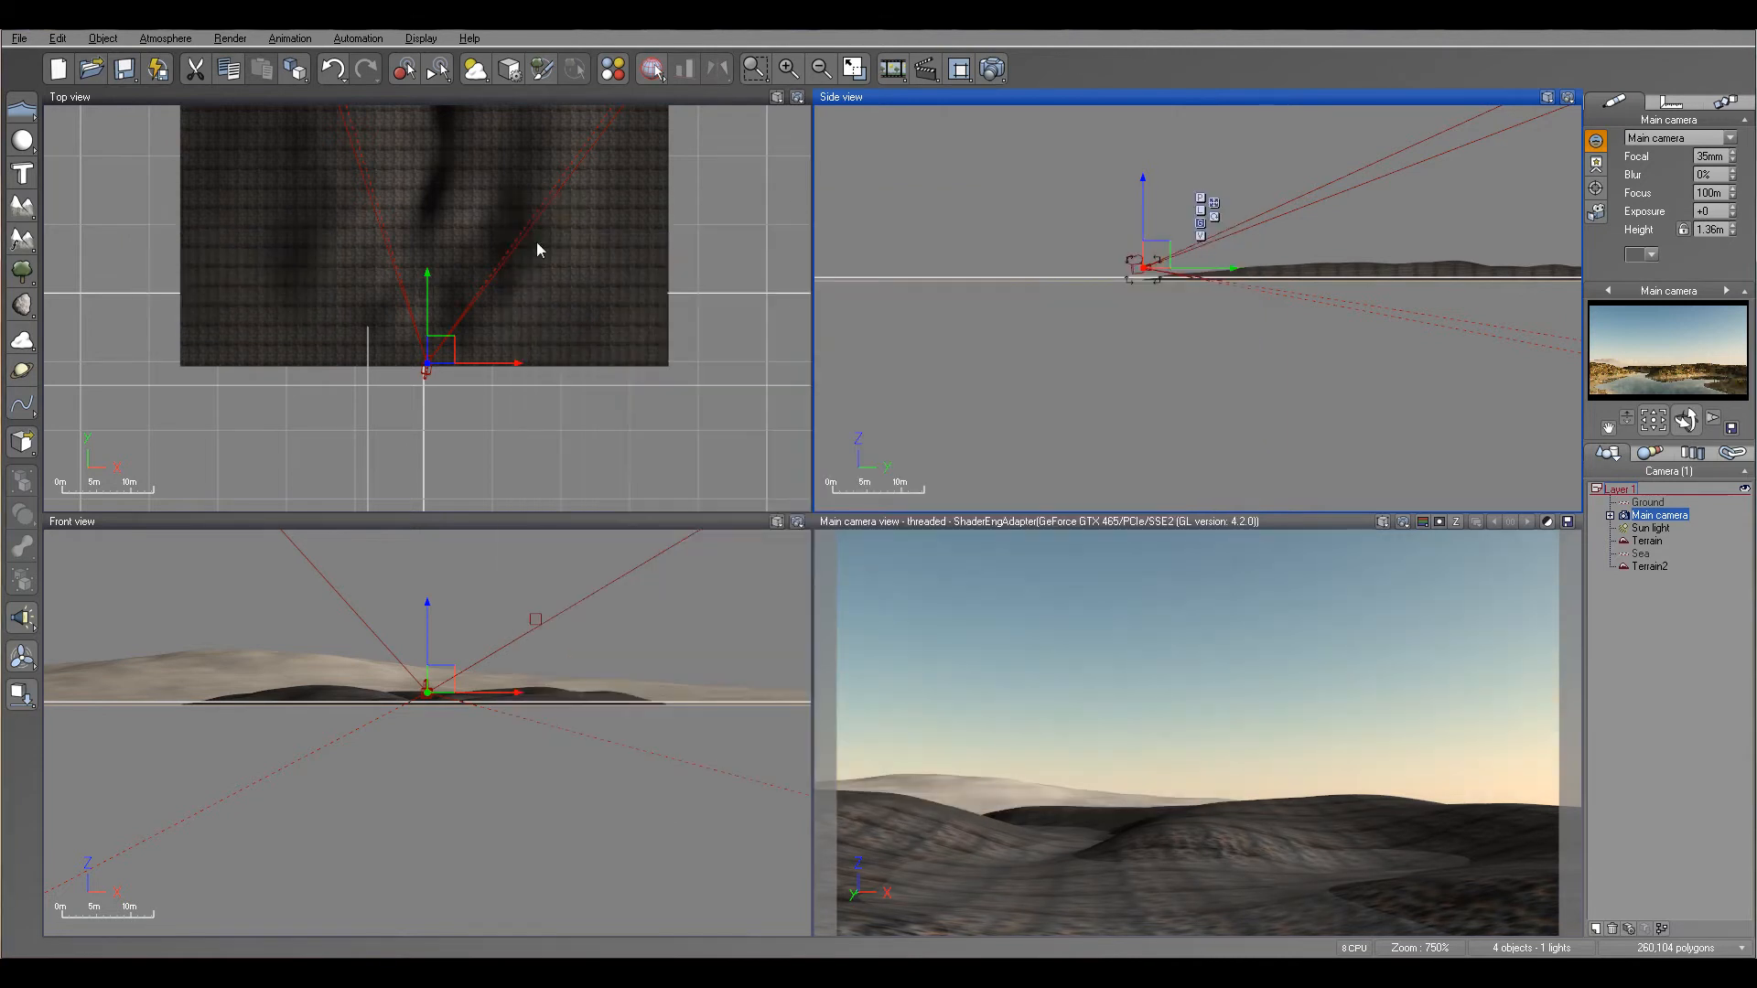
pyautogui.moveTo(550, 259); pyautogui.dragTo(707, 404, button='right')
pyautogui.moveTo(665, 203); pyautogui.dragTo(575, 209, button='right')
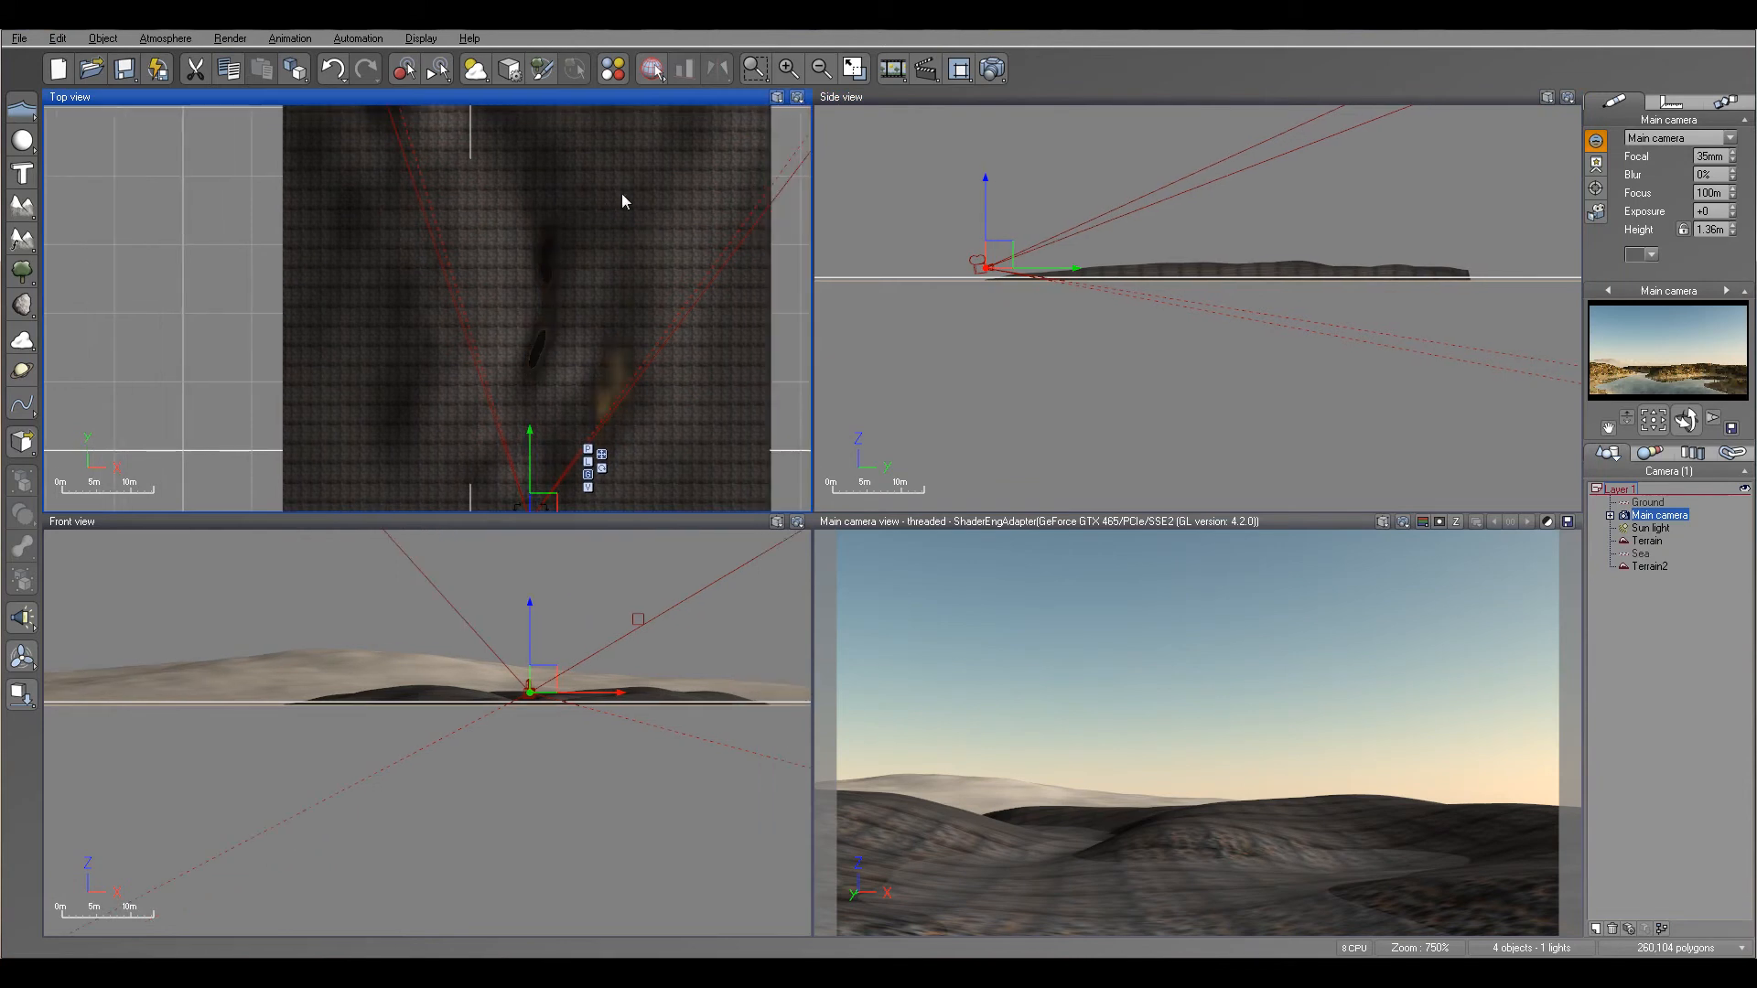